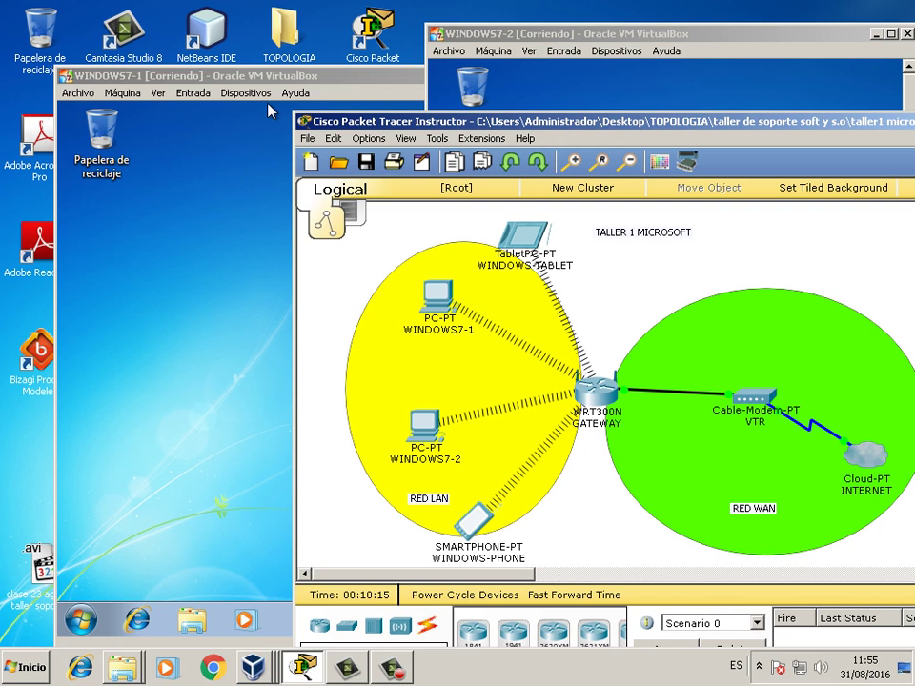
- Bring the WINDOWS7-1 VirtualBox window in front of Packet Tracer
{"action": "left_click", "coordinate": [268, 112]}
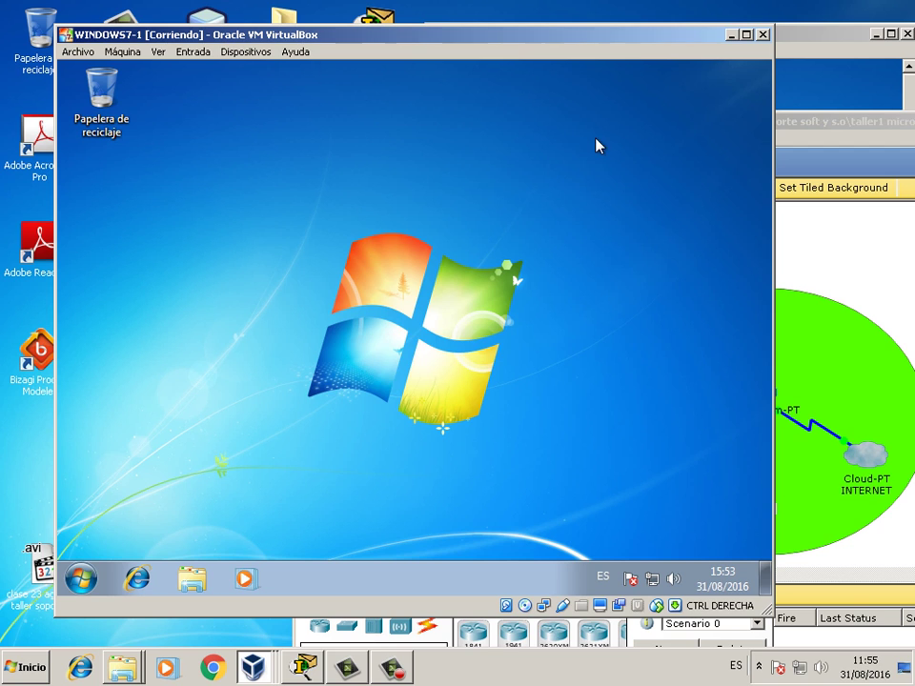
- Open a command prompt on WINDOWS7-1 by searching 'cmd' from the Start menu
{"action": "left_click", "coordinate": [82, 585]}
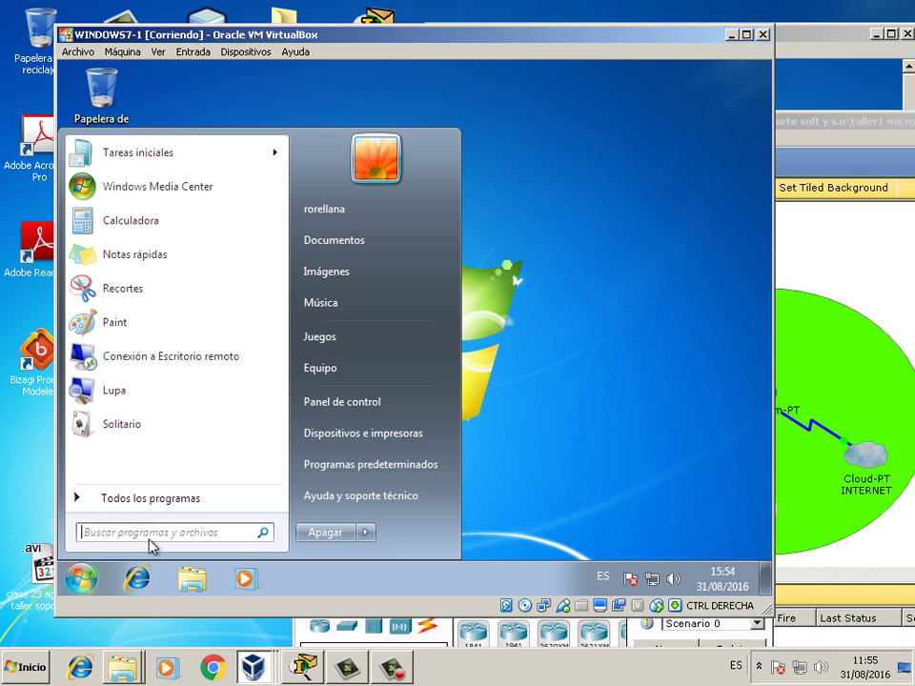
{"action": "left_click", "coordinate": [164, 534]}
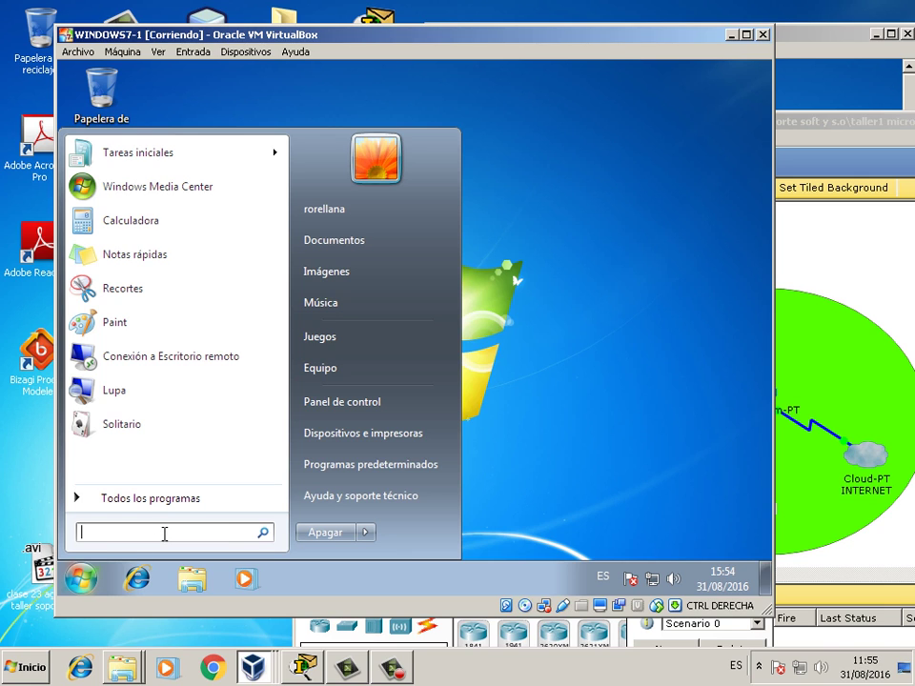
{"action": "type", "text": "cmd"}
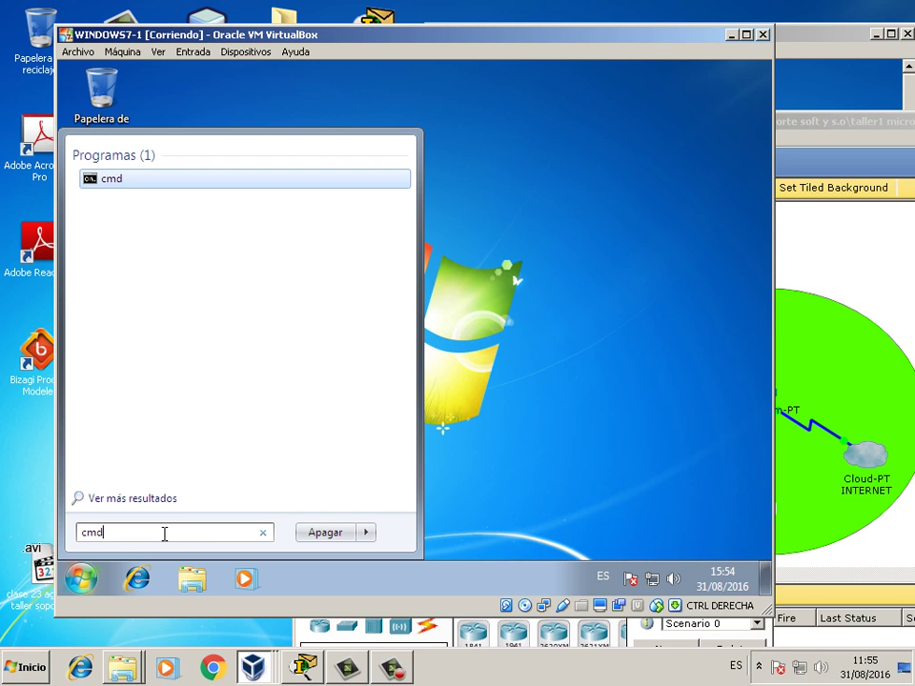
{"action": "key", "text": "Return"}
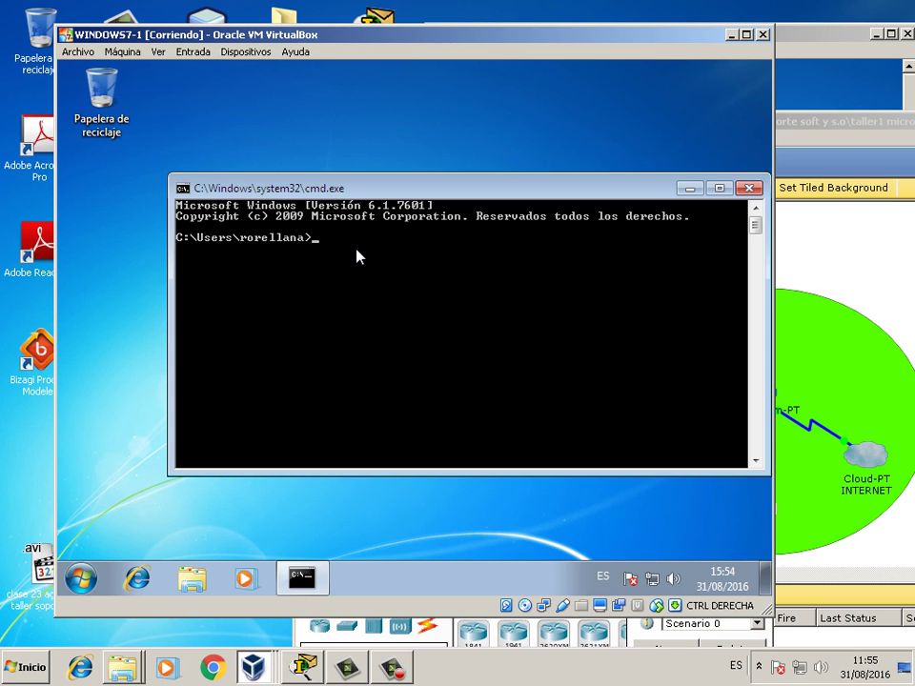
- Run ipconfig to read IPv4 192.168.1.32, then return to Packet Tracer
{"action": "type", "text": "ipconfig"}
{"action": "left_click_drag", "start_coordinate": [400, 192], "coordinate": [351, 248]}
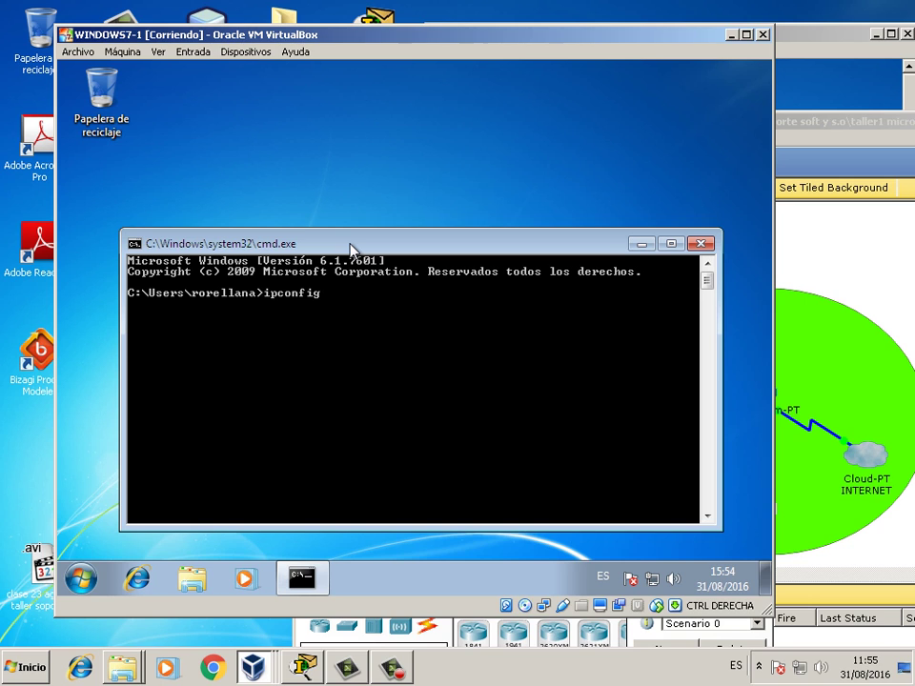
{"action": "key", "text": "Return"}
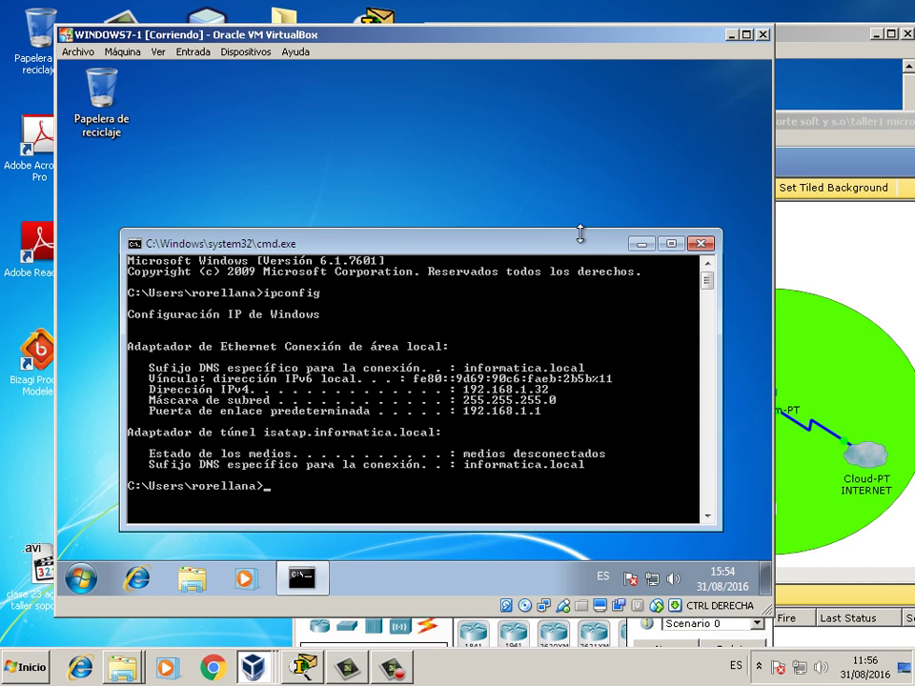
{"action": "left_click_drag", "start_coordinate": [539, 249], "coordinate": [566, 248]}
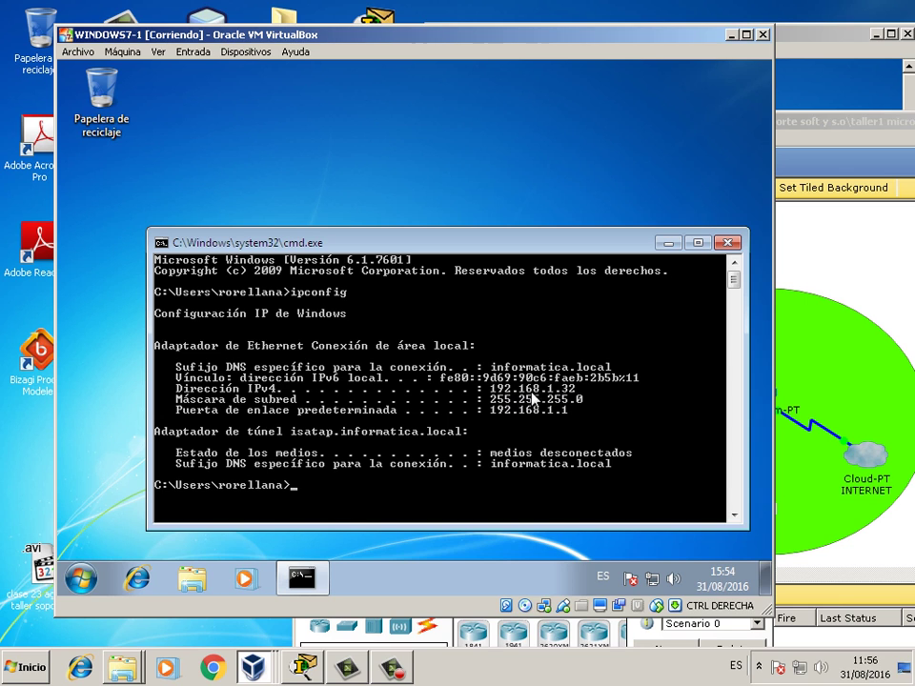
{"action": "left_click", "coordinate": [776, 267]}
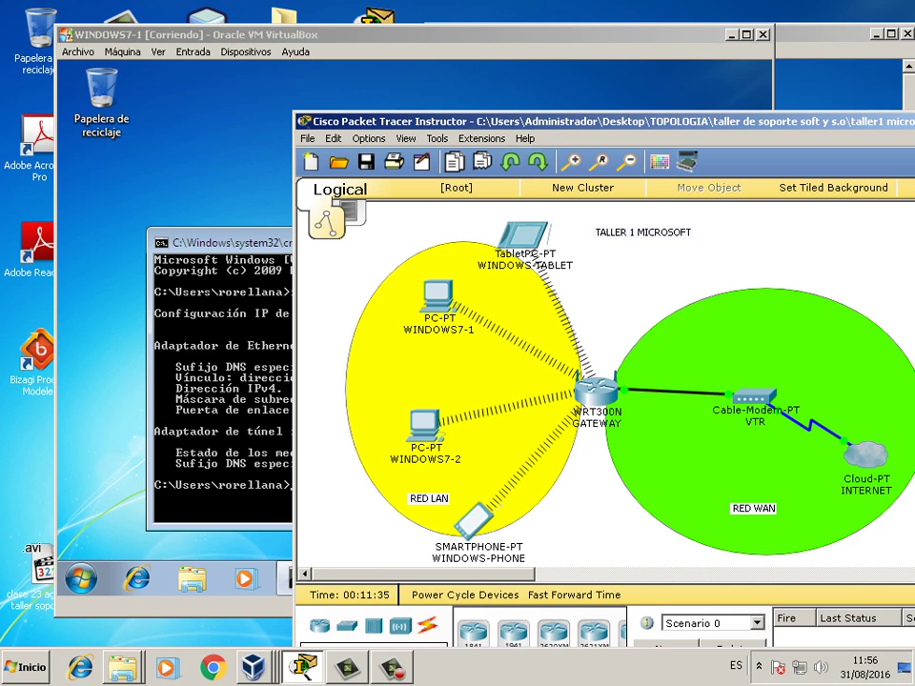
- Add an 'IP 192.168.1.32' note above WINDOWS7-1, then switch to the WINDOWS7-2 VM
{"action": "left_click_drag", "start_coordinate": [382, 121], "coordinate": [224, 116]}
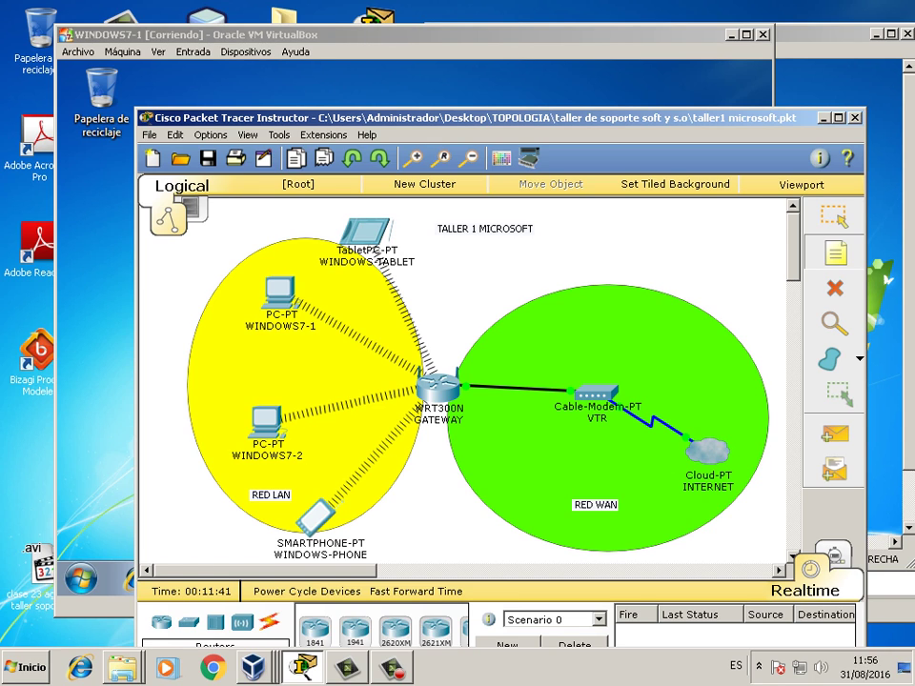
{"action": "left_click", "coordinate": [248, 345]}
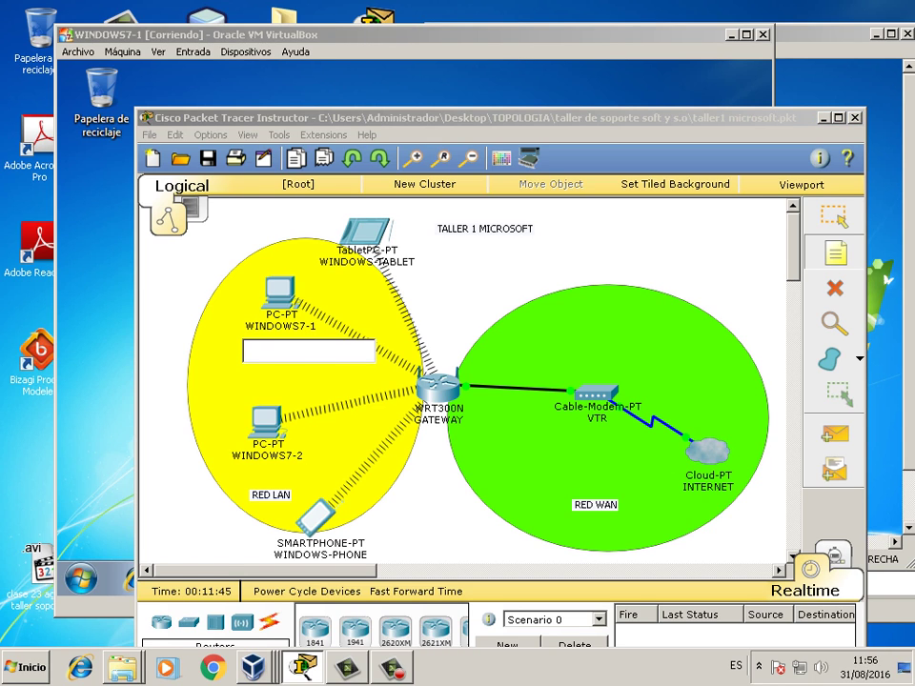
{"action": "type", "text": "IP 192.168.1.32"}
{"action": "key", "text": "Escape"}
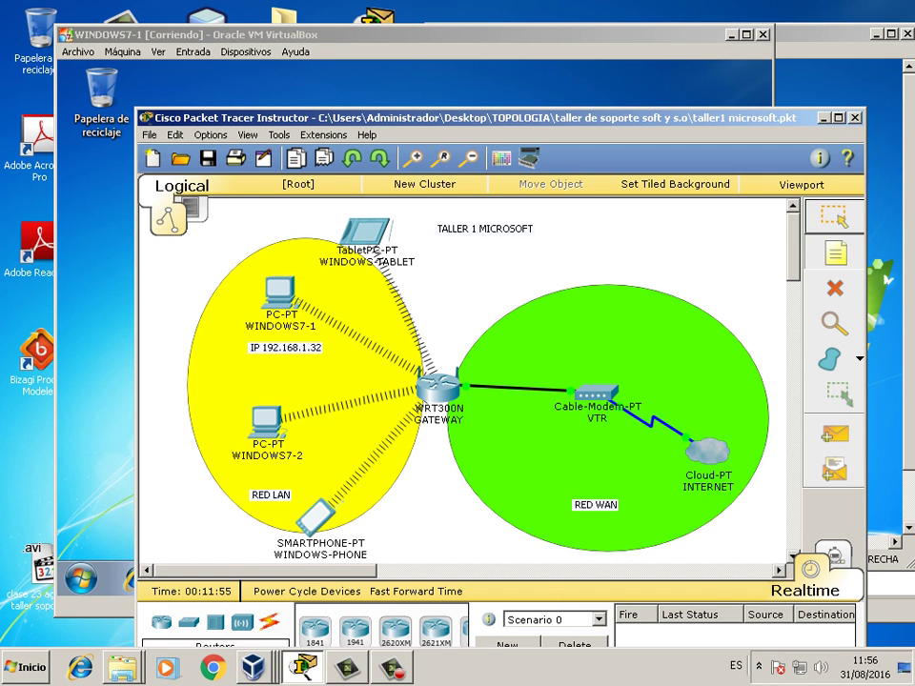
{"action": "key", "text": "Escape"}
{"action": "left_click_drag", "start_coordinate": [286, 348], "coordinate": [279, 261]}
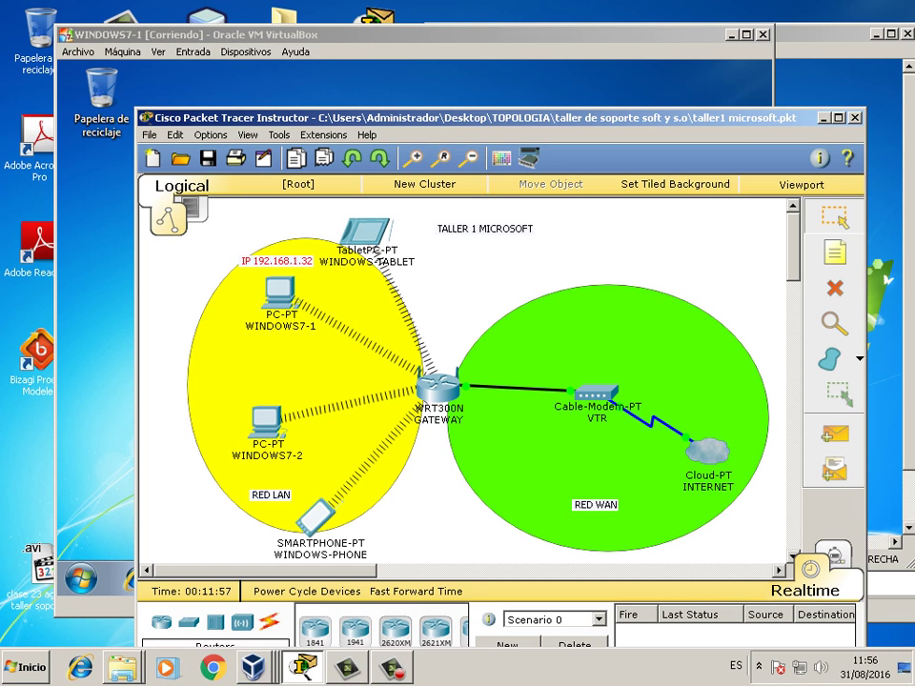
{"action": "key", "text": "Escape"}
{"action": "mouse_move", "coordinate": [279, 291]}
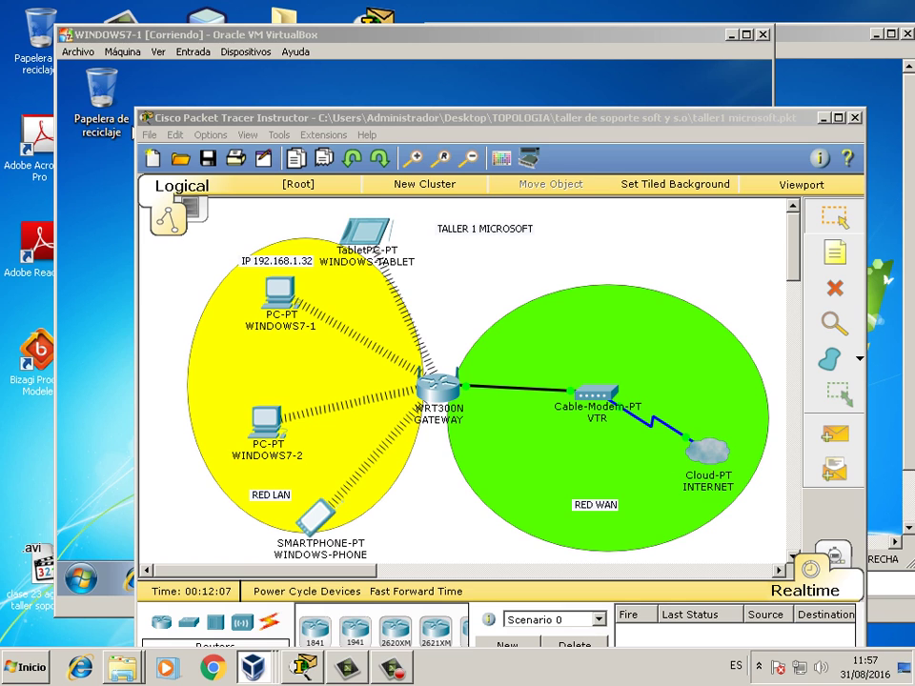
{"action": "key", "text": "alt+Tab"}
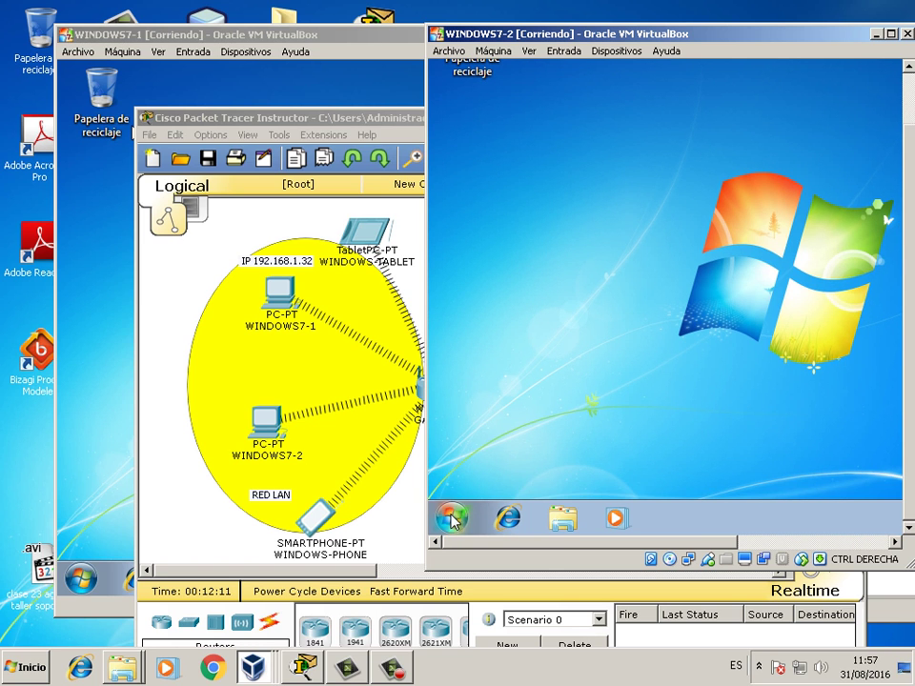
- Run ipconfig in a WINDOWS7-2 command prompt, showing IPv4 192.168.1.30, then return to Packet Tracer
{"action": "left_click", "coordinate": [453, 520]}
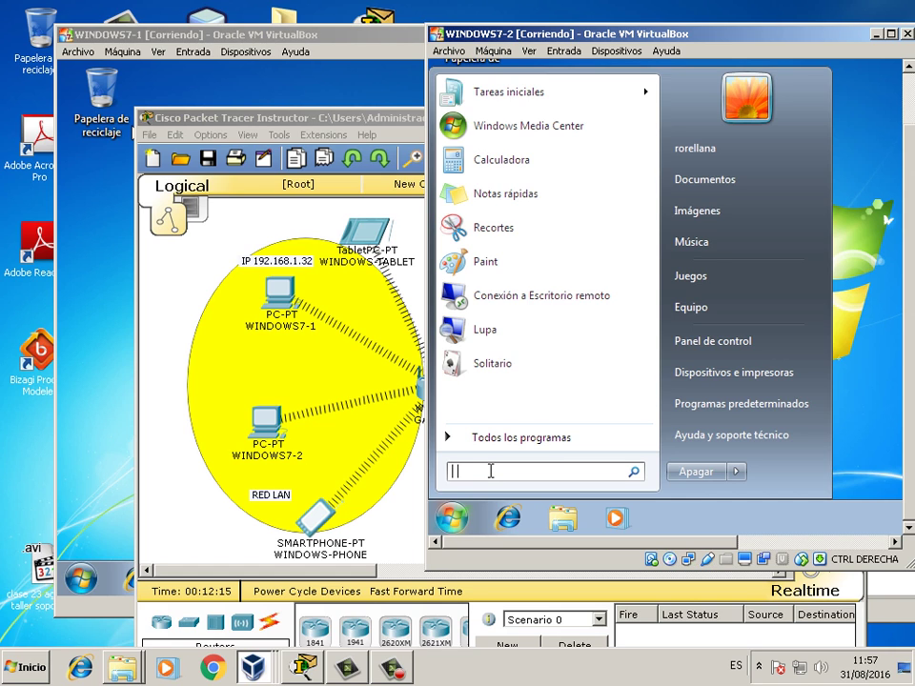
{"action": "type", "text": "cmd"}
{"action": "key", "text": "Return"}
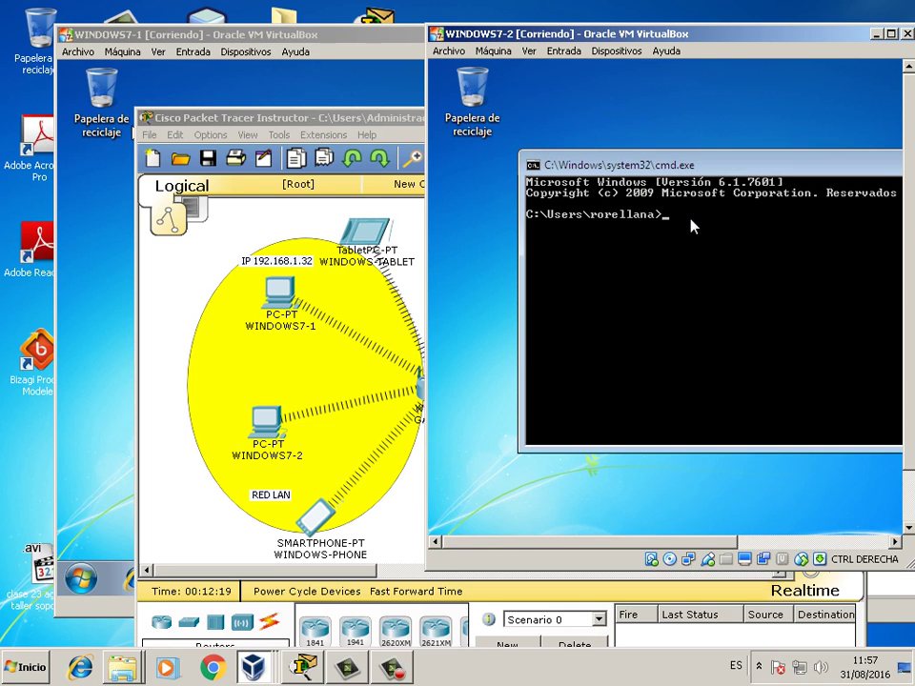
{"action": "type", "text": "ipconfig"}
{"action": "key", "text": "Return"}
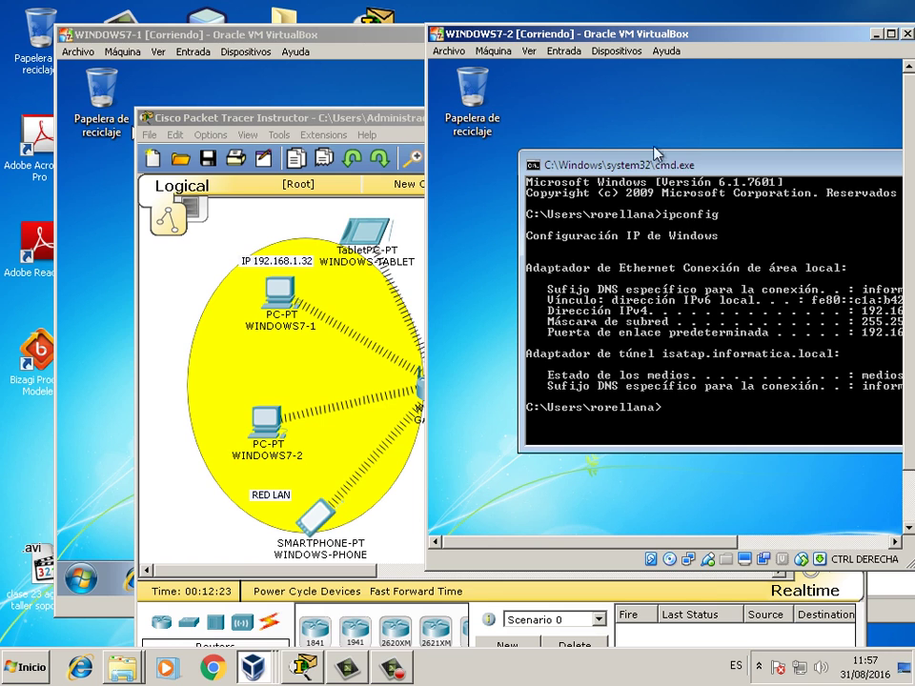
{"action": "left_click_drag", "start_coordinate": [502, 35], "coordinate": [298, 60]}
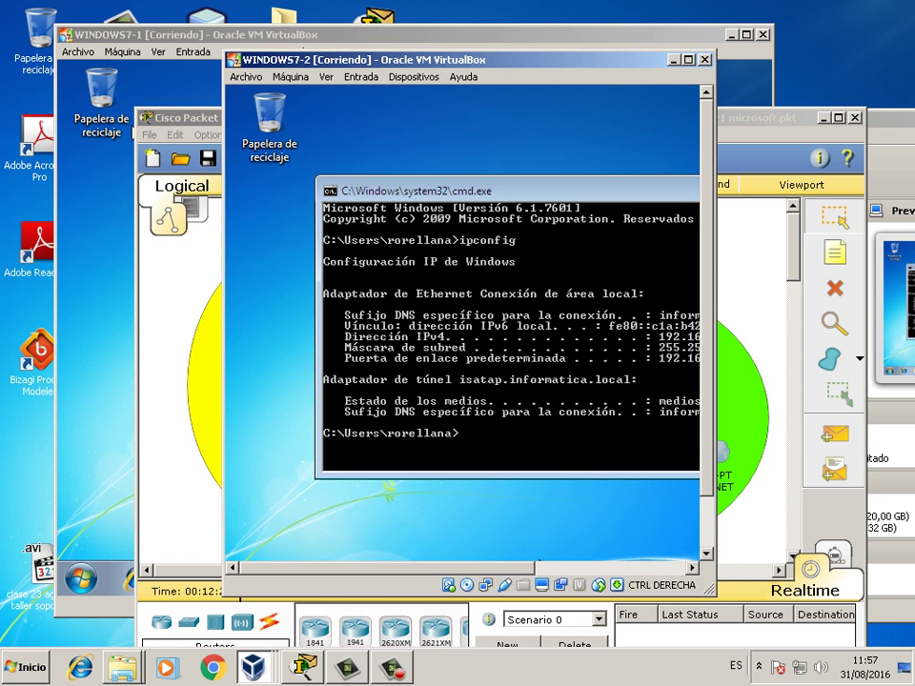
{"action": "left_click_drag", "start_coordinate": [458, 191], "coordinate": [388, 191]}
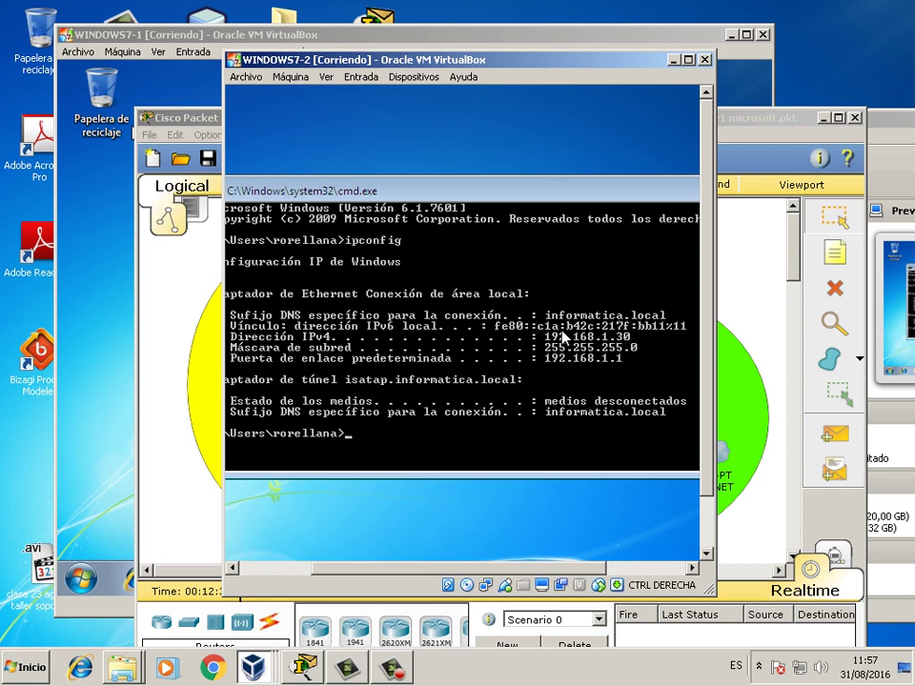
{"action": "key", "text": "alt+Tab"}
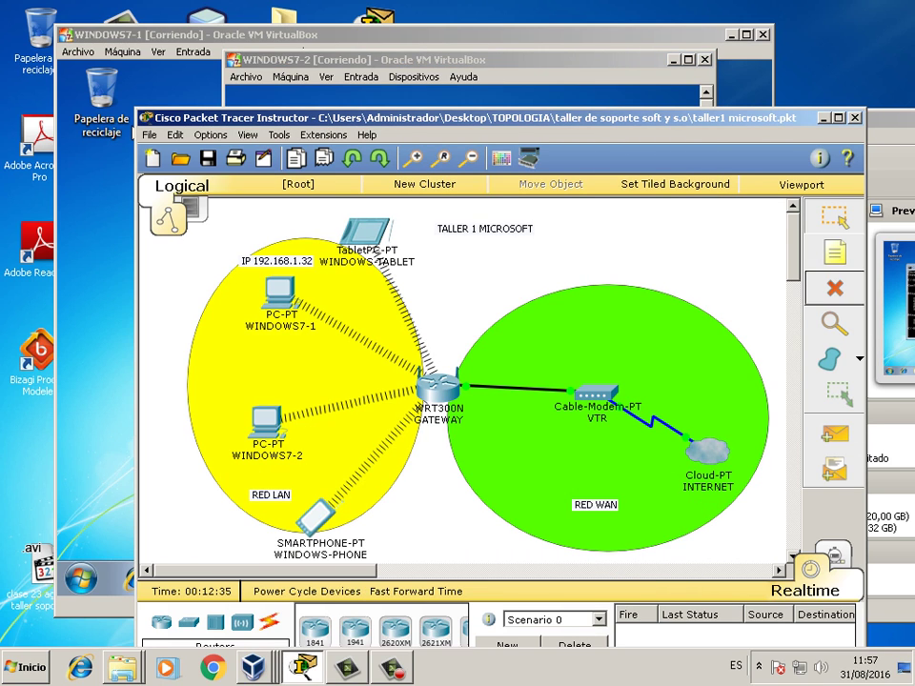
- Add an 'IP 192.168.1.30' note just above the WINDOWS7-2 PC icon
{"action": "left_click", "coordinate": [246, 405]}
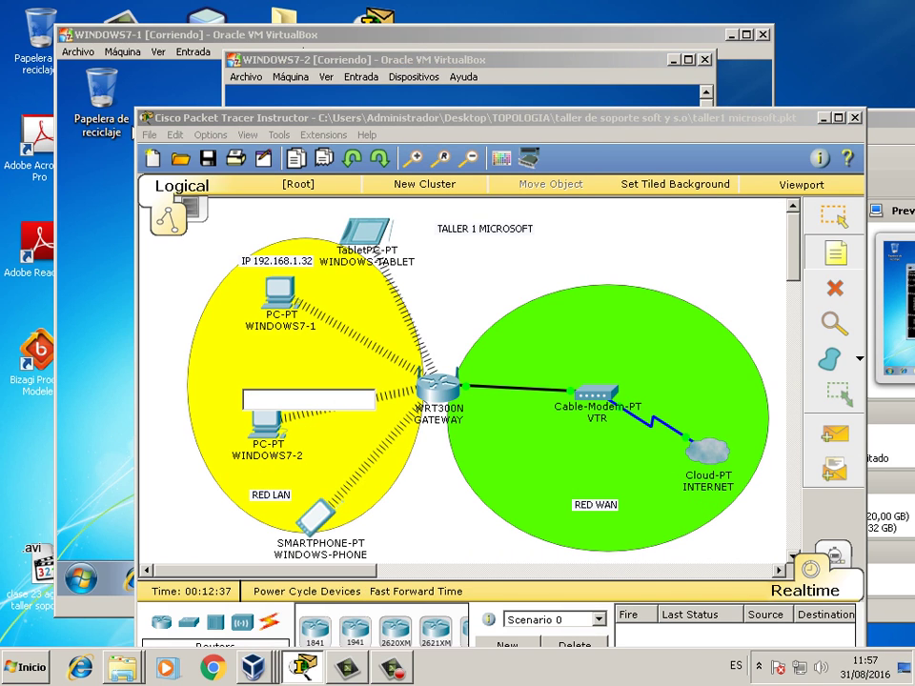
{"action": "type", "text": "IP CON"}
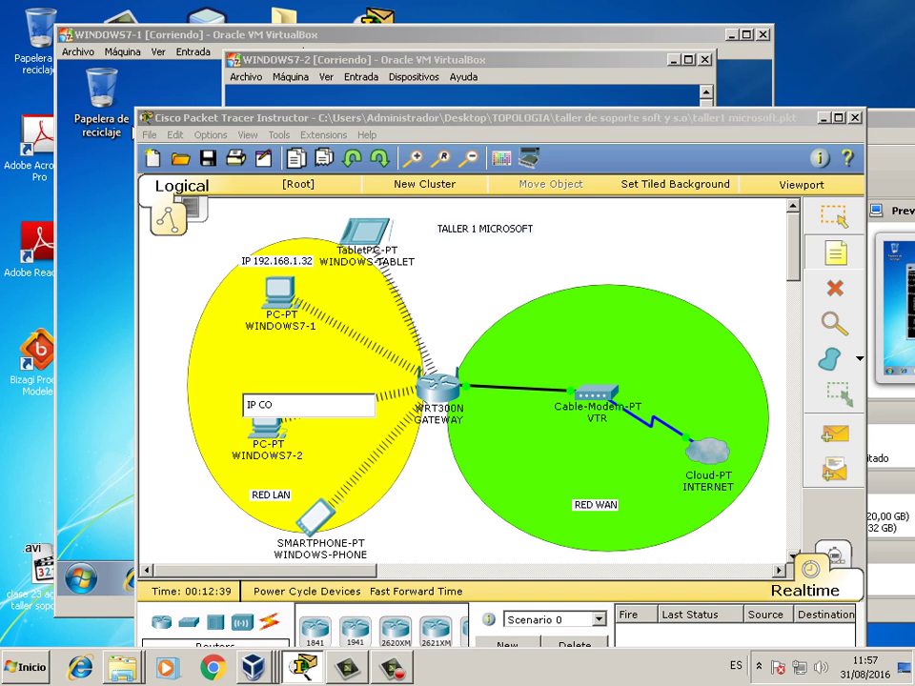
{"action": "key", "text": "BackSpace"}
{"action": "key", "text": "BackSpace"}
{"action": "key", "text": "BackSpace"}
{"action": "type", "text": "192.168.1.30"}
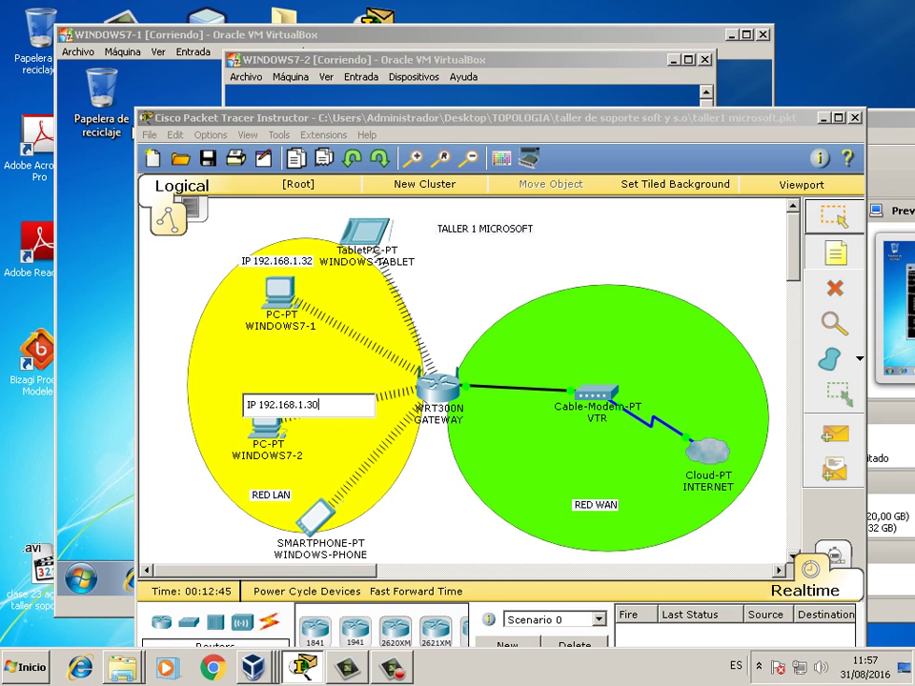
{"action": "key", "text": "Escape"}
{"action": "left_click_drag", "start_coordinate": [281, 402], "coordinate": [272, 389]}
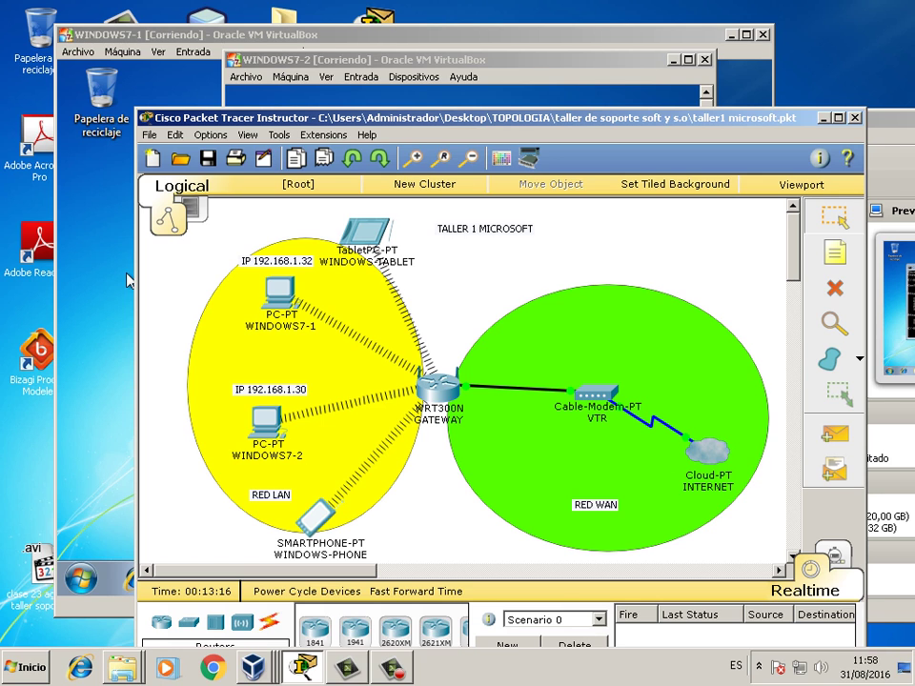
- Bring WINDOWS7-1 forward, minimize its command prompt and show the Start menu
{"action": "left_click", "coordinate": [127, 73]}
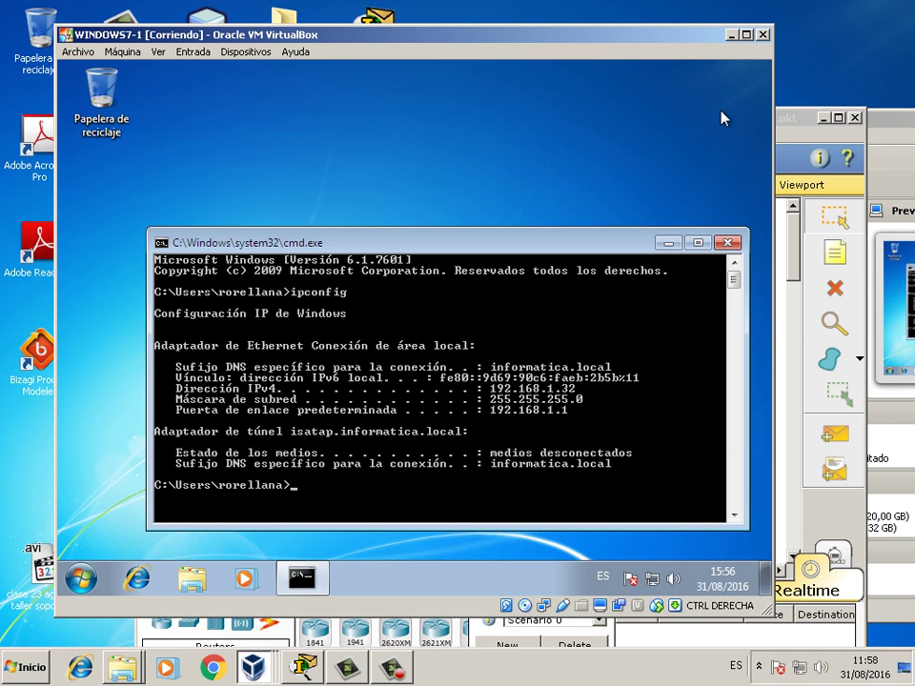
{"action": "left_click", "coordinate": [665, 245]}
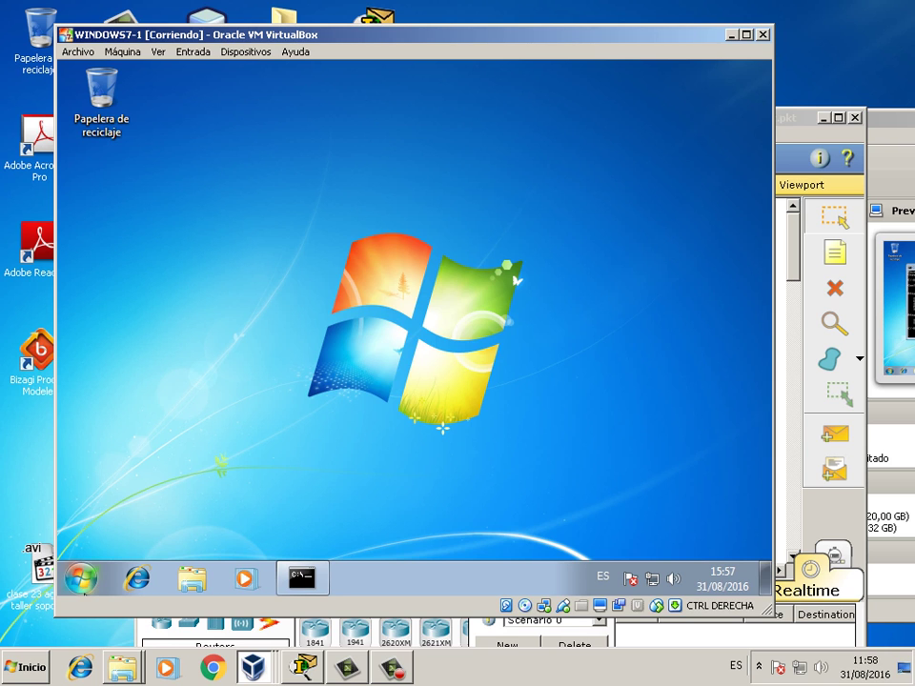
{"action": "left_click", "coordinate": [86, 583]}
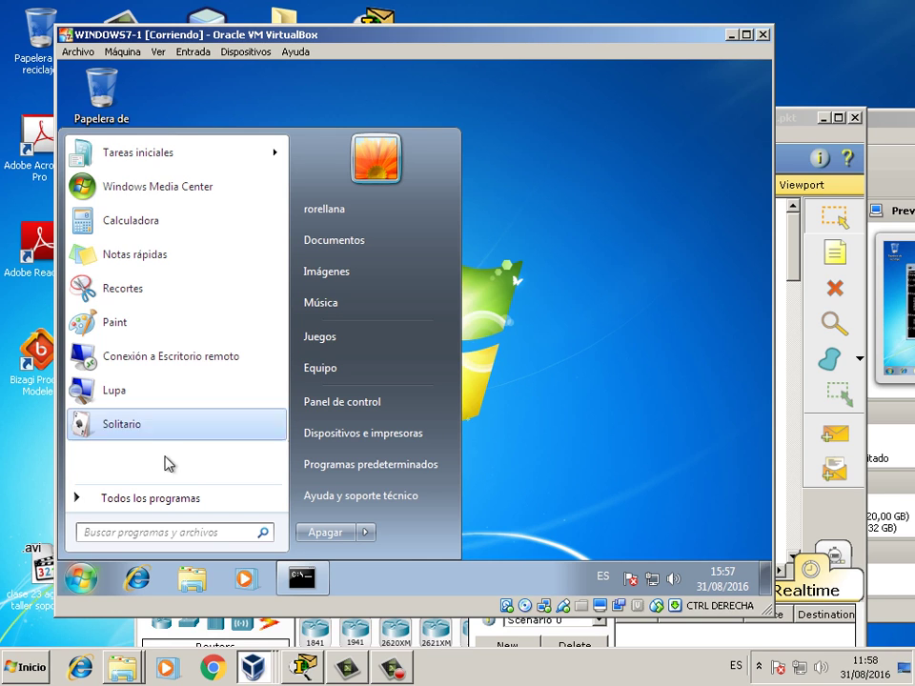
{"action": "left_click", "coordinate": [81, 582]}
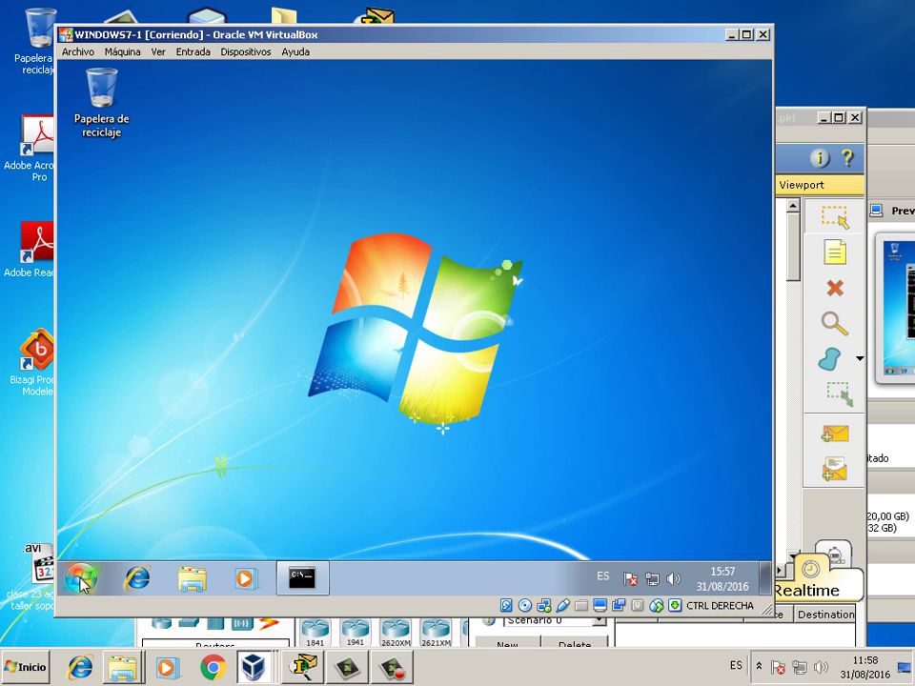
{"action": "left_click", "coordinate": [82, 582]}
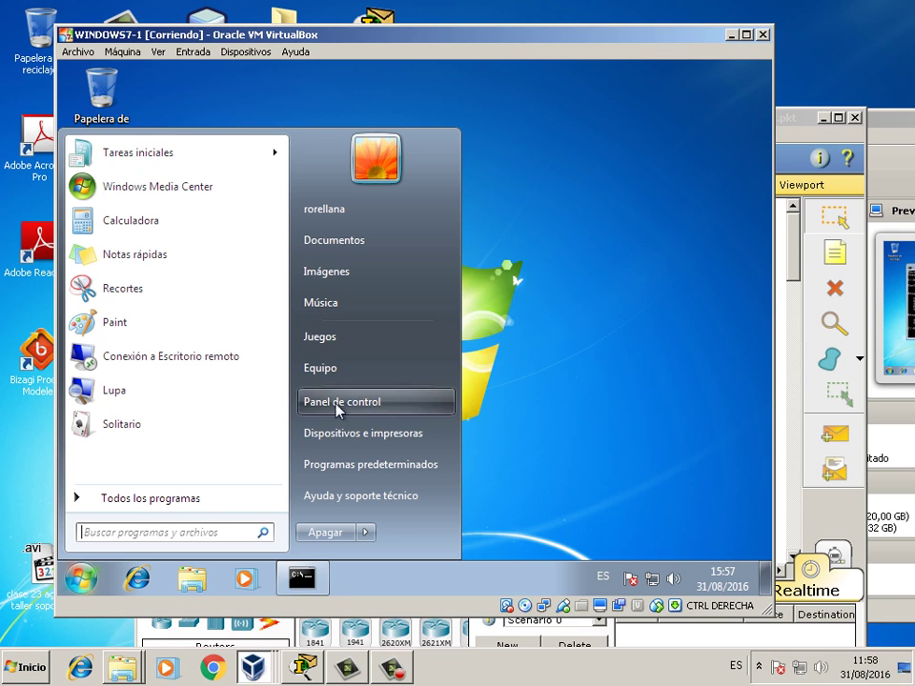
- Open Equipo > Propiedades and scroll to the computer name and workgroup section
{"action": "right_click", "coordinate": [348, 372]}
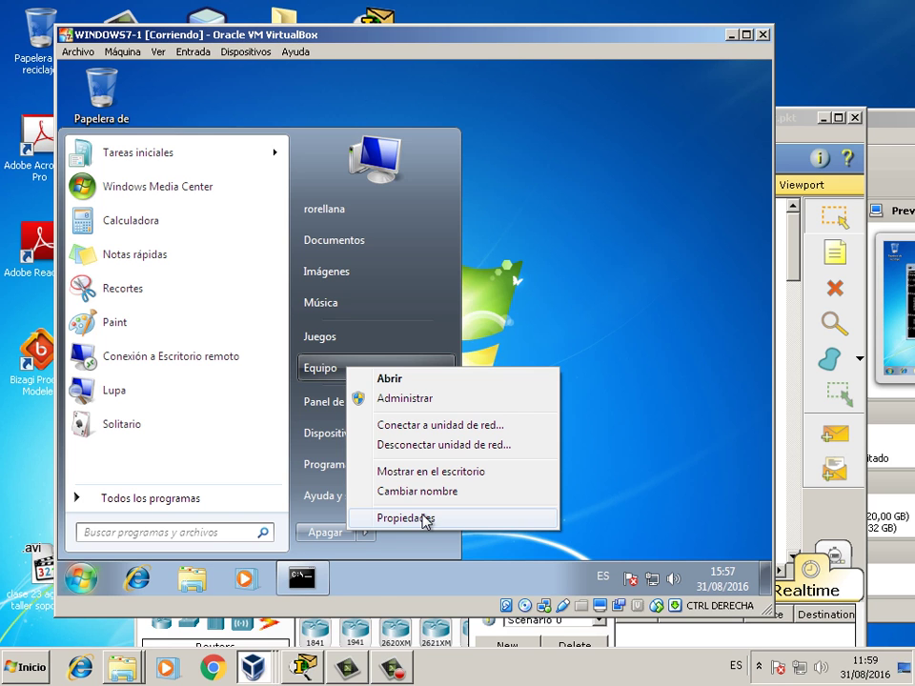
{"action": "left_click", "coordinate": [425, 521]}
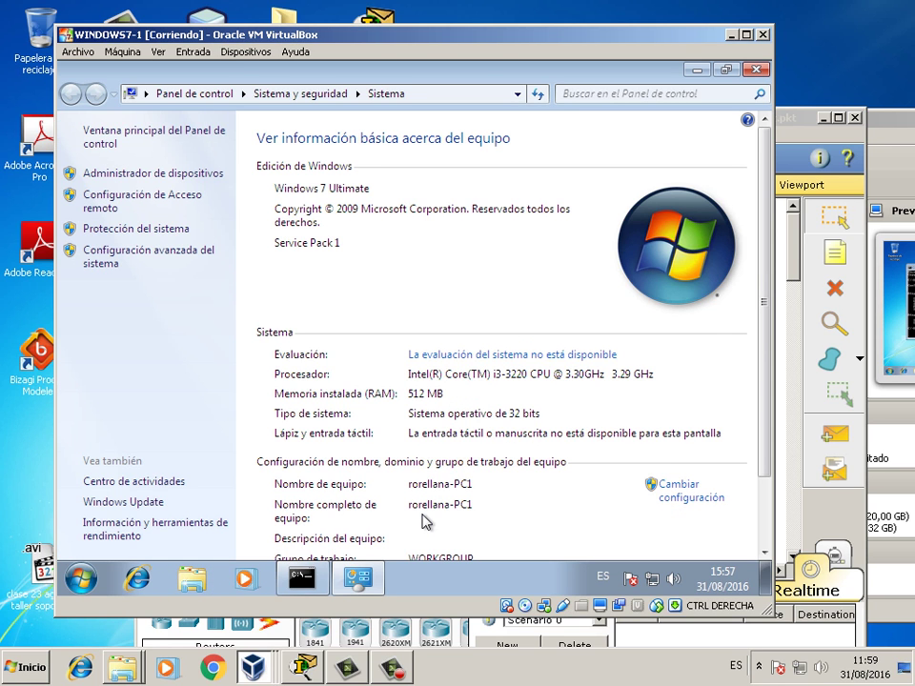
{"action": "scroll", "coordinate": [764, 318], "scroll_direction": "down", "scroll_amount": 1}
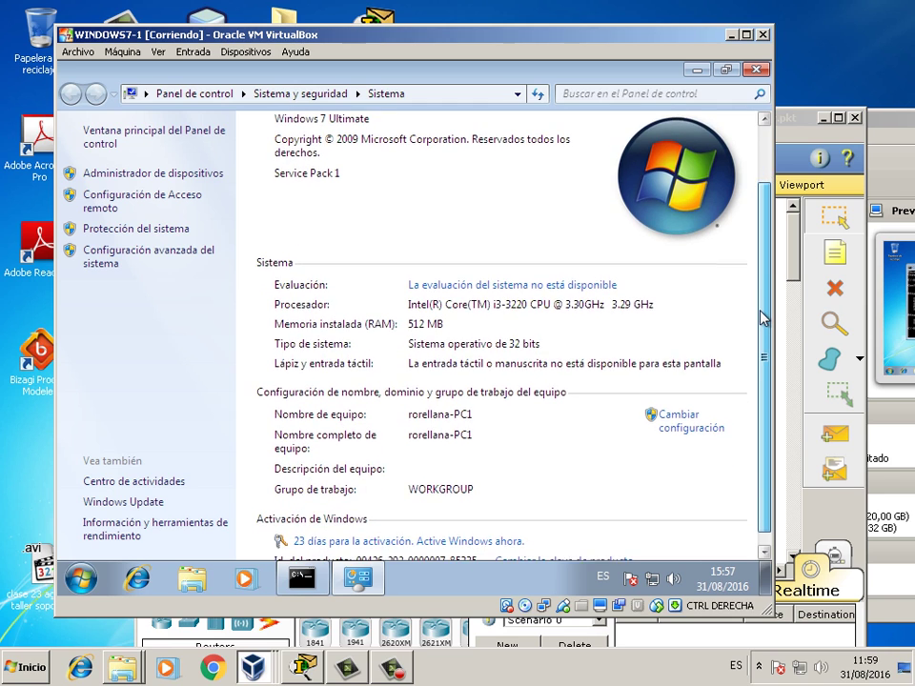
{"action": "left_click_drag", "start_coordinate": [764, 317], "coordinate": [766, 250]}
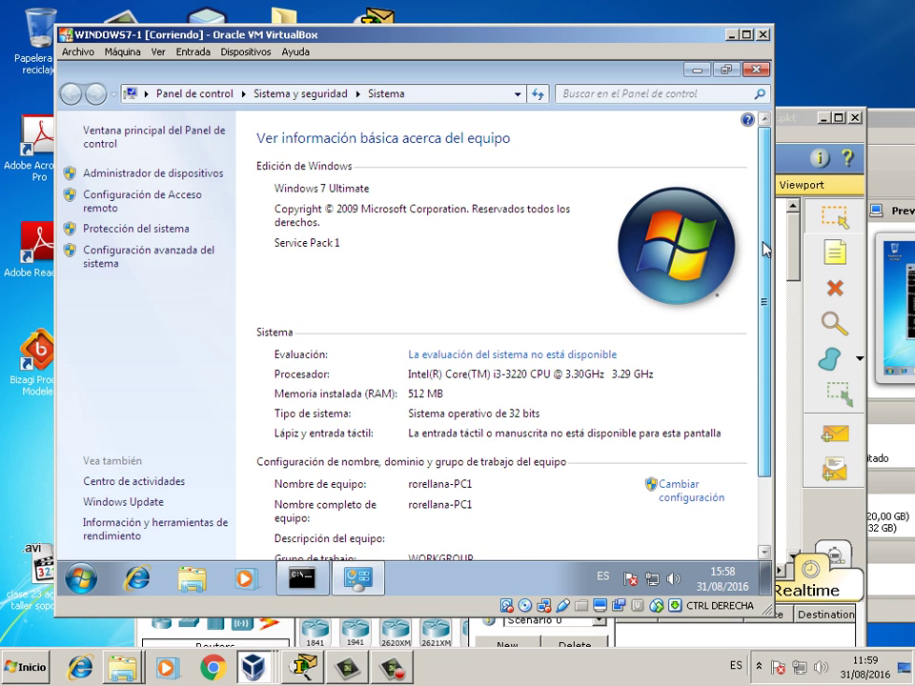
{"action": "left_click_drag", "start_coordinate": [763, 250], "coordinate": [759, 384]}
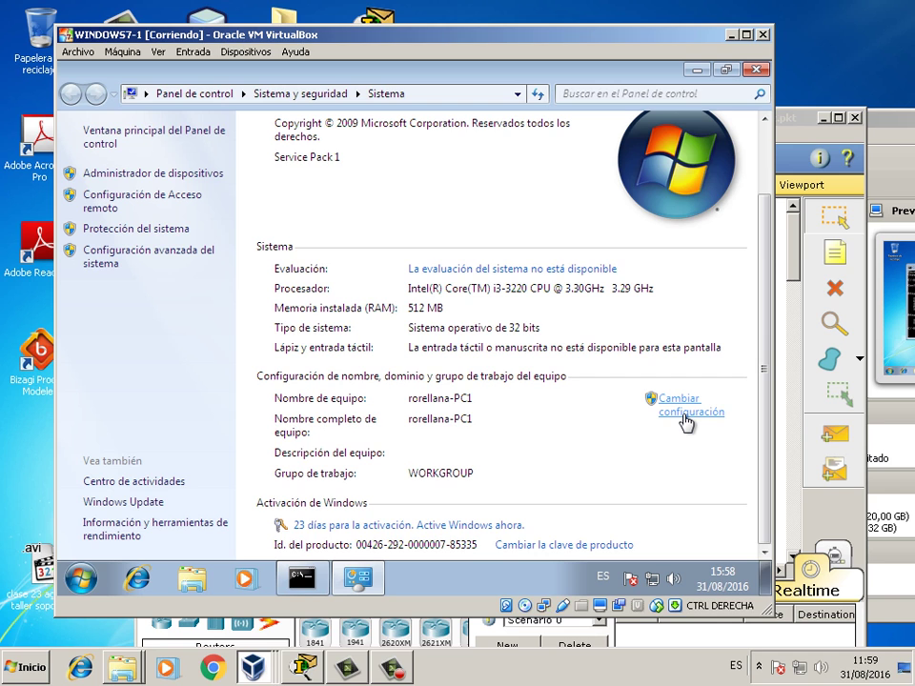
- Open Cambiar configuración to show the System Properties Computer Name tab
{"action": "left_click", "coordinate": [686, 420]}
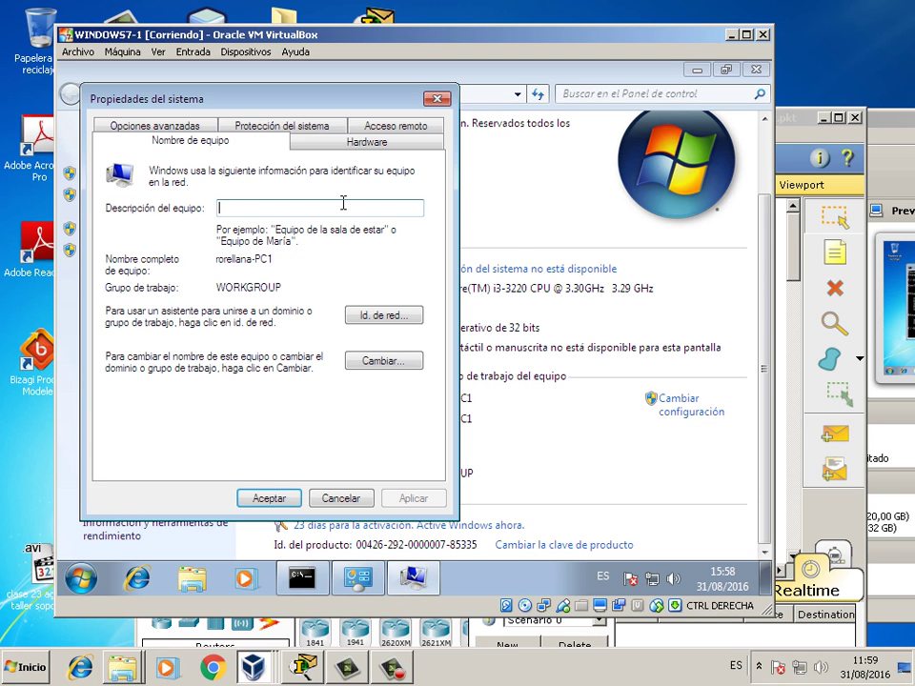
{"action": "left_click_drag", "start_coordinate": [280, 115], "coordinate": [362, 152]}
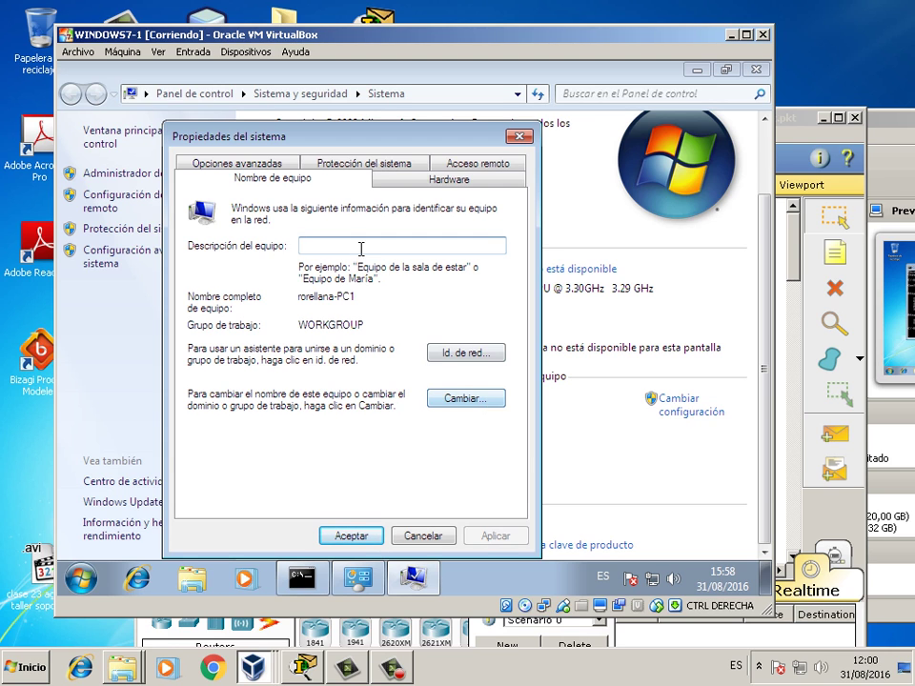
{"action": "left_click_drag", "start_coordinate": [311, 149], "coordinate": [312, 226]}
- Enter 'cliente1' as the computer description and copy that text
{"action": "left_click", "coordinate": [331, 321]}
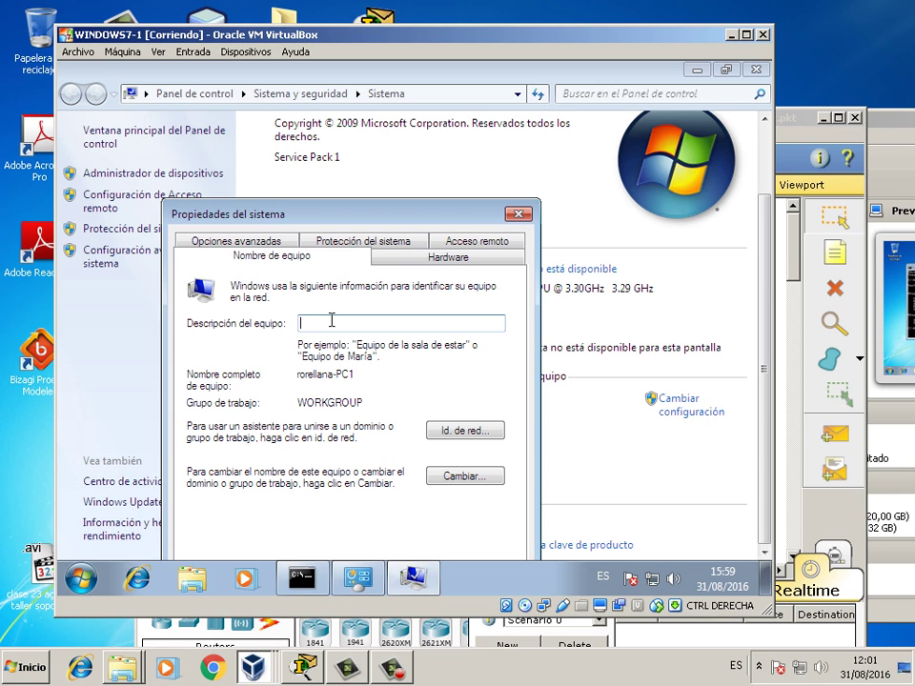
{"action": "type", "text": "cliente1"}
{"action": "key", "text": "BackSpace"}
{"action": "key", "text": "BackSpace"}
{"action": "key", "text": "BackSpace"}
{"action": "key", "text": "BackSpace"}
{"action": "key", "text": "BackSpace"}
{"action": "key", "text": "BackSpace"}
{"action": "key", "text": "BackSpace"}
{"action": "key", "text": "BackSpace"}
{"action": "type", "text": "cliente1"}
{"action": "left_click_drag", "start_coordinate": [339, 323], "coordinate": [226, 310]}
{"action": "right_click", "coordinate": [317, 324]}
{"action": "left_click", "coordinate": [429, 136]}
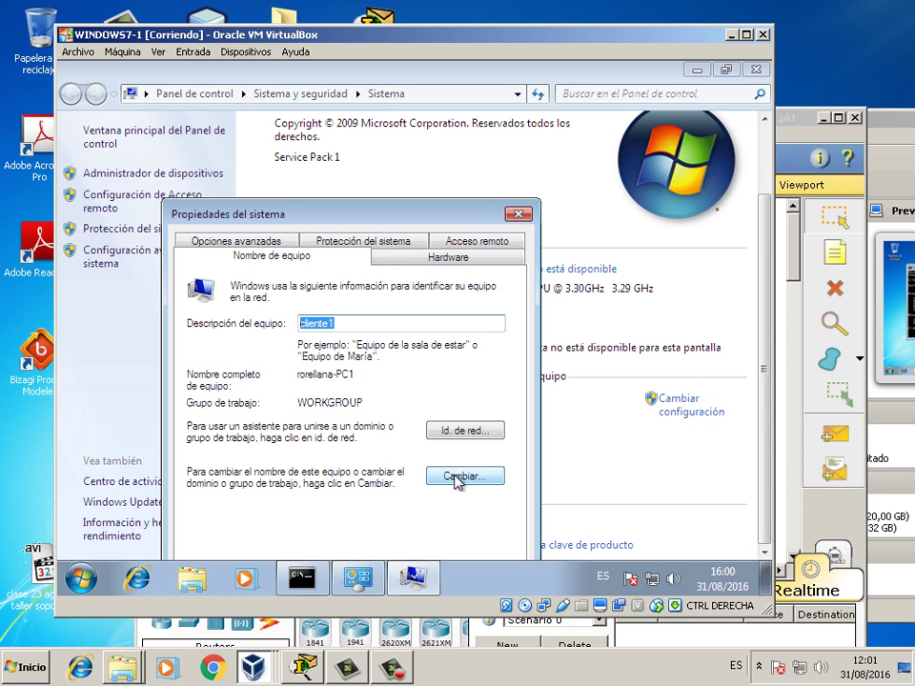
- In Cambiar..., set the computer name to cliente1 and the workgroup to INFORMATICA
{"action": "left_click", "coordinate": [459, 479]}
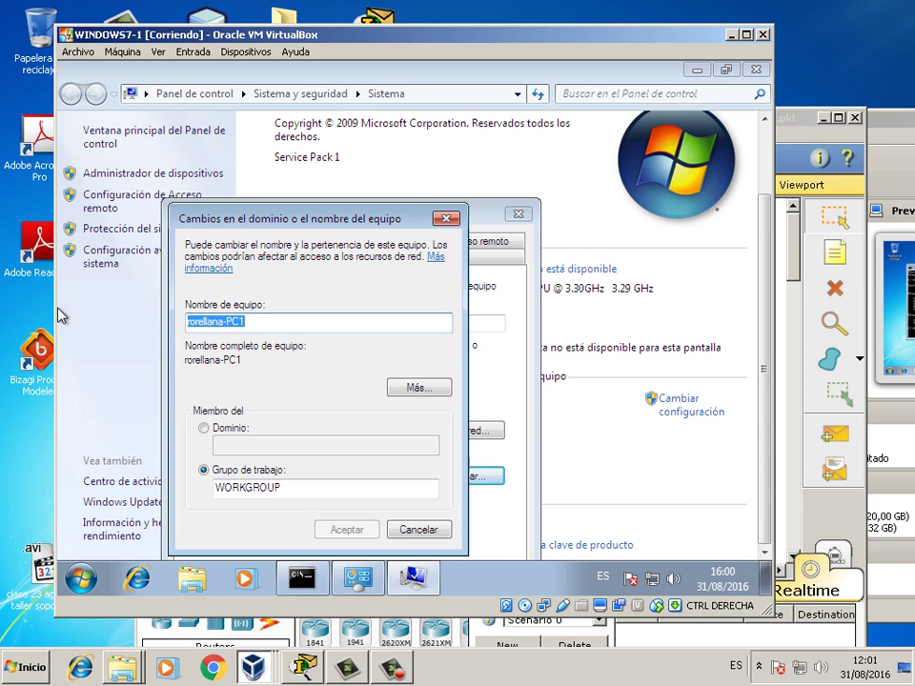
{"action": "type", "text": "cliente1"}
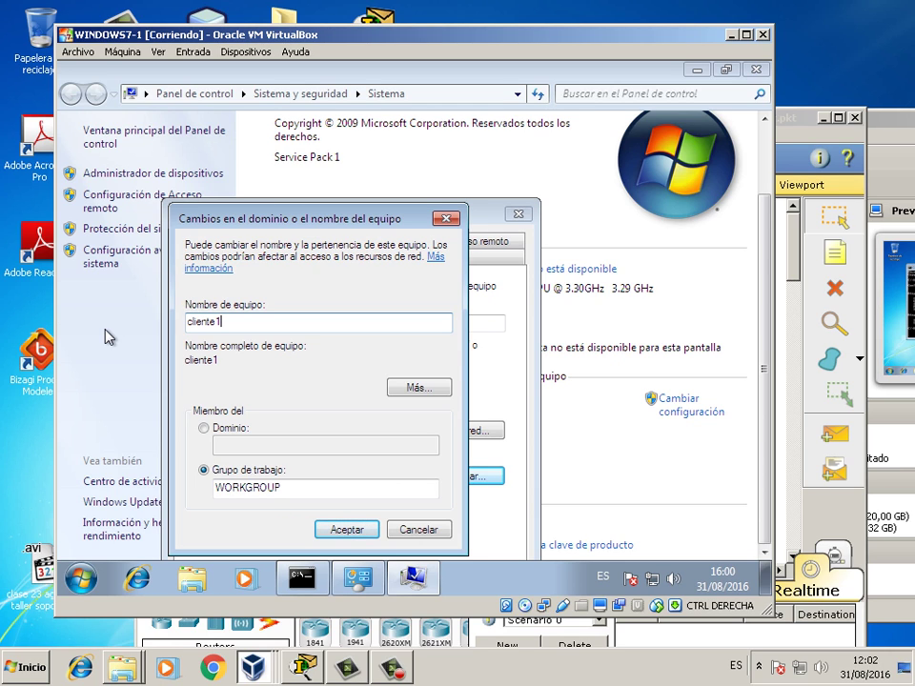
{"action": "key", "text": "BackSpace"}
{"action": "type", "text": "#"}
{"action": "key", "text": "BackSpace"}
{"action": "type", "text": "dsds"}
{"action": "key", "text": "BackSpace"}
{"action": "key", "text": "BackSpace"}
{"action": "key", "text": "BackSpace"}
{"action": "key", "text": "BackSpace"}
{"action": "key", "text": "BackSpace"}
{"action": "type", "text": "1"}
{"action": "double_click", "coordinate": [296, 485]}
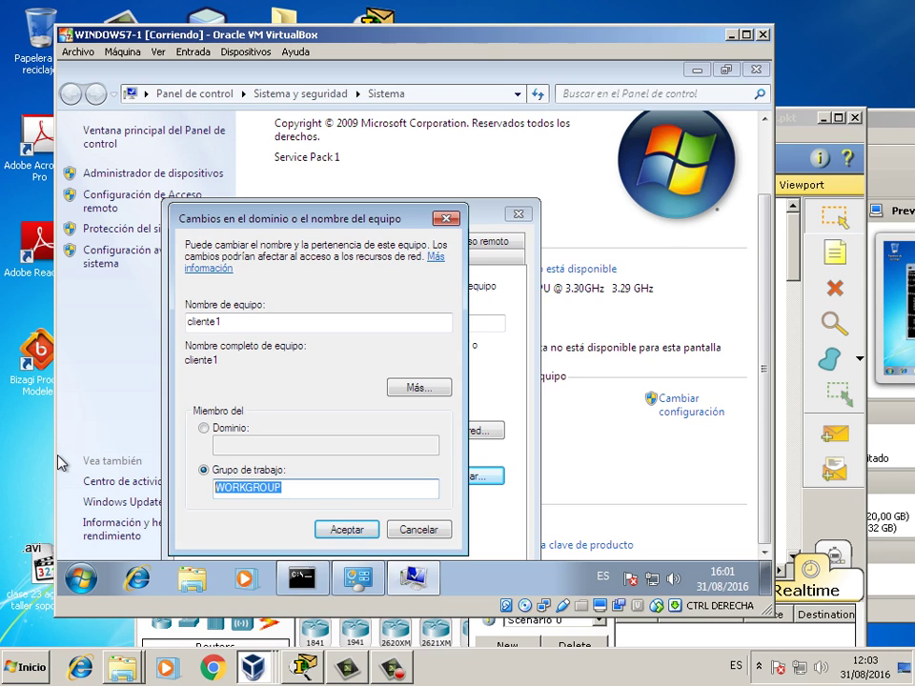
{"action": "type", "text": "INFOR"}
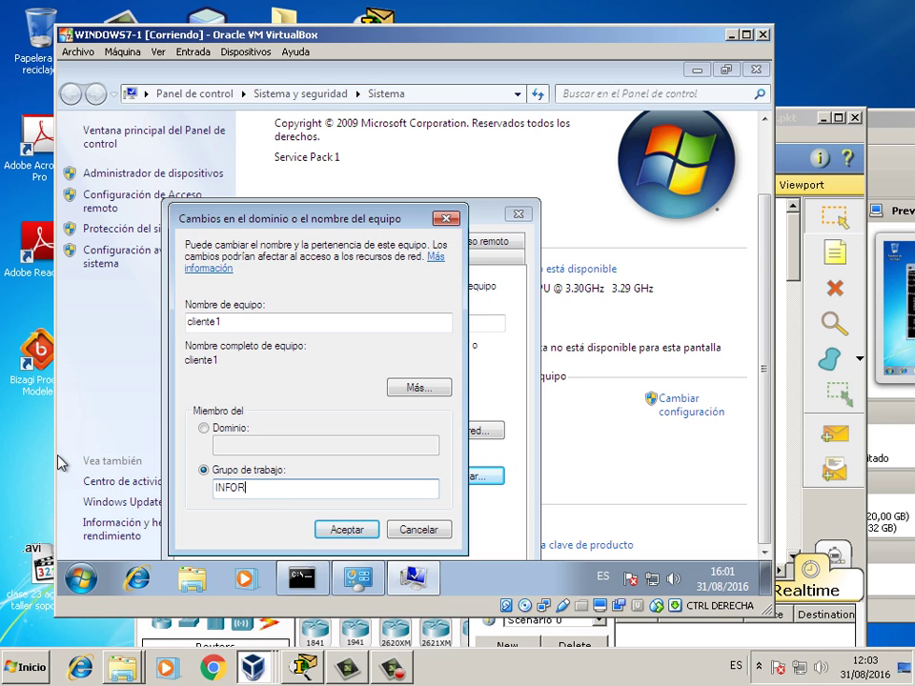
{"action": "type", "text": "MATICA"}
- Accept the changes, dismissing the workgroup welcome and restart-required messages
{"action": "left_click", "coordinate": [350, 530]}
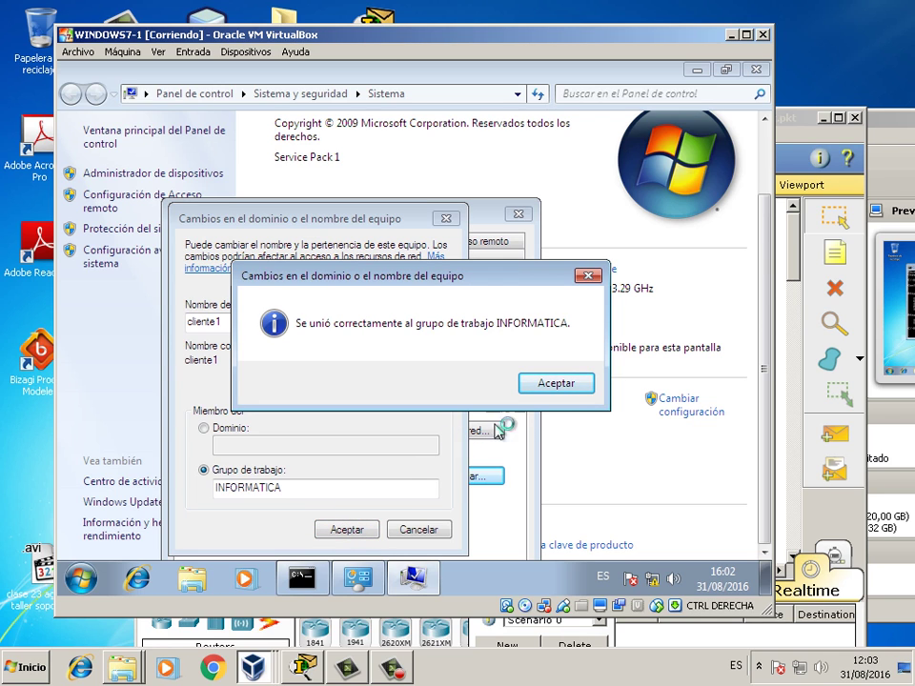
{"action": "left_click", "coordinate": [575, 389]}
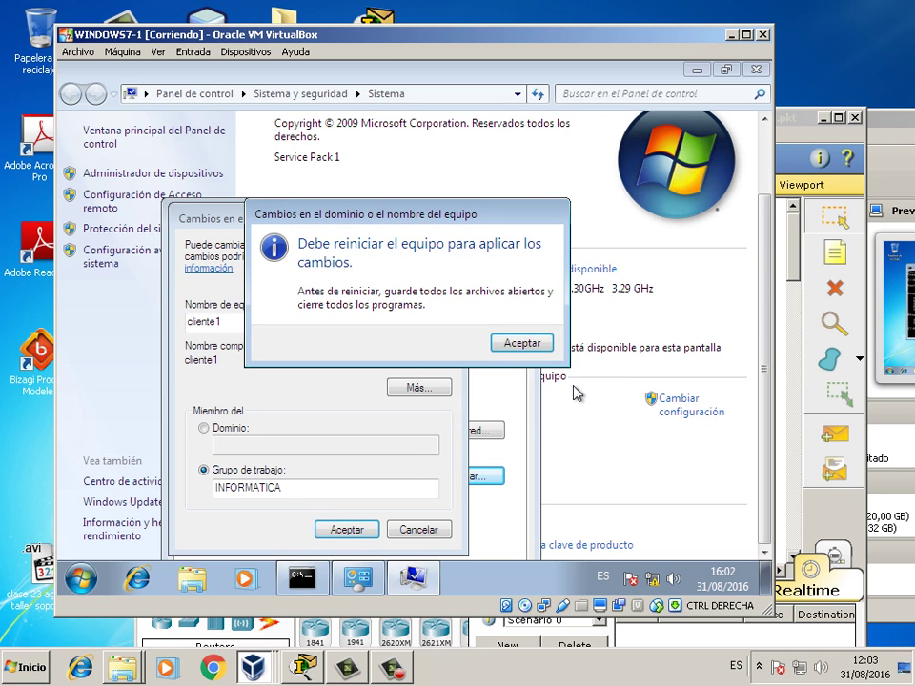
{"action": "left_click", "coordinate": [533, 346]}
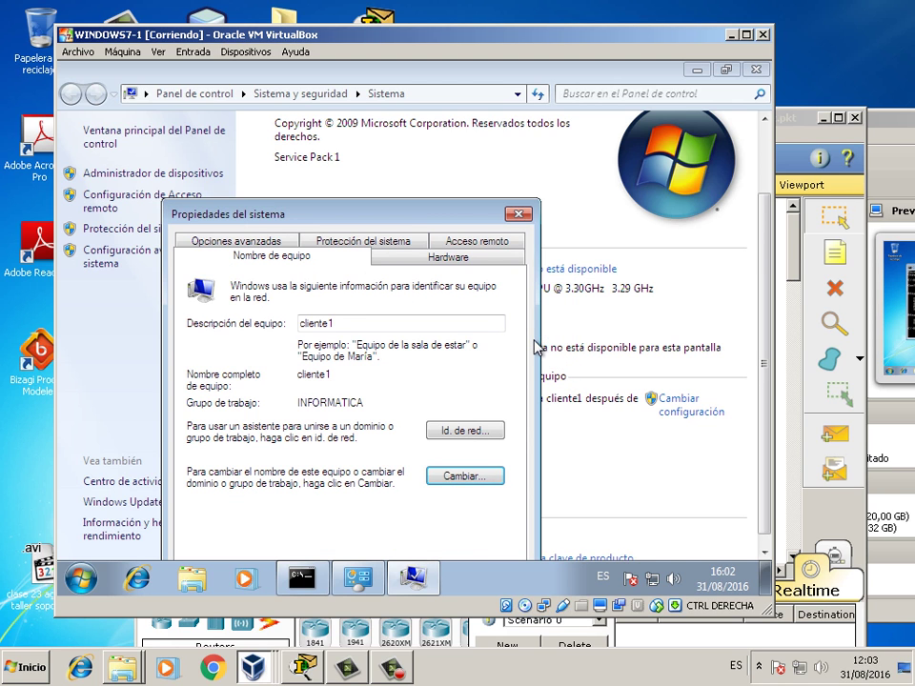
{"action": "left_click_drag", "start_coordinate": [469, 214], "coordinate": [477, 141]}
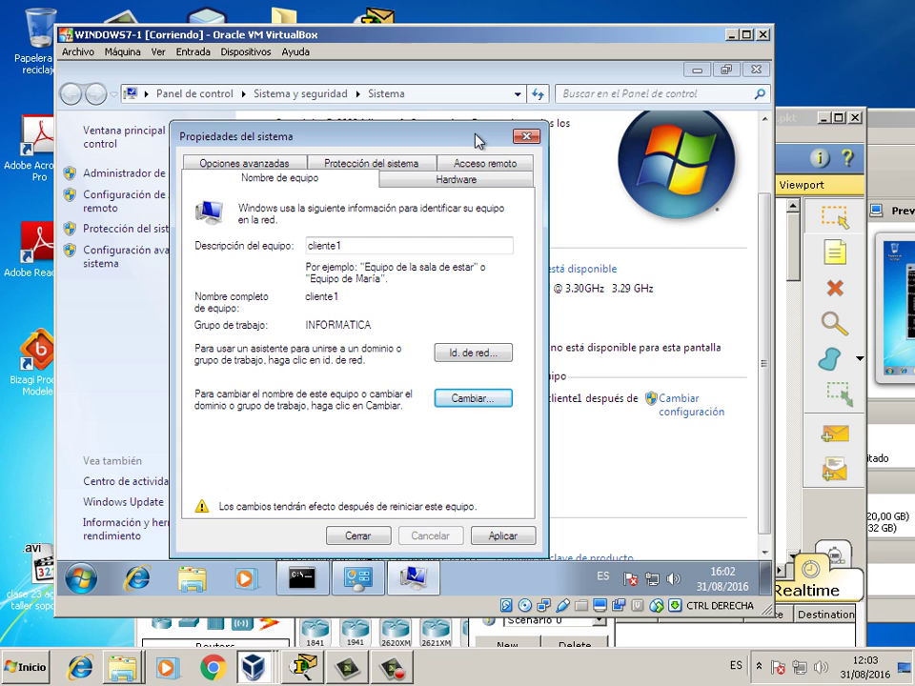
{"action": "left_click_drag", "start_coordinate": [476, 141], "coordinate": [459, 175]}
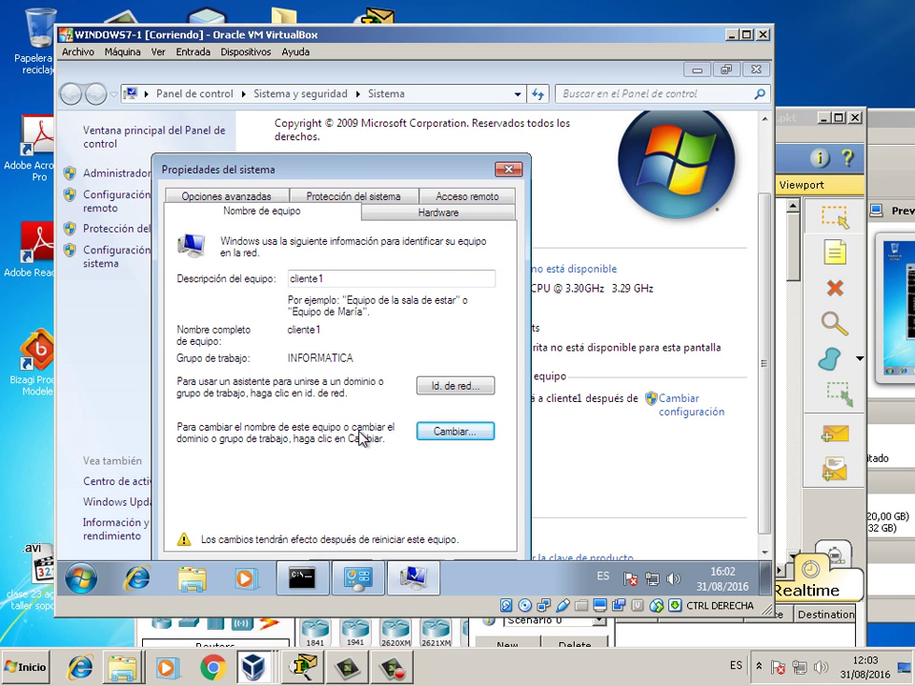
{"action": "left_click_drag", "start_coordinate": [320, 169], "coordinate": [332, 206]}
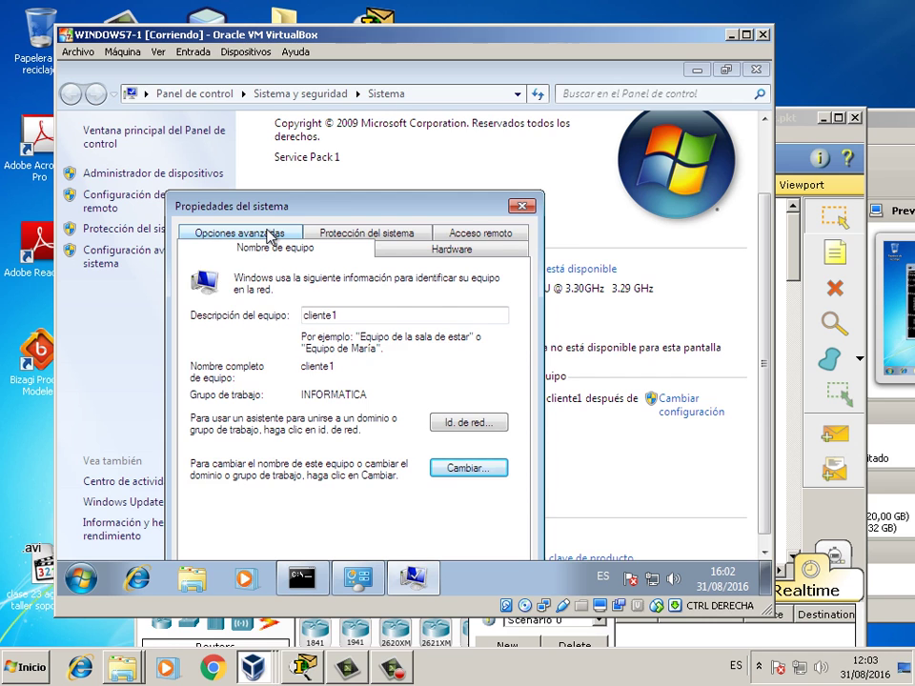
- Switch System Properties to the Opciones avanzadas tab
{"action": "left_click", "coordinate": [268, 234]}
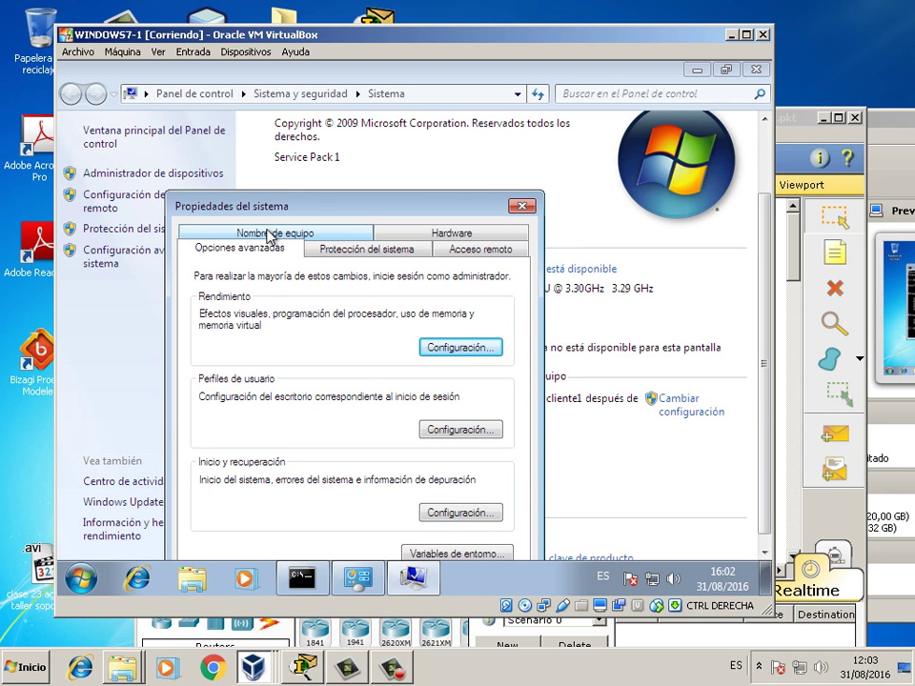
{"action": "left_click_drag", "start_coordinate": [339, 210], "coordinate": [229, 138]}
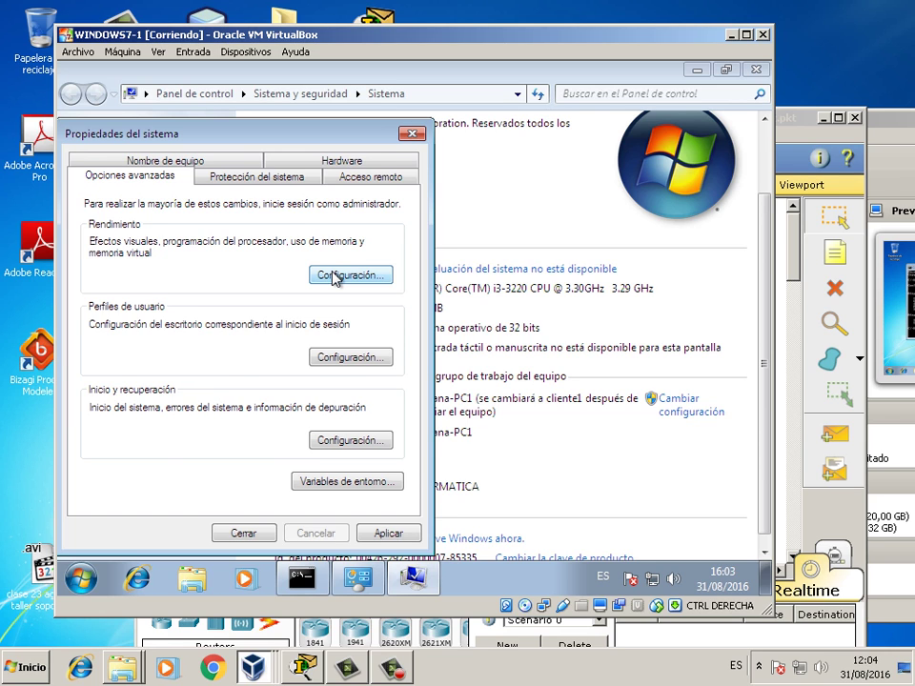
- Choose 'Ajustar para obtener el mejor rendimiento' under Efectos visuales and apply it
{"action": "left_click", "coordinate": [333, 276]}
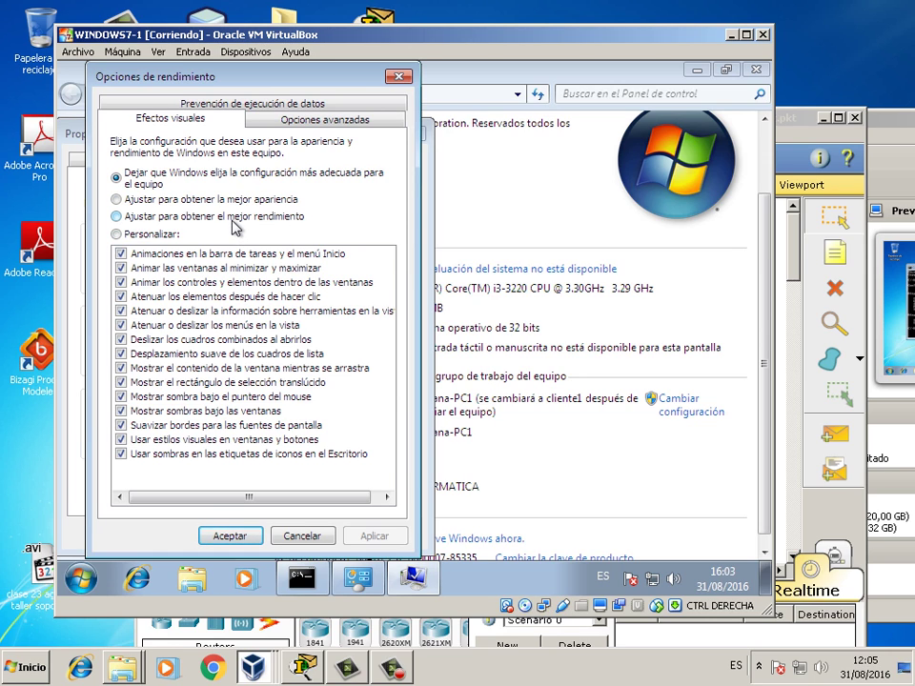
{"action": "left_click", "coordinate": [232, 218]}
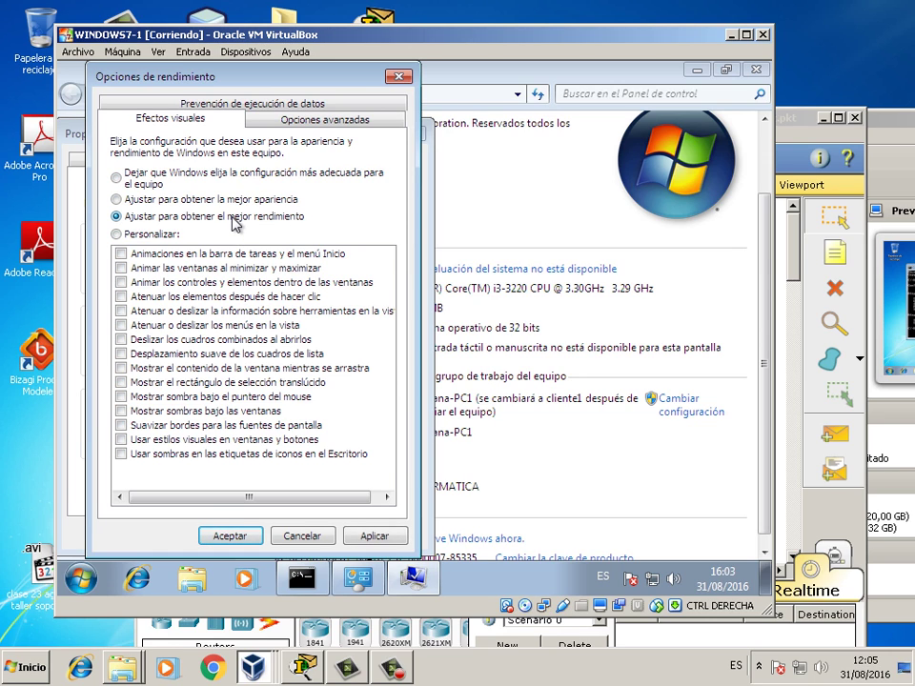
{"action": "left_click", "coordinate": [381, 535]}
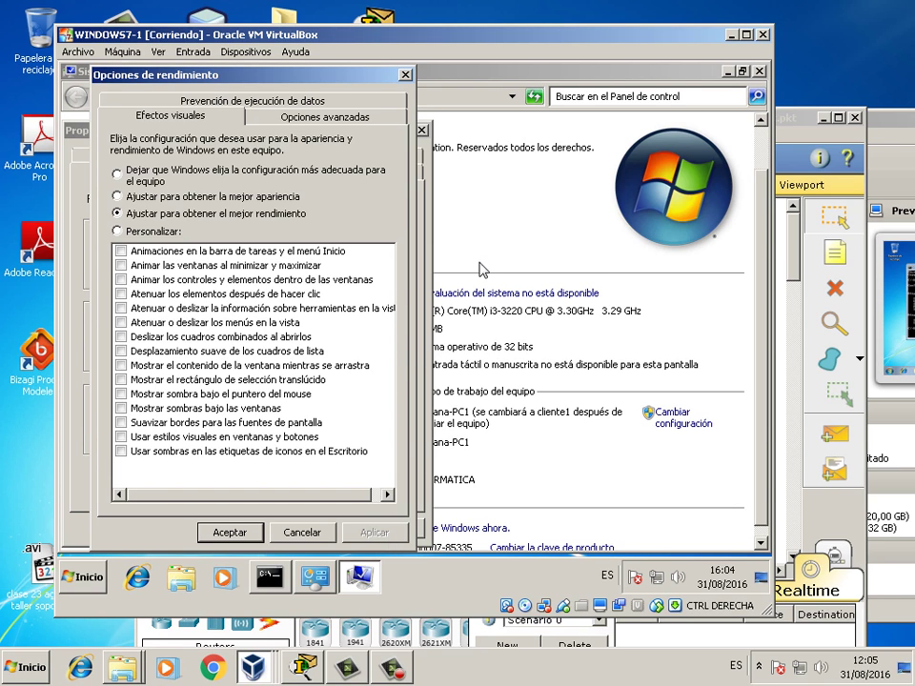
- Open WINDOWS7-1's Memoria virtual dialog from the Opciones avanzadas tab of the performance options
{"action": "left_click", "coordinate": [324, 119]}
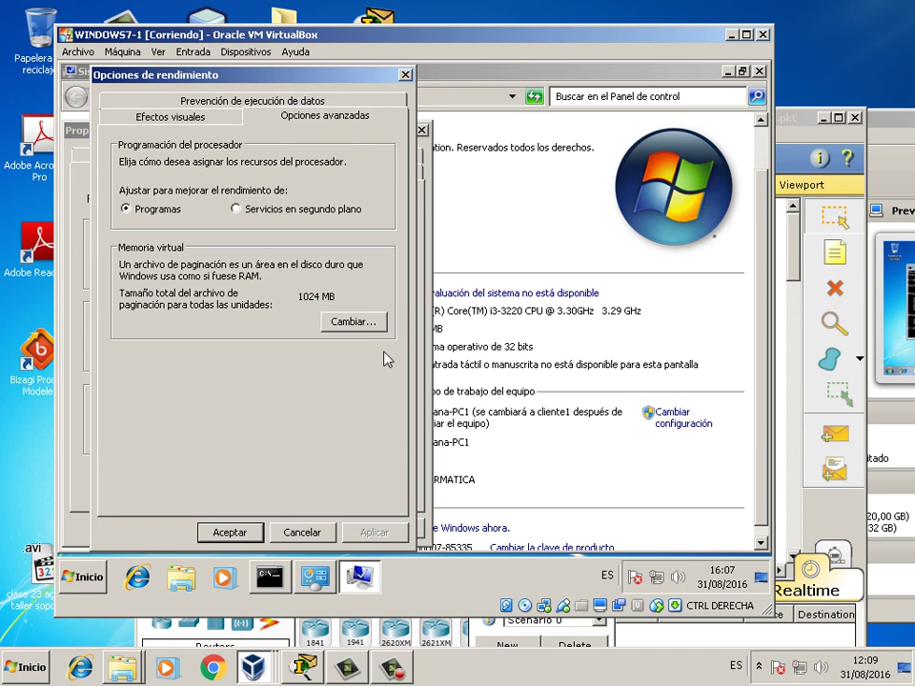
{"action": "left_click", "coordinate": [352, 323]}
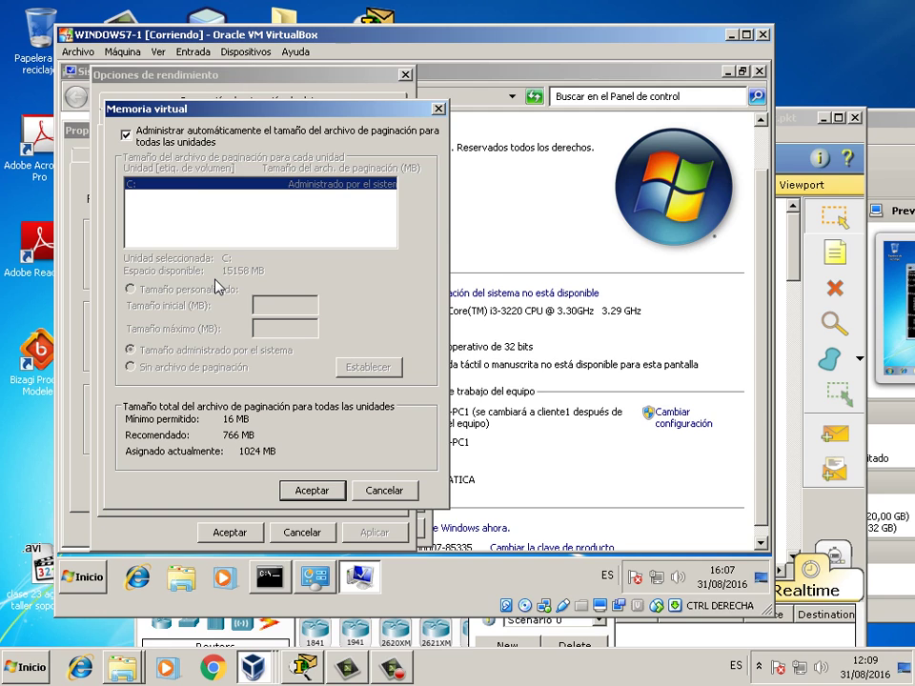
- Turn off automatic management and give drive C: a custom 512 MB initial, 1024 MB maximum paging file
{"action": "left_click", "coordinate": [126, 136]}
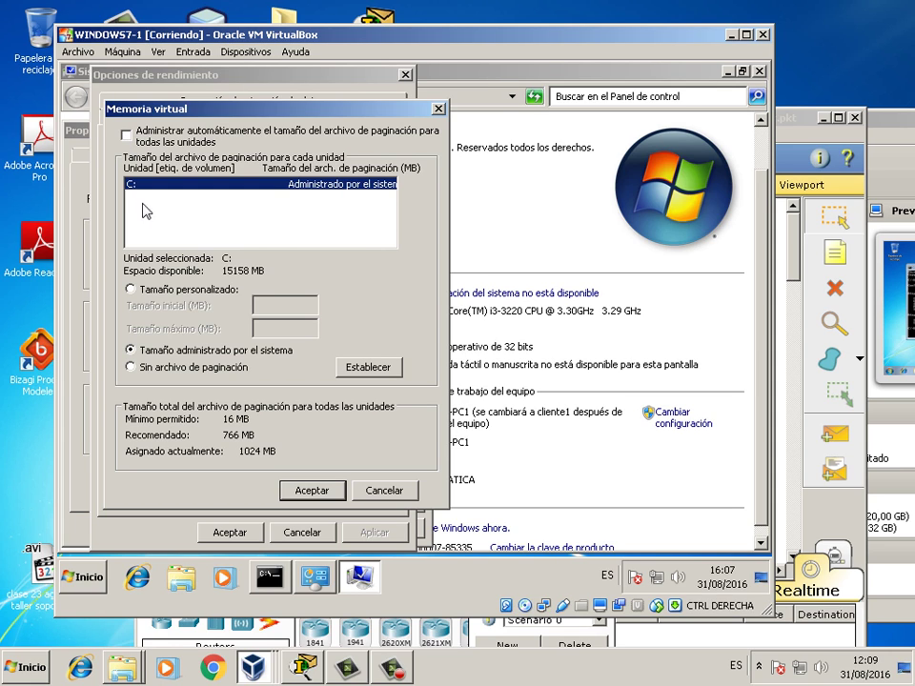
{"action": "left_click", "coordinate": [168, 294]}
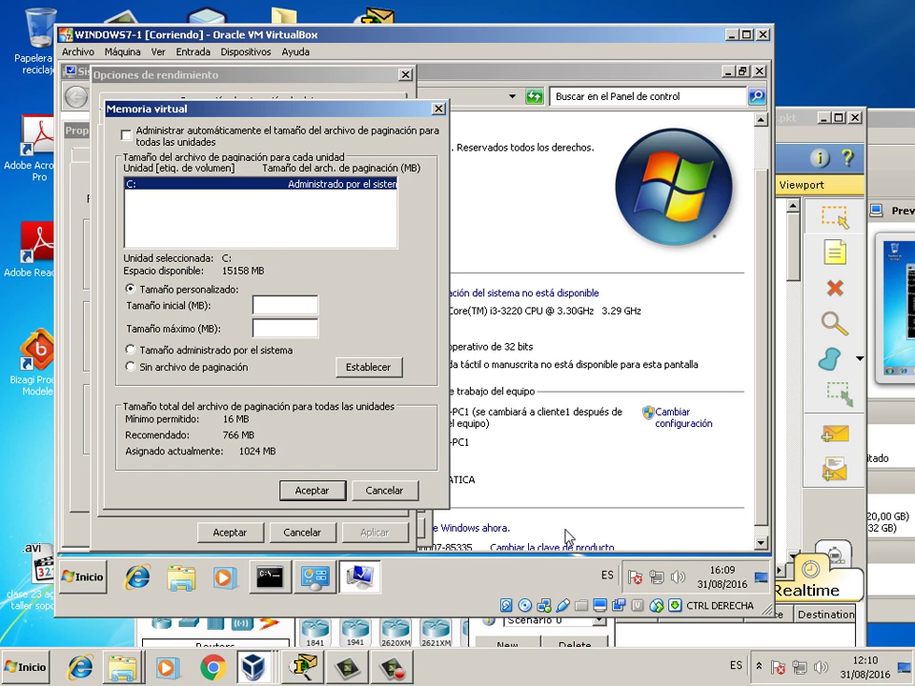
{"action": "left_click", "coordinate": [277, 307]}
{"action": "type", "text": "512"}
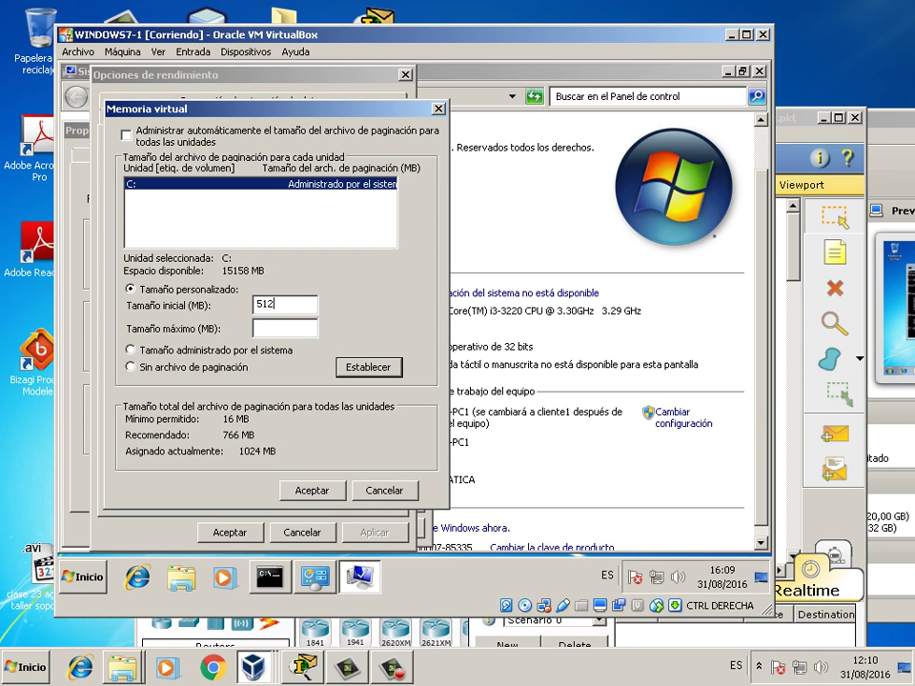
{"action": "left_click", "coordinate": [273, 332]}
{"action": "type", "text": "1024"}
{"action": "left_click", "coordinate": [363, 370]}
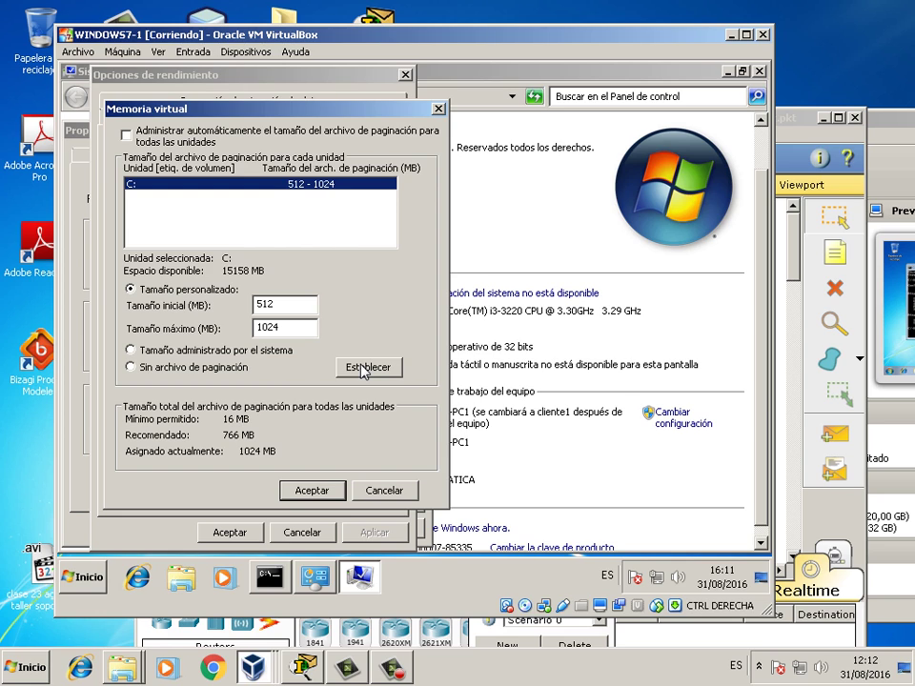
- Accept the 512–1024 MB virtual memory settings in the Memoria virtual dialog
{"action": "left_click", "coordinate": [308, 490]}
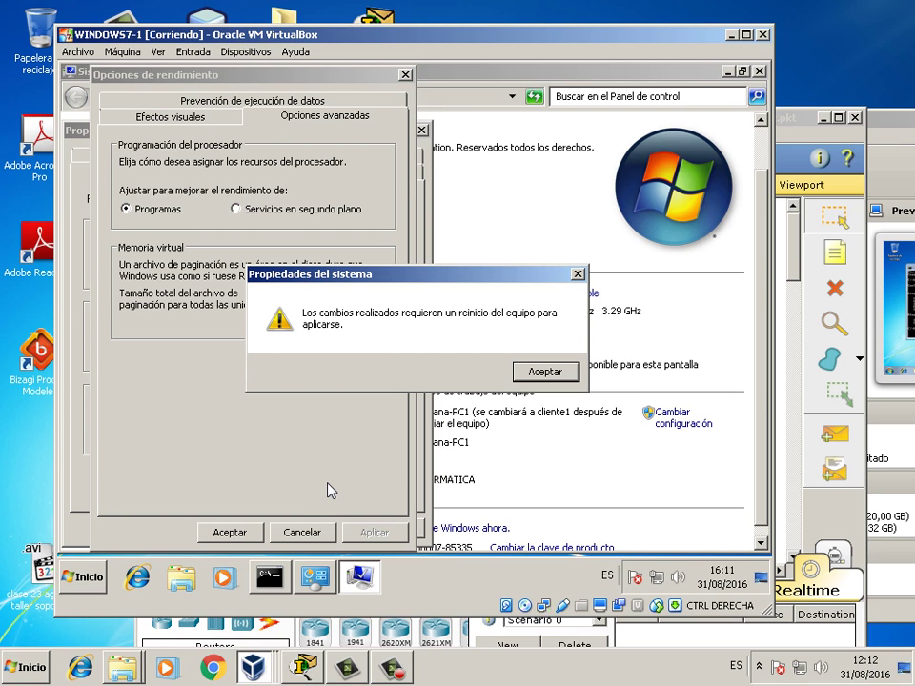
- Dismiss the restart notice, apply and close Opciones de rendimiento, and move WINDOWS7-1's window aside
{"action": "left_click", "coordinate": [542, 374]}
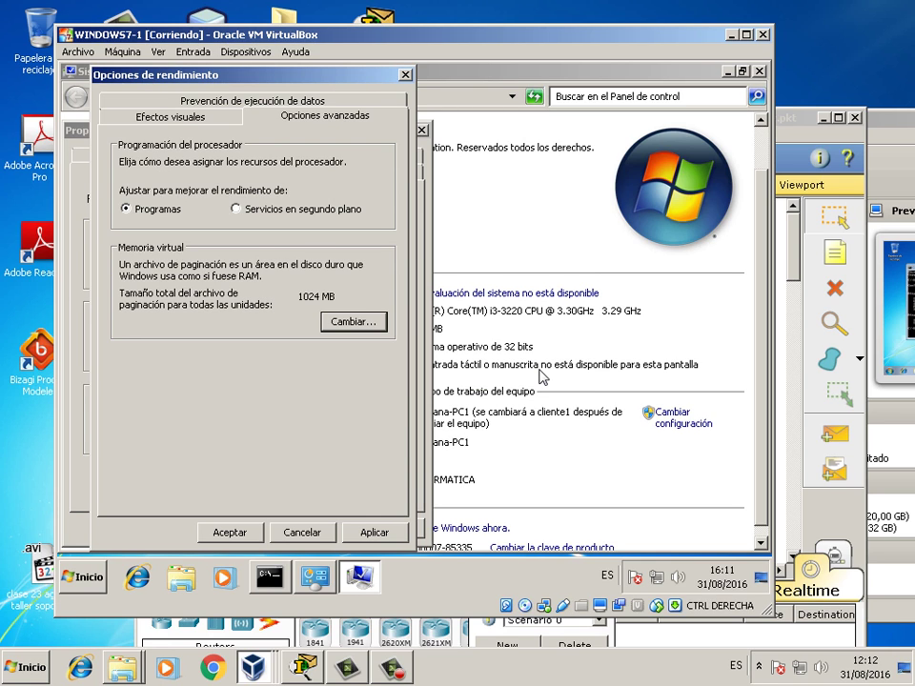
{"action": "left_click", "coordinate": [374, 533]}
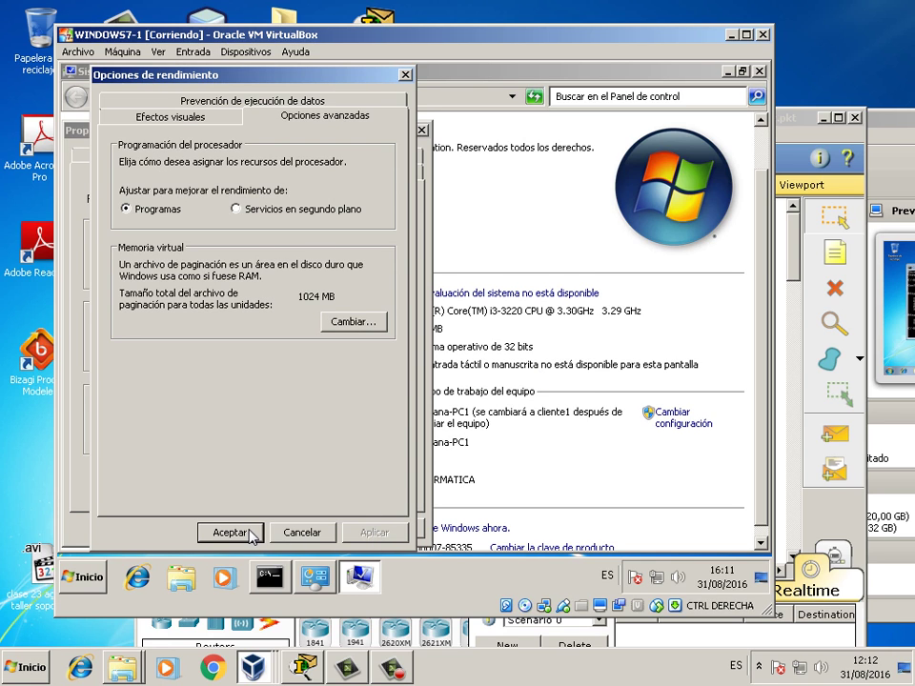
{"action": "left_click", "coordinate": [230, 533]}
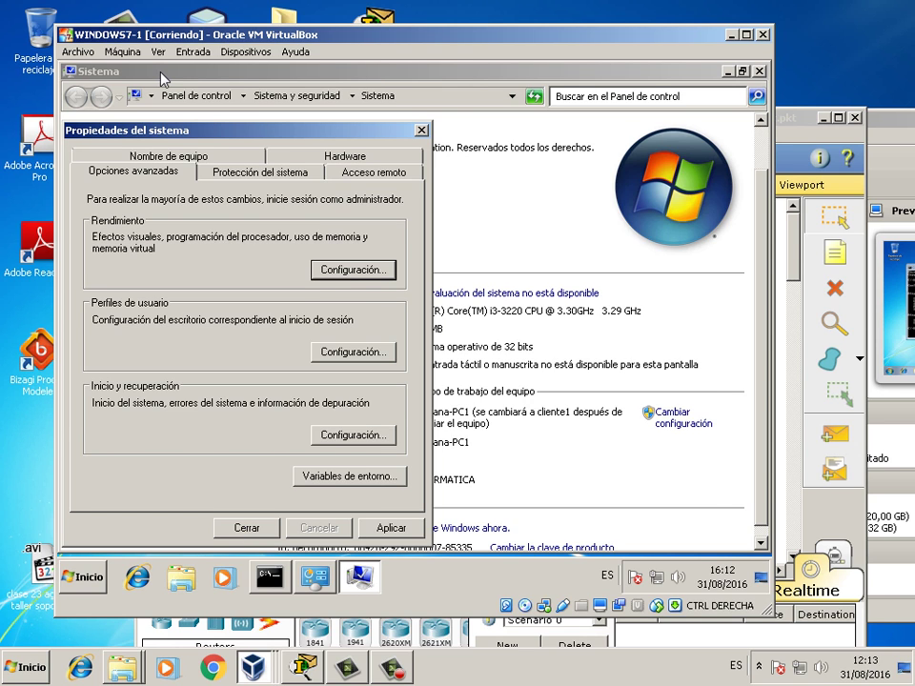
{"action": "left_click_drag", "start_coordinate": [162, 35], "coordinate": [427, 60]}
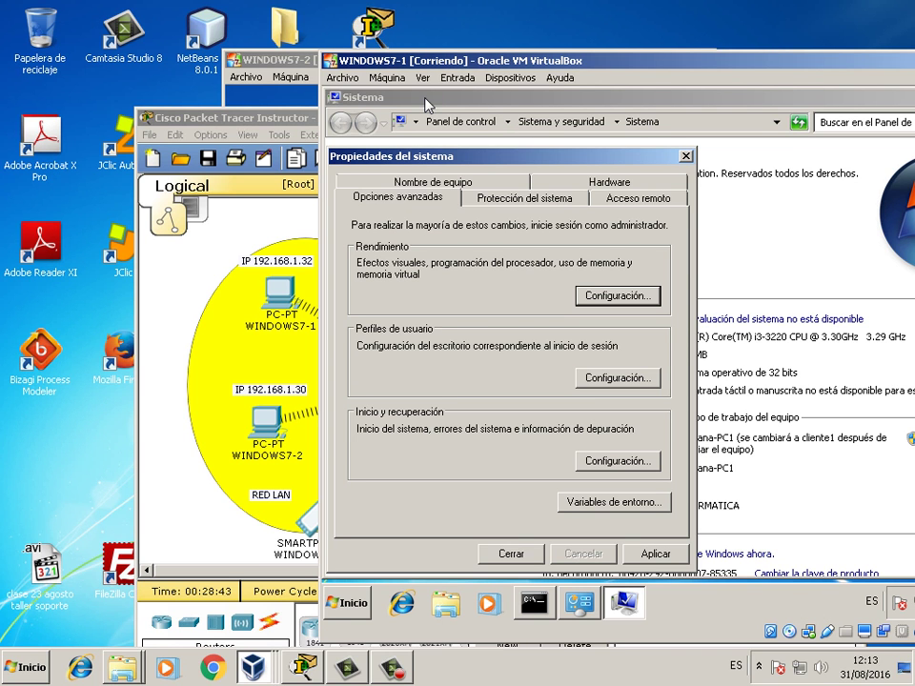
- Maximize WINDOWS7-2, minimize its command prompt, and open Equipo > Propiedades from the Start menu
{"action": "left_click", "coordinate": [327, 577]}
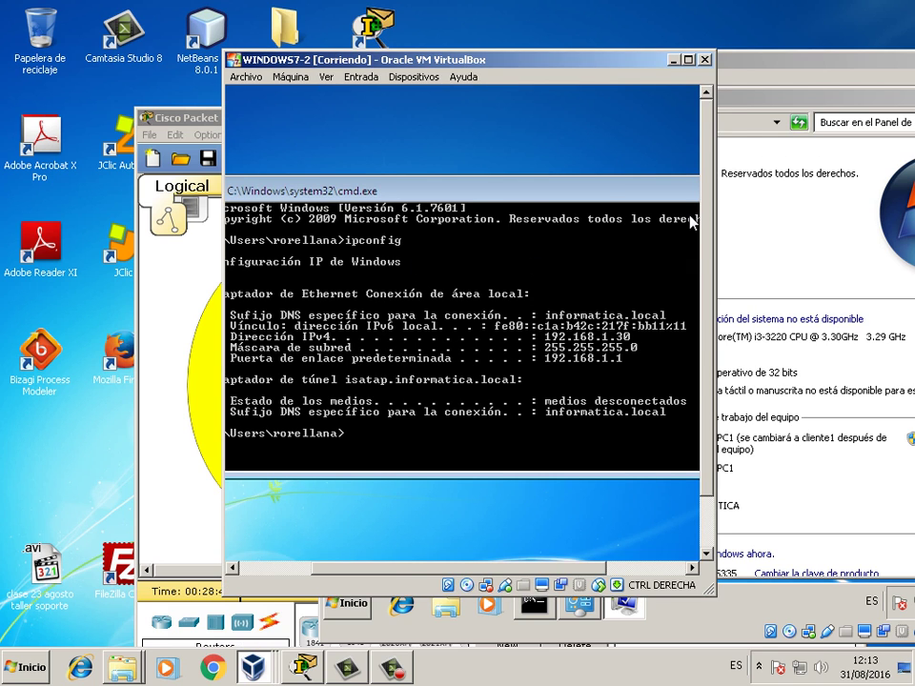
{"action": "left_click", "coordinate": [688, 59]}
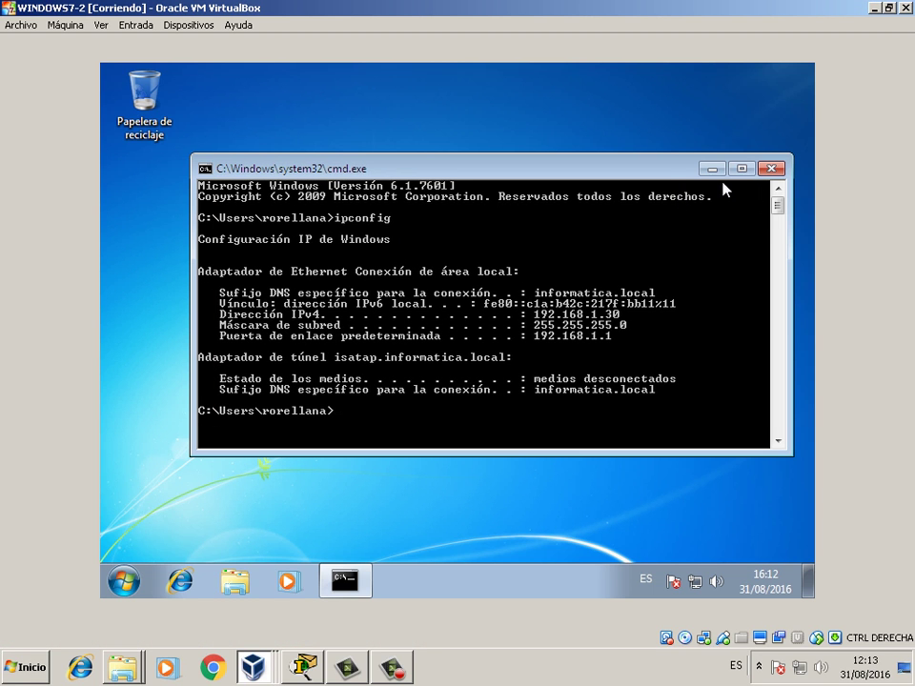
{"action": "left_click", "coordinate": [712, 168]}
{"action": "left_click", "coordinate": [124, 581]}
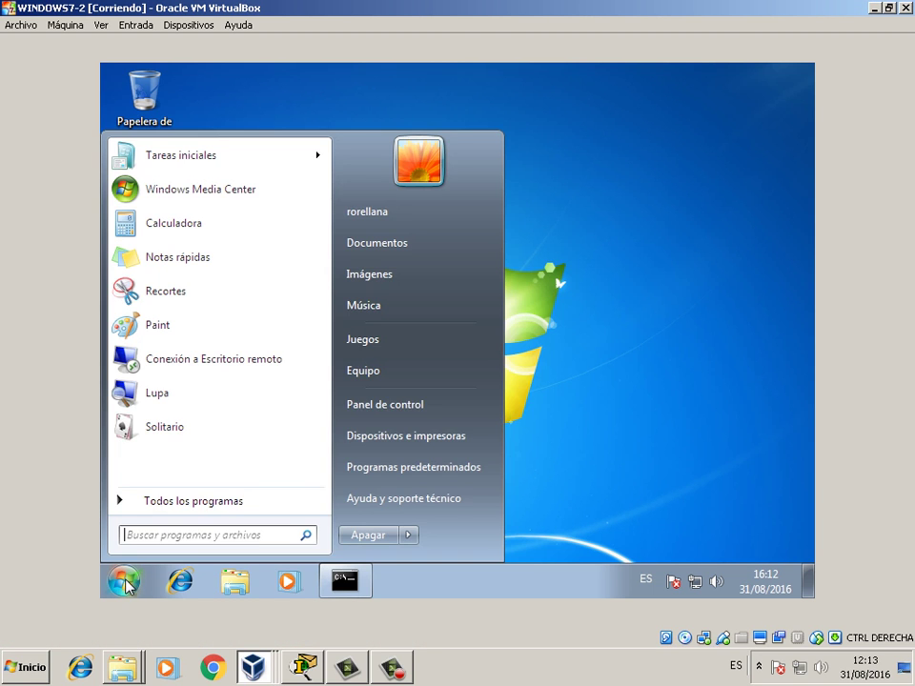
{"action": "right_click", "coordinate": [409, 378]}
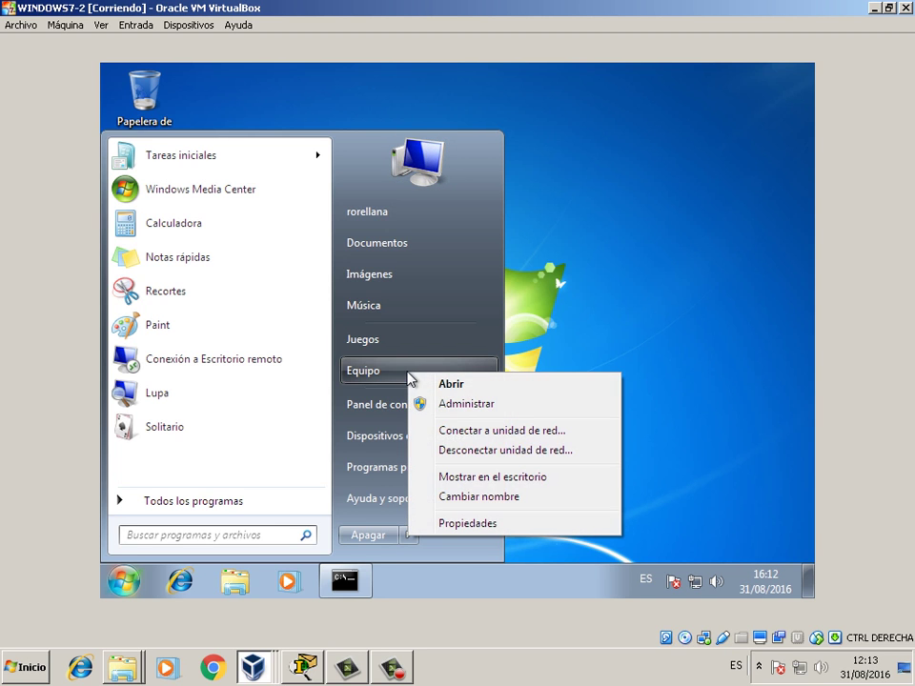
{"action": "left_click", "coordinate": [474, 525]}
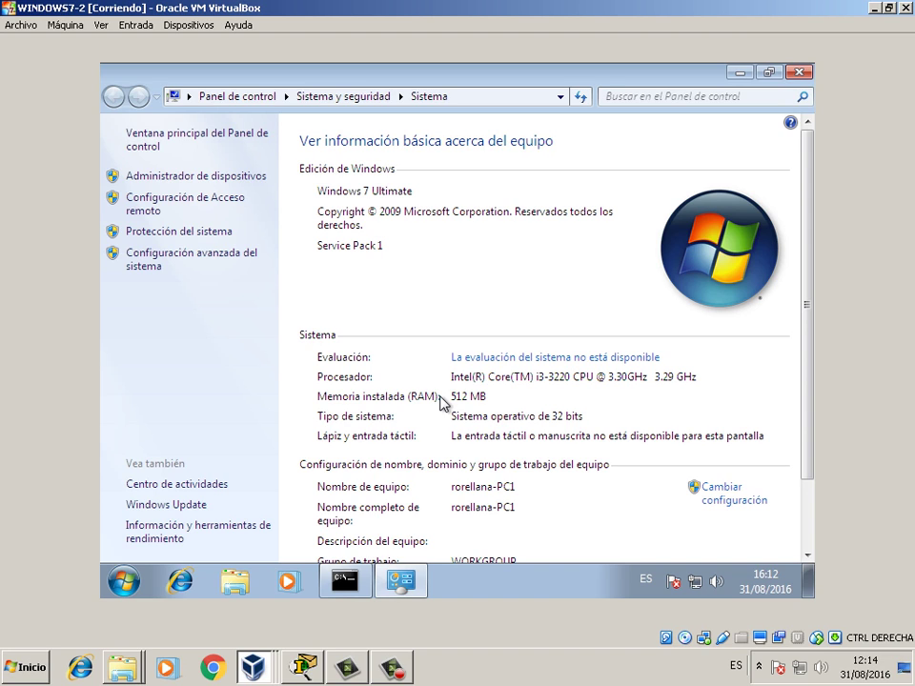
- Set the computer description and the computer name both to cliente2
{"action": "left_click", "coordinate": [747, 490]}
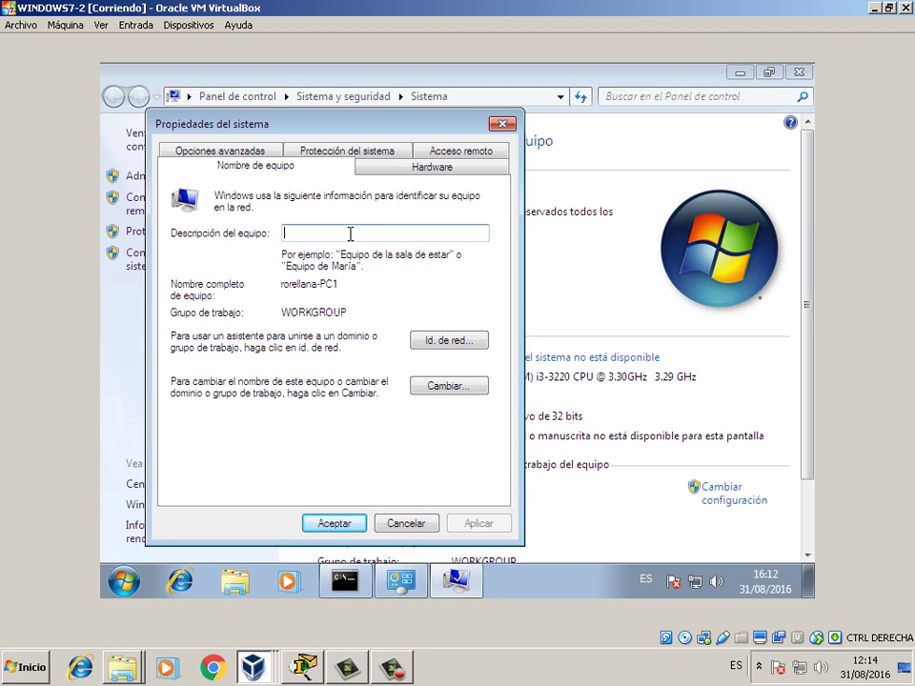
{"action": "type", "text": "cliente2"}
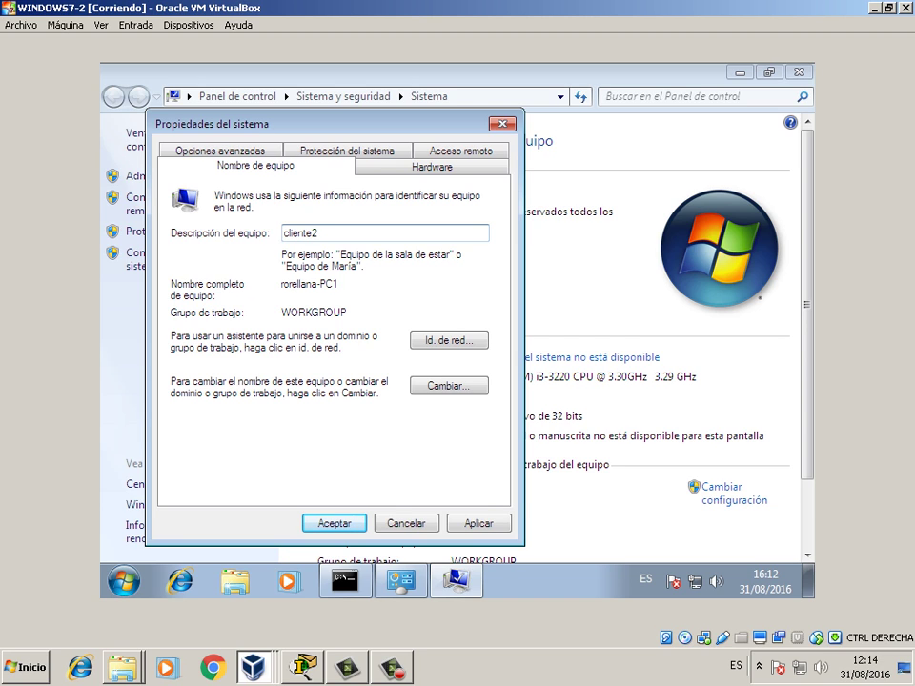
{"action": "left_click", "coordinate": [450, 386]}
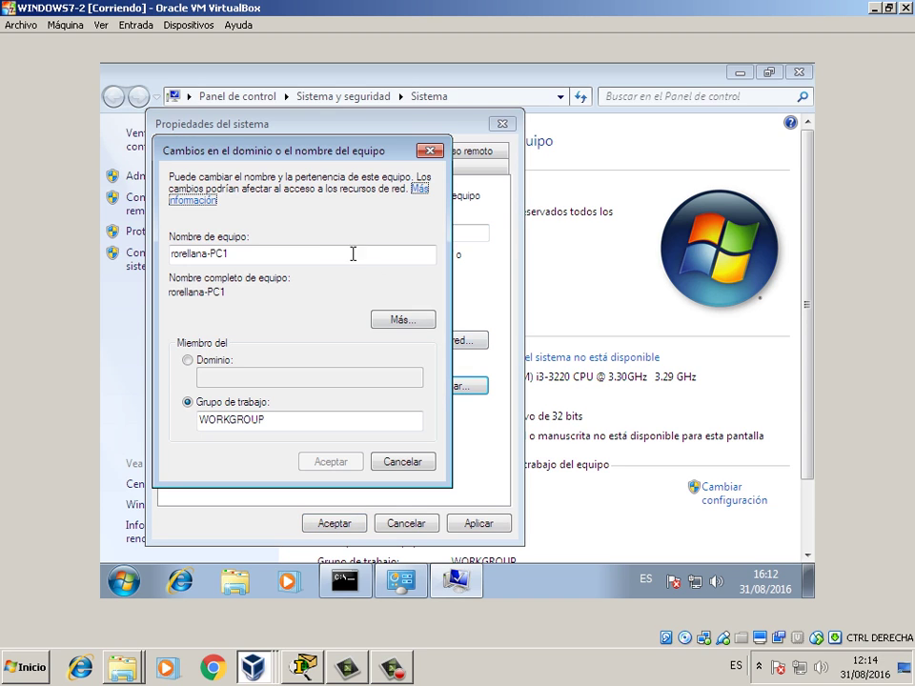
{"action": "left_click_drag", "start_coordinate": [282, 254], "coordinate": [105, 229]}
{"action": "type", "text": "clll"}
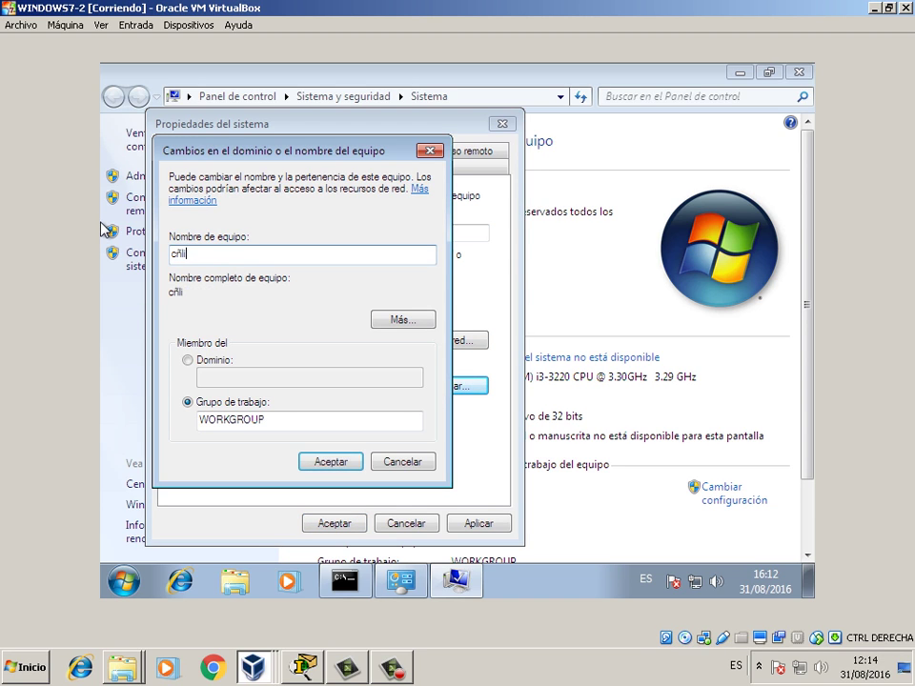
{"action": "key", "text": "BackSpace"}
{"action": "key", "text": "BackSpace"}
{"action": "key", "text": "BackSpace"}
{"action": "key", "text": "BackSpace"}
{"action": "type", "text": "cliente2"}
- Change the workgroup to INFORMATICA and confirm the welcome and restart-required messages
{"action": "left_click_drag", "start_coordinate": [267, 419], "coordinate": [155, 405]}
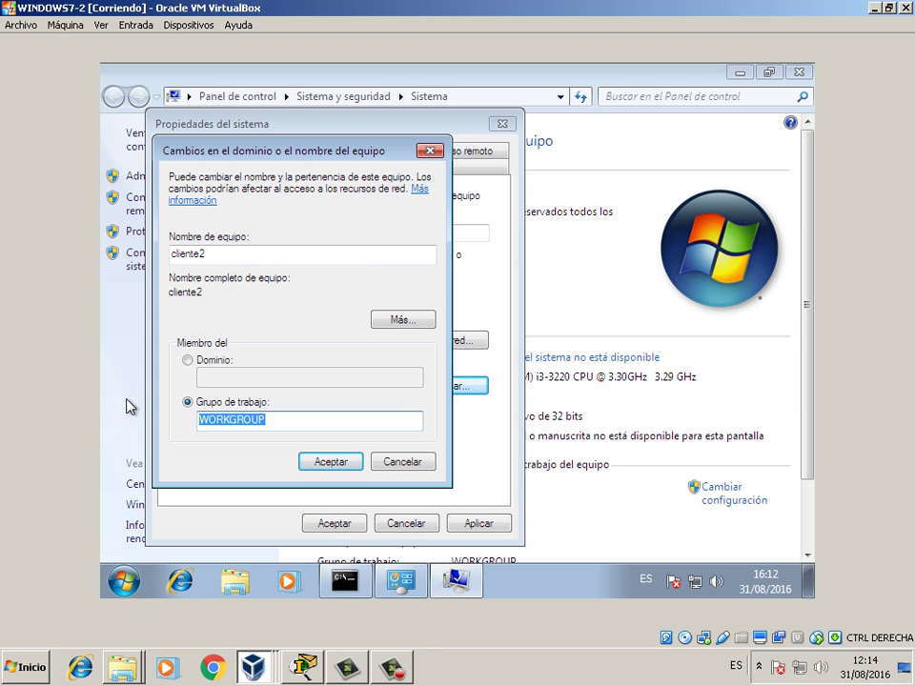
{"action": "type", "text": "INFORMATICA"}
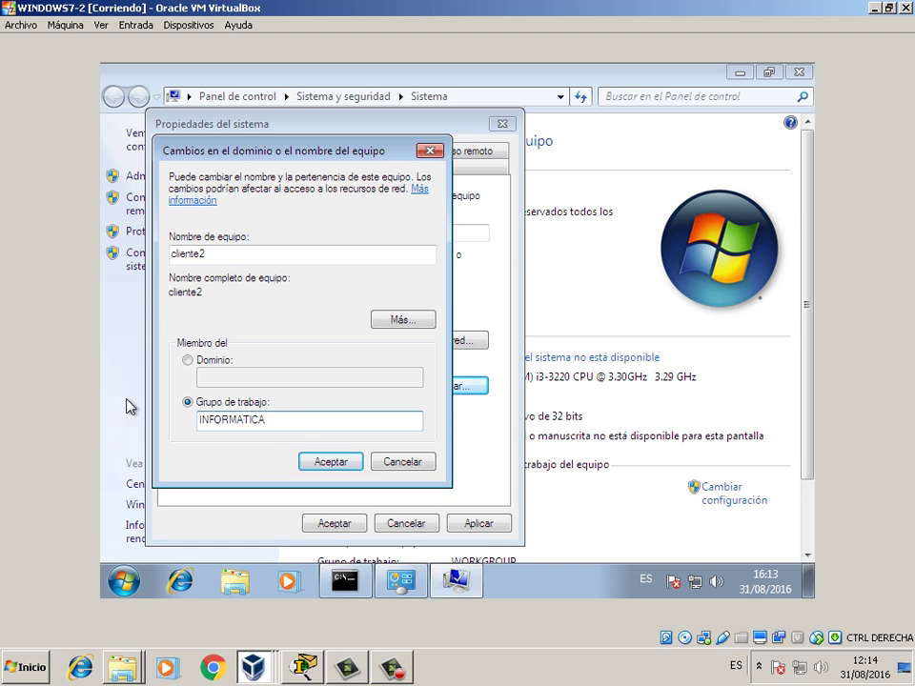
{"action": "left_click", "coordinate": [314, 460]}
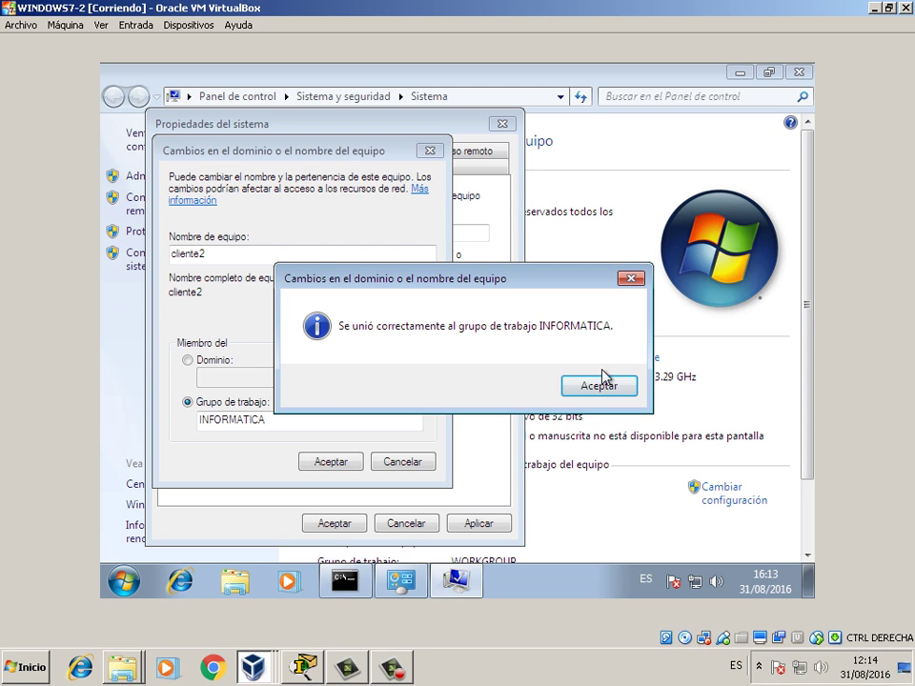
{"action": "left_click", "coordinate": [601, 386]}
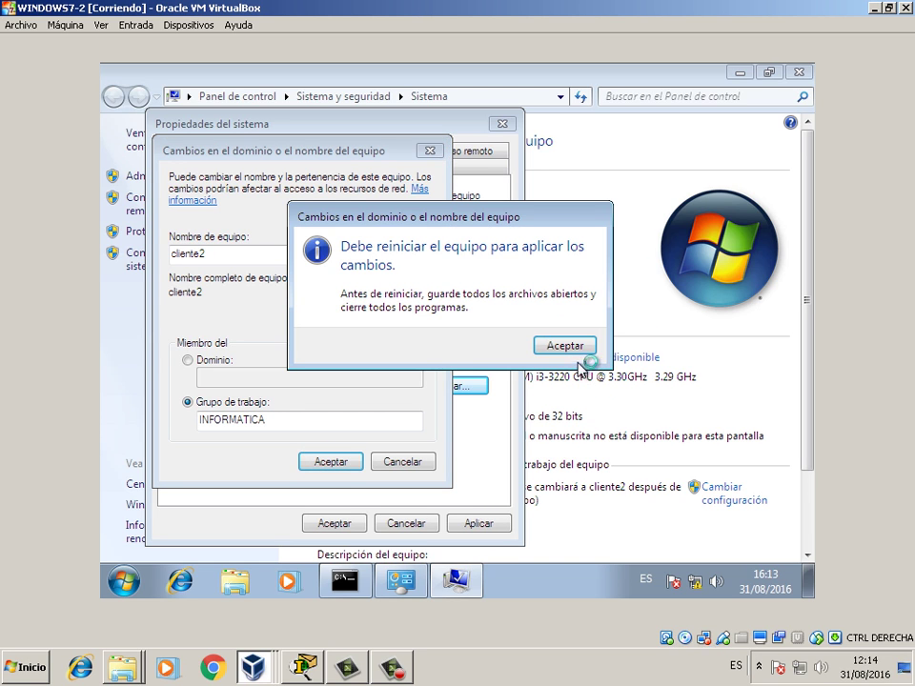
{"action": "left_click", "coordinate": [571, 345]}
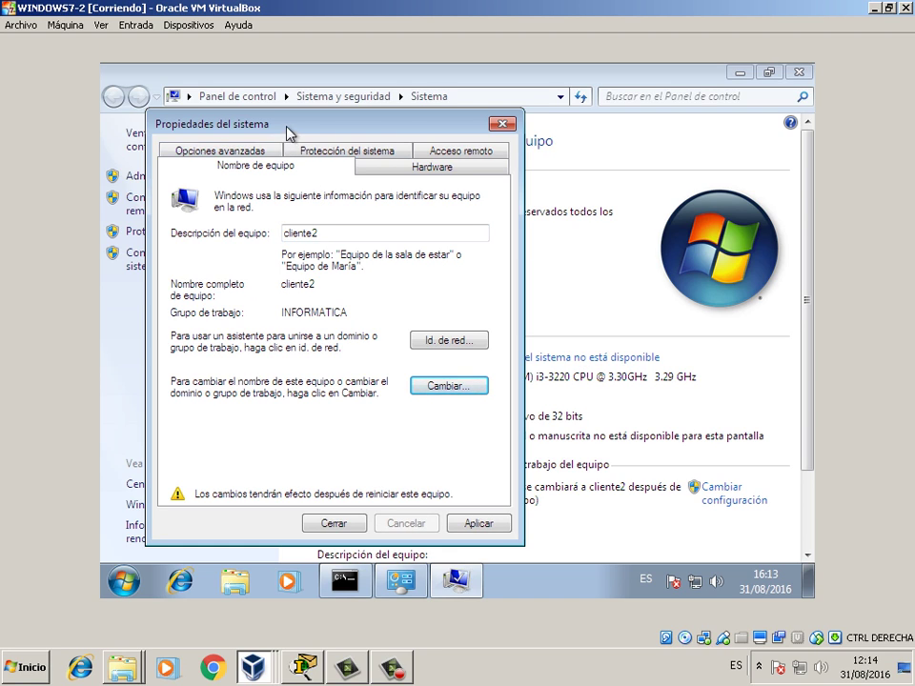
{"action": "left_click_drag", "start_coordinate": [238, 124], "coordinate": [254, 171]}
- Set cliente2's visual effects to 'Adjust for best performance' in Performance Options
{"action": "left_click", "coordinate": [271, 204]}
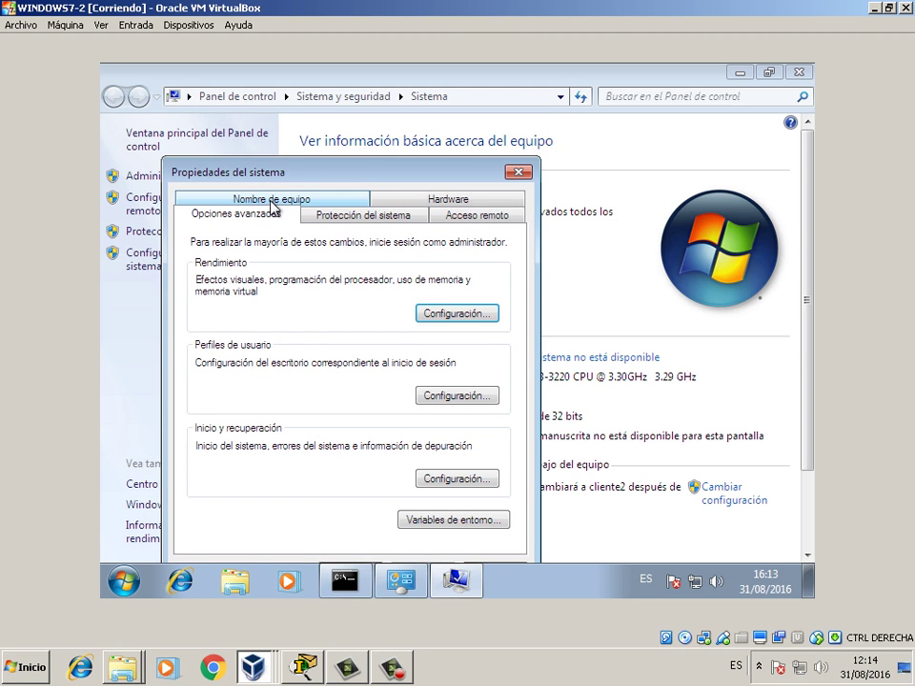
{"action": "left_click", "coordinate": [450, 318]}
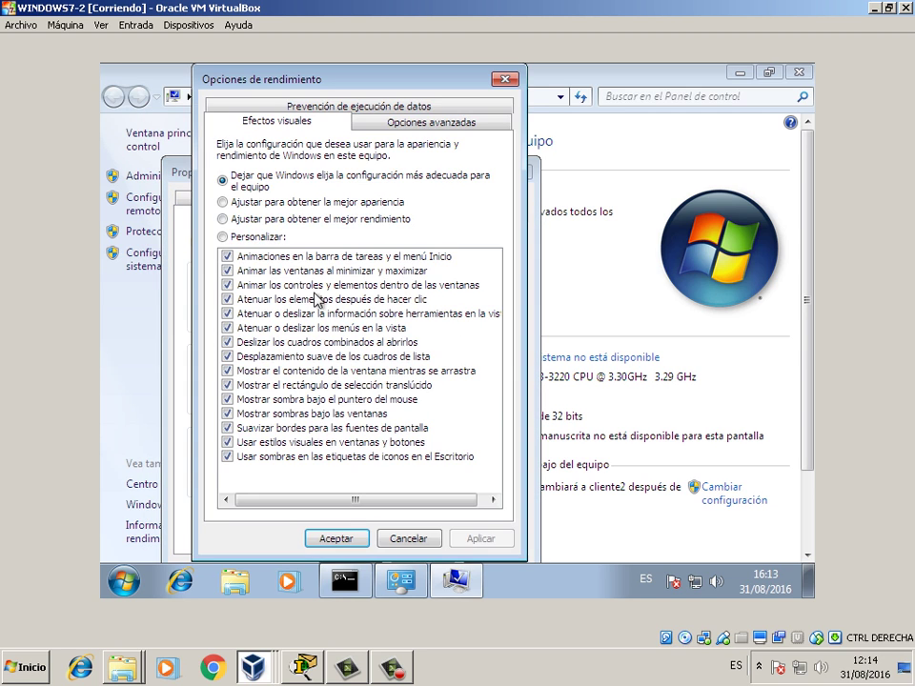
{"action": "left_click", "coordinate": [285, 227]}
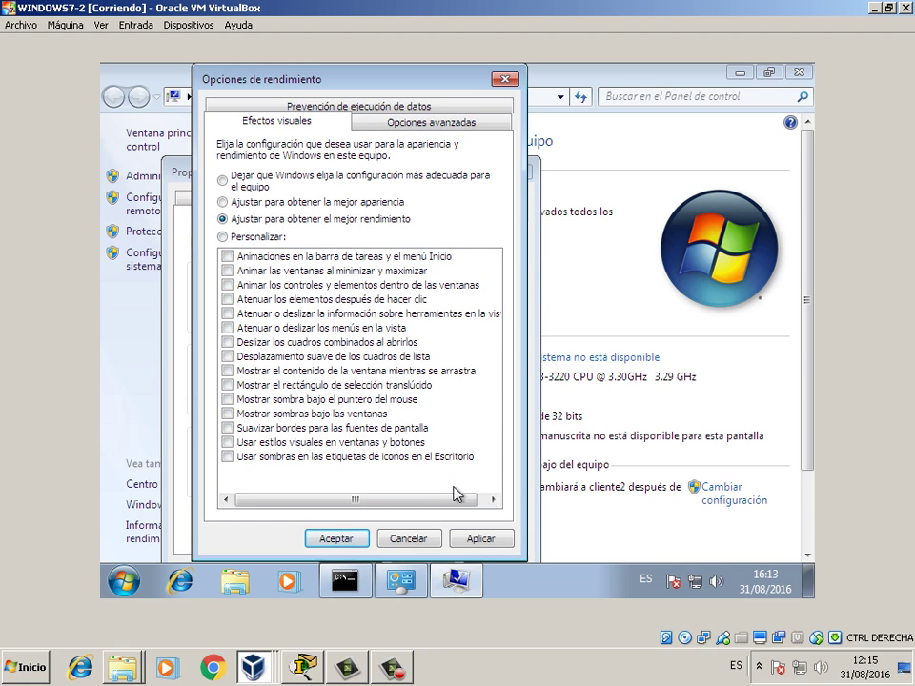
- Give drive C: a custom 512–1024 MB paging file and save the performance options
{"action": "left_click", "coordinate": [431, 124]}
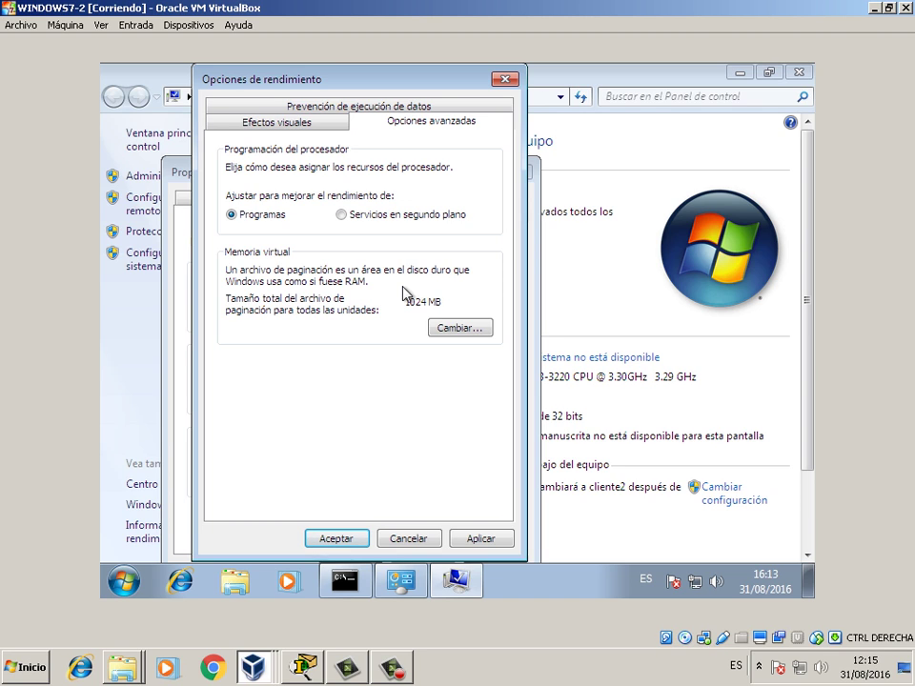
{"action": "left_click", "coordinate": [462, 328]}
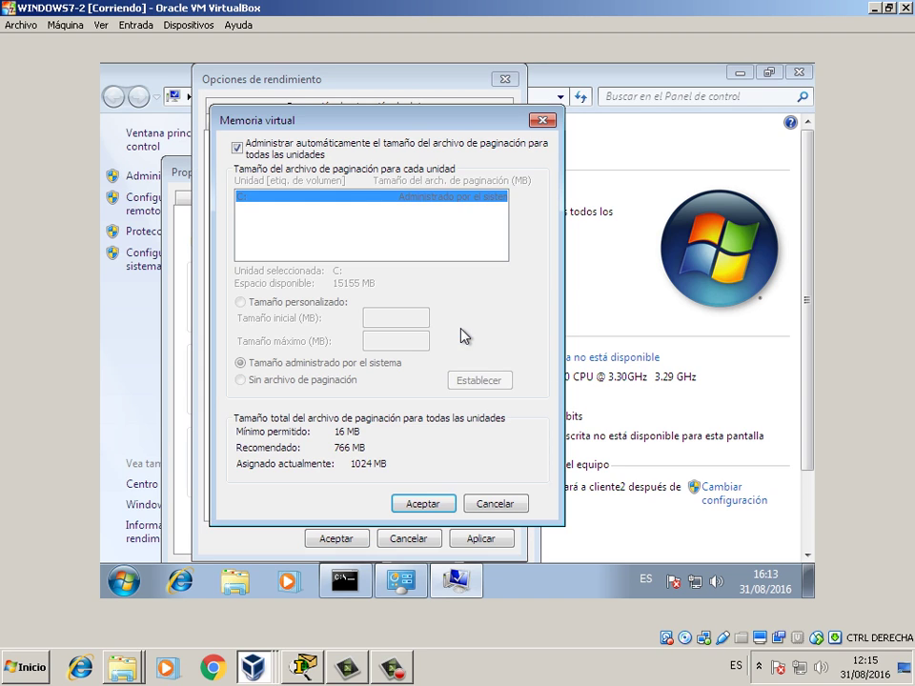
{"action": "left_click", "coordinate": [324, 155]}
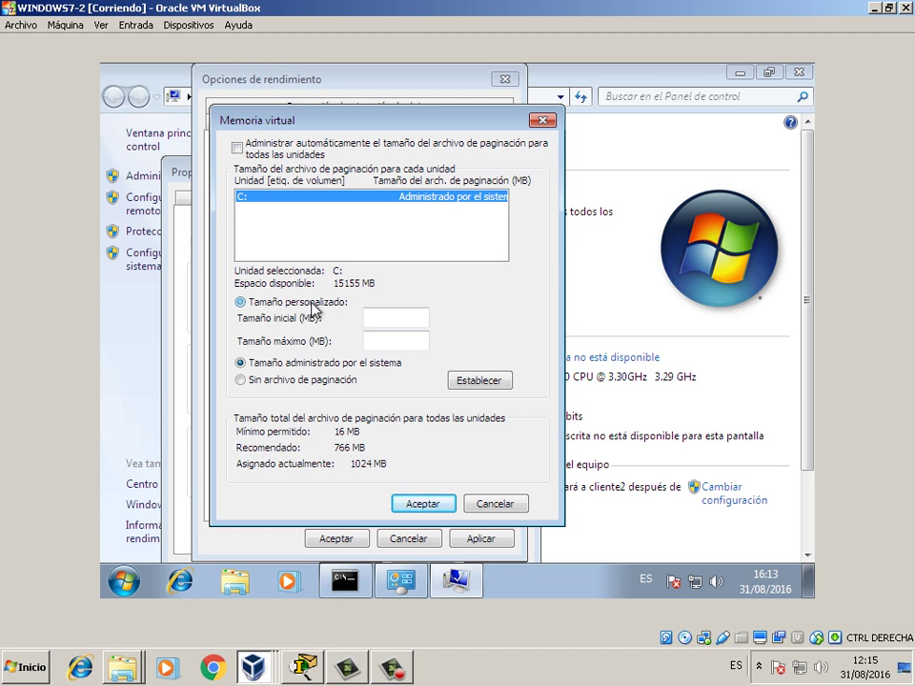
{"action": "left_click", "coordinate": [315, 307]}
{"action": "left_click", "coordinate": [386, 316]}
{"action": "type", "text": "512"}
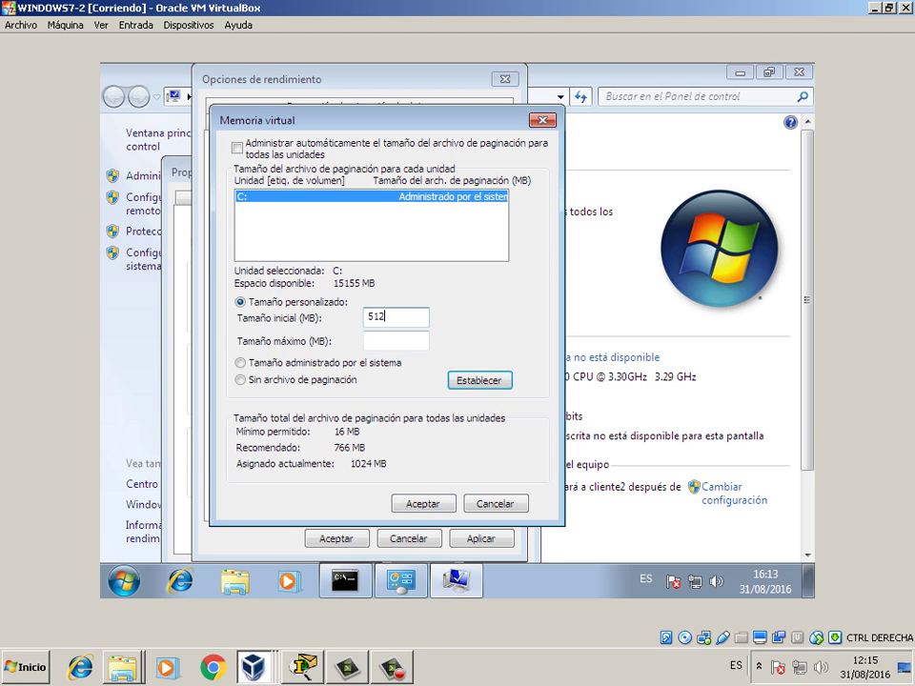
{"action": "left_click", "coordinate": [400, 340]}
{"action": "type", "text": "1024"}
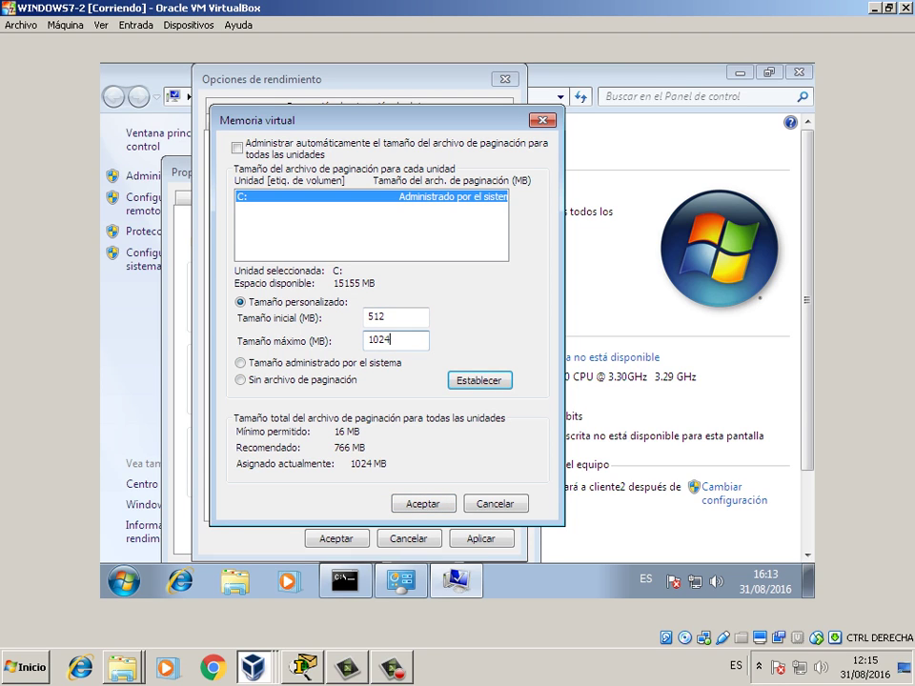
{"action": "left_click", "coordinate": [481, 381]}
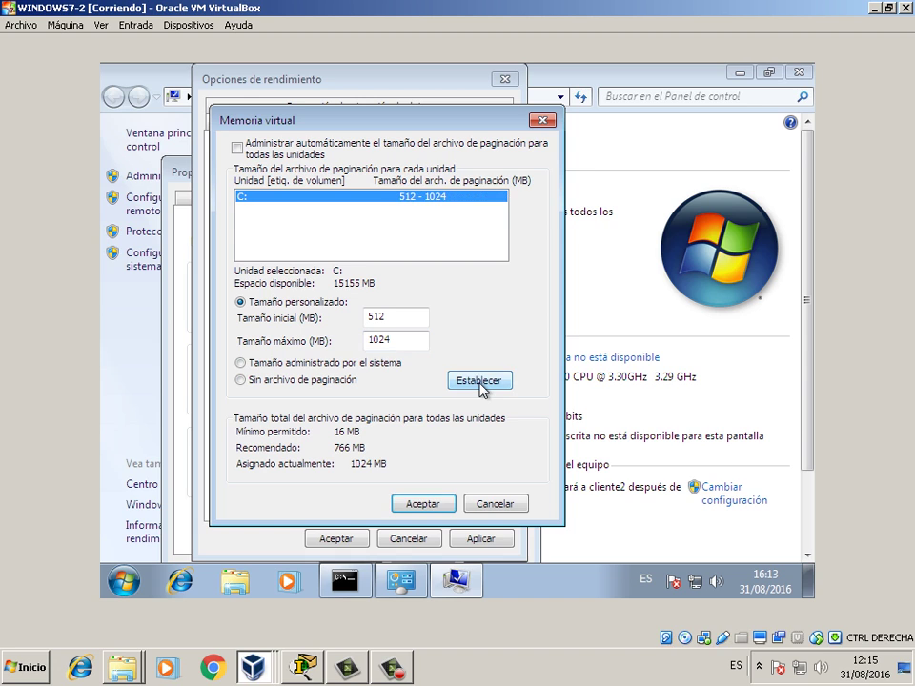
{"action": "left_click", "coordinate": [431, 507]}
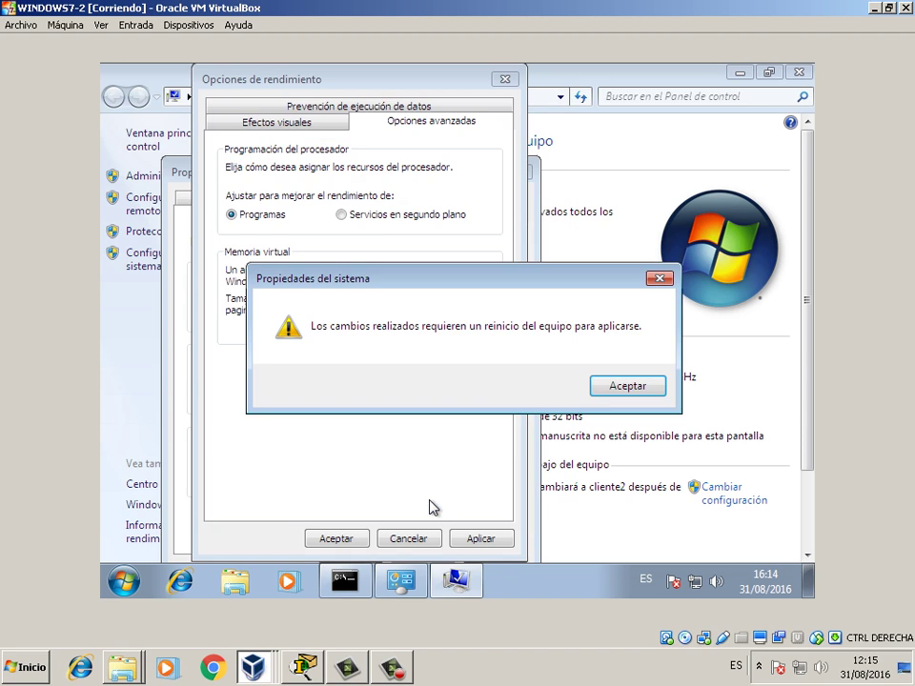
{"action": "left_click", "coordinate": [618, 399]}
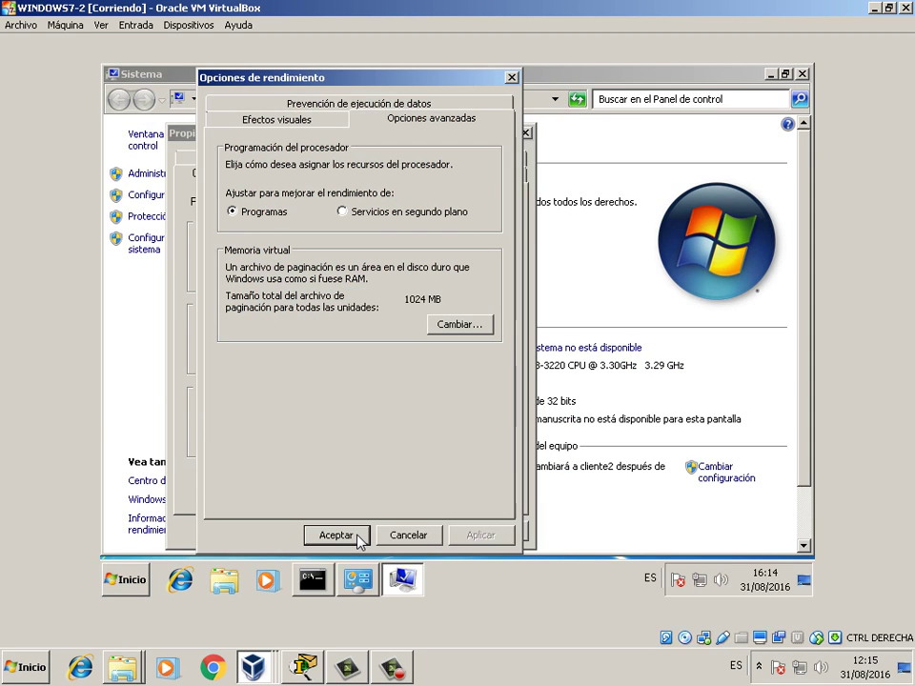
{"action": "left_click", "coordinate": [358, 535]}
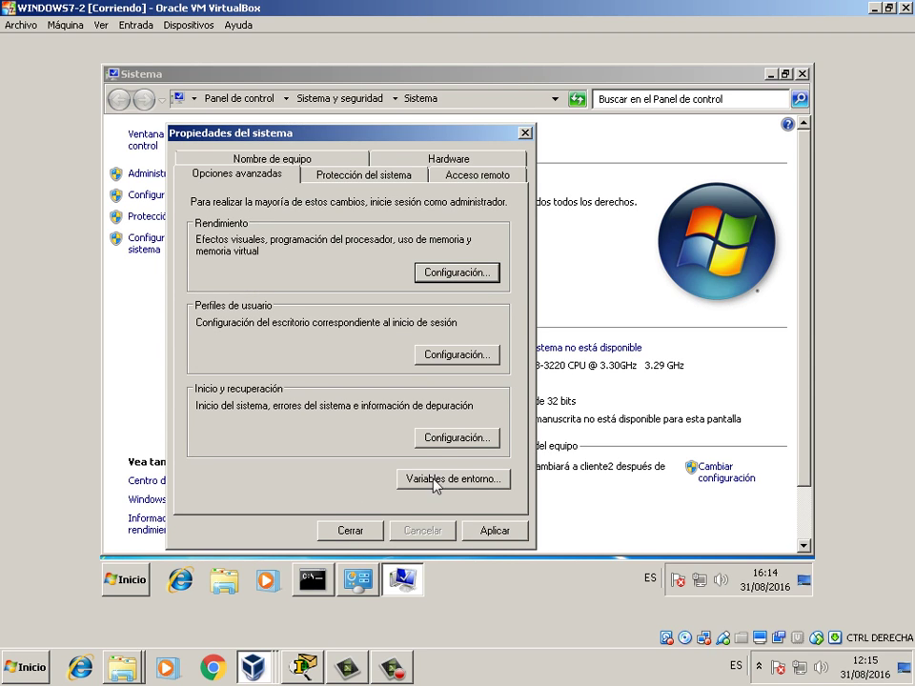
- Switch back to the WINDOWS7-1 window with Alt+Tab
{"action": "key", "text": "alt+Tab"}
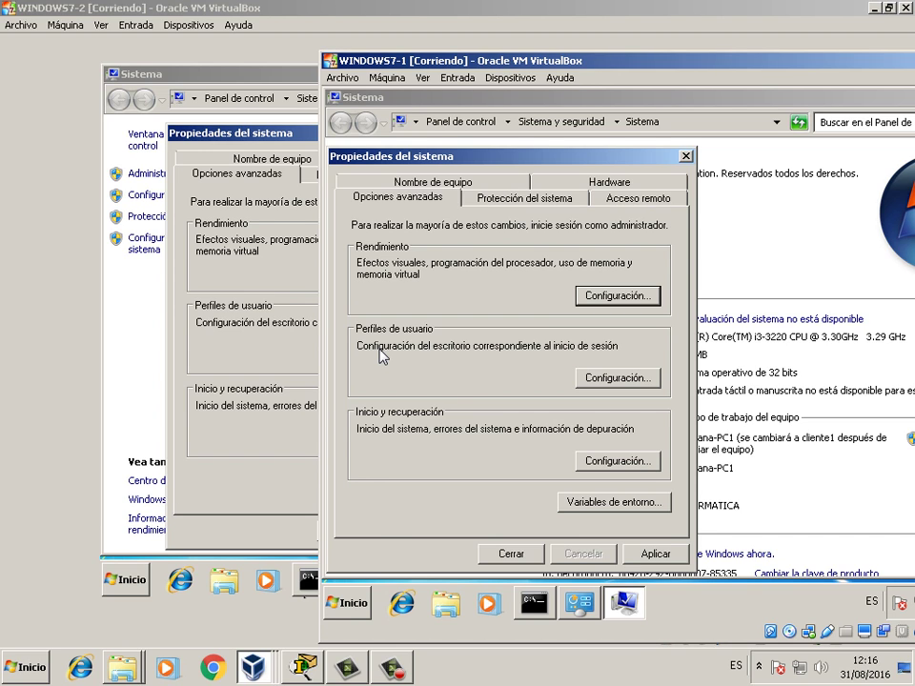
- Close cliente1's System Properties and Sistema window, restarting later, then accept cliente2's System Properties
{"action": "left_click", "coordinate": [358, 604]}
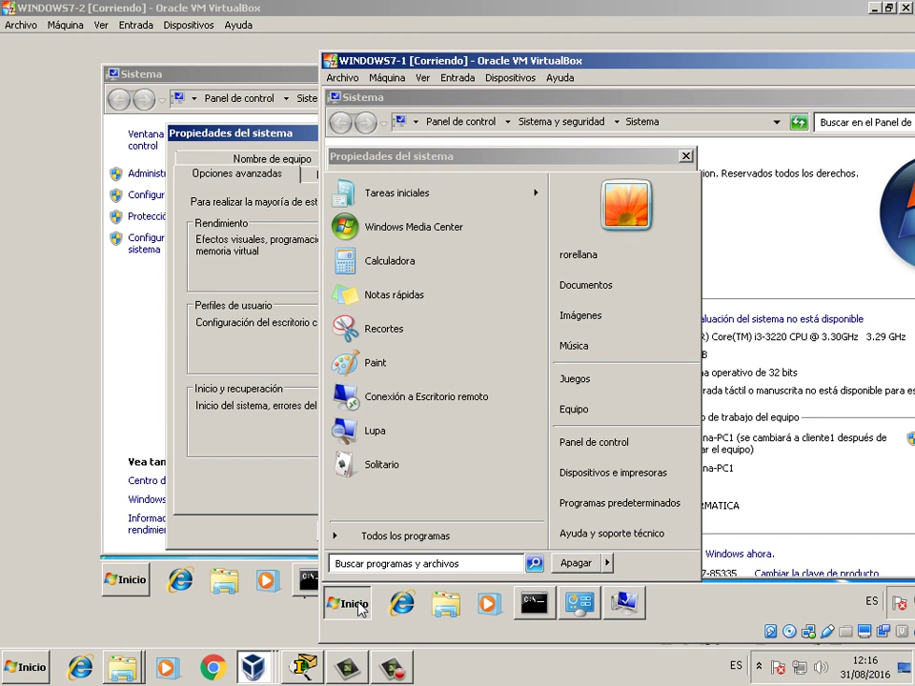
{"action": "left_click", "coordinate": [360, 609]}
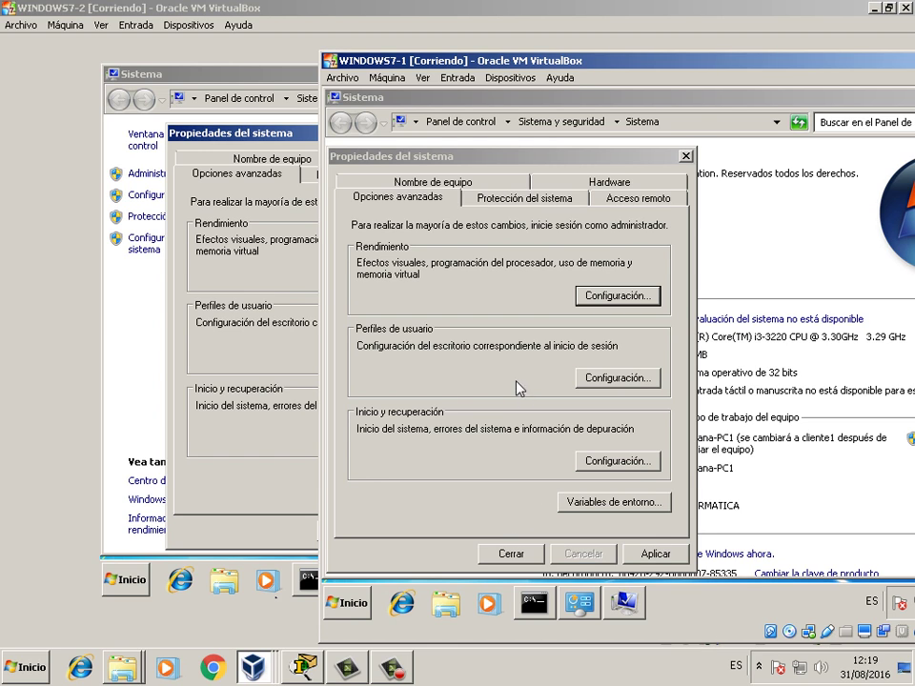
{"action": "left_click", "coordinate": [652, 553]}
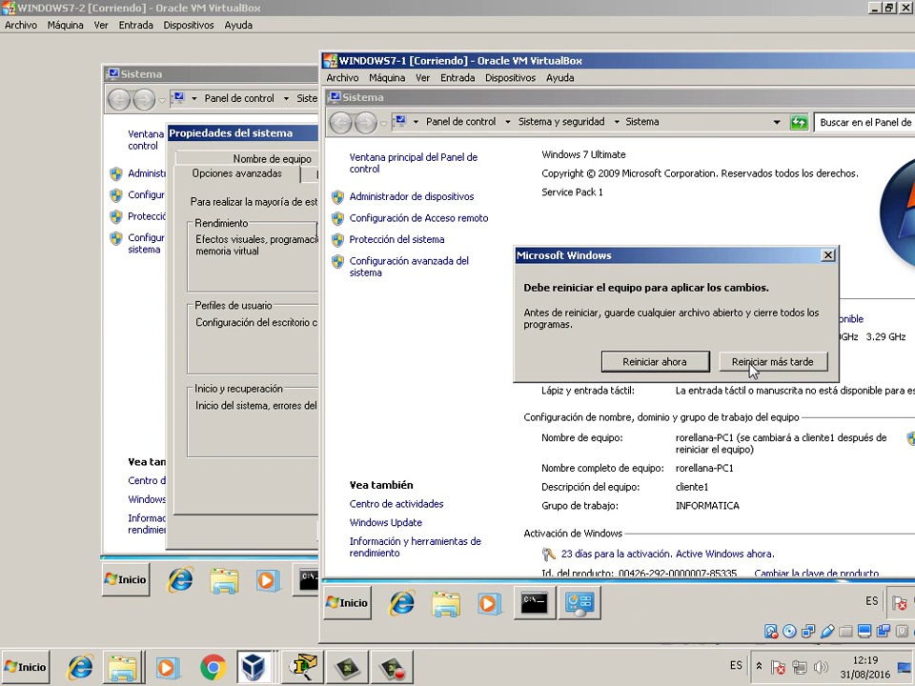
{"action": "left_click", "coordinate": [754, 366]}
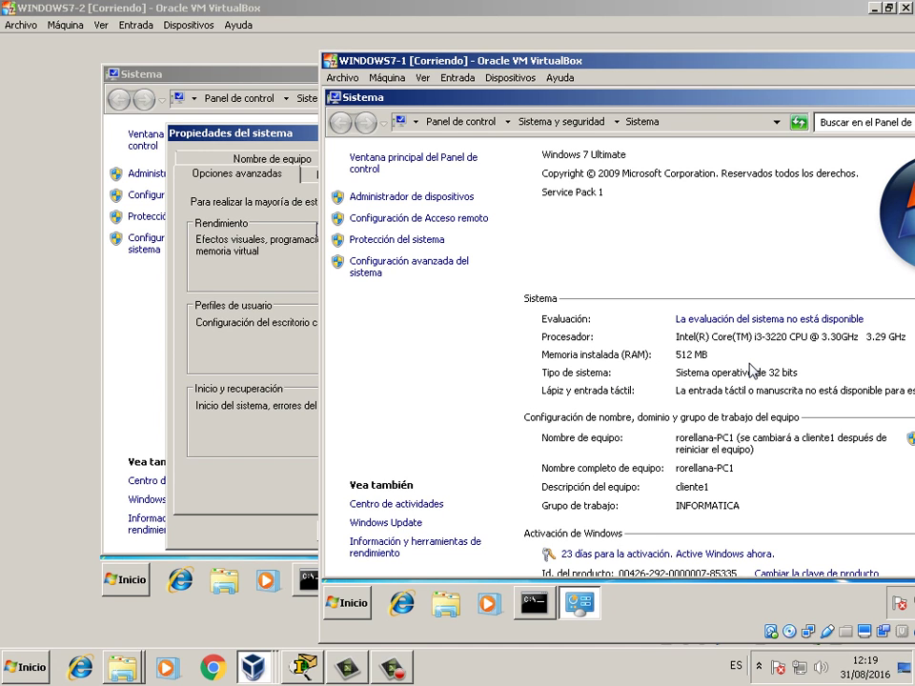
{"action": "left_click_drag", "start_coordinate": [751, 66], "coordinate": [614, 72]}
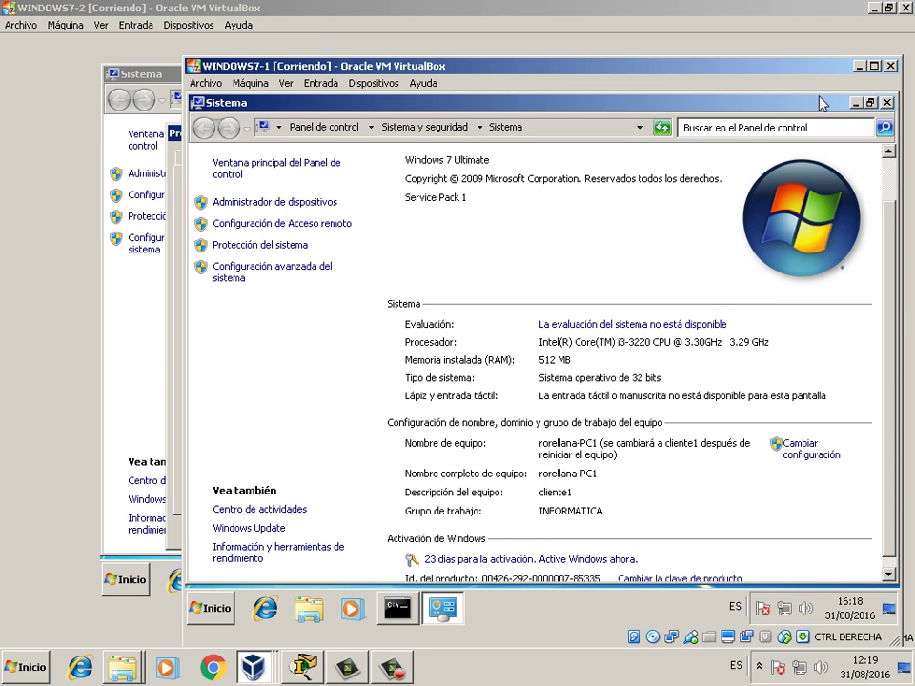
{"action": "left_click", "coordinate": [887, 103]}
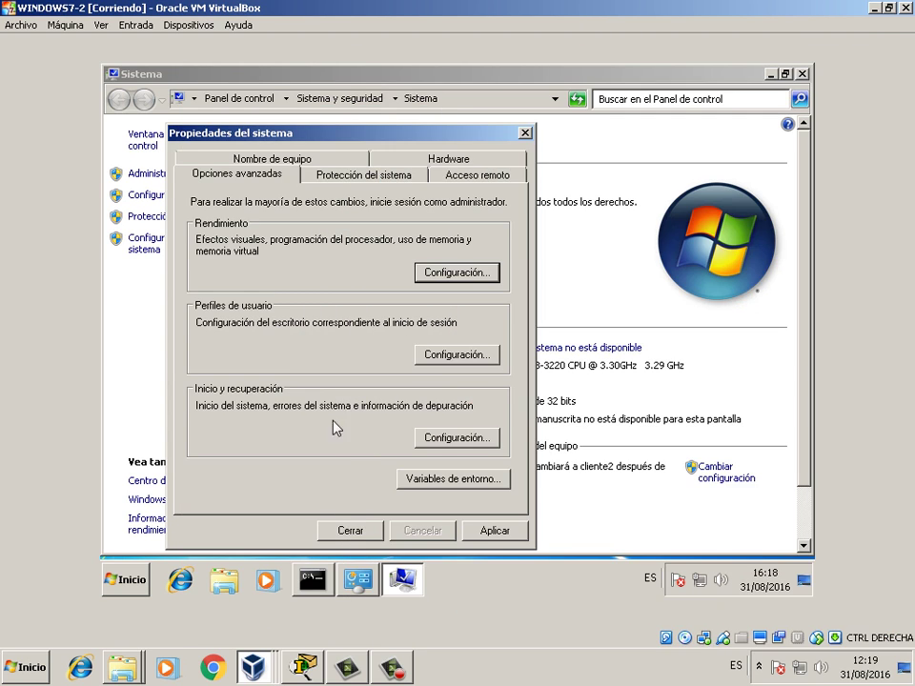
{"action": "left_click", "coordinate": [493, 530]}
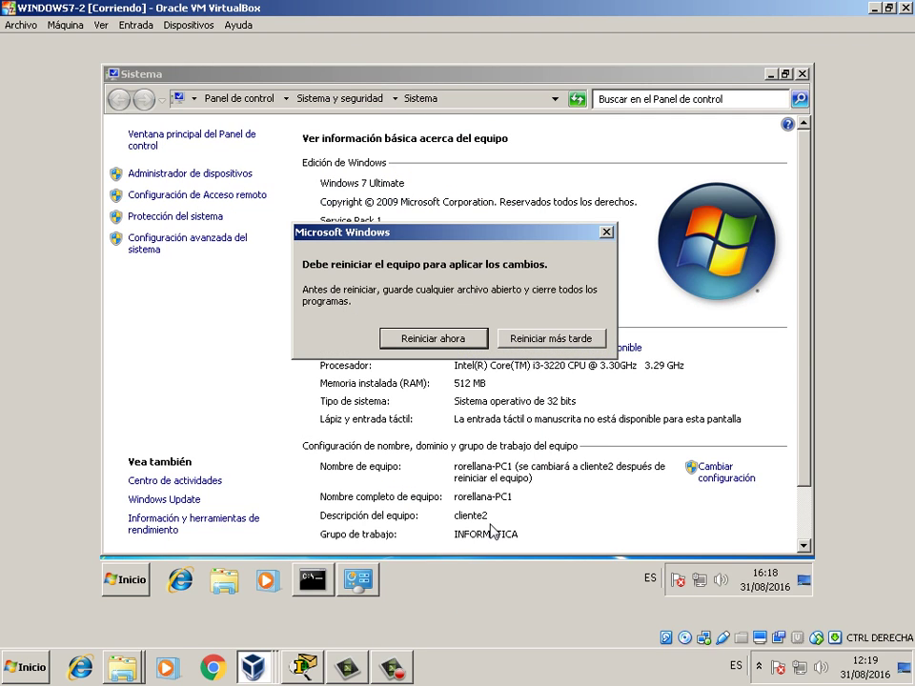
- Choose Reiniciar más tarde for cliente2, close its Sistema window, and restore the WINDOWS7-2 window
{"action": "left_click", "coordinate": [540, 340]}
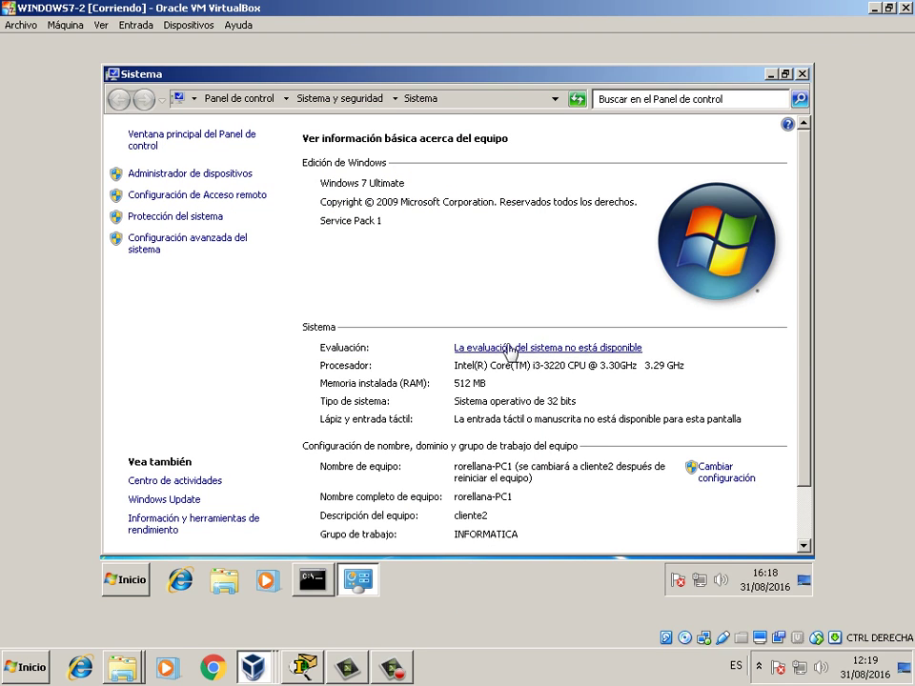
{"action": "left_click", "coordinate": [803, 74]}
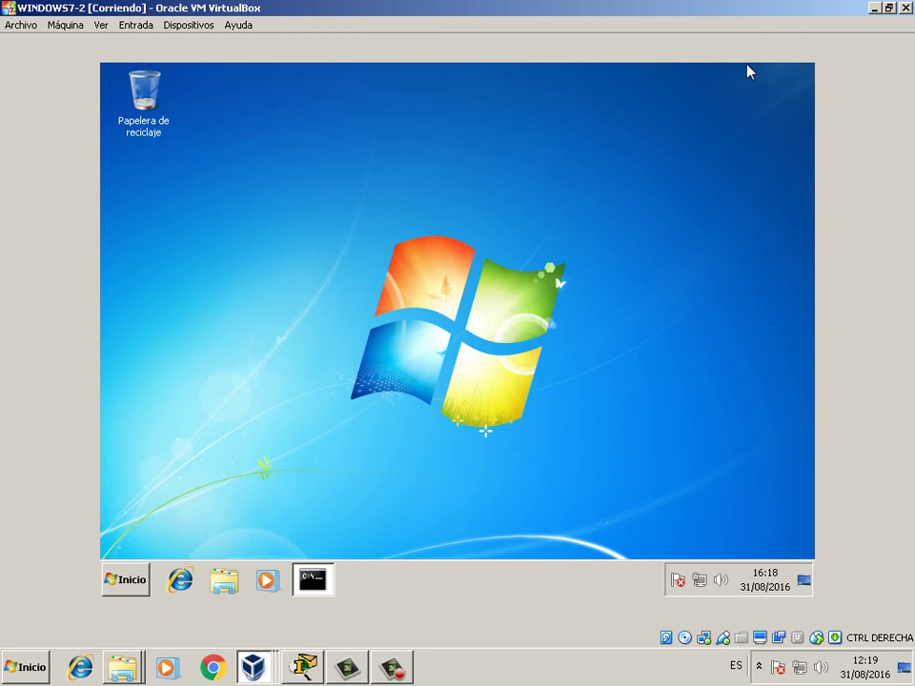
{"action": "left_click", "coordinate": [889, 8]}
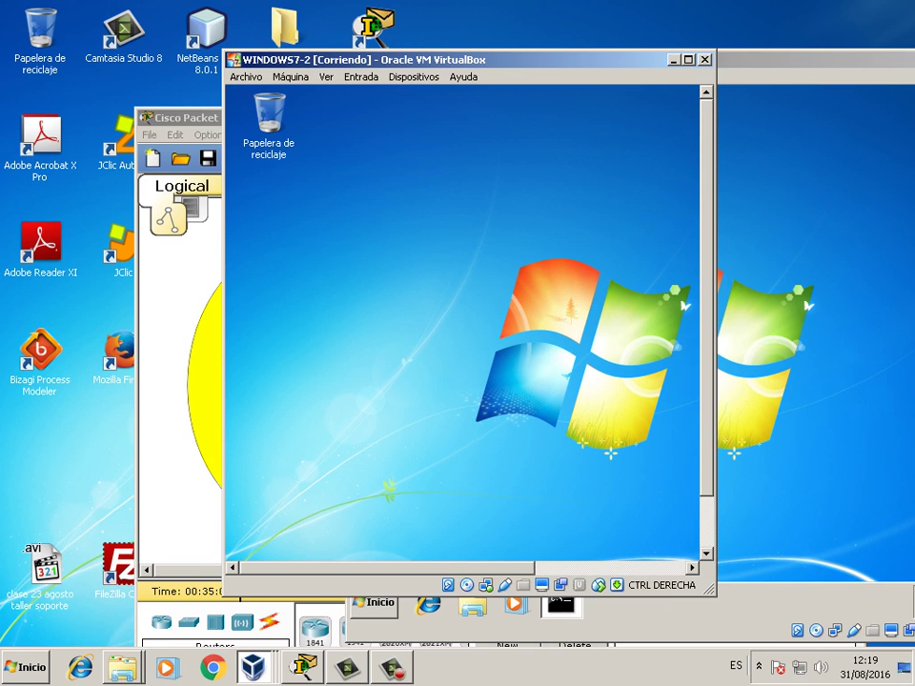
- Shift WINDOWS7-2 left, bring WINDOWS7-1 forward and enlarge it, then open its guest Start menu
{"action": "left_click_drag", "start_coordinate": [477, 57], "coordinate": [371, 57]}
{"action": "left_click", "coordinate": [762, 60]}
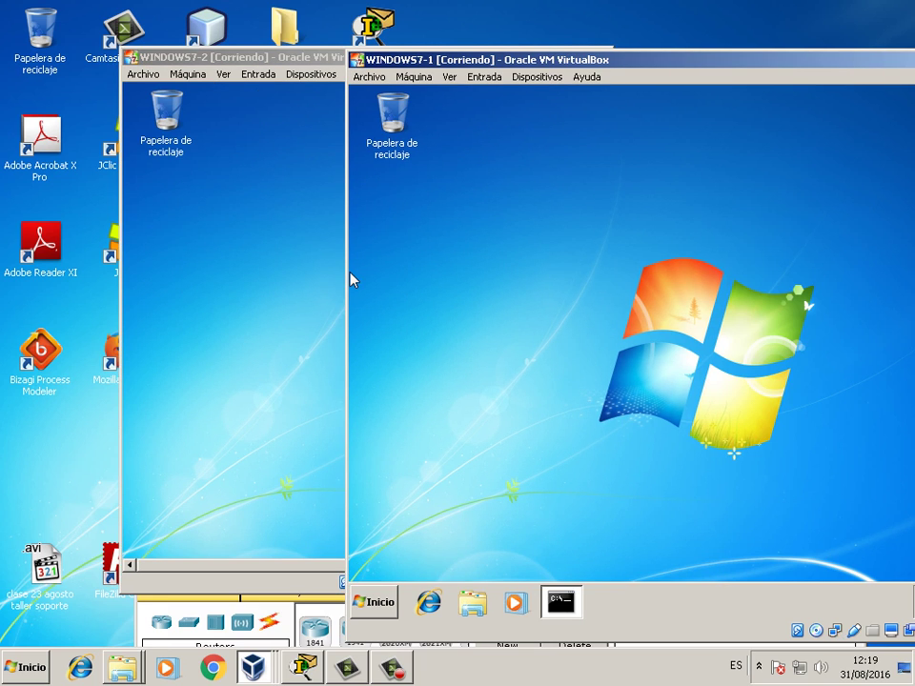
{"action": "left_click_drag", "start_coordinate": [352, 279], "coordinate": [264, 310]}
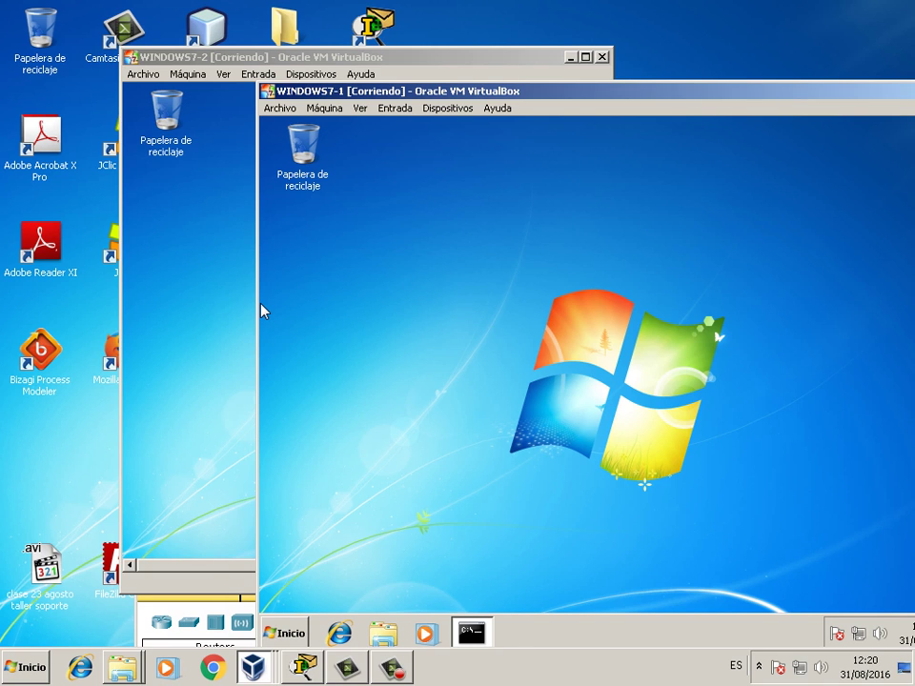
{"action": "left_click_drag", "start_coordinate": [261, 311], "coordinate": [214, 268]}
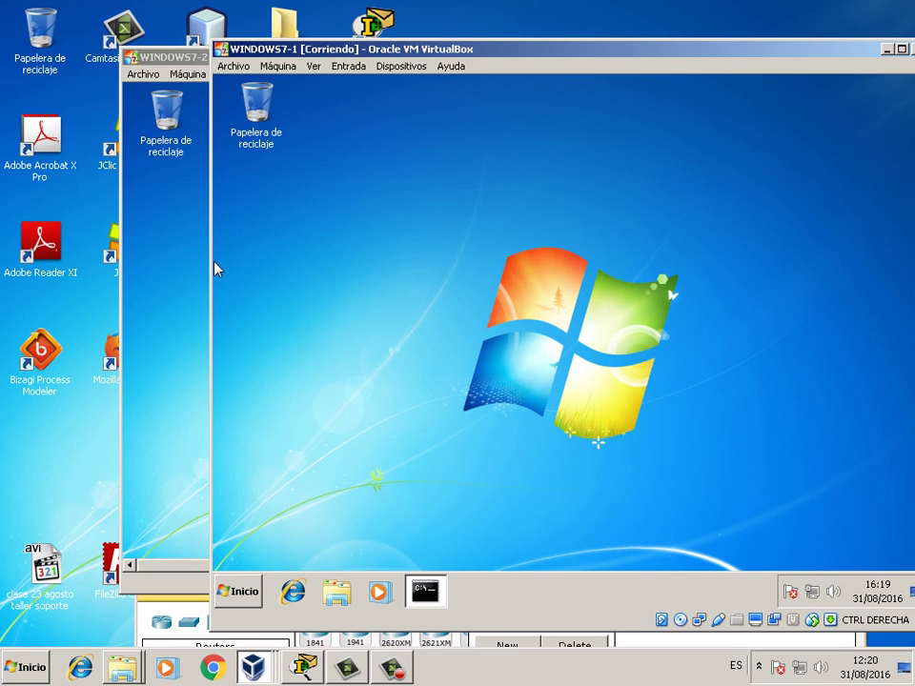
{"action": "left_click", "coordinate": [246, 593]}
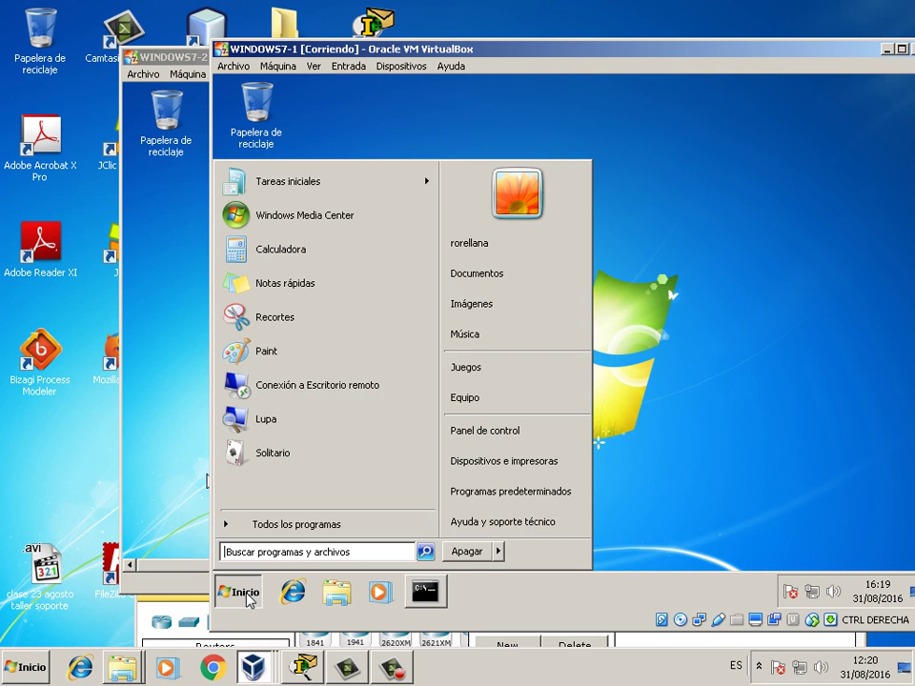
- In WINDOWS7-1, go Panel de control > Sistema y seguridad > Firewall de Windows
{"action": "left_click", "coordinate": [246, 593]}
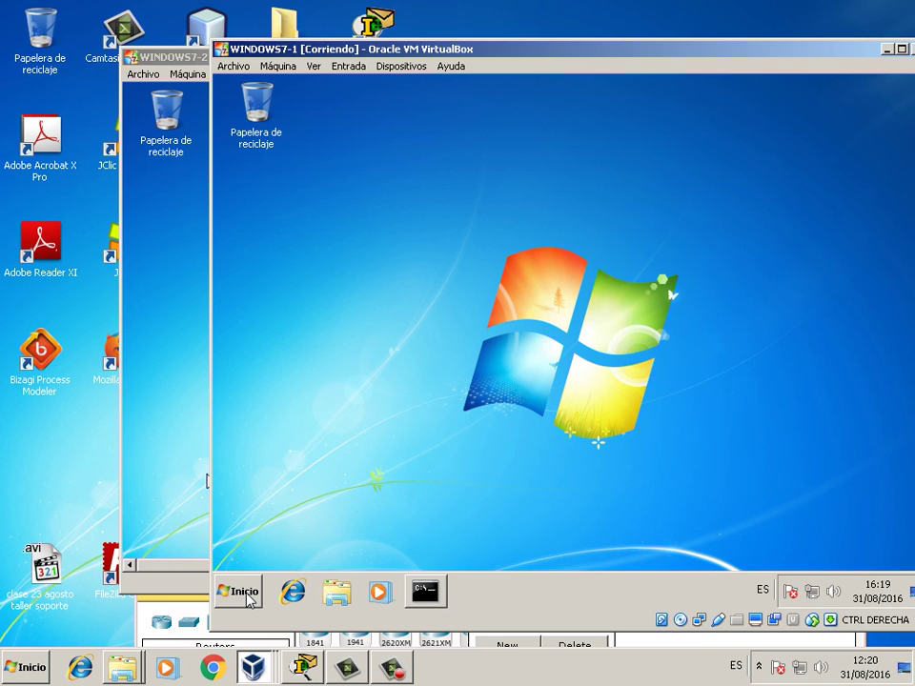
{"action": "left_click", "coordinate": [246, 594]}
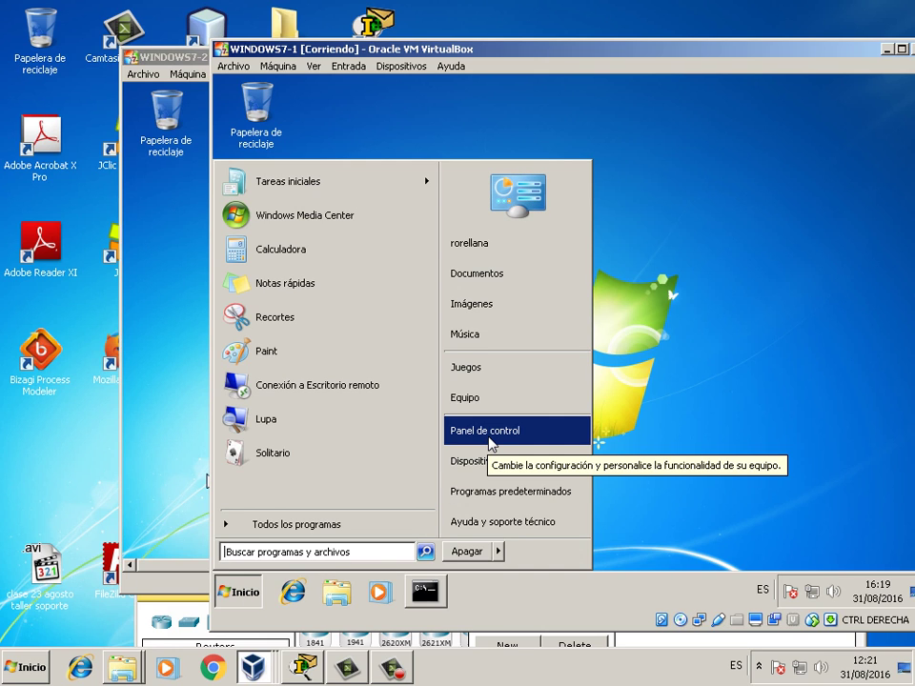
{"action": "left_click", "coordinate": [489, 439]}
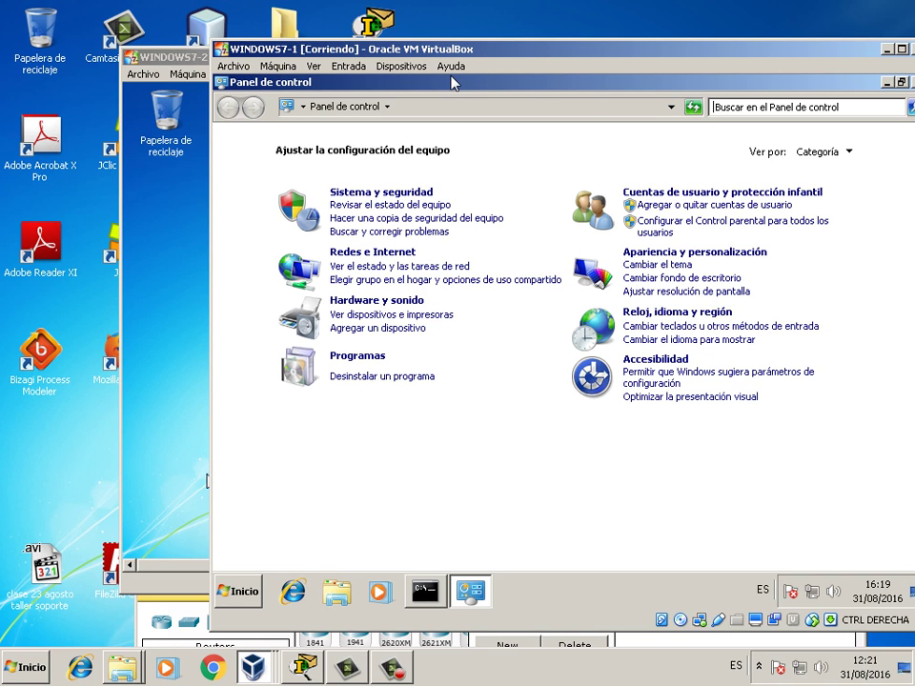
{"action": "left_click_drag", "start_coordinate": [454, 83], "coordinate": [450, 162]}
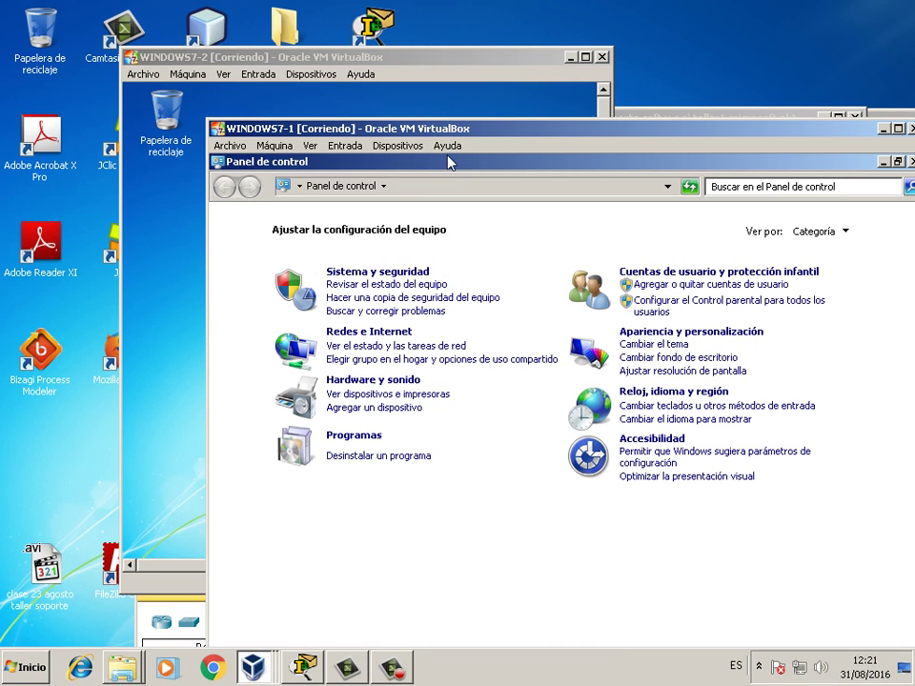
{"action": "left_click", "coordinate": [401, 274]}
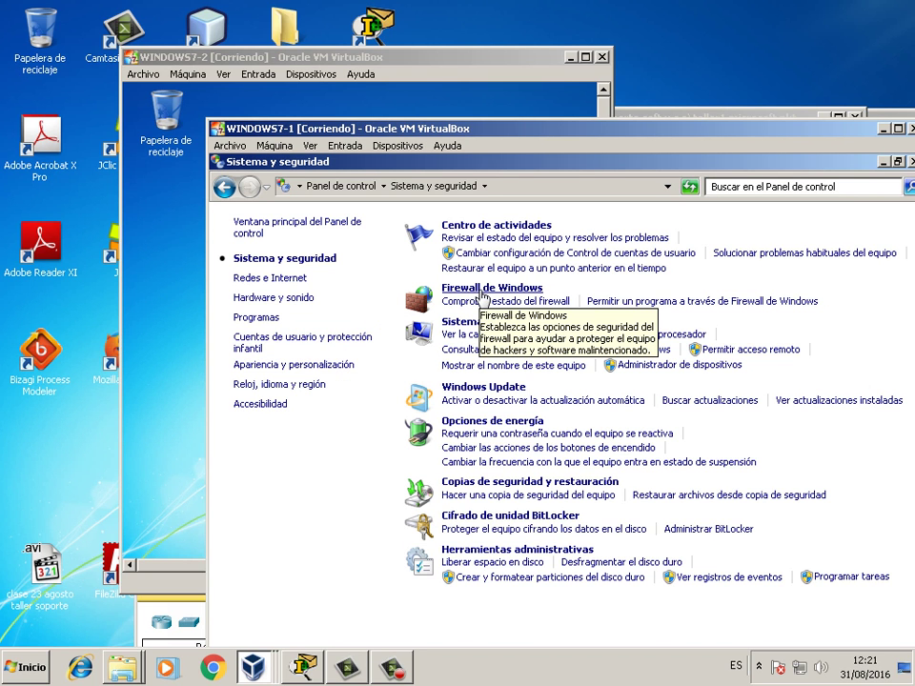
{"action": "left_click", "coordinate": [484, 290]}
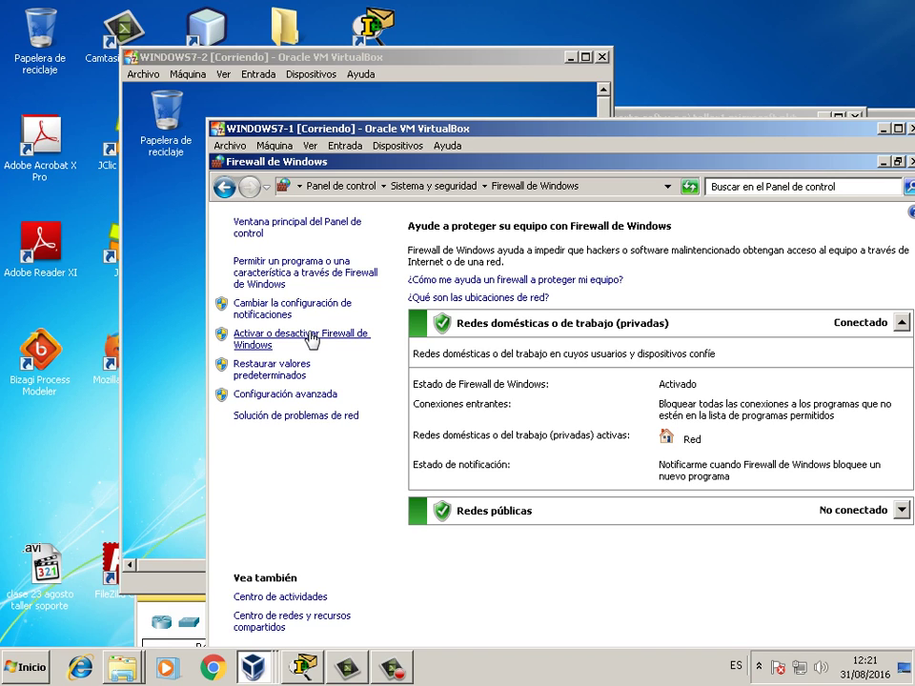
- Set the WINDOWS7-1 firewall to Desactivar for private and public networks, apply, and close it
{"action": "left_click", "coordinate": [312, 337]}
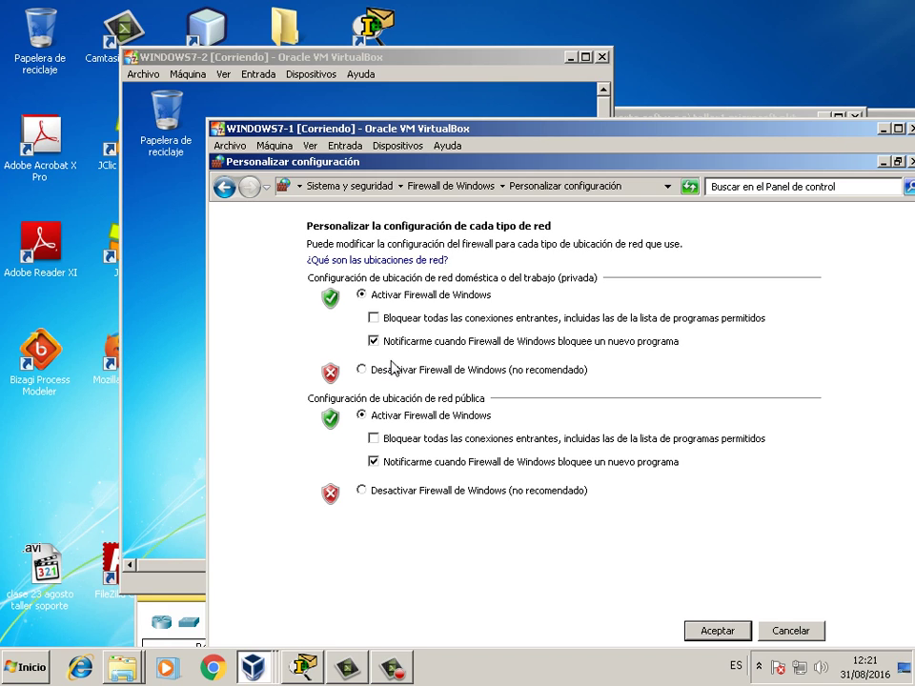
{"action": "left_click", "coordinate": [362, 370]}
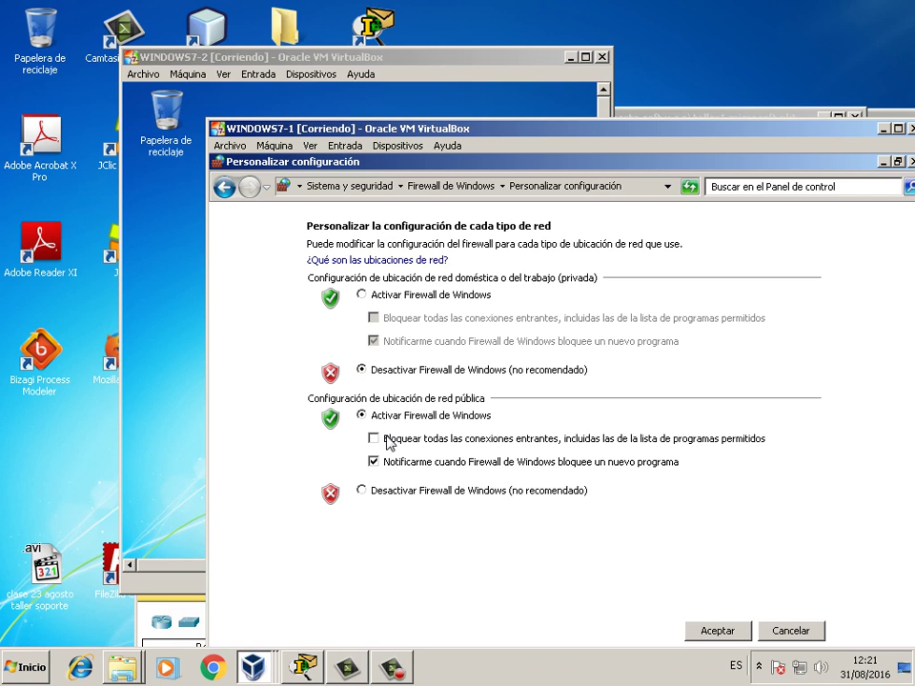
{"action": "left_click", "coordinate": [364, 491]}
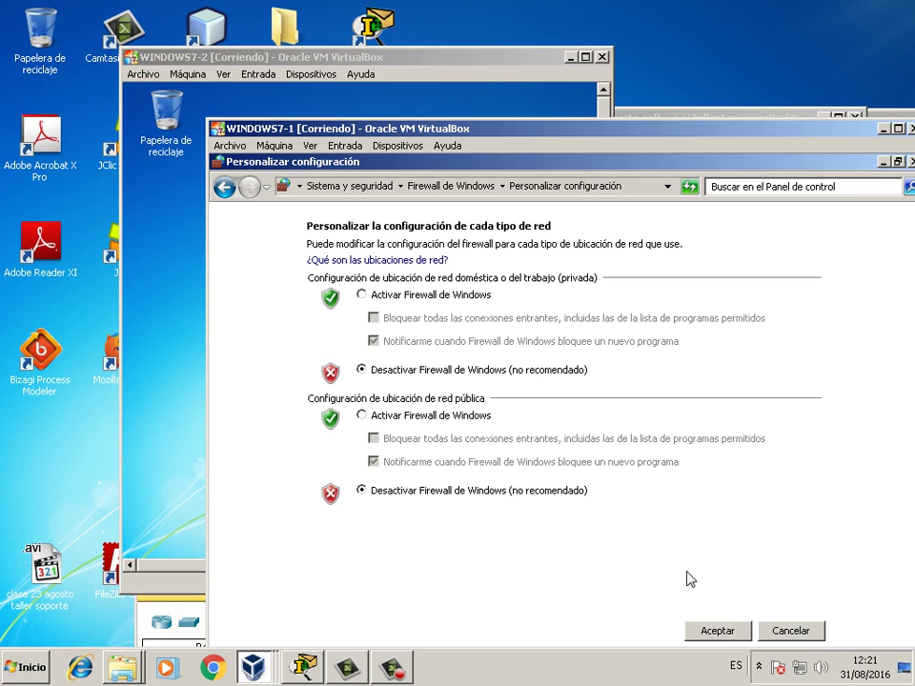
{"action": "left_click", "coordinate": [720, 631]}
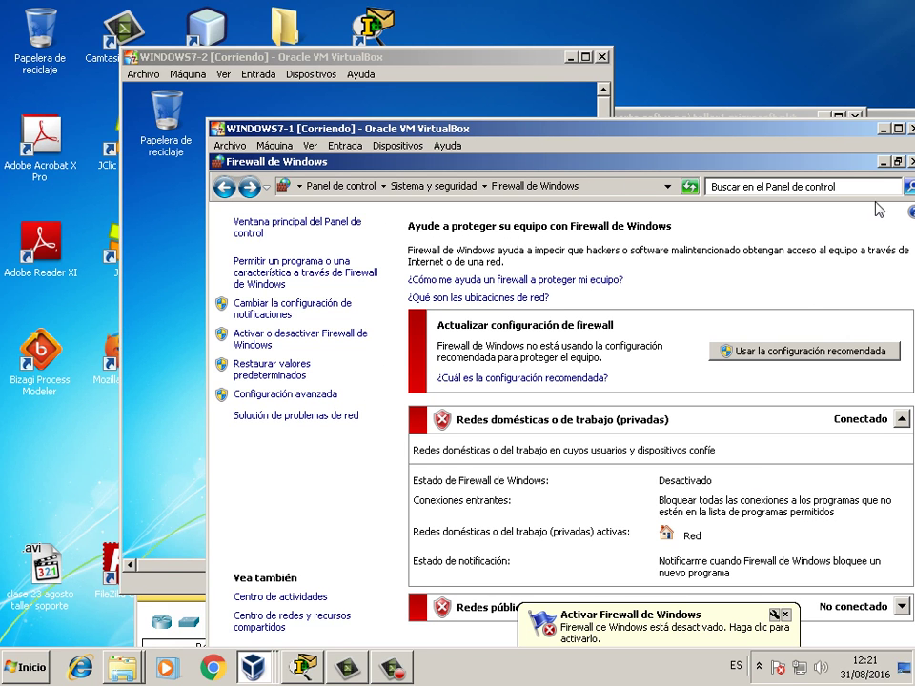
{"action": "left_click", "coordinate": [910, 162]}
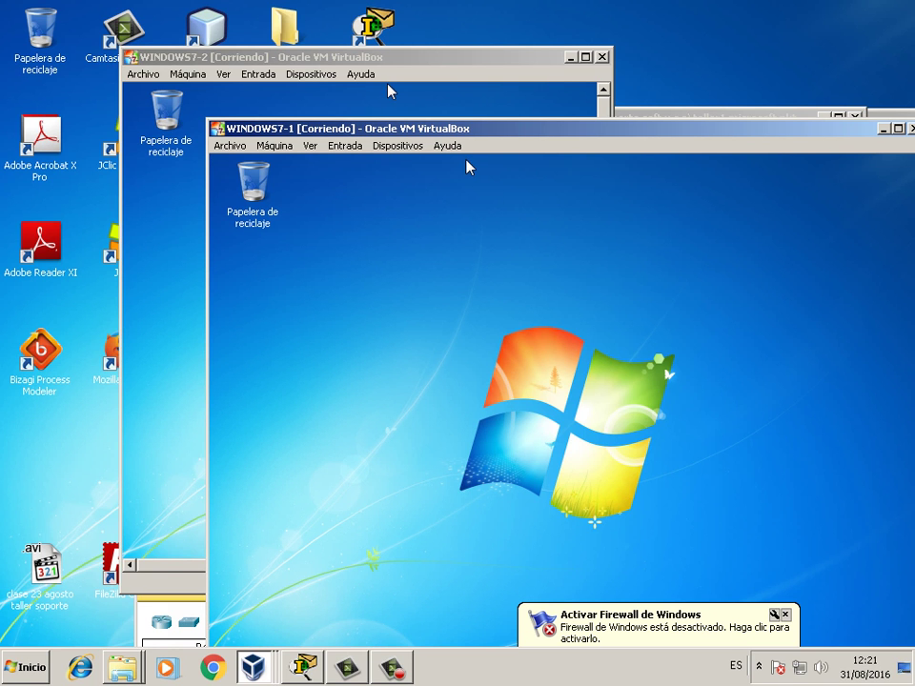
- In WINDOWS7-2, go Start > Panel de control > Sistema y seguridad > Firewall de Windows
{"action": "left_click", "coordinate": [388, 90]}
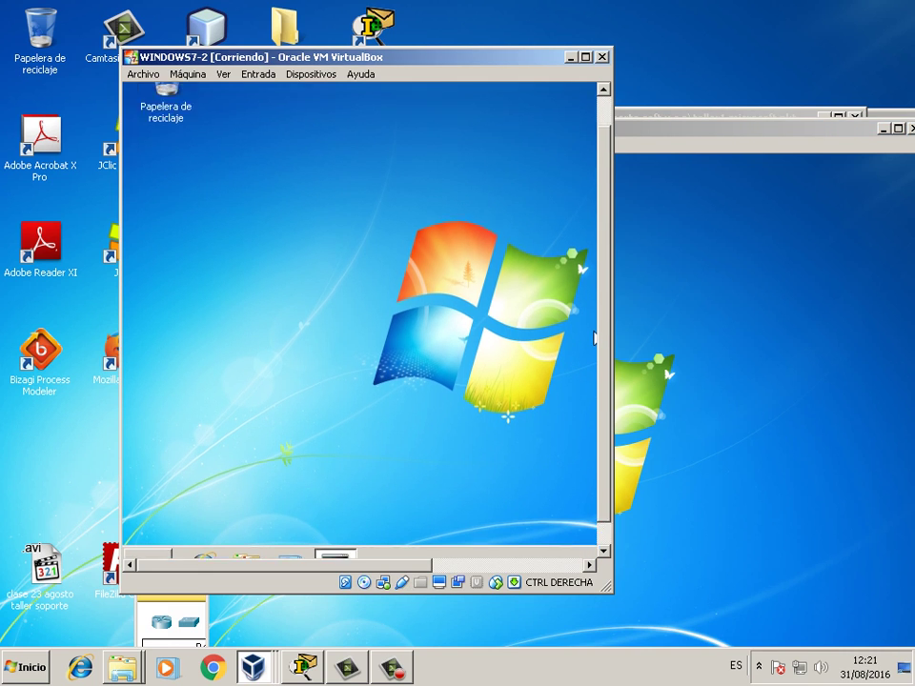
{"action": "left_click", "coordinate": [146, 541]}
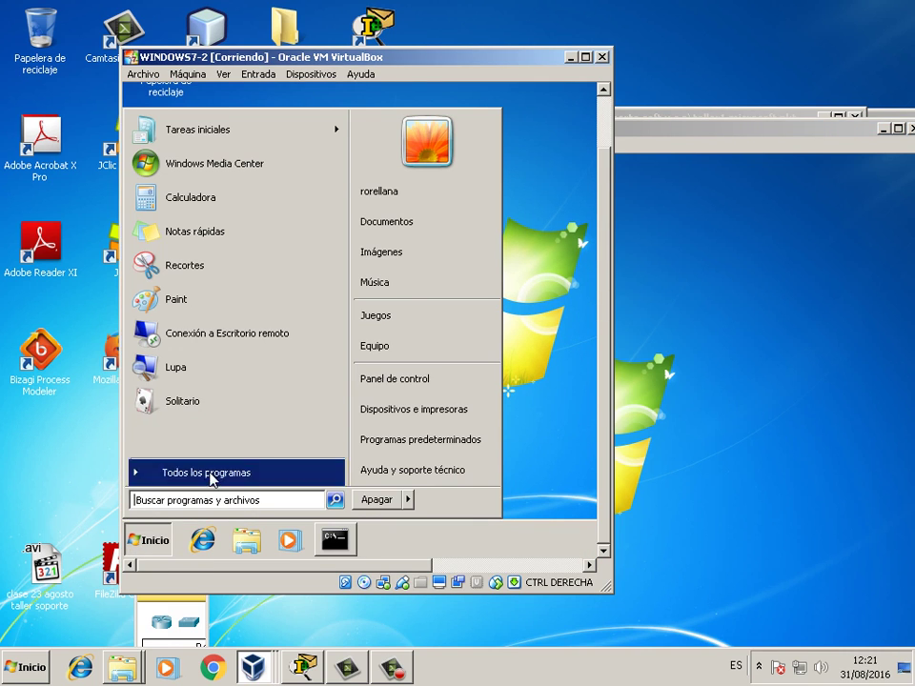
{"action": "left_click", "coordinate": [402, 378]}
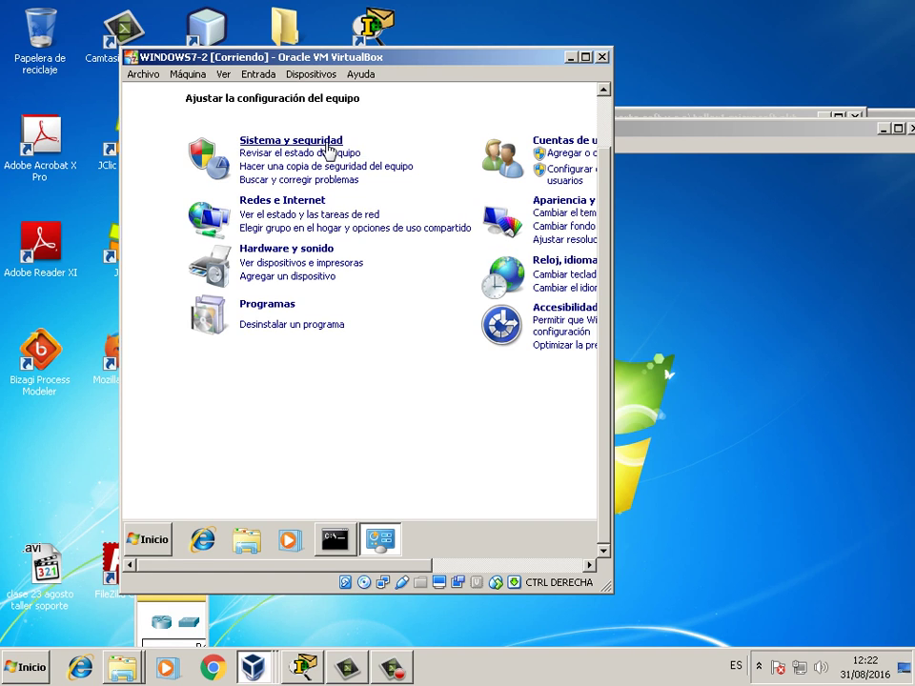
{"action": "left_click", "coordinate": [329, 143]}
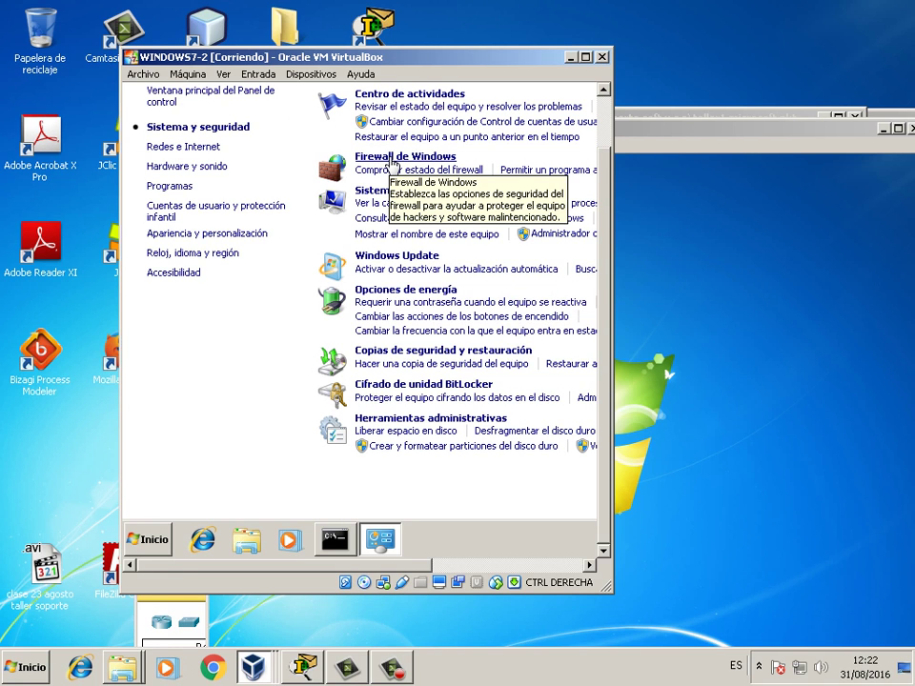
{"action": "left_click", "coordinate": [390, 157]}
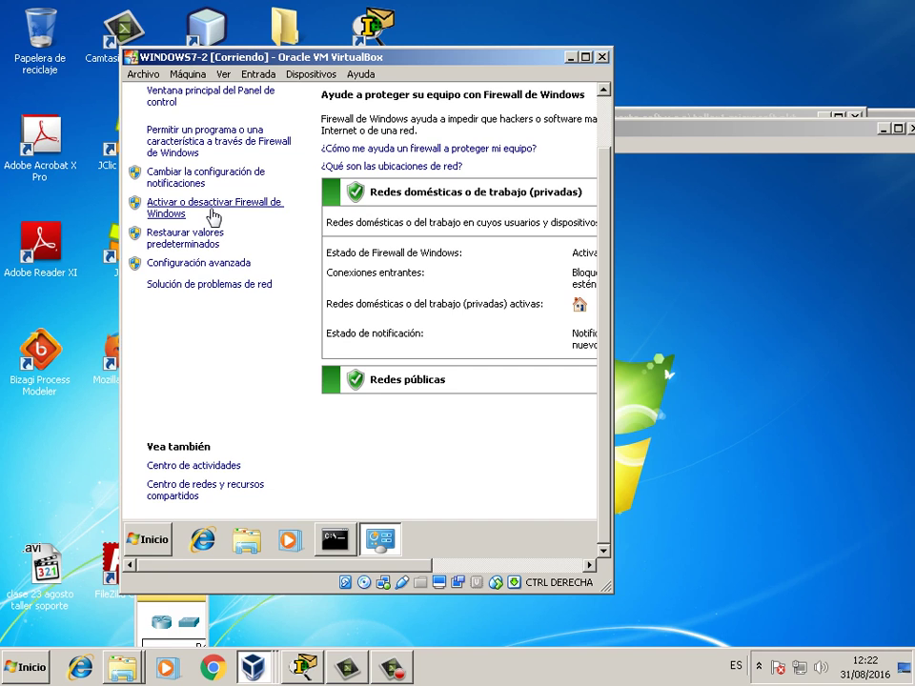
- Set the WINDOWS7-2 firewall to Desactivar for private and public networks, apply, and close it
{"action": "left_click", "coordinate": [212, 212]}
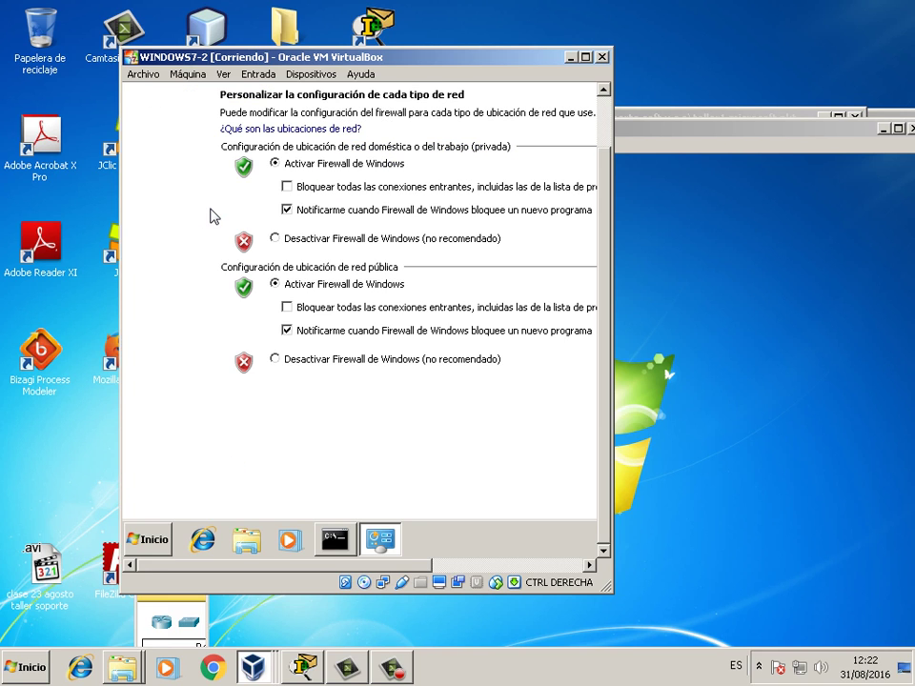
{"action": "left_click", "coordinate": [349, 240]}
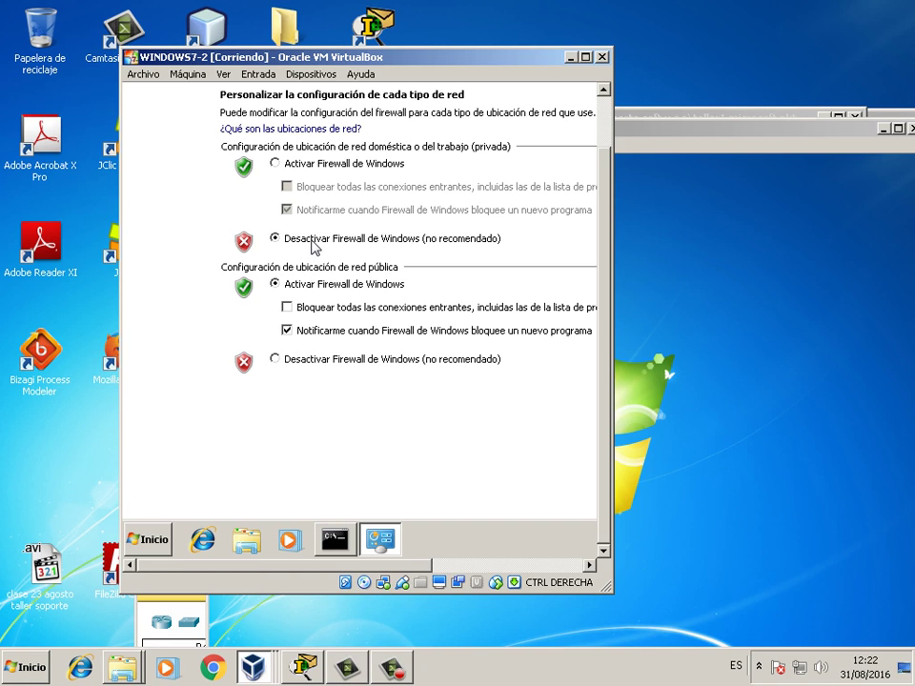
{"action": "left_click", "coordinate": [336, 360]}
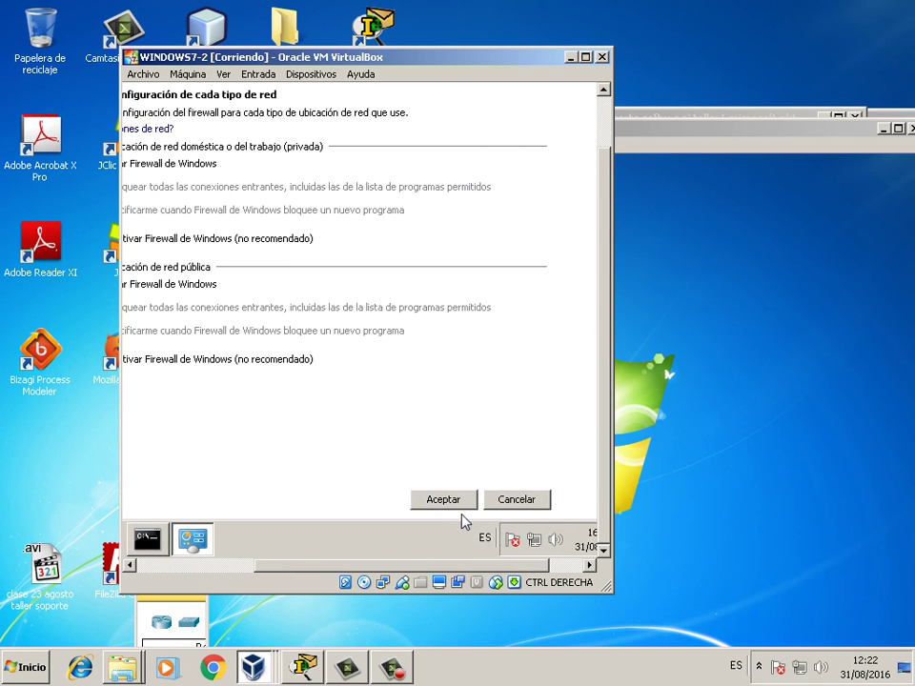
{"action": "left_click", "coordinate": [445, 500]}
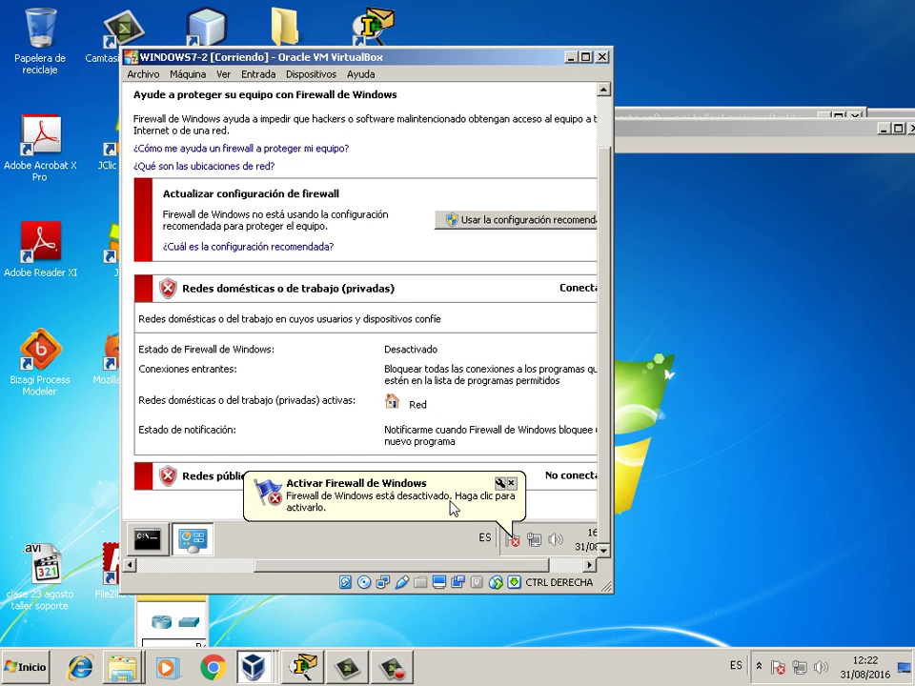
{"action": "left_click", "coordinate": [511, 484]}
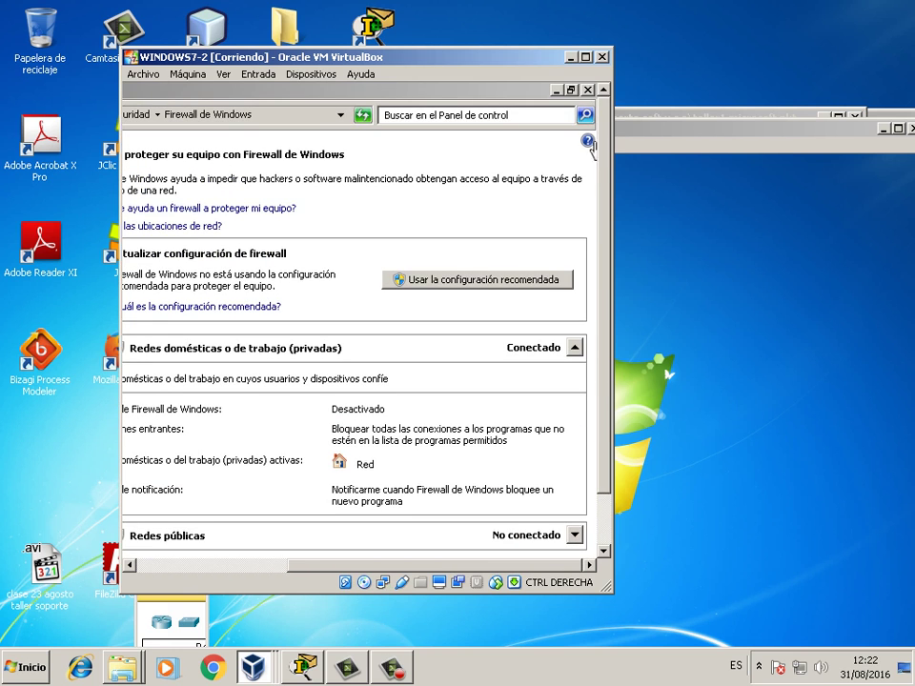
{"action": "left_click", "coordinate": [589, 91]}
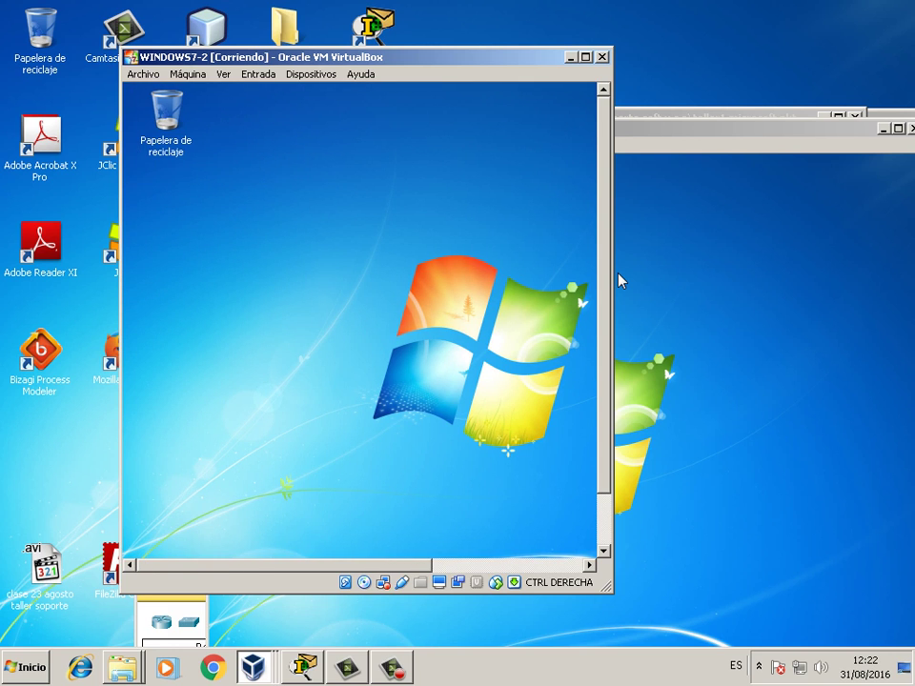
- Bring the WINDOWS7-1 machine window back to the front
{"action": "left_click", "coordinate": [777, 210]}
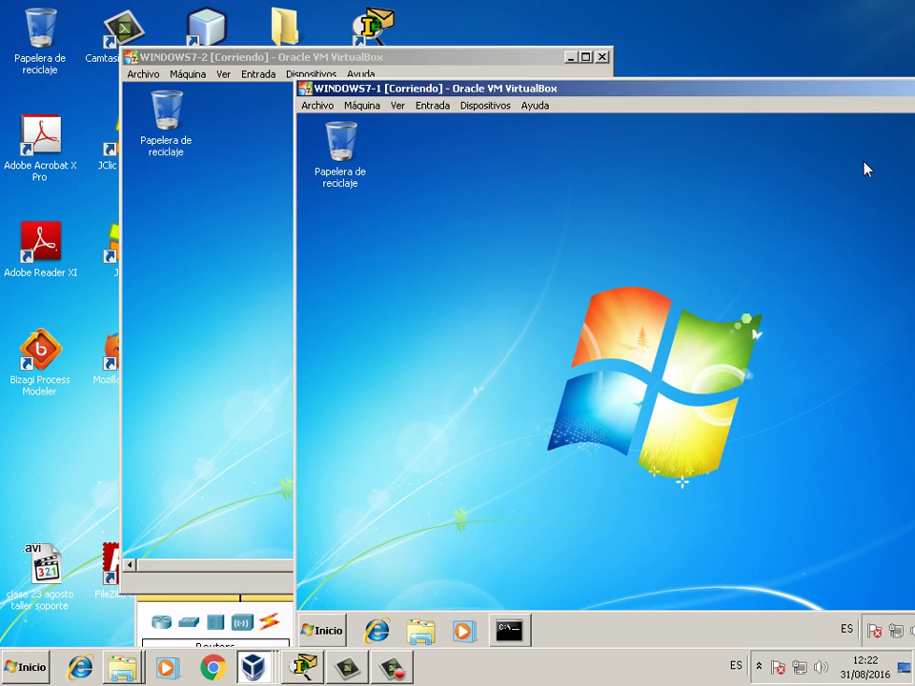
{"action": "key", "text": "alt+Tab"}
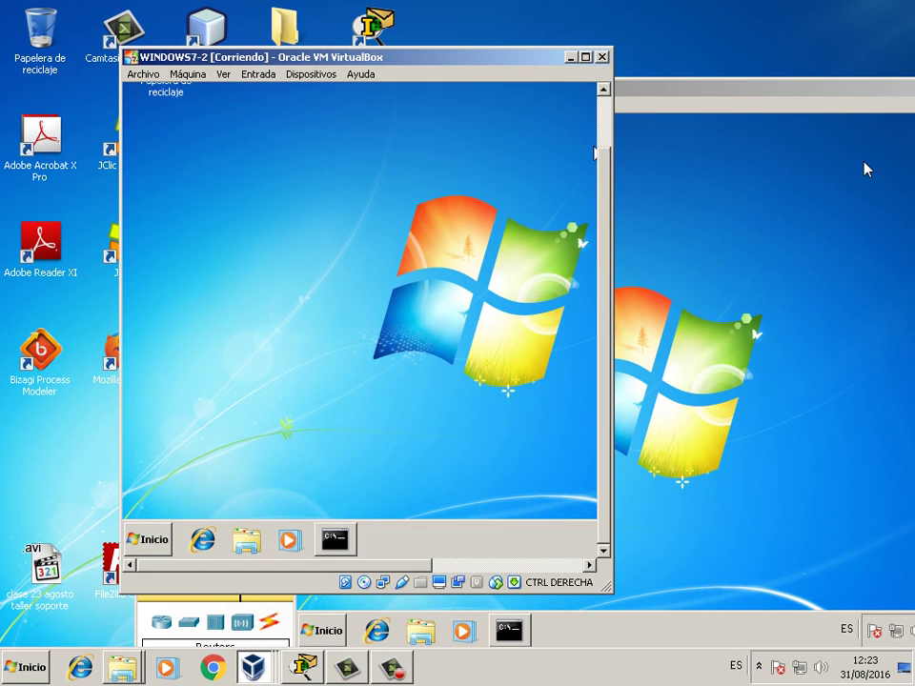
{"action": "scroll", "coordinate": [865, 169], "scroll_direction": "up", "scroll_amount": 1}
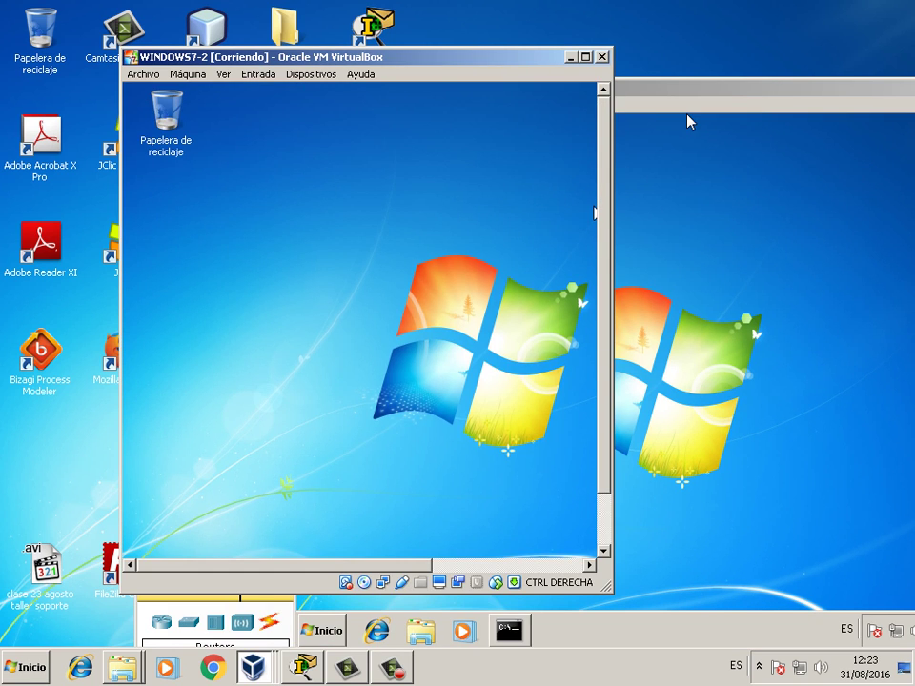
{"action": "left_click", "coordinate": [690, 121]}
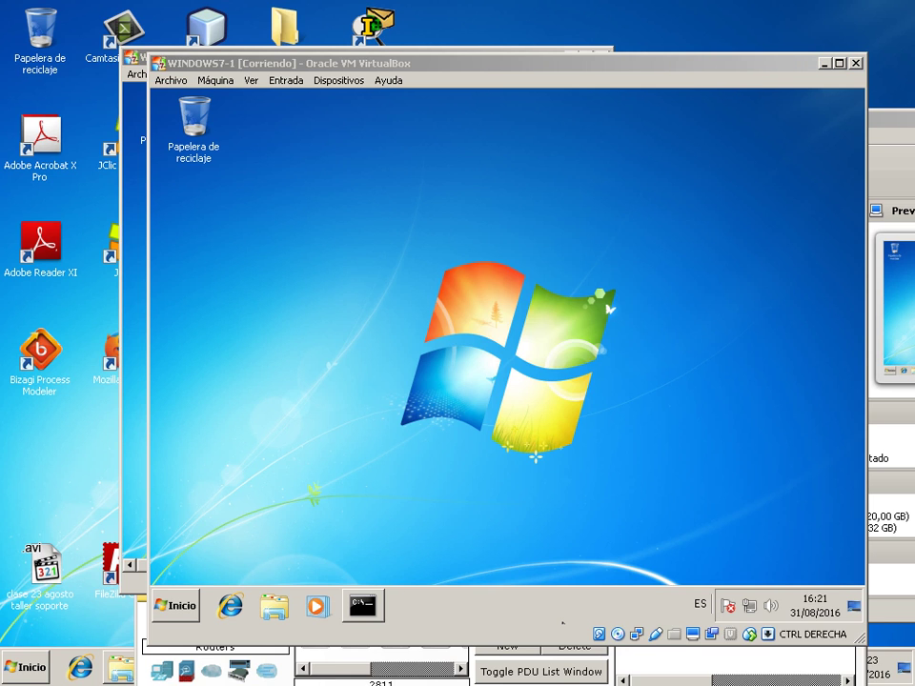
- Open the WINDOWS7-1 guest's Start menu with the Windows key
{"action": "key", "text": "super"}
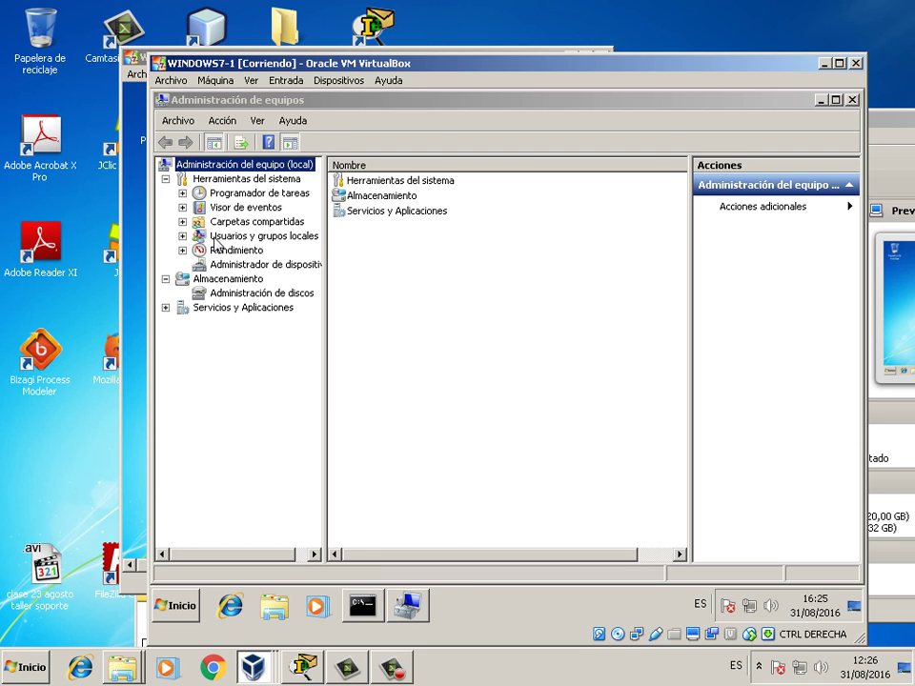
- List the local accounts under Usuarios y grupos locales > Usuarios, and lower the WINDOWS7-1 window
{"action": "double_click", "coordinate": [214, 241]}
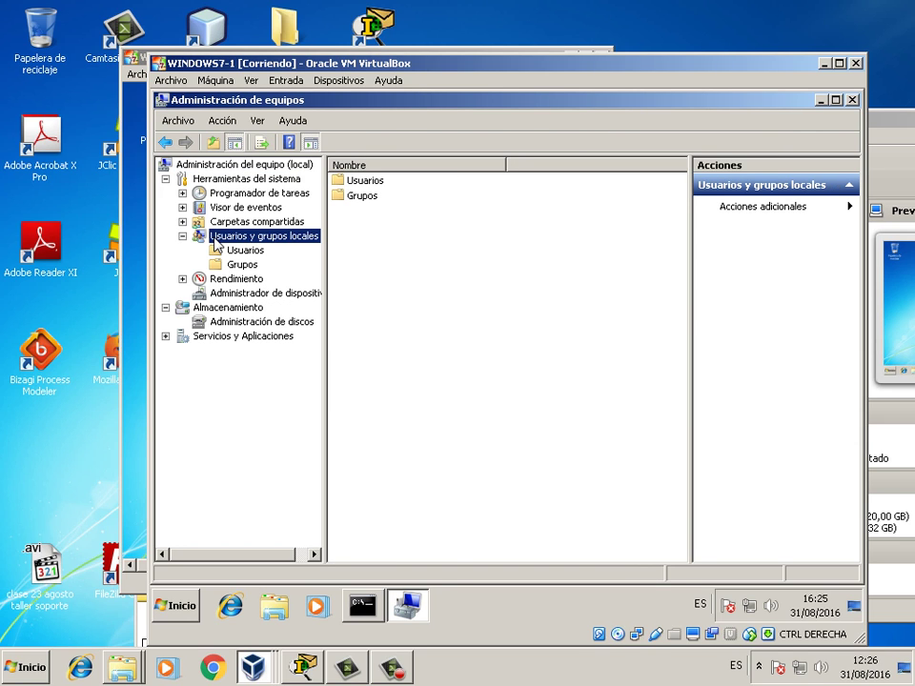
{"action": "double_click", "coordinate": [367, 183]}
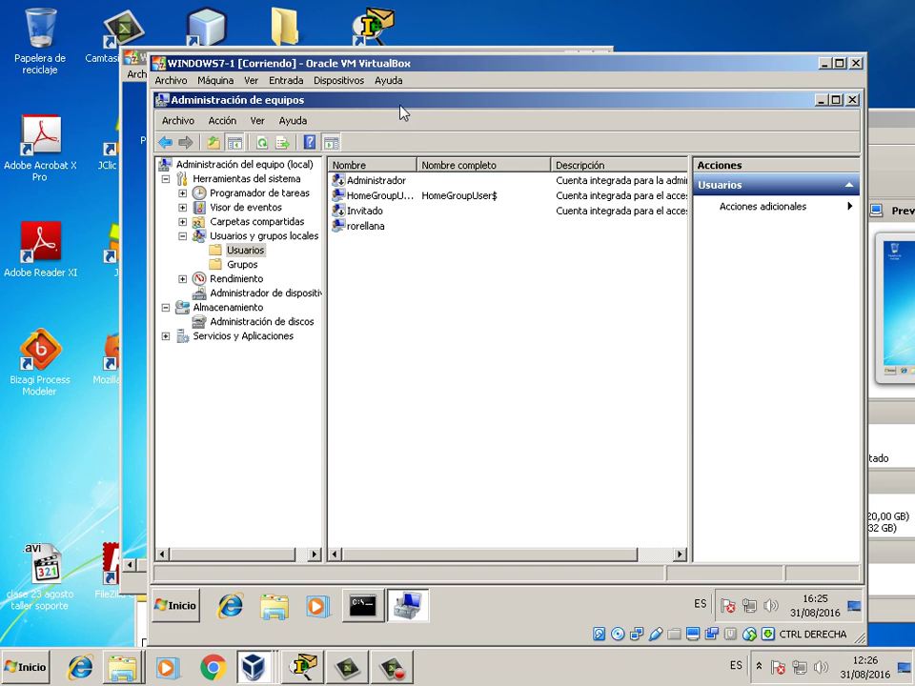
{"action": "left_click_drag", "start_coordinate": [400, 96], "coordinate": [431, 186]}
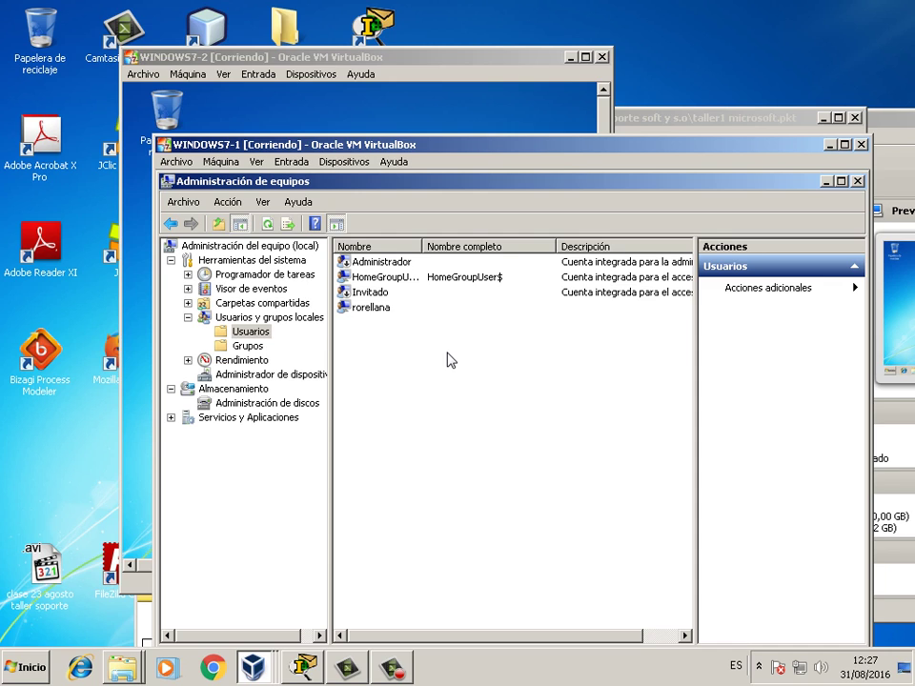
- Start a new local user with user name 'remoto' and full name 'usuario remoto'
{"action": "right_click", "coordinate": [417, 385]}
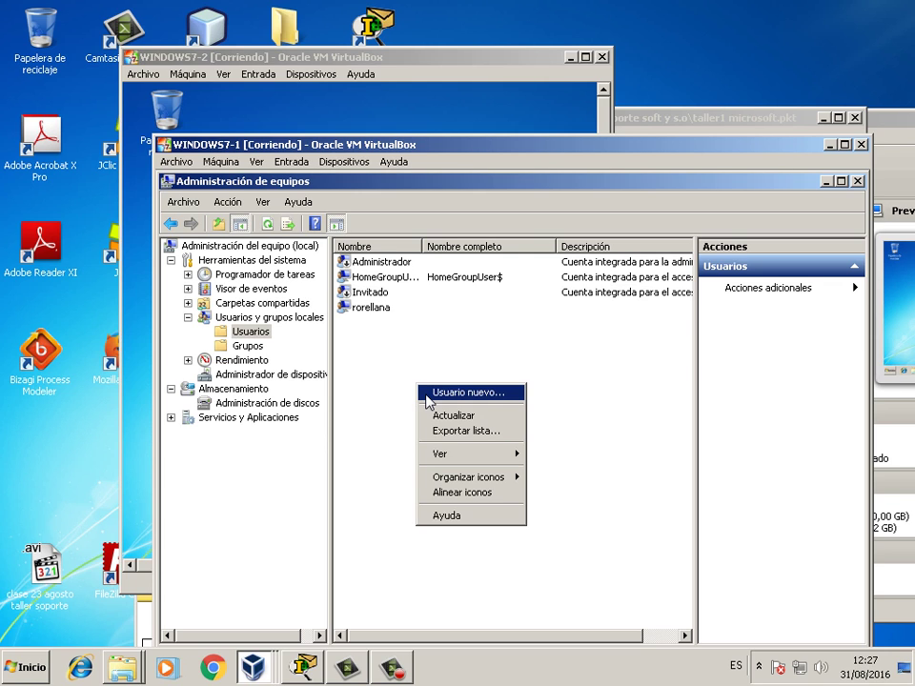
{"action": "left_click", "coordinate": [430, 395]}
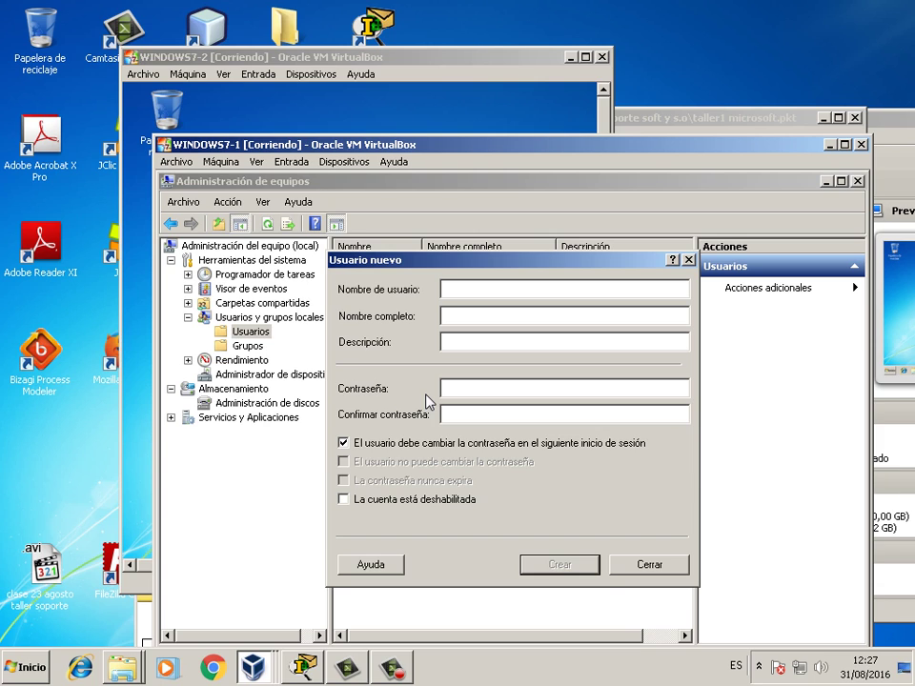
{"action": "type", "text": "remoto"}
{"action": "type", "text": "usuario "}
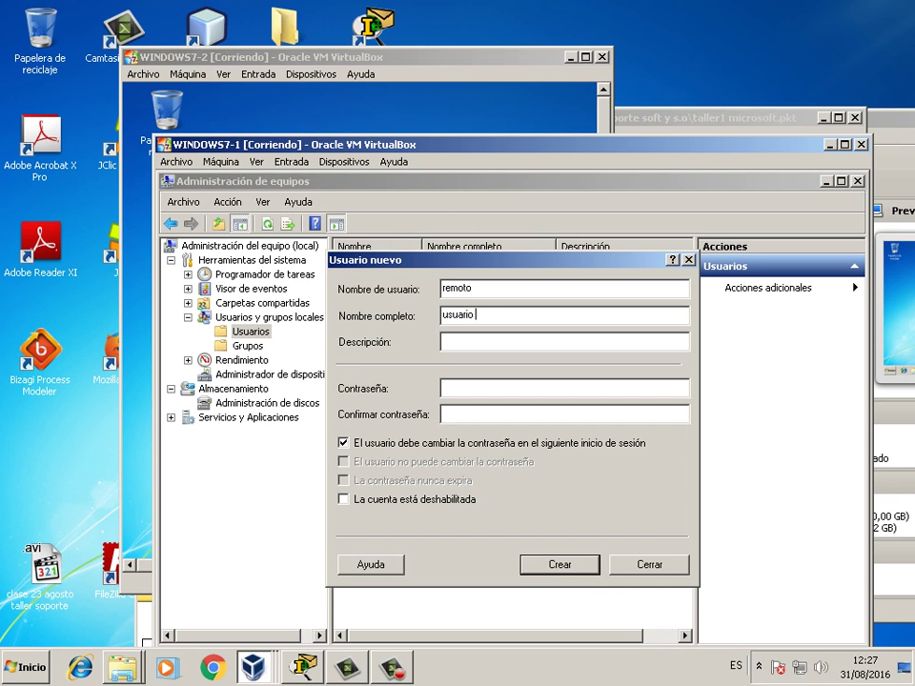
{"action": "type", "text": "rm"}
{"action": "key", "text": "BackSpace"}
{"action": "type", "text": "emoto"}
- Enter the description 'usuario para conexion remota por cli gui'
{"action": "left_click", "coordinate": [454, 341]}
{"action": "type", "text": "usur"}
{"action": "key", "text": "BackSpace"}
{"action": "type", "text": "ario para"}
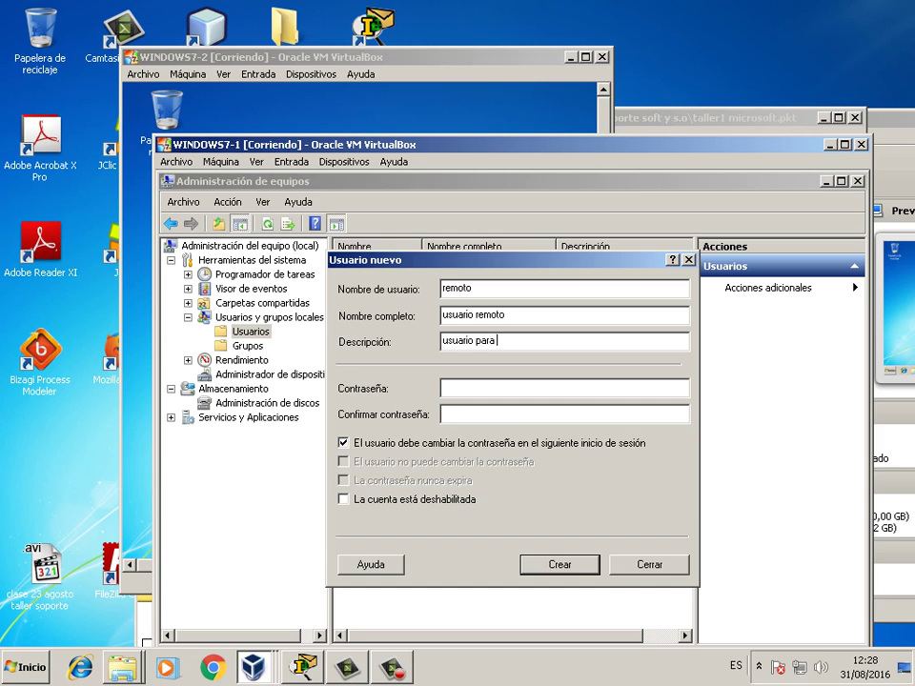
{"action": "type", "text": " conexion remota por cli gui"}
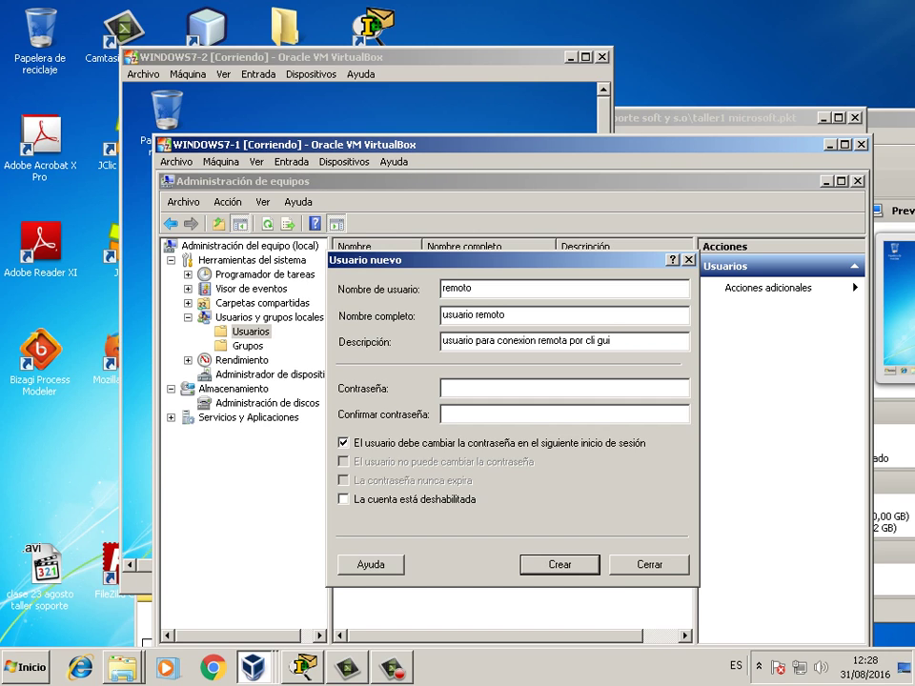
- Enter and confirm the remoto user's password, moving the form to uncover the user list
{"action": "left_click", "coordinate": [464, 391]}
{"action": "type", "text": "********"}
{"action": "left_click", "coordinate": [468, 416]}
{"action": "type", "text": "********"}
{"action": "left_click_drag", "start_coordinate": [515, 266], "coordinate": [503, 214]}
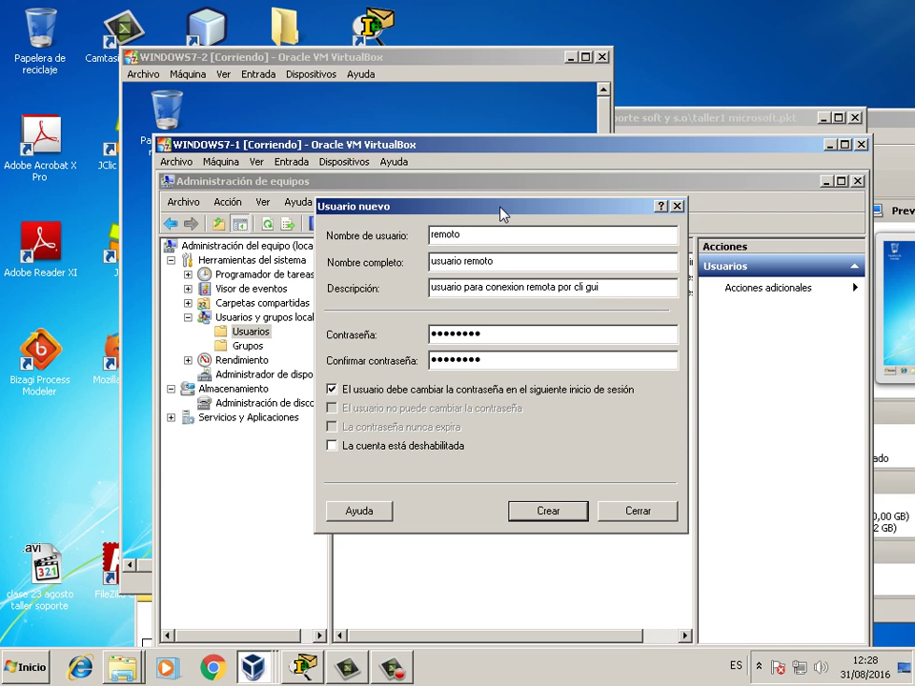
{"action": "left_click_drag", "start_coordinate": [503, 214], "coordinate": [584, 236]}
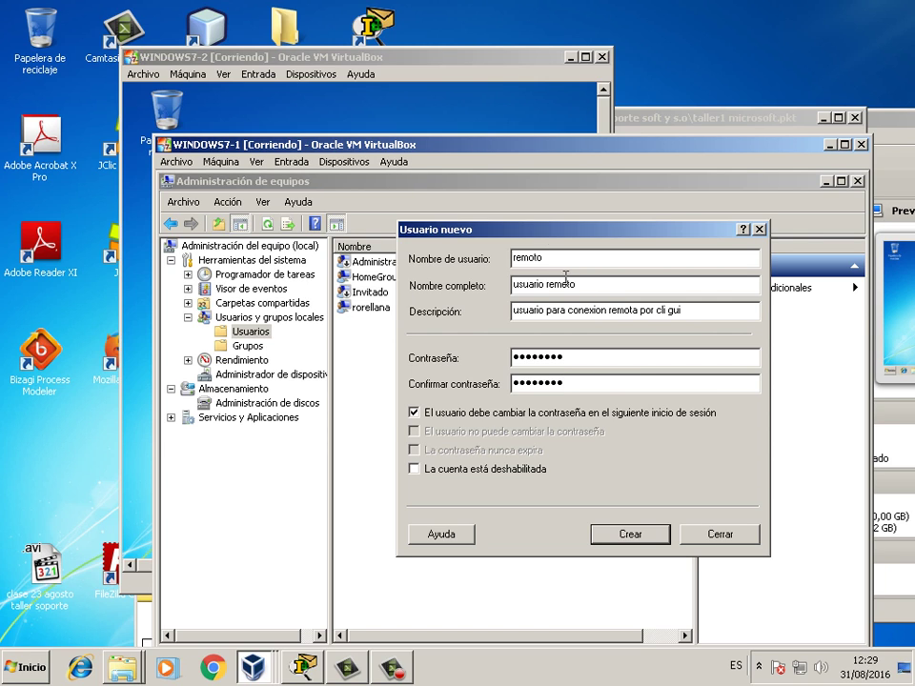
- Uncheck the change-at-next-logon option and check 'La contraseña nunca expira'
{"action": "left_click", "coordinate": [456, 415]}
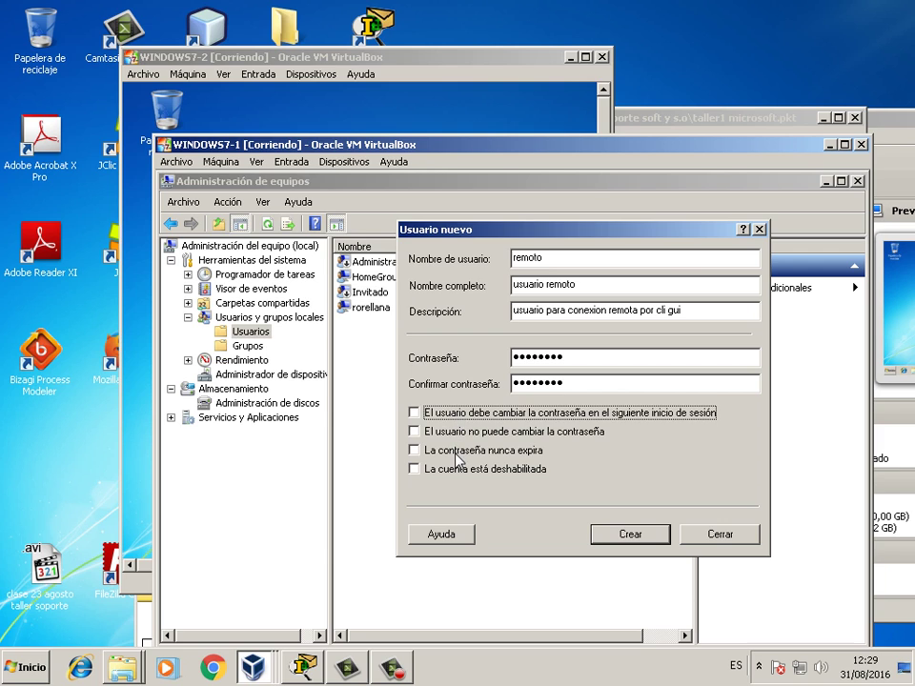
{"action": "left_click", "coordinate": [456, 452]}
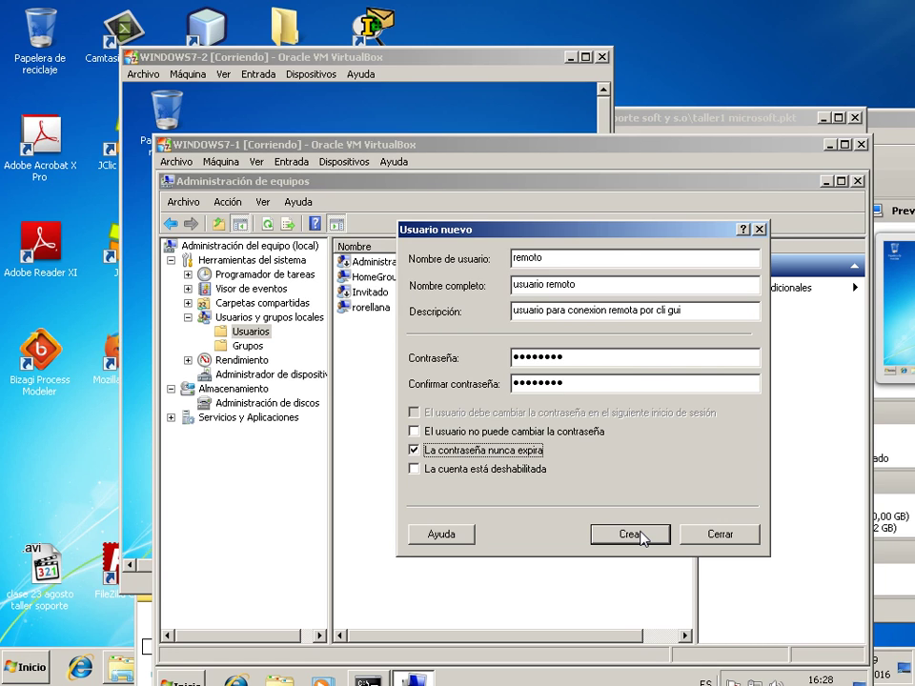
{"action": "left_click", "coordinate": [434, 102]}
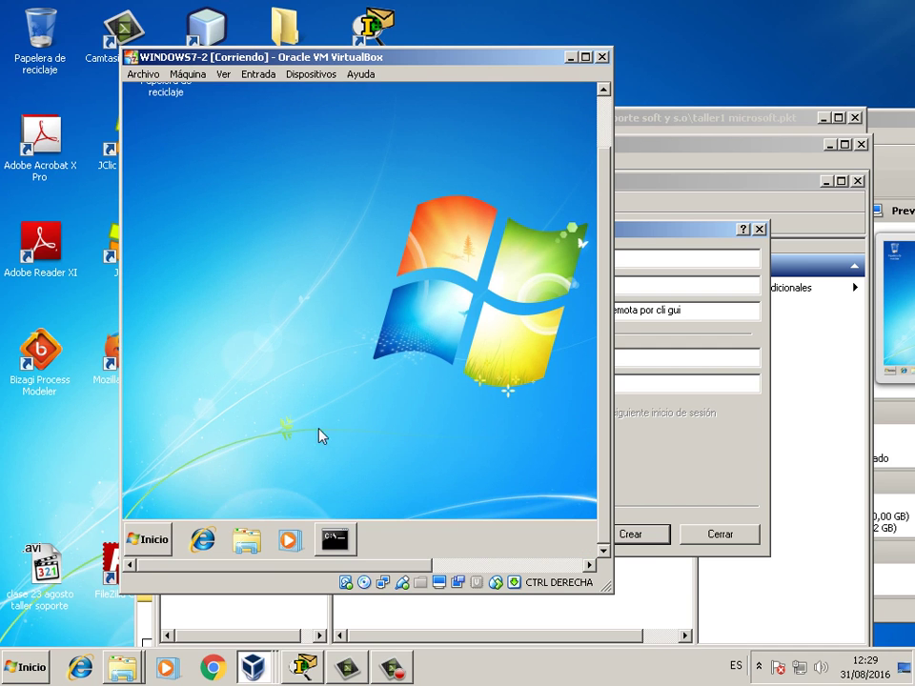
- On WINDOWS7-2, open Computer Management via Equipo > Administrar and show Usuarios y grupos locales > Usuarios
{"action": "left_click", "coordinate": [162, 540]}
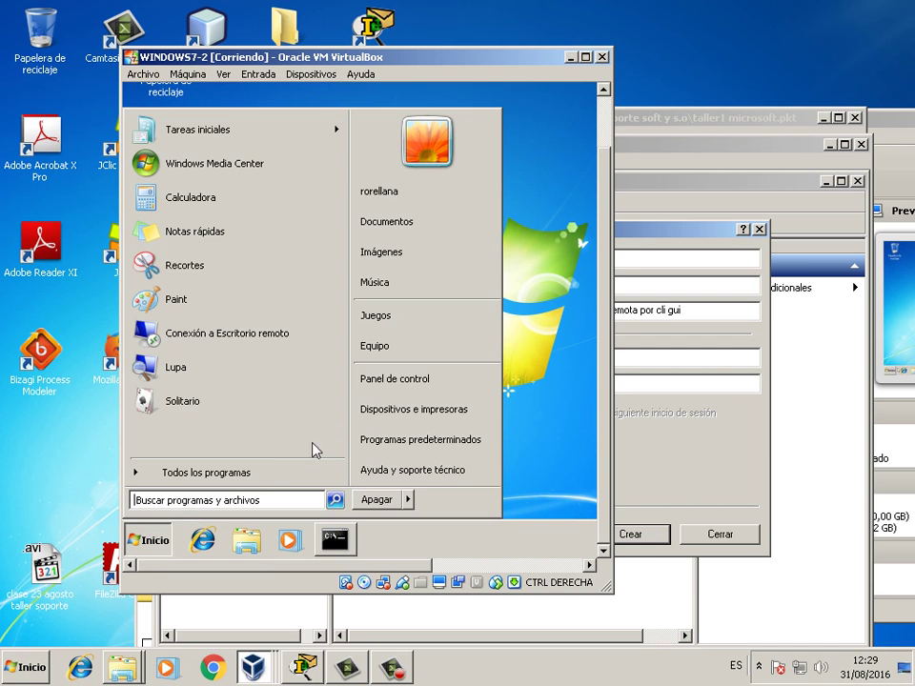
{"action": "right_click", "coordinate": [399, 351]}
{"action": "left_click", "coordinate": [434, 378]}
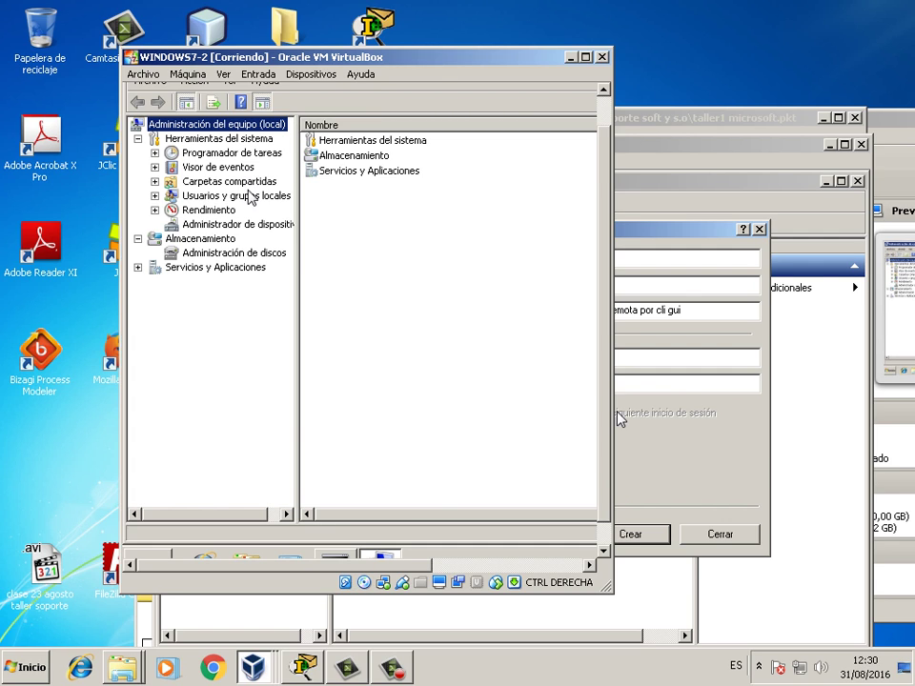
{"action": "double_click", "coordinate": [251, 195]}
{"action": "double_click", "coordinate": [341, 143]}
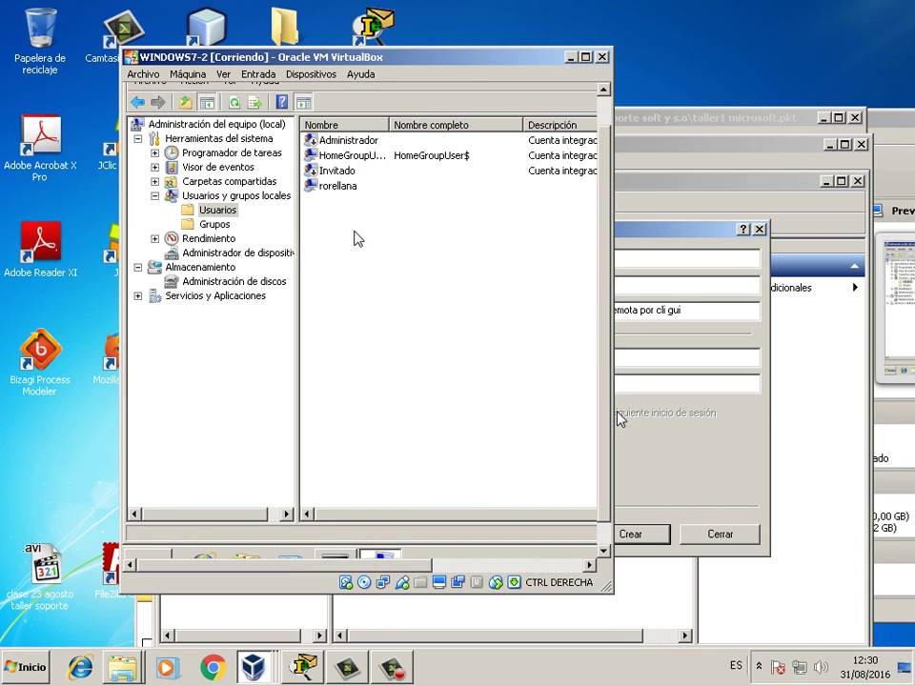
- Start a new user named remoto, full name 'usuario remoto', description 'usuario para conexion remota'
{"action": "right_click", "coordinate": [353, 234]}
{"action": "left_click", "coordinate": [365, 238]}
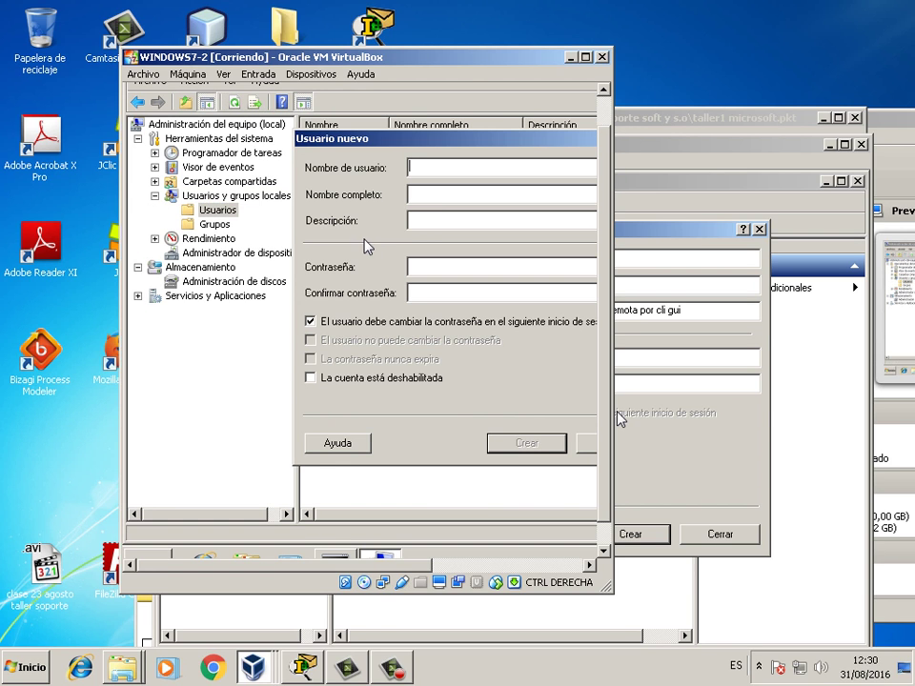
{"action": "type", "text": "remoto"}
{"action": "left_click_drag", "start_coordinate": [477, 141], "coordinate": [402, 152]}
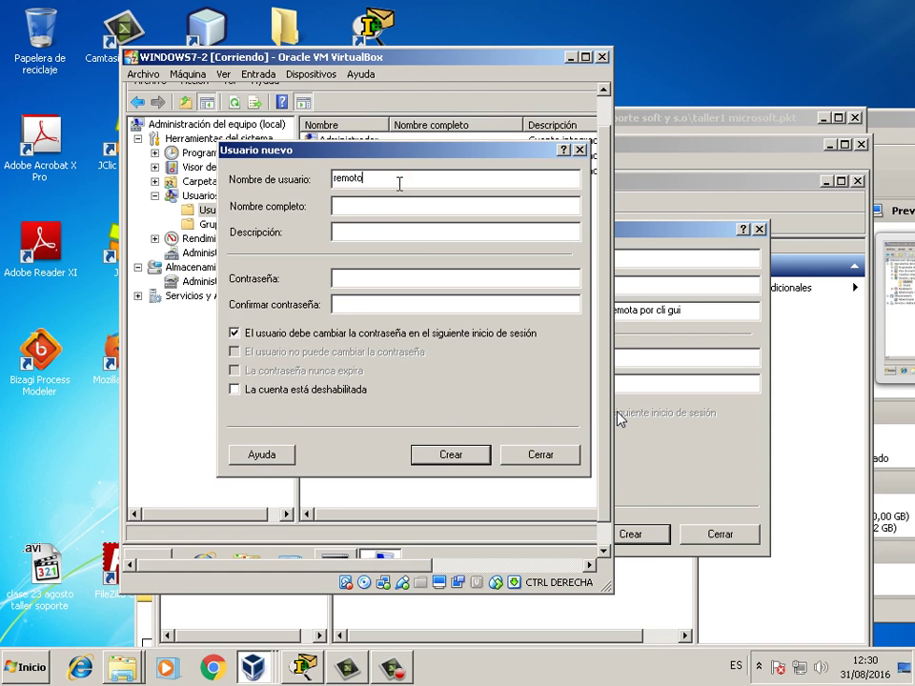
{"action": "left_click", "coordinate": [400, 205]}
{"action": "type", "text": "usuari"}
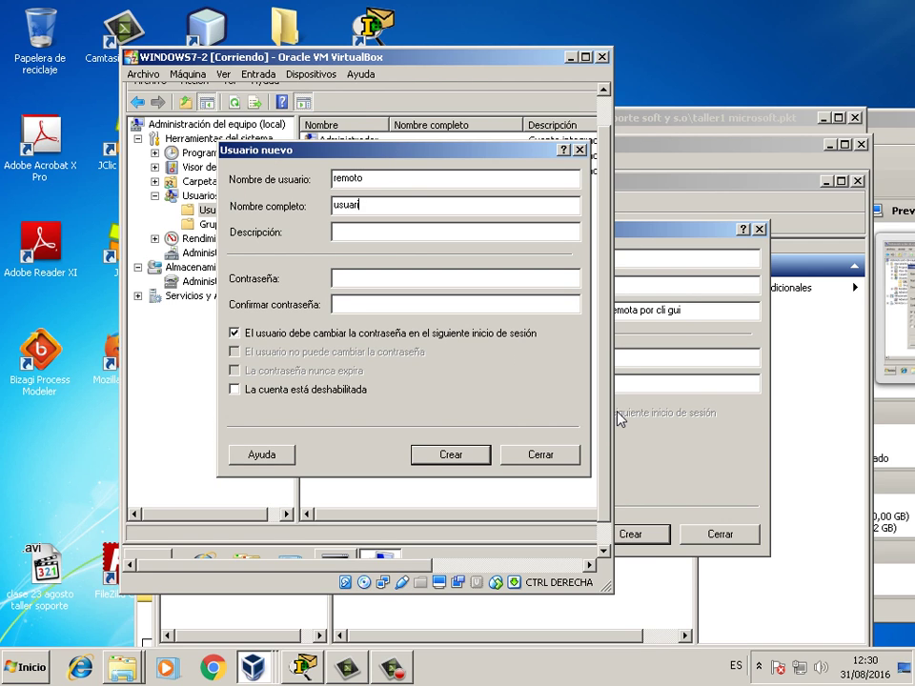
{"action": "type", "text": "o remoto"}
{"action": "left_click", "coordinate": [398, 240]}
{"action": "type", "text": "usuario para conexi"}
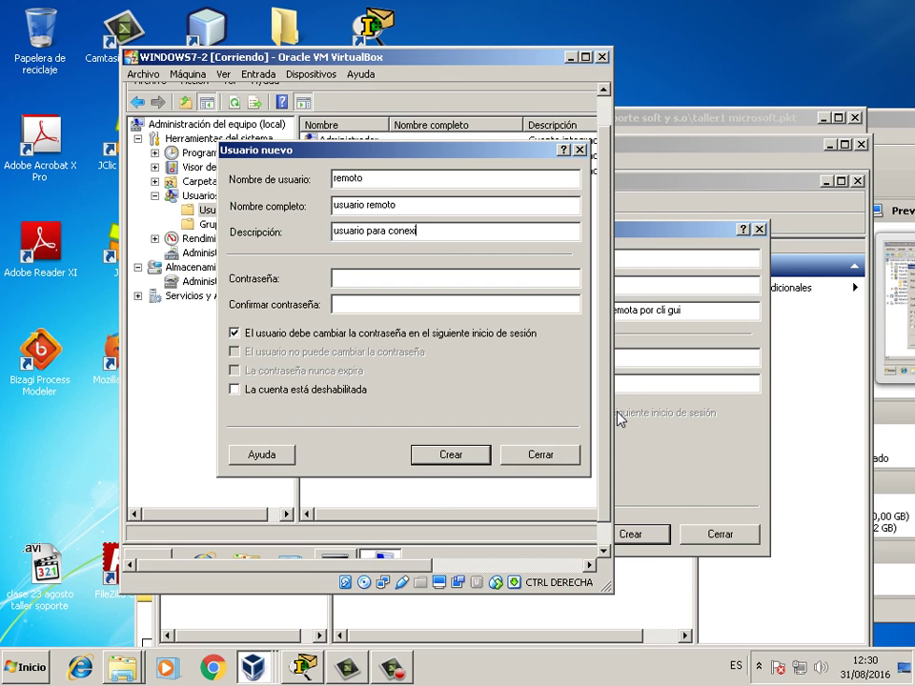
{"action": "type", "text": "on remota"}
- Enter and confirm the password, set it to never expire without forced change, and create the user
{"action": "left_click", "coordinate": [388, 275]}
{"action": "type", "text": "12345678"}
{"action": "key", "text": "Tab"}
{"action": "type", "text": "12345678"}
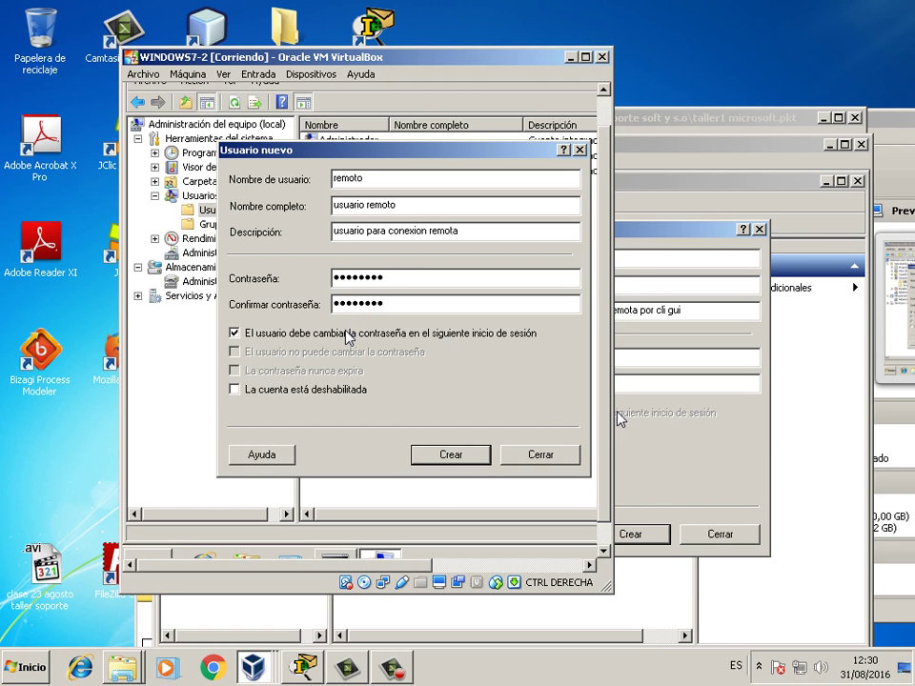
{"action": "left_click", "coordinate": [347, 334]}
{"action": "left_click", "coordinate": [325, 372]}
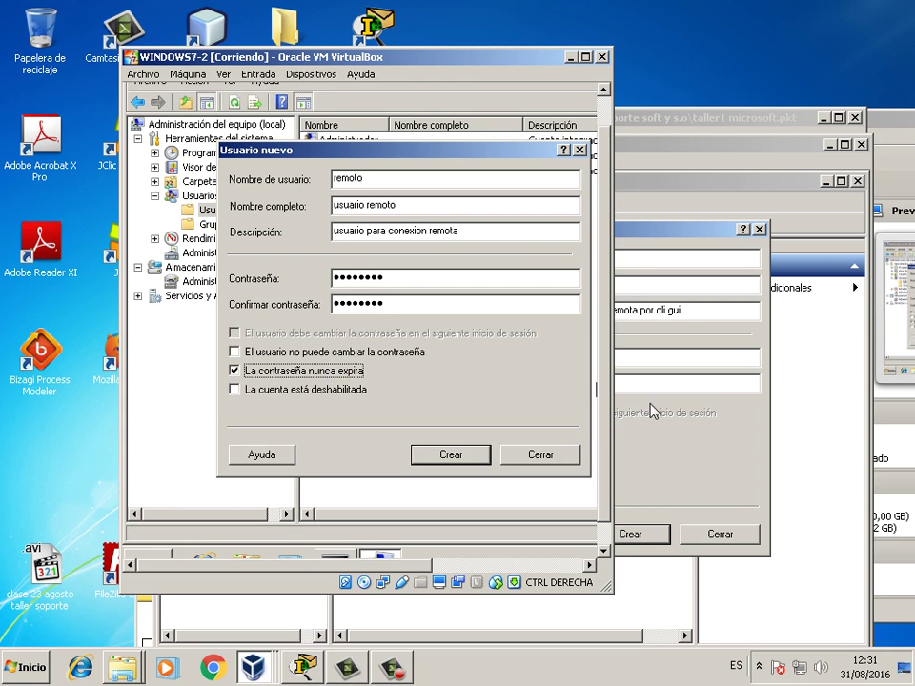
{"action": "left_click", "coordinate": [458, 453]}
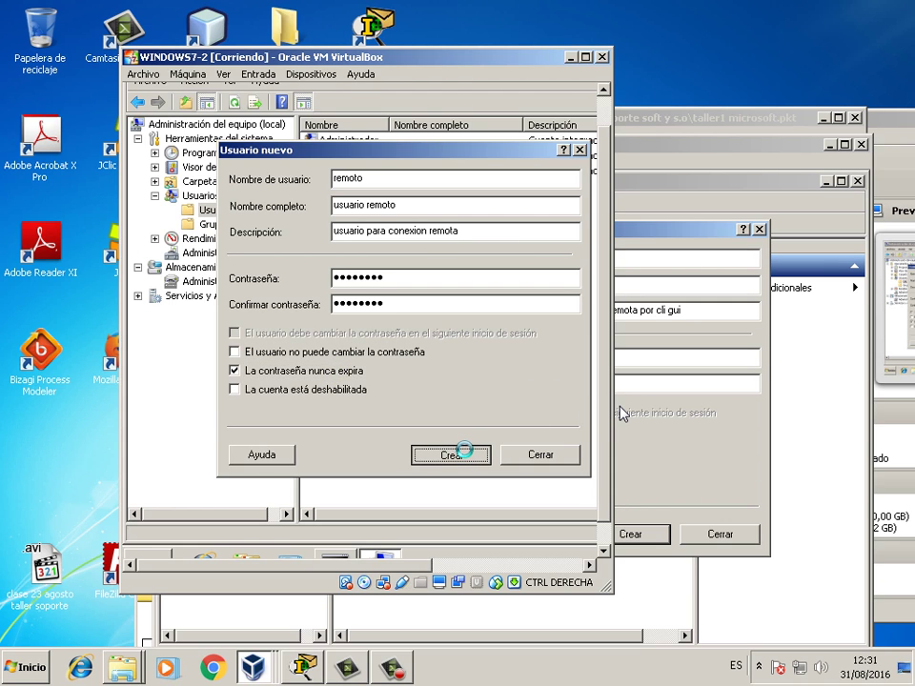
{"action": "left_click", "coordinate": [545, 461]}
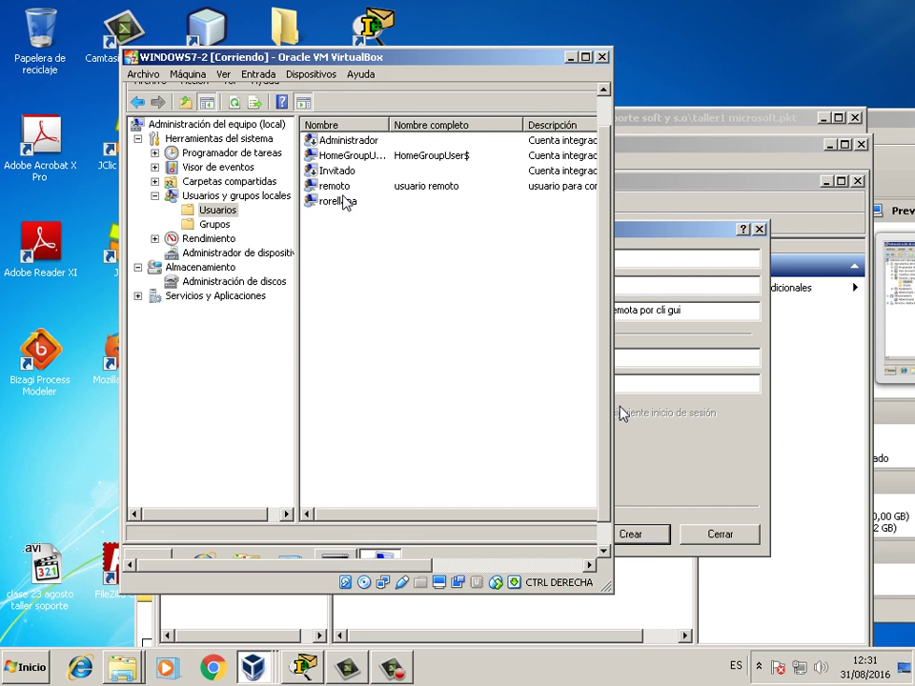
{"action": "left_click", "coordinate": [661, 511]}
- Create remoto on WINDOWS7-1, then arrange the WINDOWS7-1 and WINDOWS7-2 windows side by side
{"action": "left_click", "coordinate": [639, 536]}
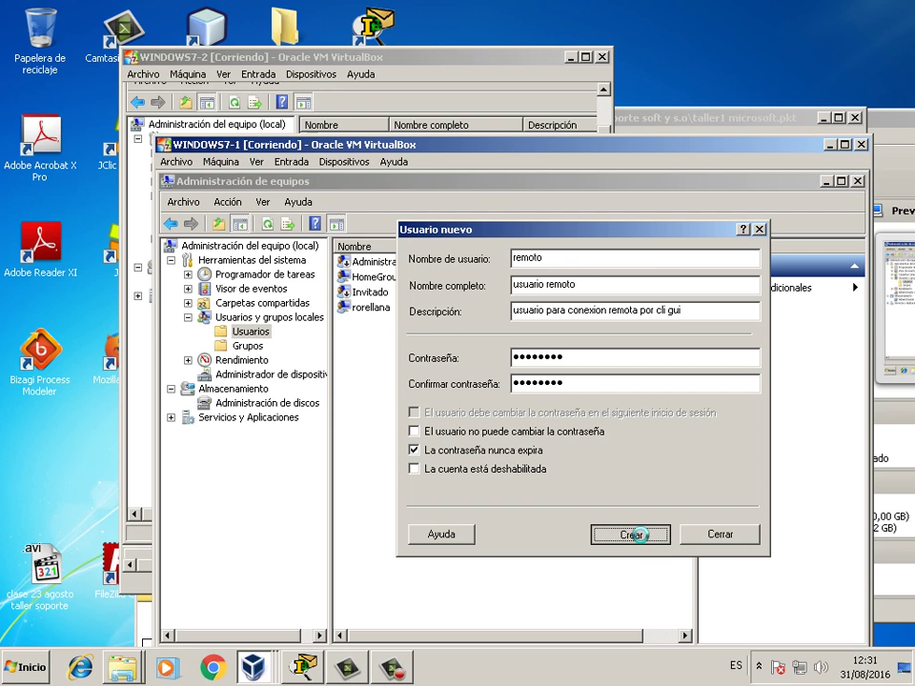
{"action": "left_click", "coordinate": [707, 538]}
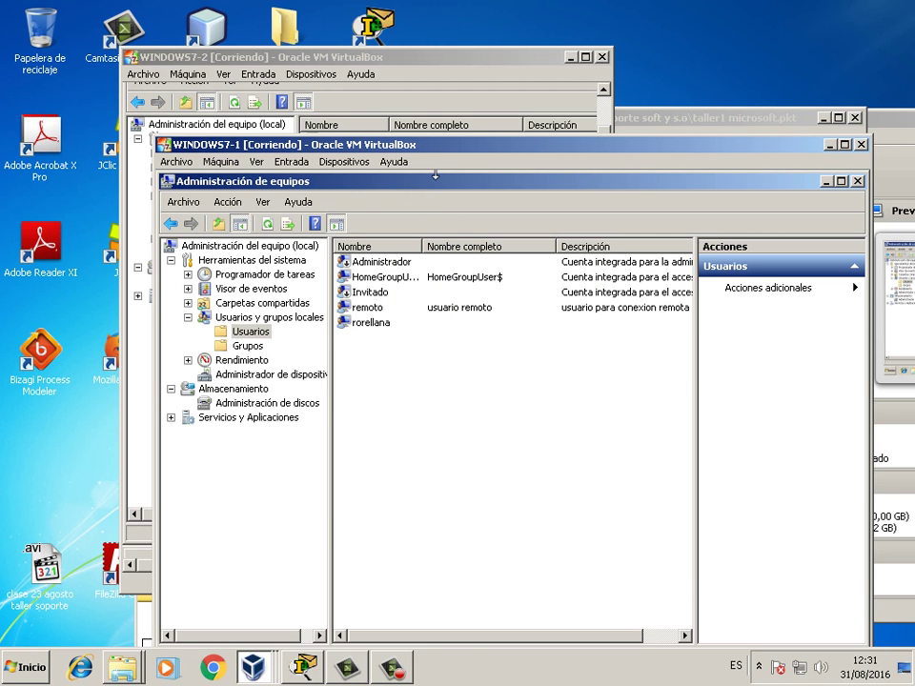
{"action": "left_click_drag", "start_coordinate": [435, 175], "coordinate": [583, 172]}
{"action": "left_click", "coordinate": [453, 88]}
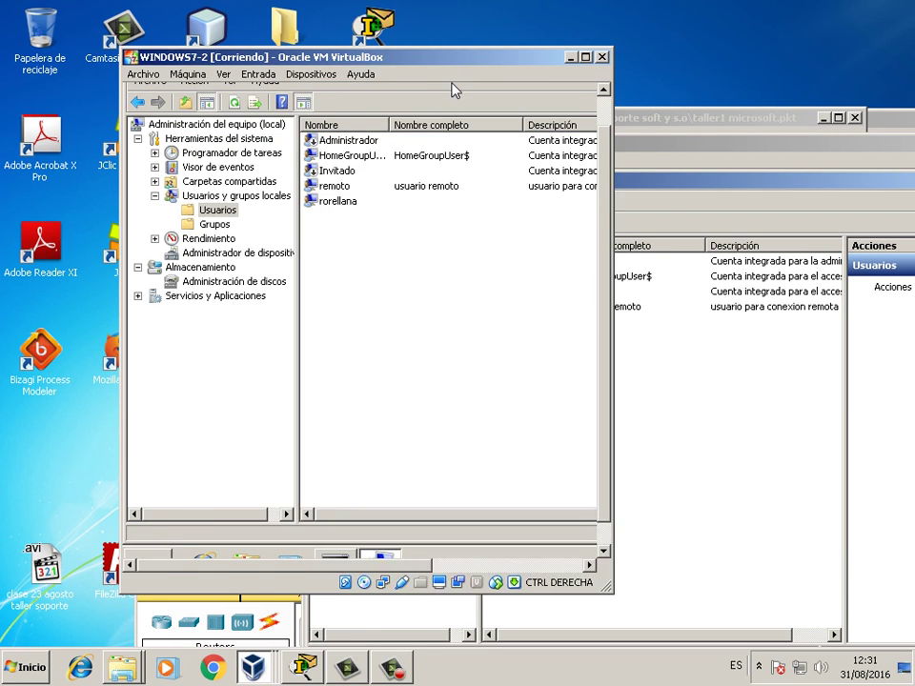
{"action": "left_click_drag", "start_coordinate": [454, 88], "coordinate": [559, 121]}
{"action": "left_click", "coordinate": [683, 177]}
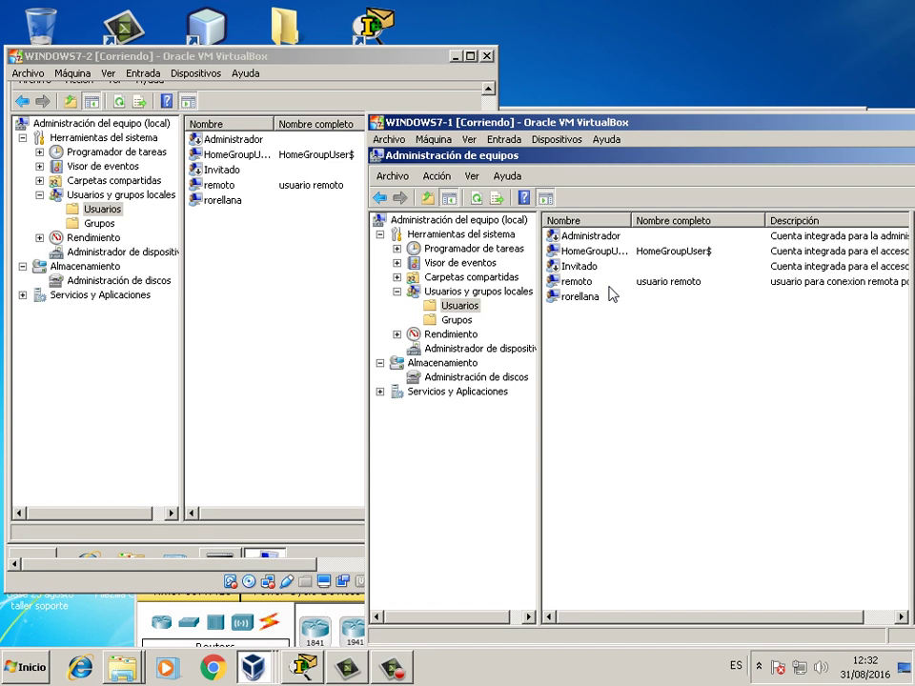
- On WINDOWS7-2, open user remoto's properties and view its Miembro de groups (only Usuarios)
{"action": "left_click", "coordinate": [282, 258]}
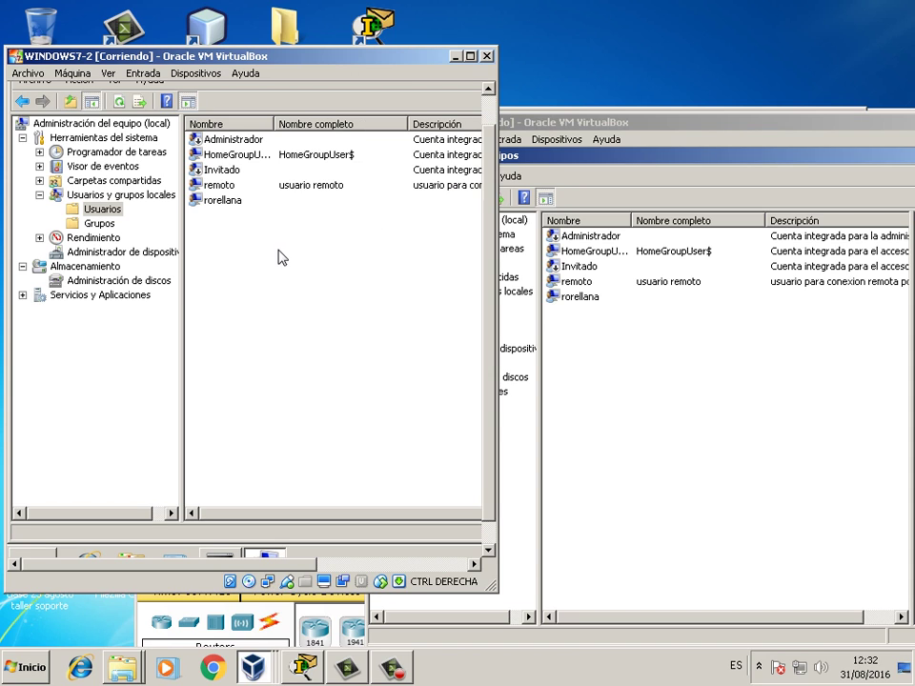
{"action": "right_click", "coordinate": [229, 186]}
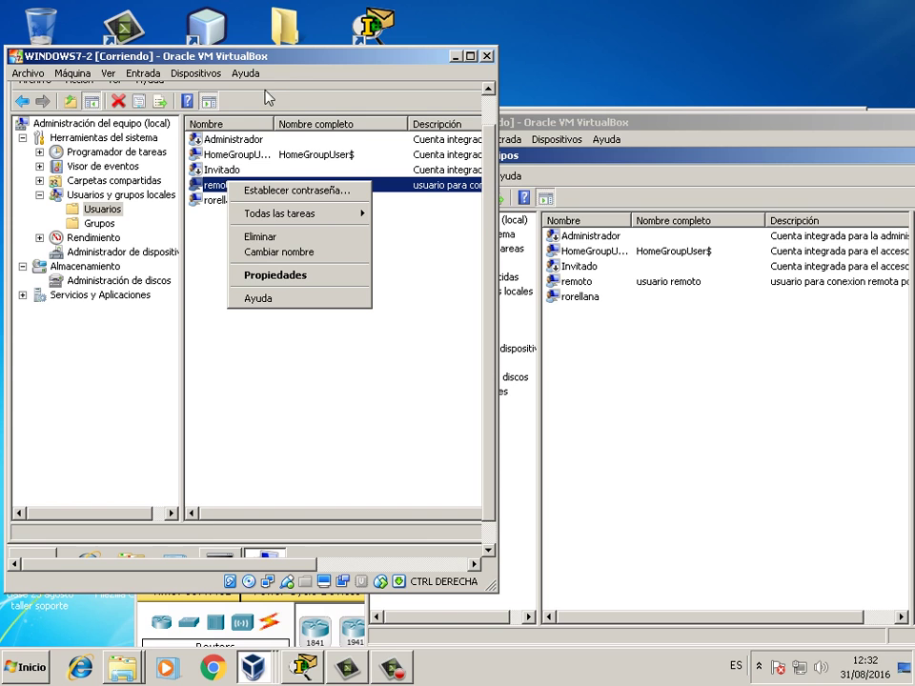
{"action": "left_click_drag", "start_coordinate": [268, 89], "coordinate": [288, 131]}
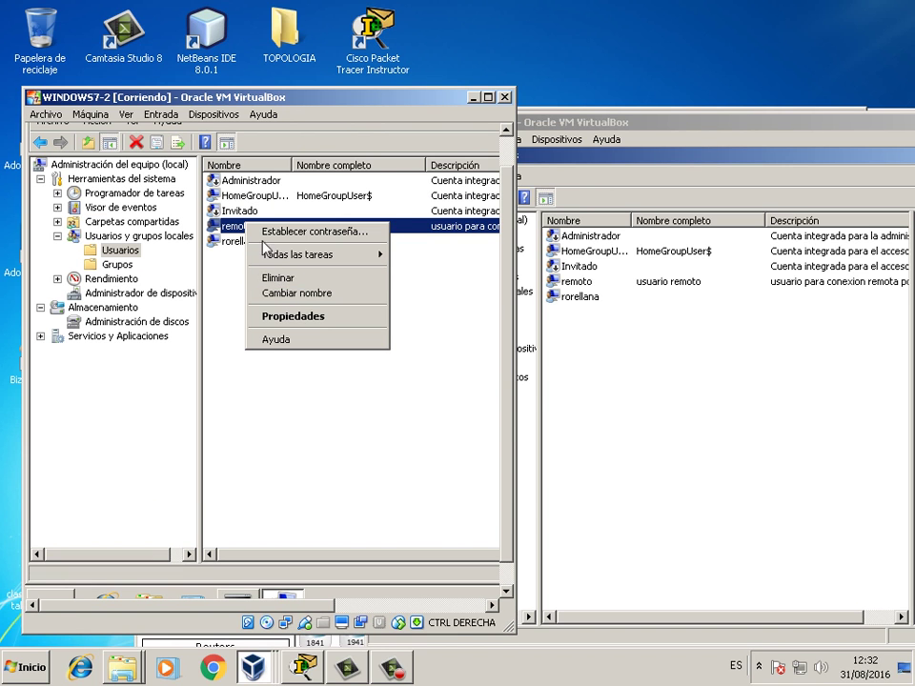
{"action": "left_click", "coordinate": [280, 324]}
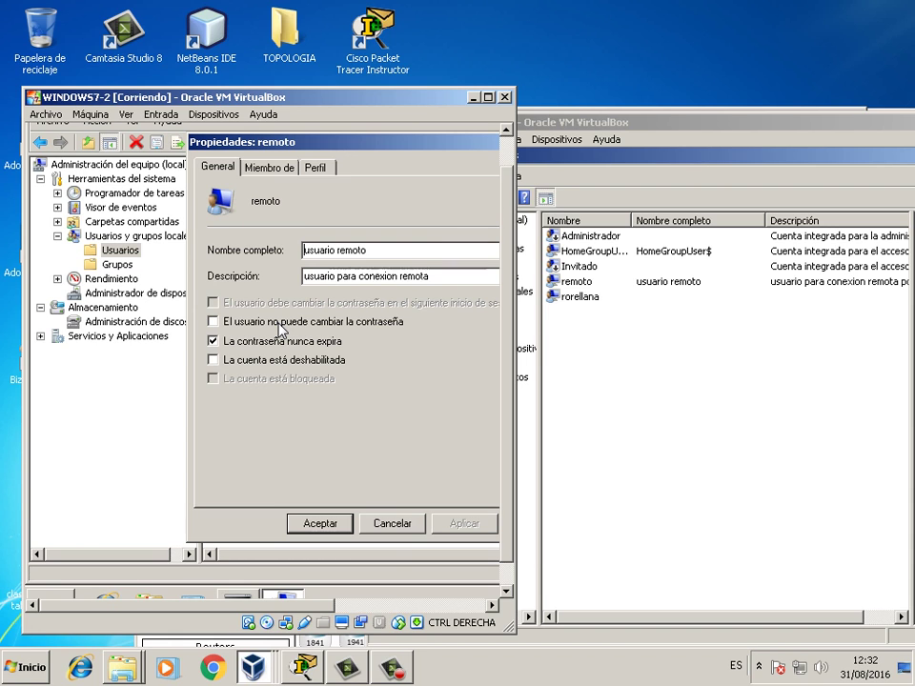
{"action": "left_click", "coordinate": [272, 169]}
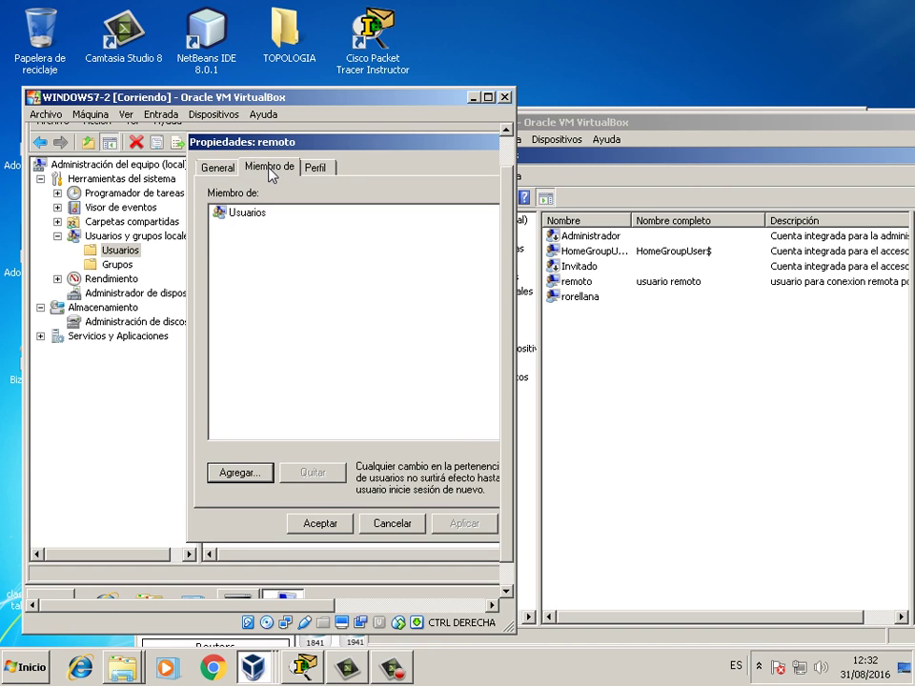
- Remove remoto from Usuarios and open Seleccionar Grupos in its advanced search view
{"action": "left_click", "coordinate": [255, 221]}
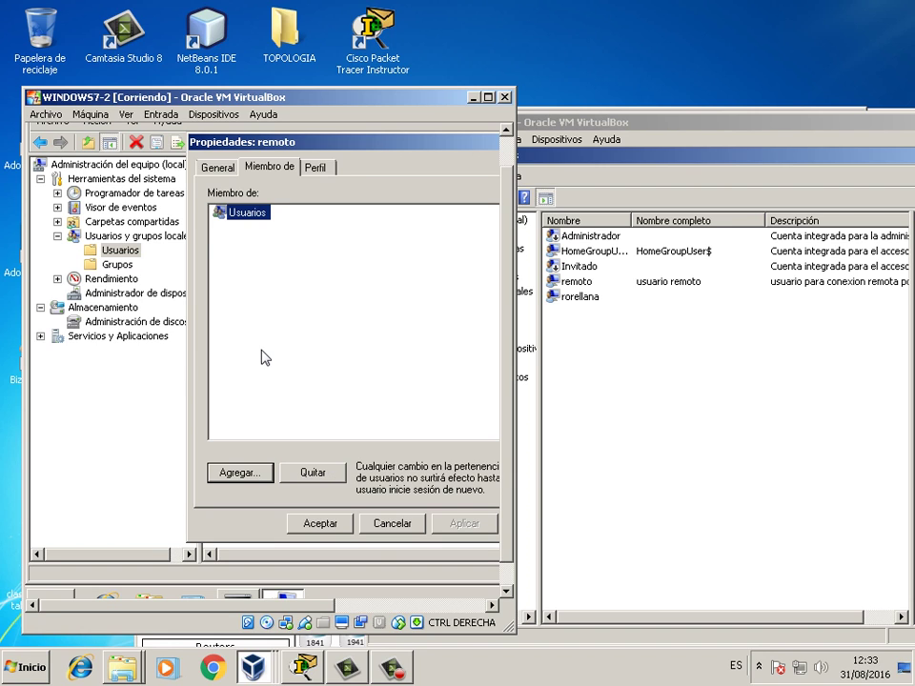
{"action": "left_click", "coordinate": [321, 473]}
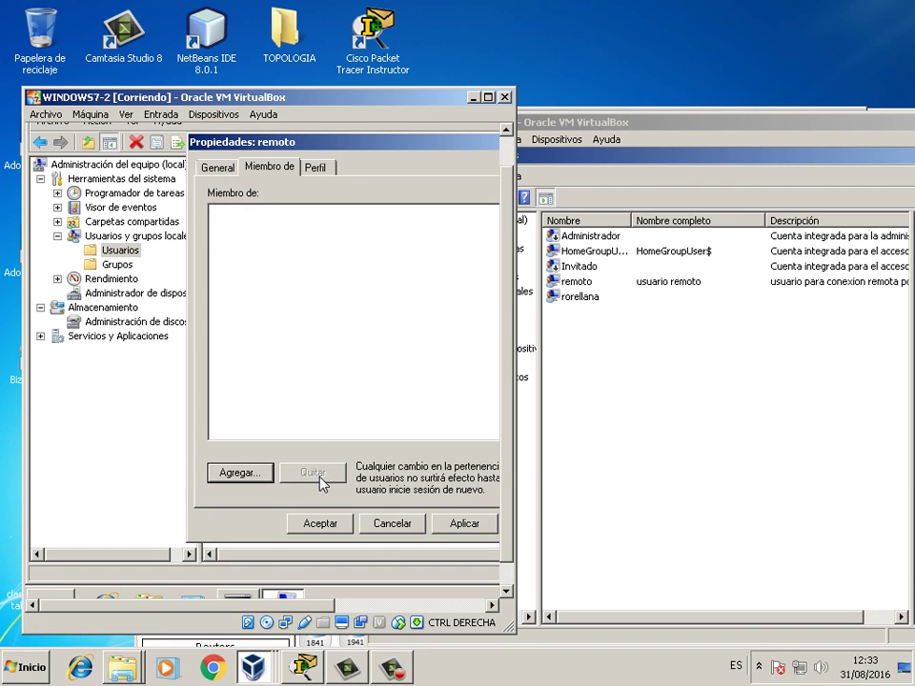
{"action": "left_click", "coordinate": [263, 475]}
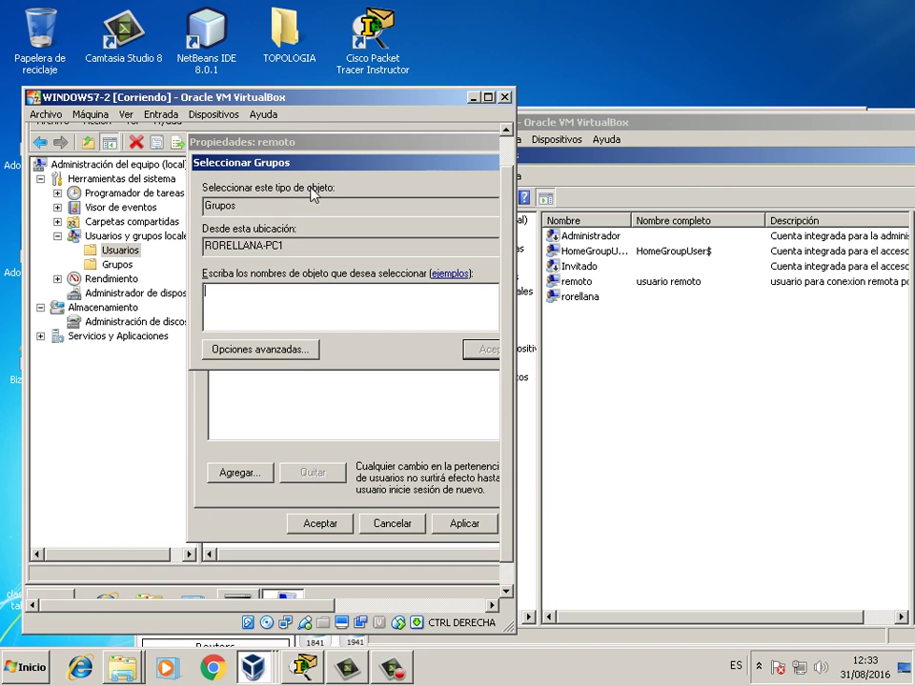
{"action": "left_click_drag", "start_coordinate": [329, 164], "coordinate": [284, 172]}
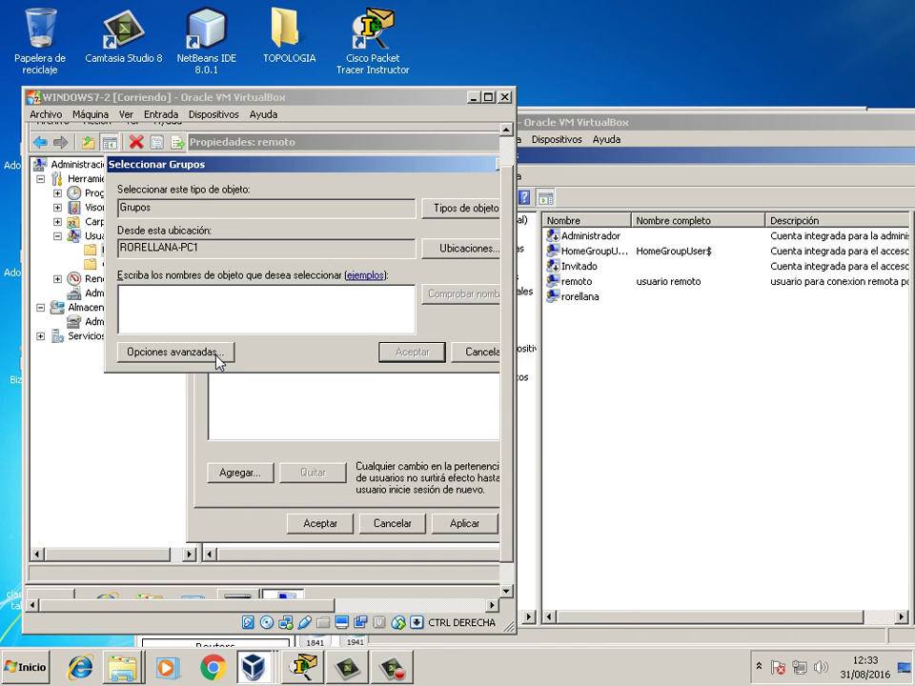
{"action": "left_click", "coordinate": [219, 357]}
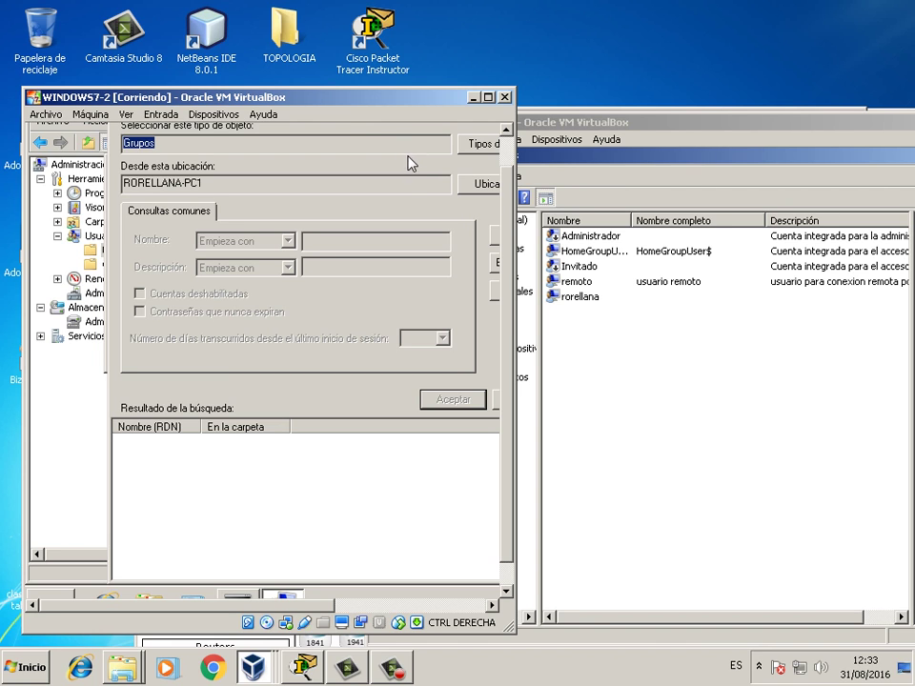
- Maximize the WINDOWS7-2 window, list all local groups, and widen the name column
{"action": "left_click", "coordinate": [487, 96]}
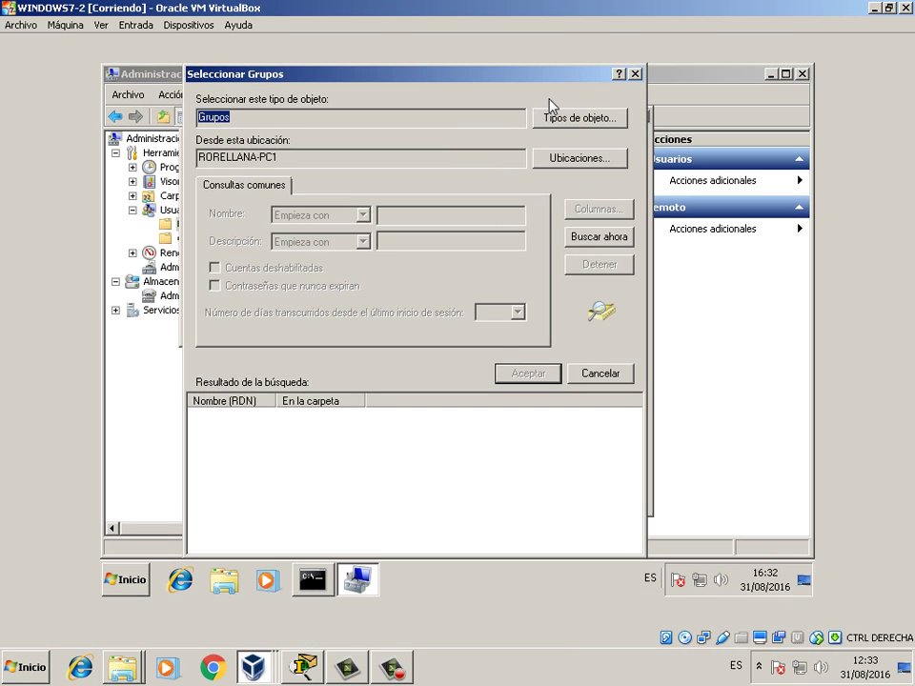
{"action": "left_click", "coordinate": [590, 241]}
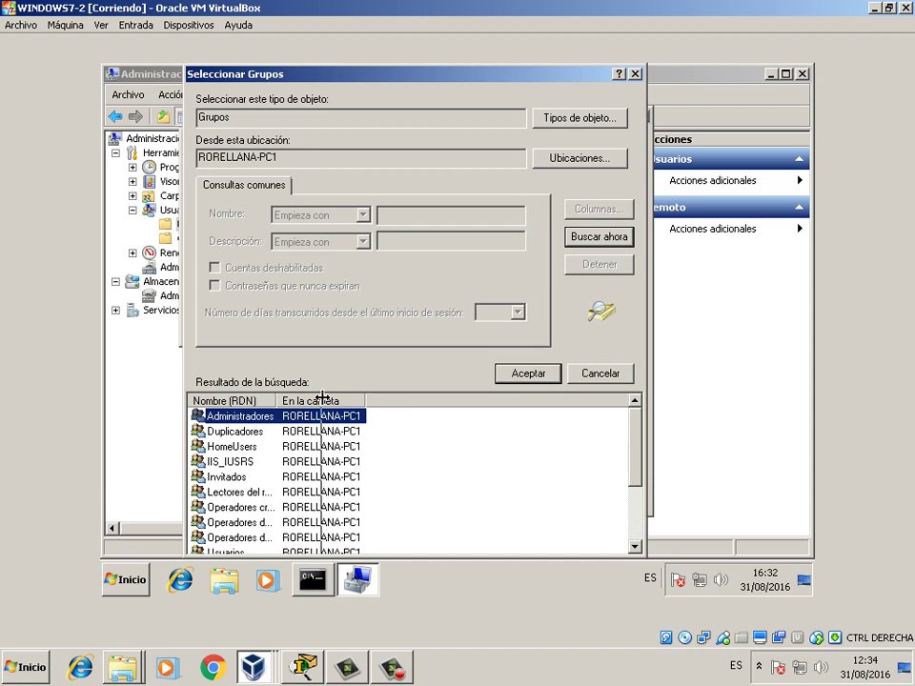
{"action": "left_click_drag", "start_coordinate": [278, 399], "coordinate": [326, 398]}
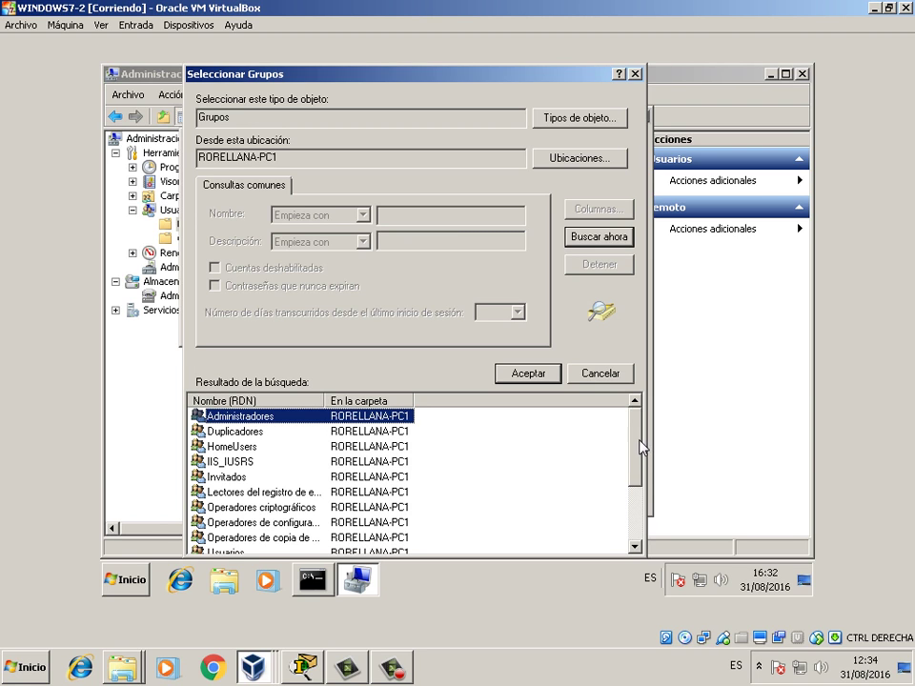
{"action": "left_click_drag", "start_coordinate": [641, 447], "coordinate": [641, 498]}
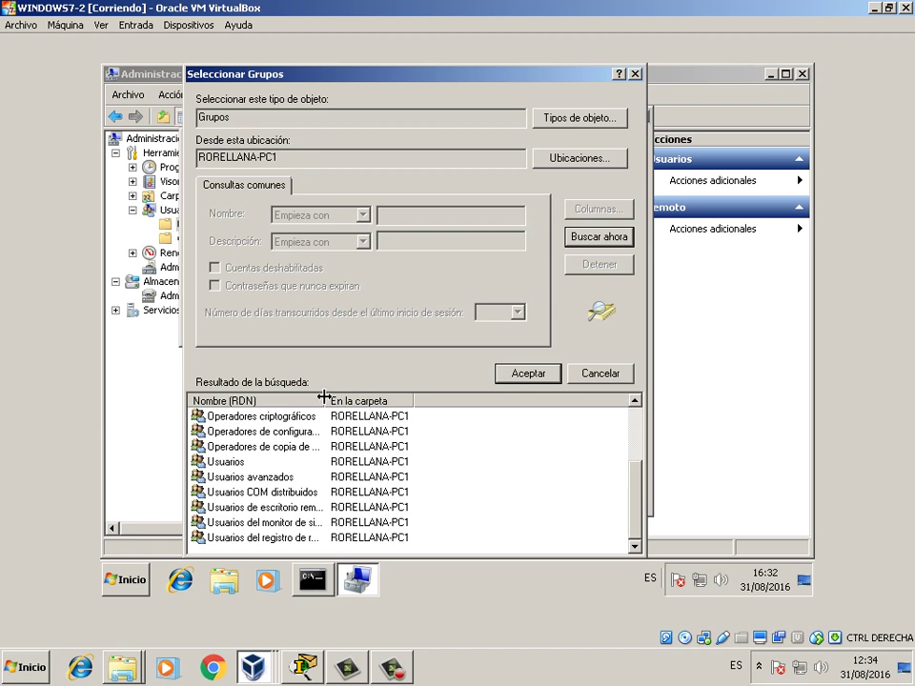
{"action": "left_click_drag", "start_coordinate": [327, 400], "coordinate": [371, 400]}
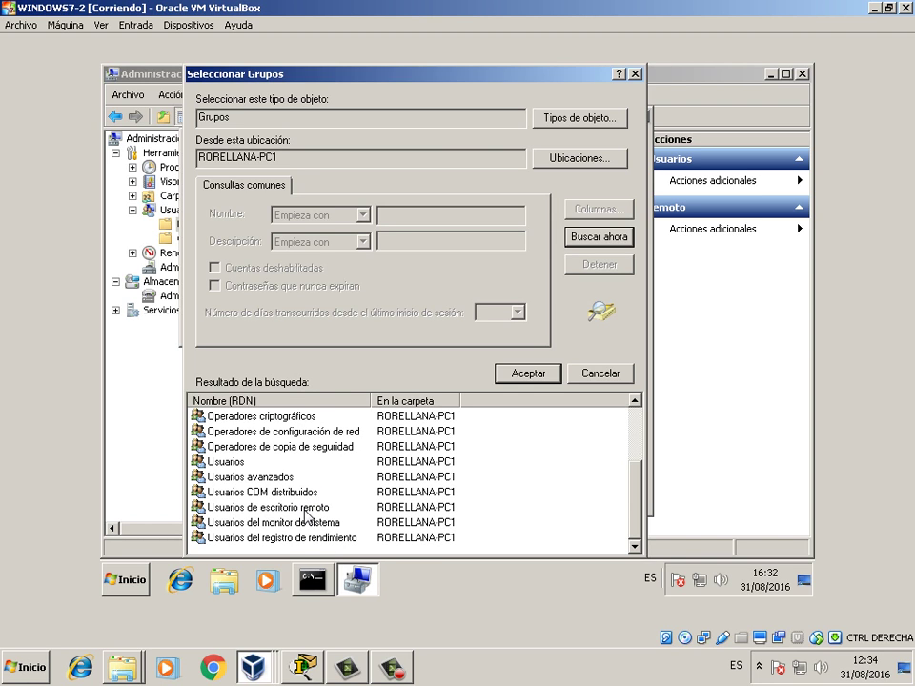
- Select both Administradores and Usuarios de escritorio remoto in the group list
{"action": "left_click", "coordinate": [434, 508]}
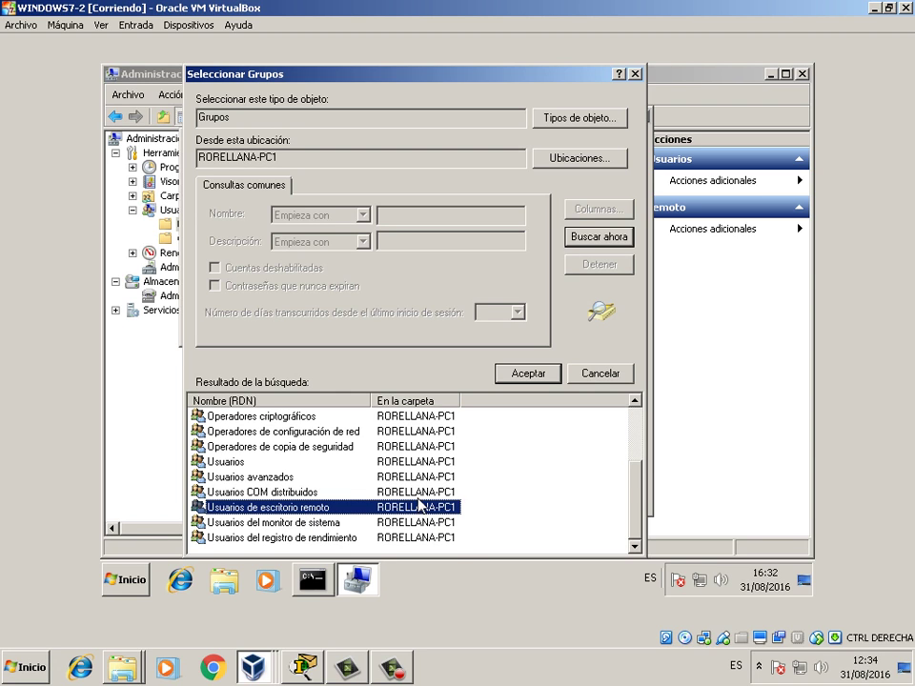
{"action": "key", "text": "Home"}
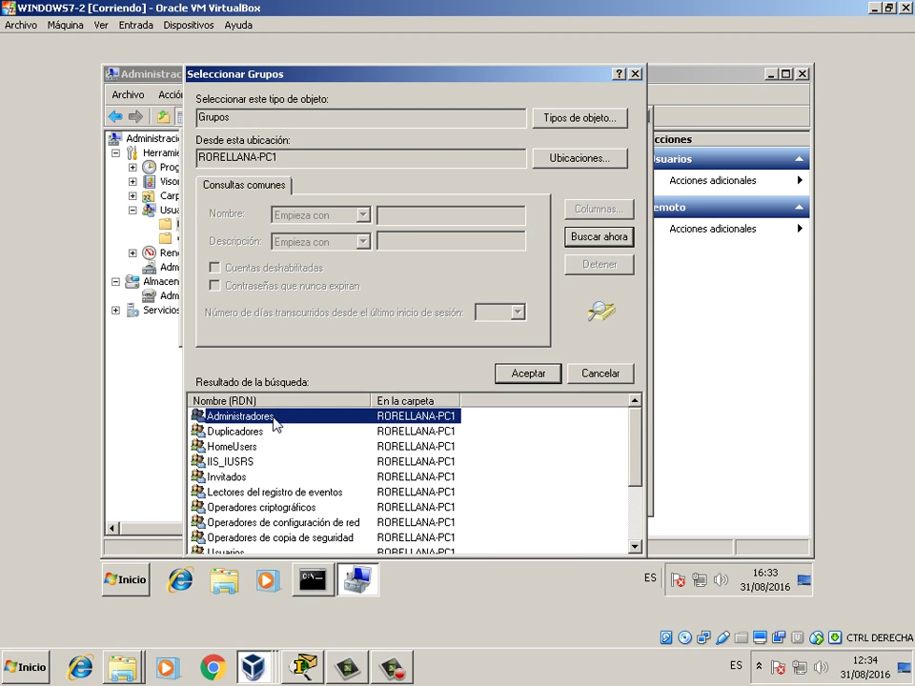
{"action": "key", "text": "End"}
{"action": "key", "text": "Up"}
{"action": "key", "text": "Up"}
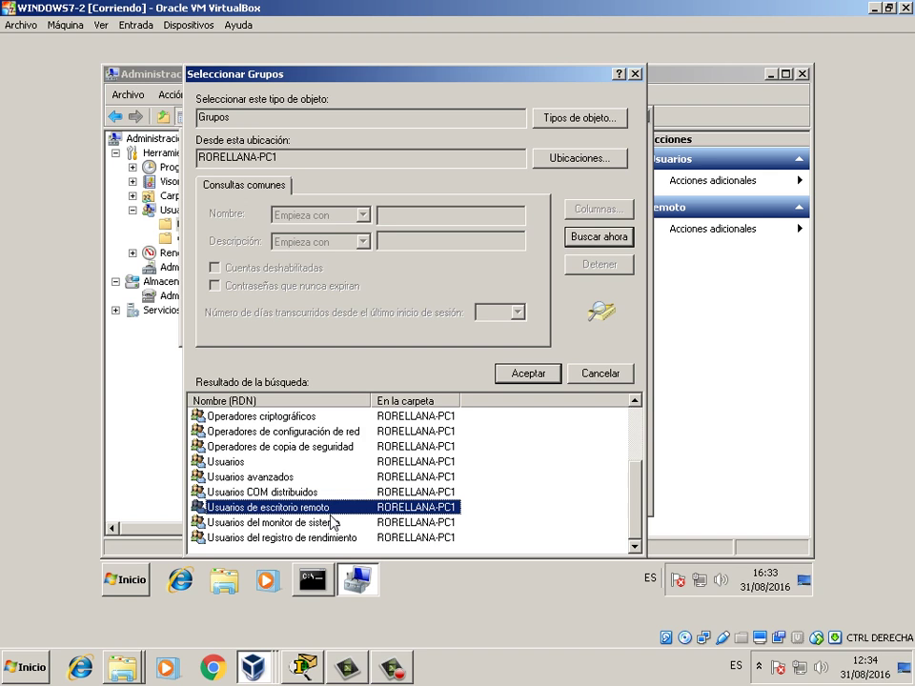
{"action": "key", "text": "Home"}
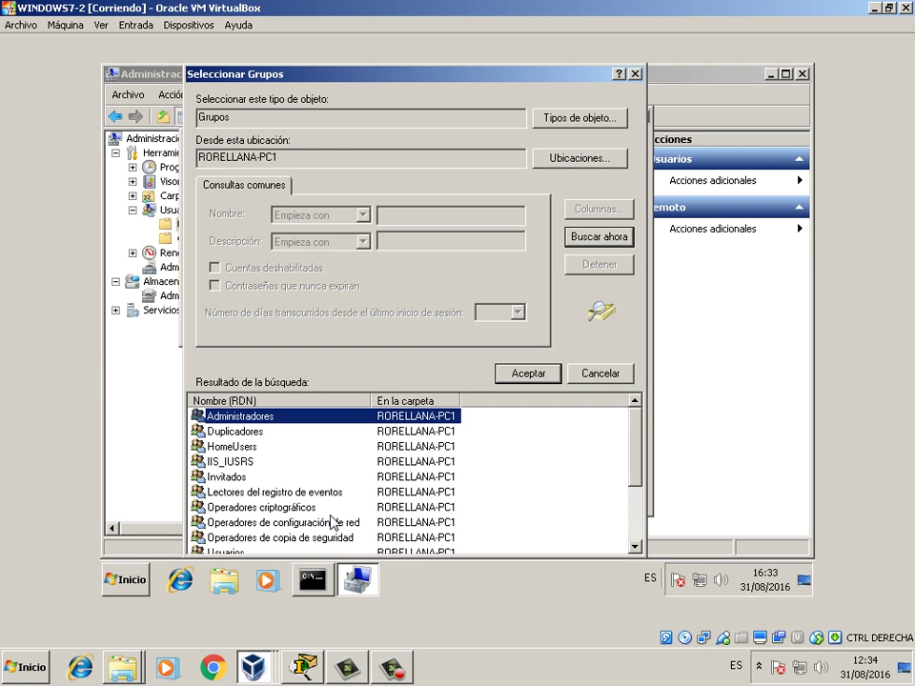
{"action": "key", "text": "End"}
{"action": "key", "text": "Up"}
{"action": "key", "text": "Up"}
{"action": "scroll", "coordinate": [329, 498], "scroll_direction": "up", "scroll_amount": 2}
{"action": "scroll", "coordinate": [329, 496], "scroll_direction": "down", "scroll_amount": 2}
- Add Administradores and Usuarios de escritorio remoto to remoto's memberships and apply the change
{"action": "left_click", "coordinate": [520, 375]}
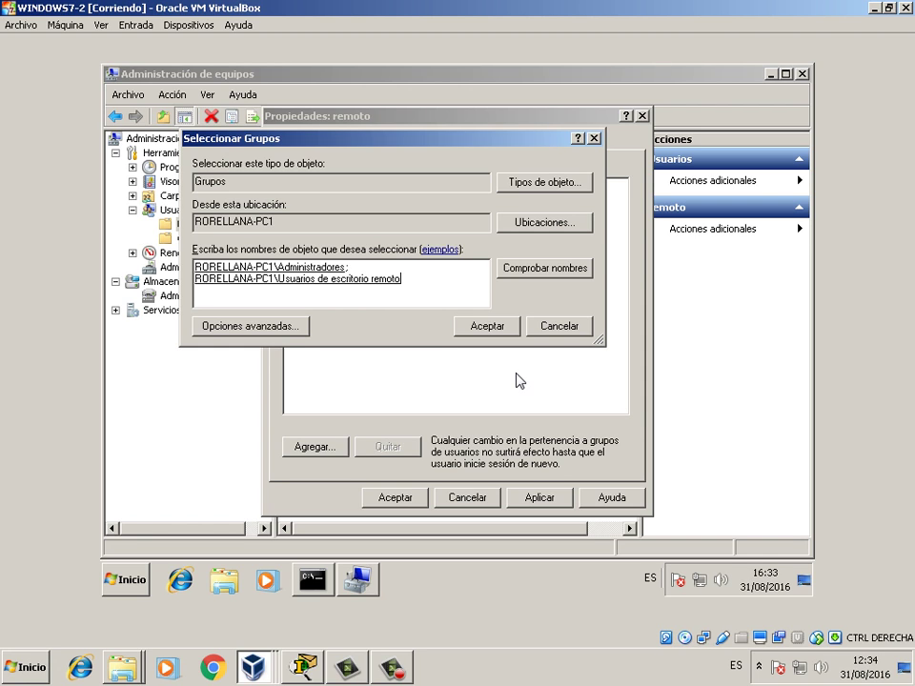
{"action": "left_click", "coordinate": [489, 328]}
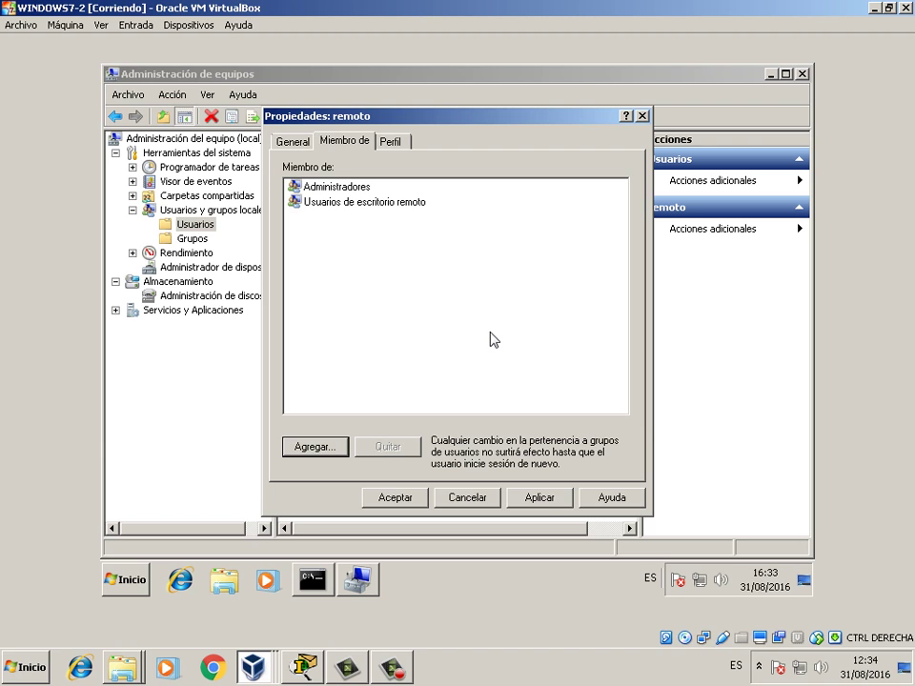
{"action": "left_click", "coordinate": [540, 498]}
{"action": "left_click", "coordinate": [406, 500]}
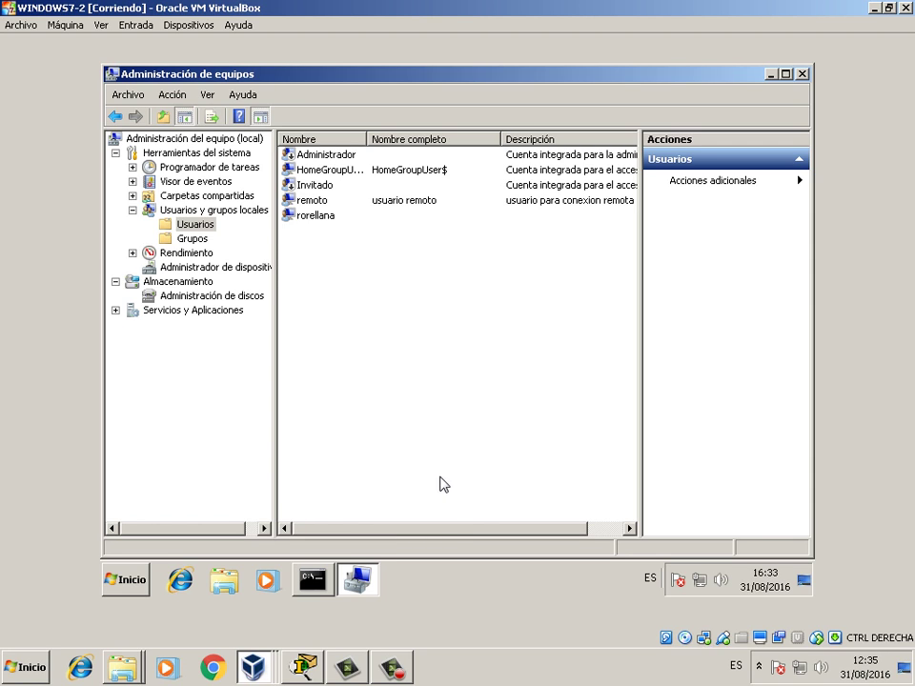
- Reopen remoto's properties to verify its new group memberships, then close them
{"action": "mouse_move", "coordinate": [357, 579]}
{"action": "right_click", "coordinate": [330, 199]}
{"action": "left_click", "coordinate": [391, 294]}
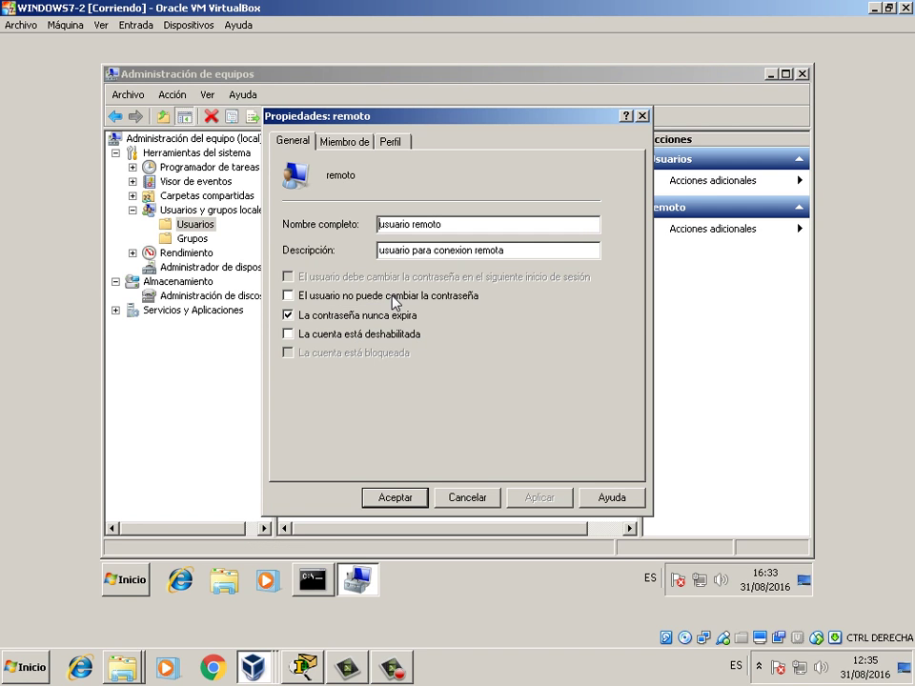
{"action": "left_click", "coordinate": [361, 145]}
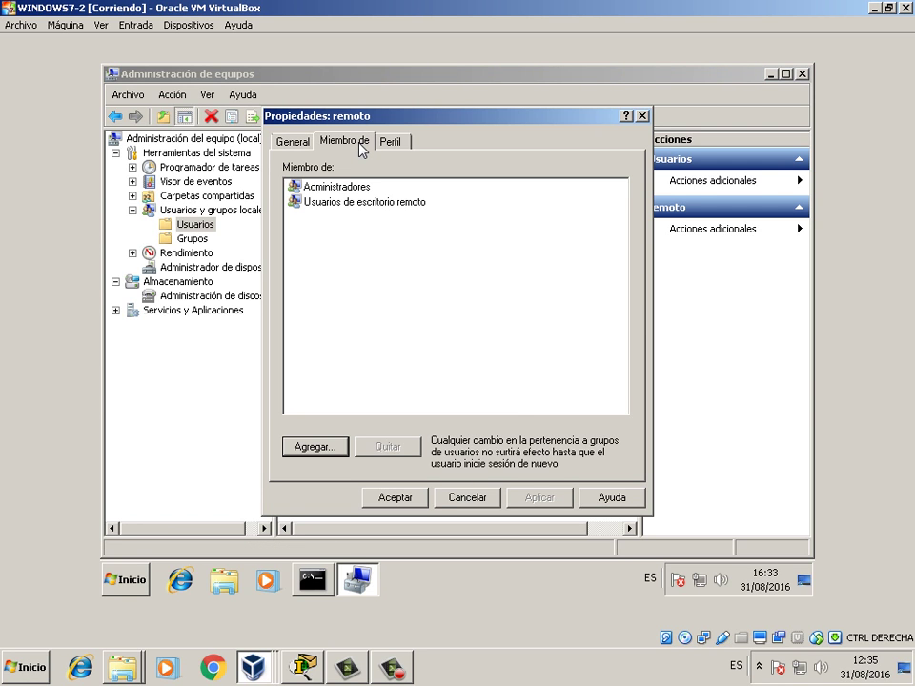
{"action": "left_click", "coordinate": [455, 496]}
- Switch to the WINDOWS7-1 virtual machine window and shift it left
{"action": "mouse_move", "coordinate": [295, 597]}
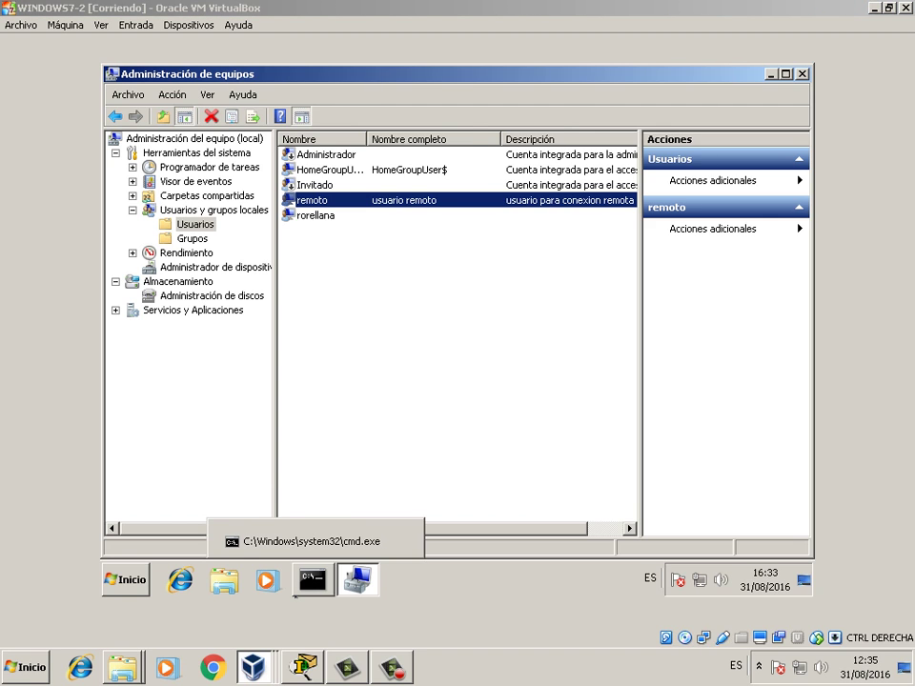
{"action": "key", "text": "alt+Tab"}
{"action": "left_click_drag", "start_coordinate": [745, 163], "coordinate": [660, 159]}
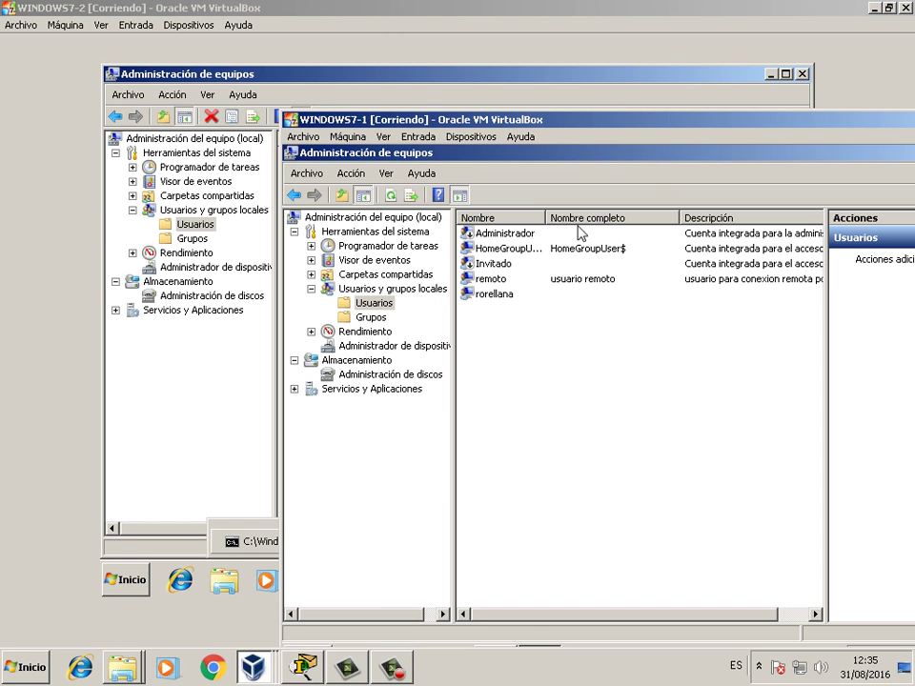
- On WINDOWS7-1, open remoto's group memberships and remove it from Usuarios
{"action": "right_click", "coordinate": [491, 277]}
{"action": "left_click", "coordinate": [546, 374]}
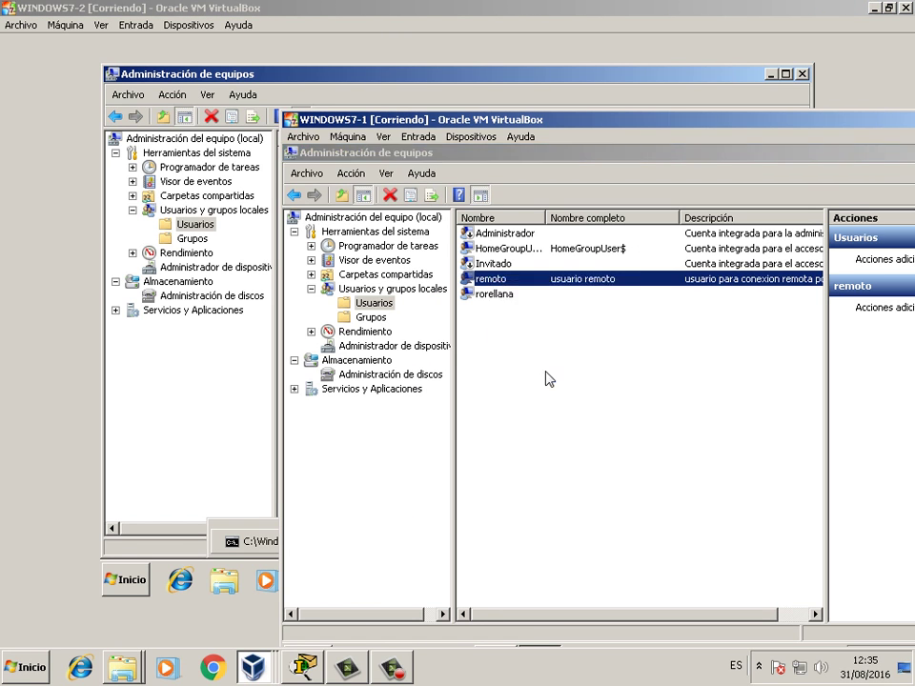
{"action": "left_click", "coordinate": [528, 225]}
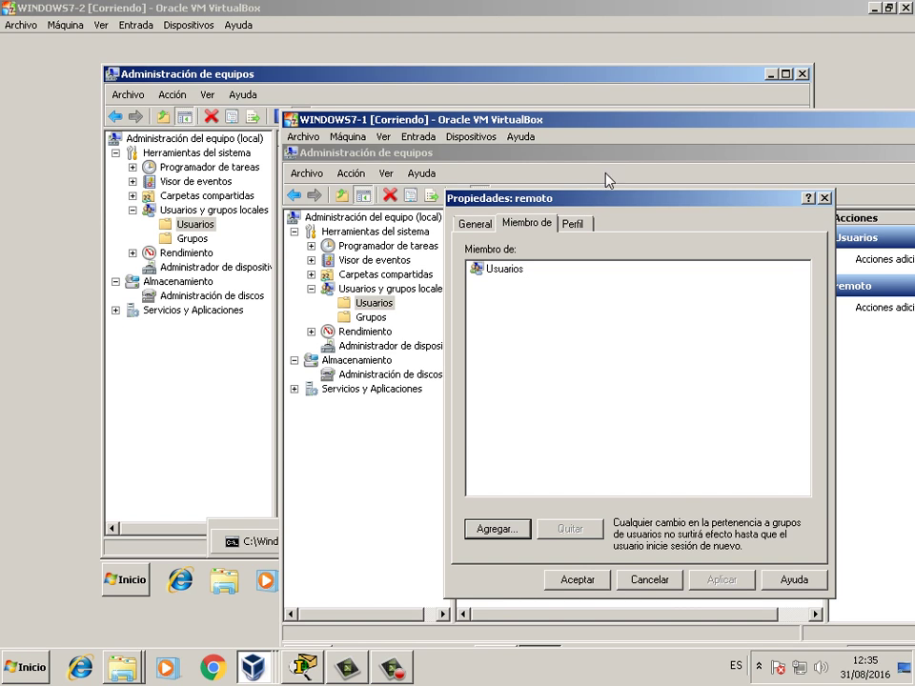
{"action": "left_click_drag", "start_coordinate": [614, 205], "coordinate": [546, 201]}
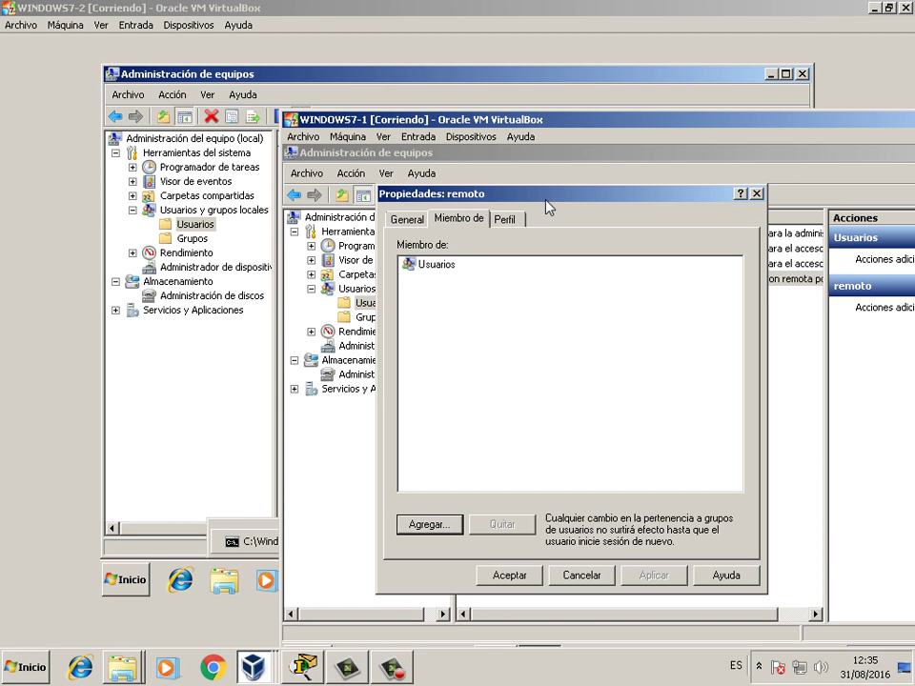
{"action": "left_click", "coordinate": [420, 266]}
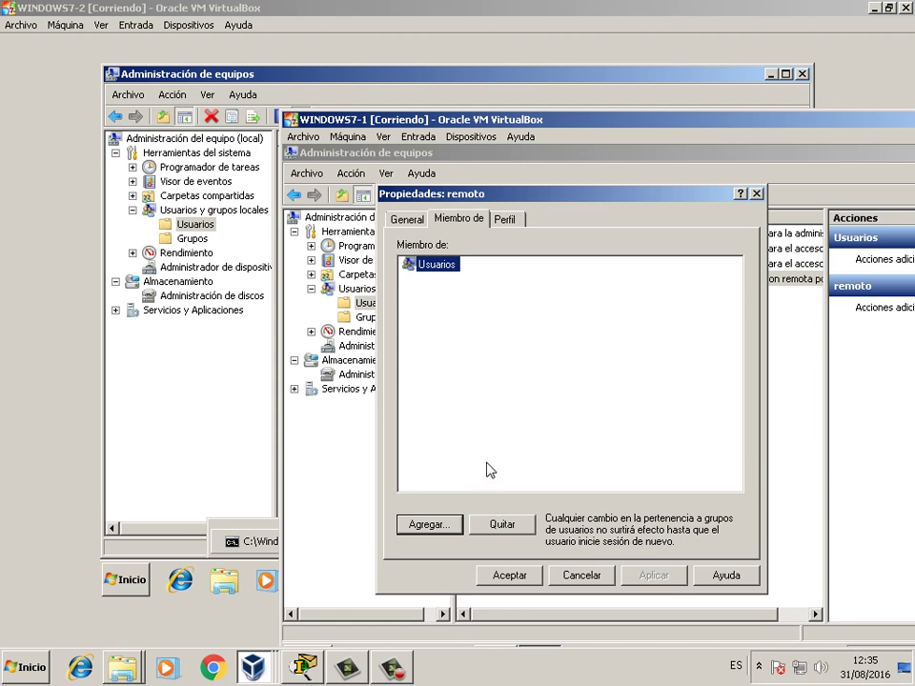
{"action": "left_click", "coordinate": [502, 524]}
{"action": "left_click_drag", "start_coordinate": [597, 195], "coordinate": [578, 156]}
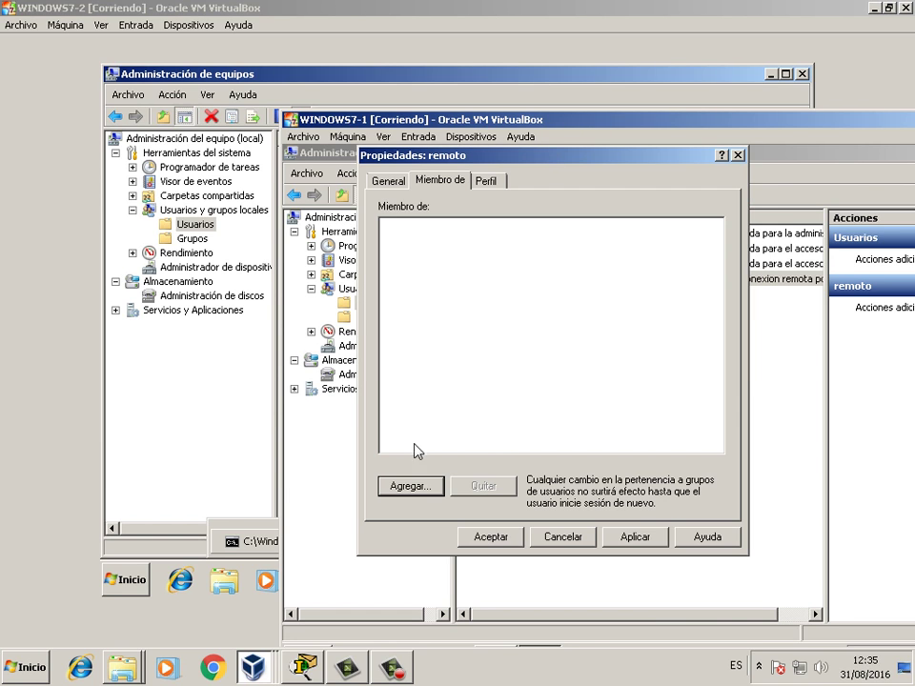
- Search all local groups and select Administradores and Usuarios de escritorio remoto
{"action": "left_click", "coordinate": [410, 487]}
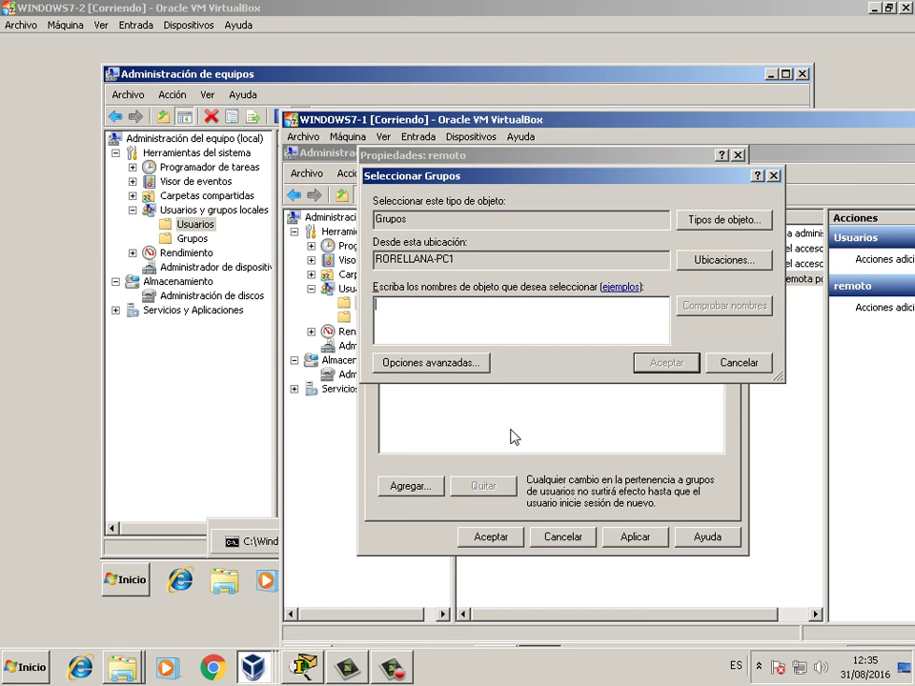
{"action": "left_click", "coordinate": [465, 365]}
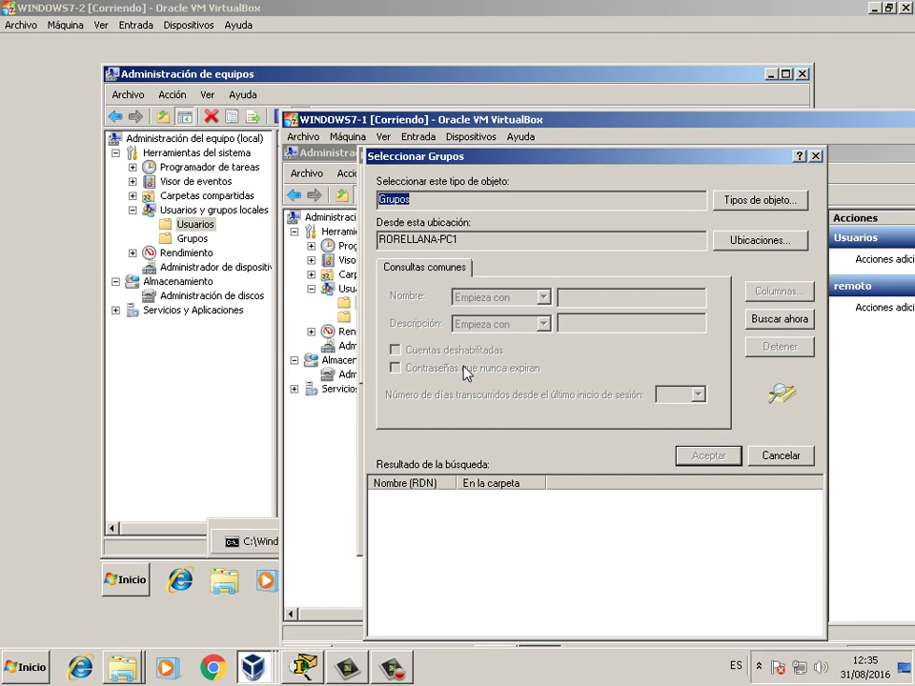
{"action": "left_click", "coordinate": [778, 327]}
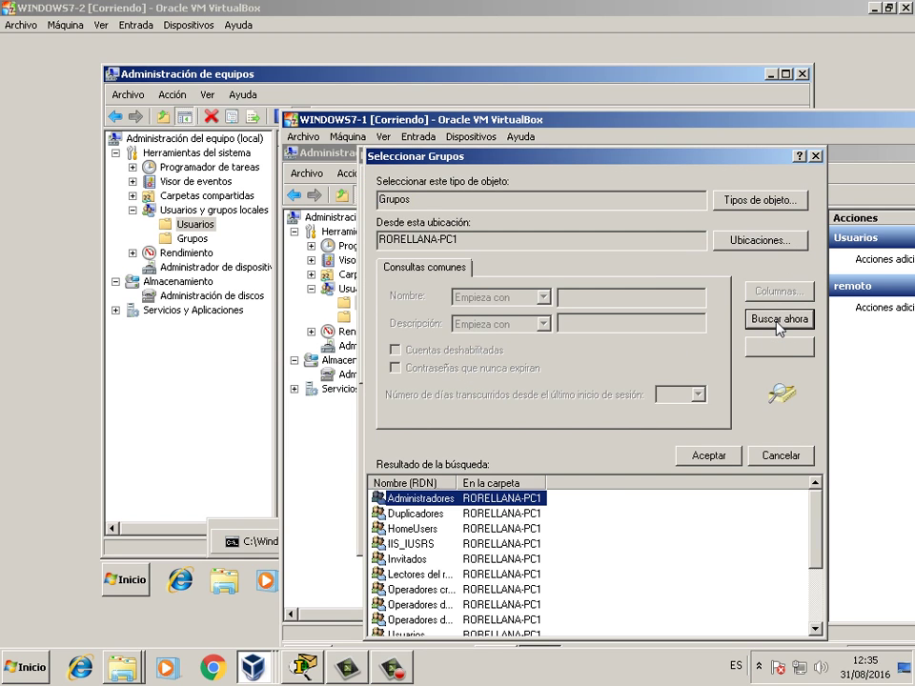
{"action": "left_click_drag", "start_coordinate": [645, 152], "coordinate": [615, 149]}
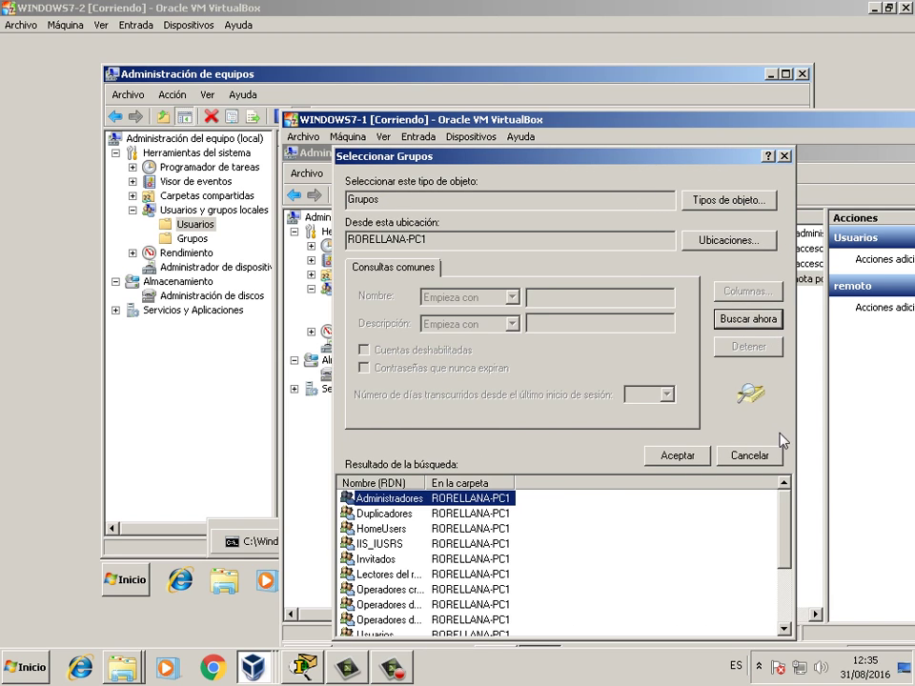
{"action": "left_click_drag", "start_coordinate": [788, 522], "coordinate": [786, 582]}
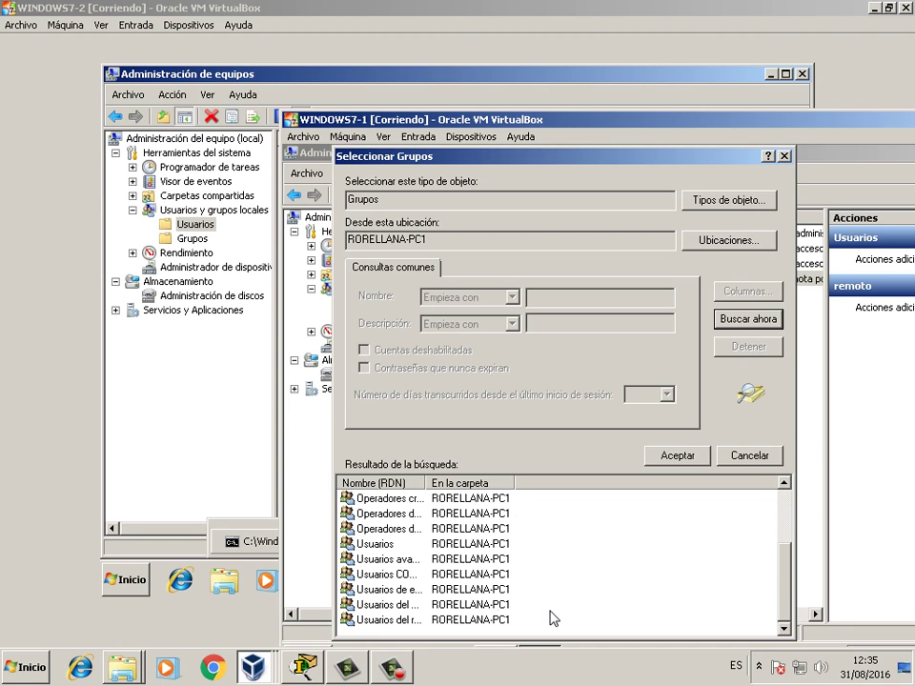
{"action": "left_click_drag", "start_coordinate": [427, 483], "coordinate": [476, 483]}
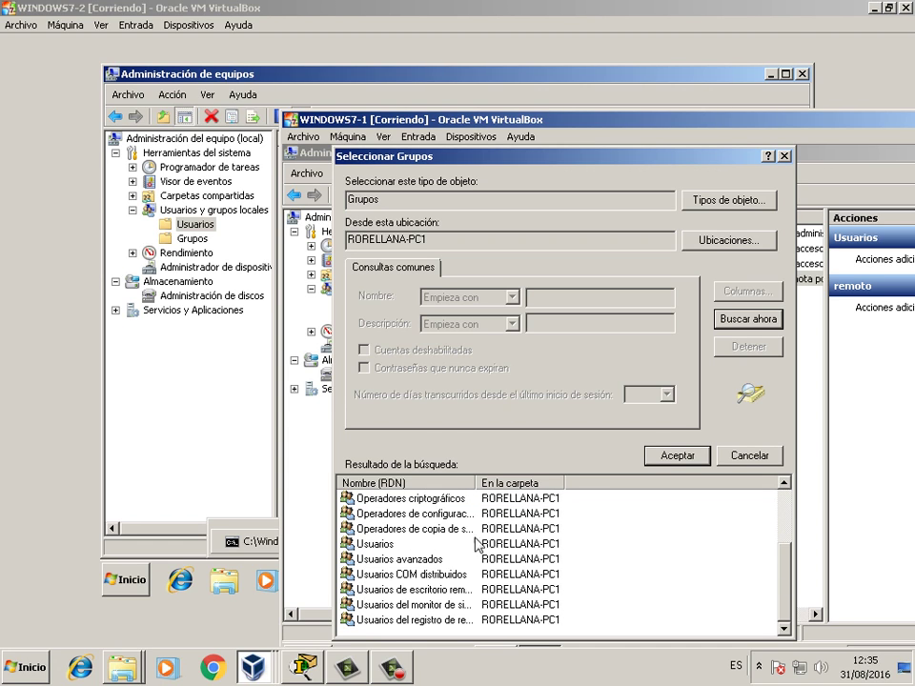
{"action": "left_click", "coordinate": [461, 591]}
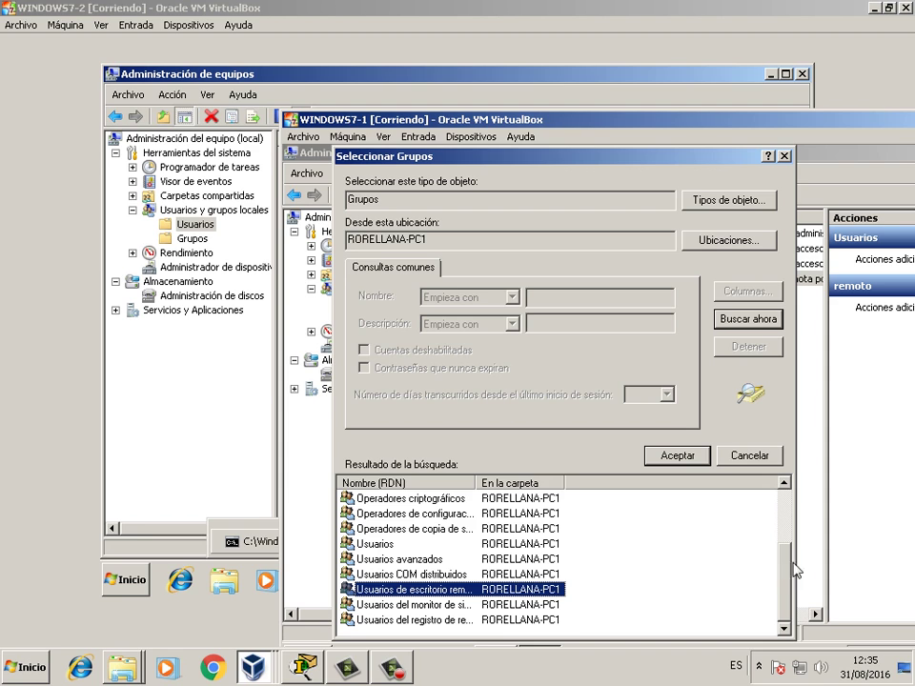
{"action": "left_click_drag", "start_coordinate": [784, 569], "coordinate": [791, 472]}
- Add both groups to remoto's memberships, apply, and close the properties
{"action": "left_click", "coordinate": [678, 456]}
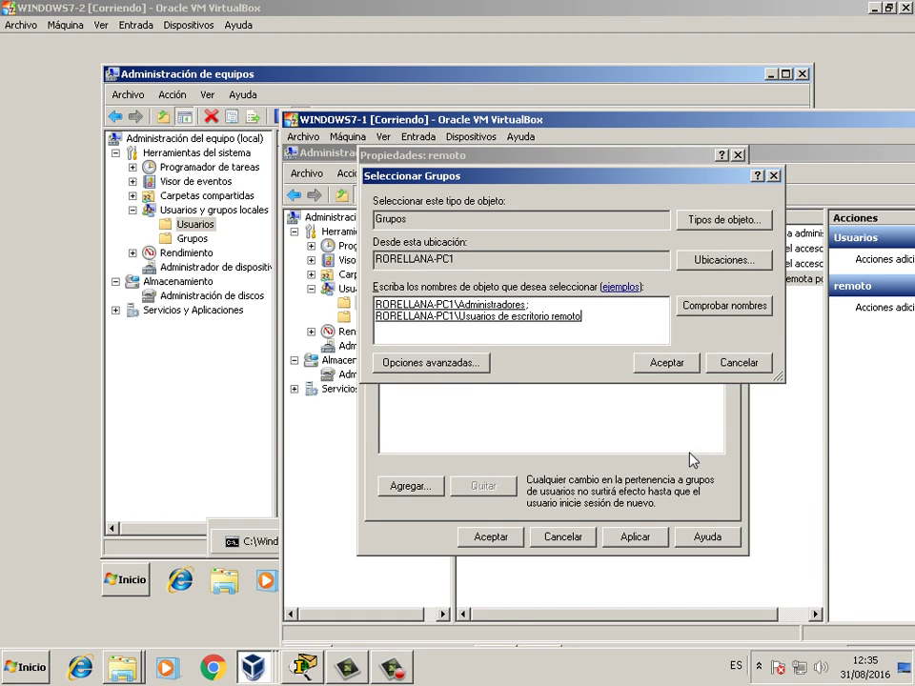
{"action": "left_click", "coordinate": [672, 362]}
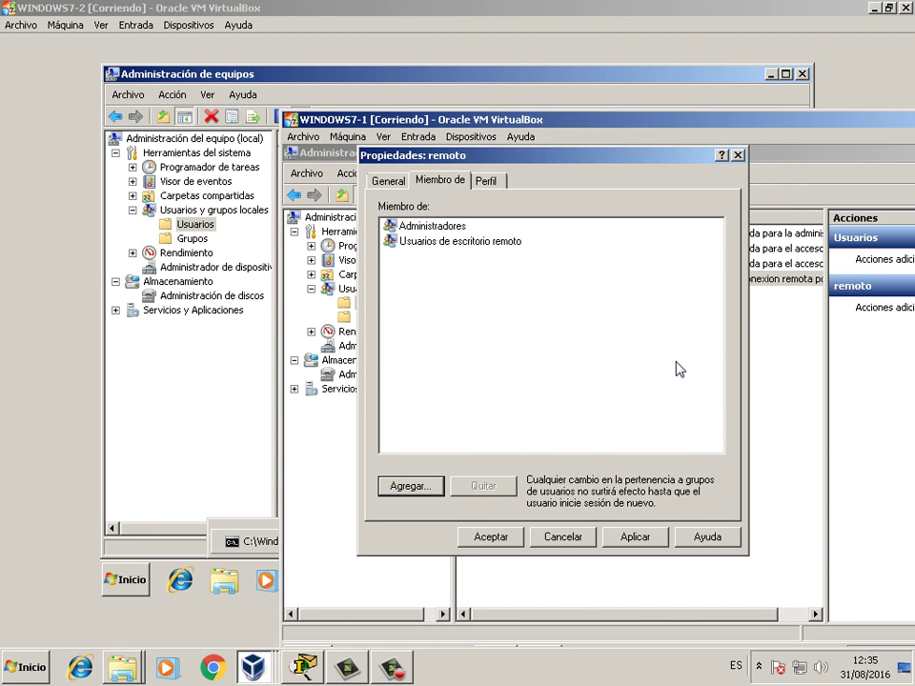
{"action": "left_click", "coordinate": [649, 538]}
{"action": "left_click", "coordinate": [512, 540]}
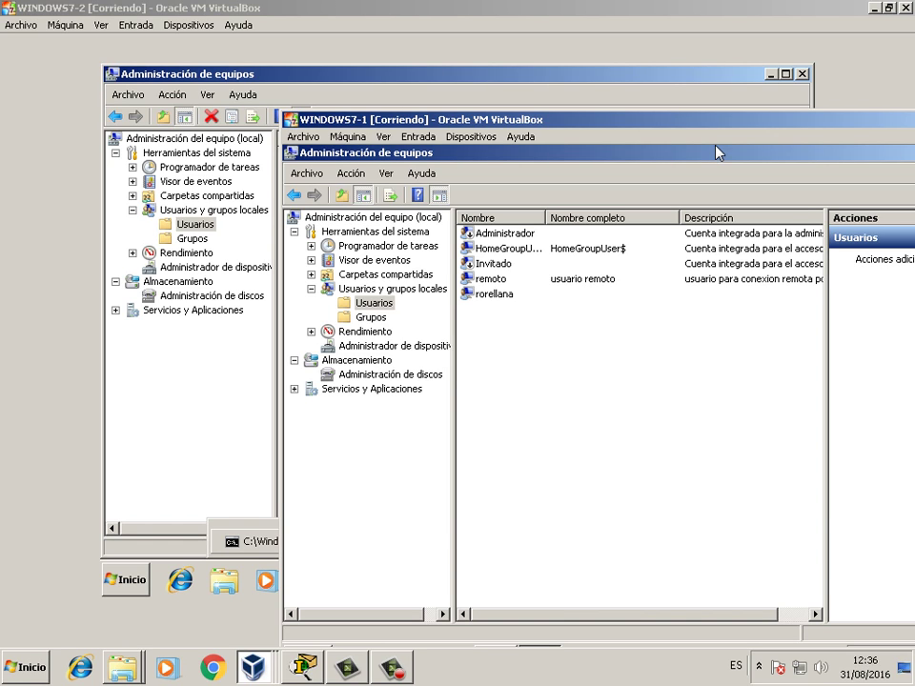
- Close Administración de equipos on WINDOWS7-1 and WINDOWS7-2, then open WINDOWS7-2's Start menu
{"action": "left_click_drag", "start_coordinate": [717, 152], "coordinate": [614, 147]}
{"action": "left_click", "coordinate": [884, 147]}
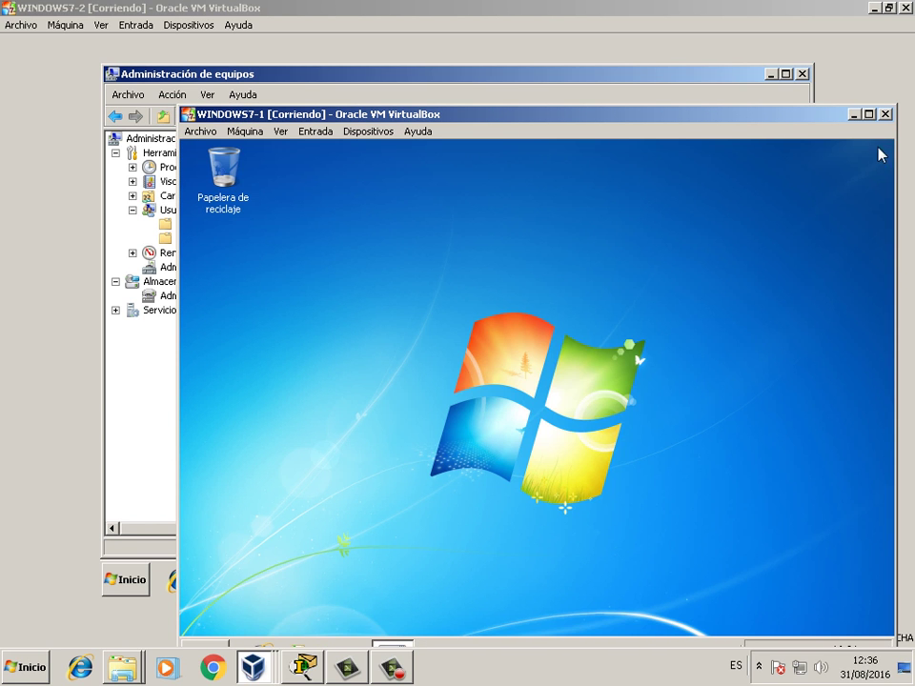
{"action": "left_click", "coordinate": [134, 374]}
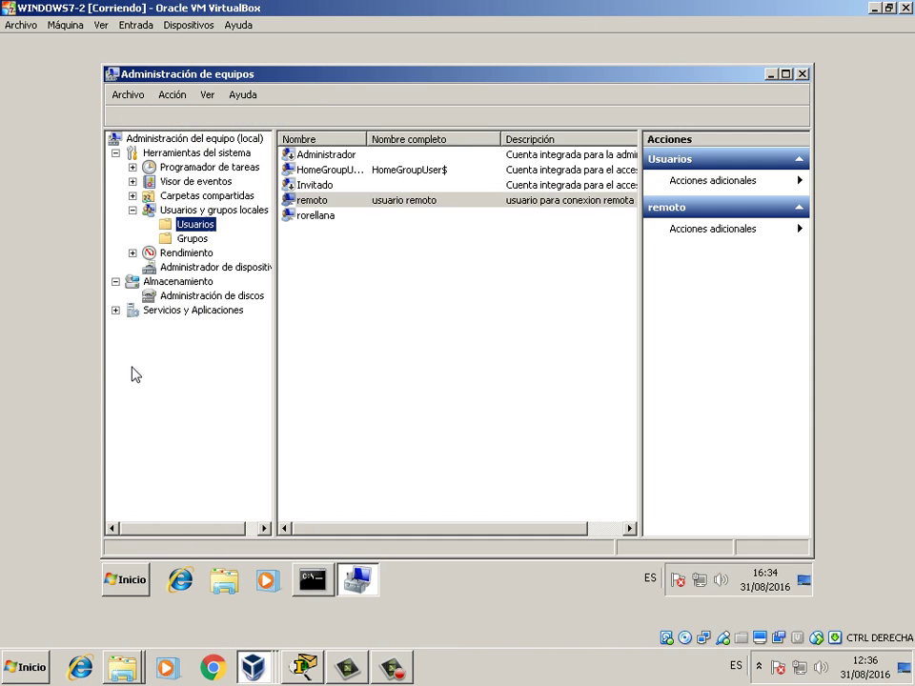
{"action": "left_click", "coordinate": [802, 74]}
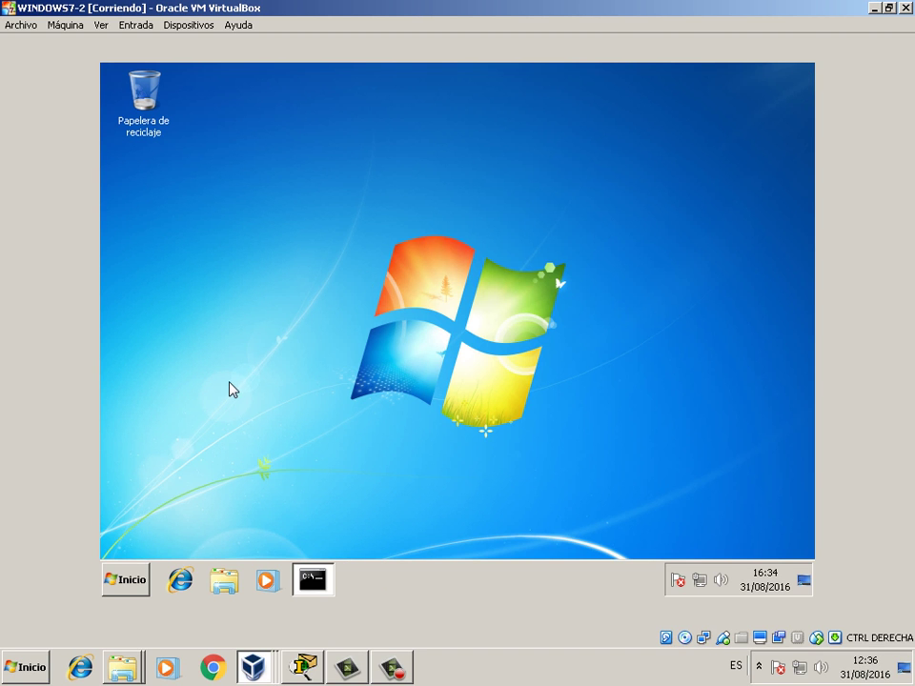
{"action": "left_click", "coordinate": [136, 584]}
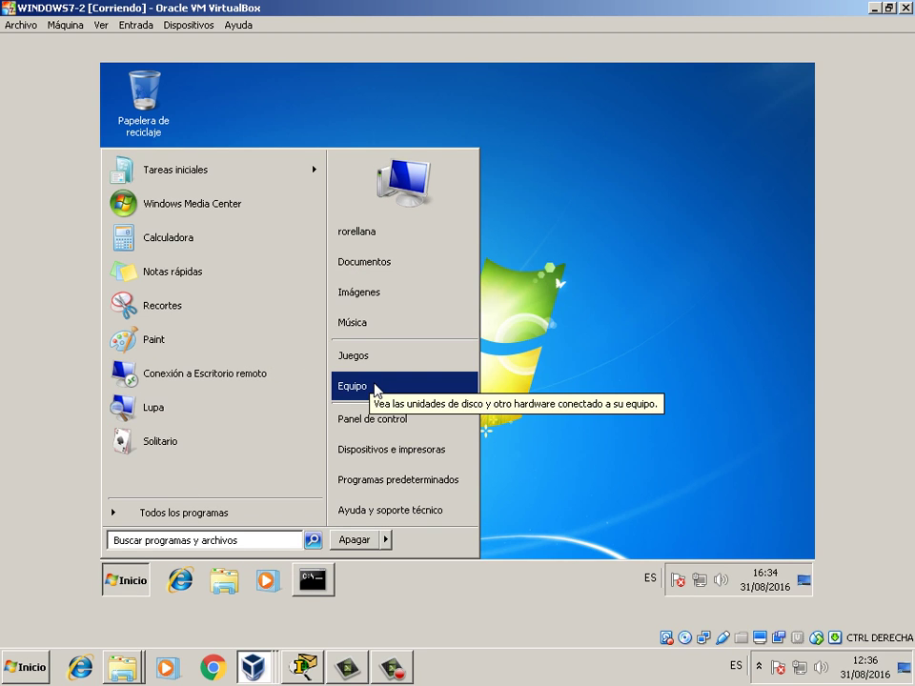
- Open WINDOWS7-2's Propiedades del sistema via Equipo > Propiedades on the Acceso remoto page
{"action": "right_click", "coordinate": [377, 385]}
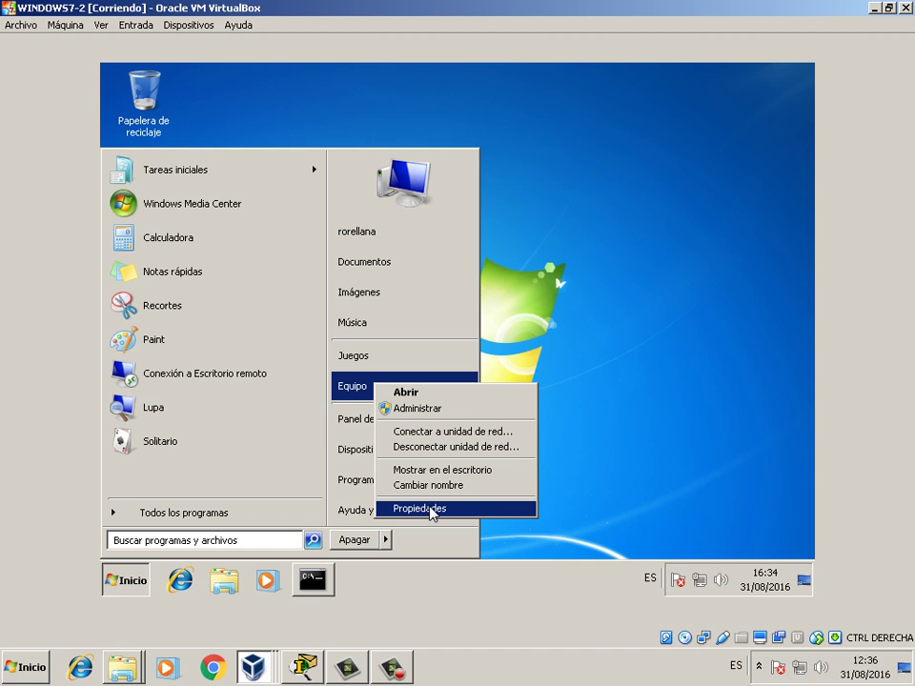
{"action": "left_click", "coordinate": [434, 510]}
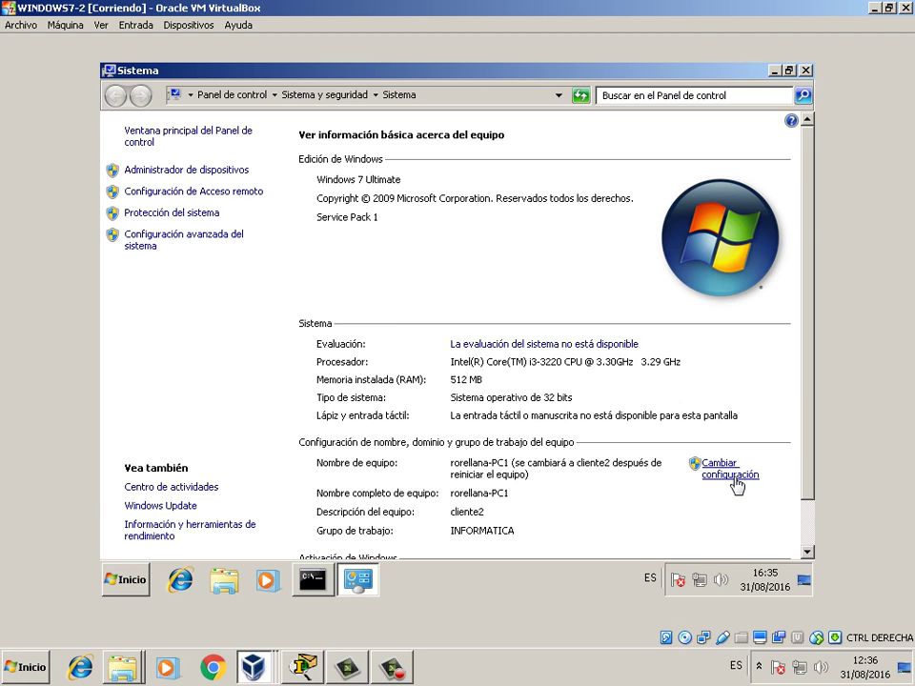
{"action": "left_click", "coordinate": [730, 473]}
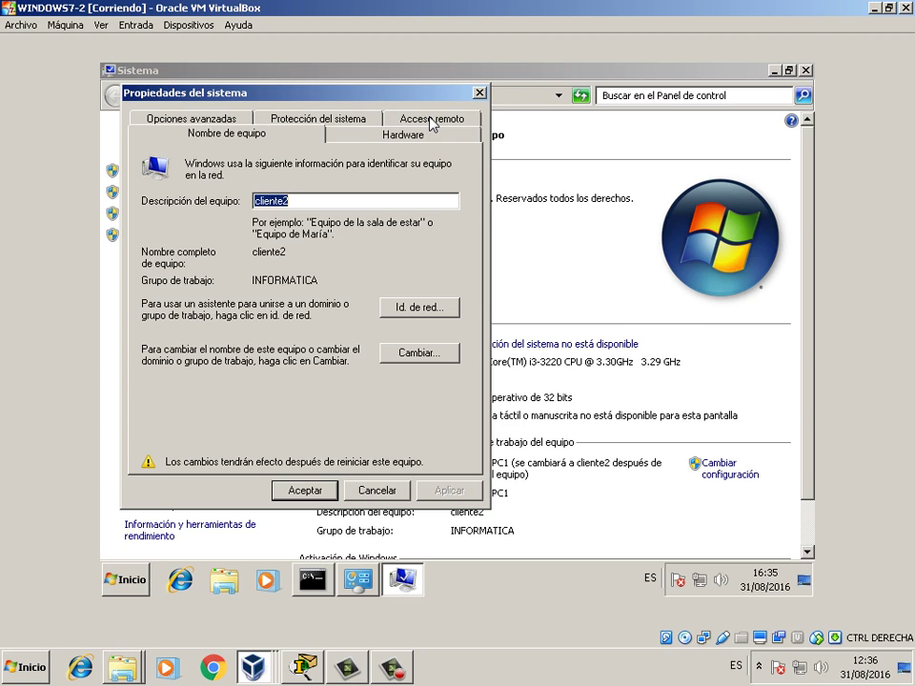
{"action": "left_click", "coordinate": [432, 120]}
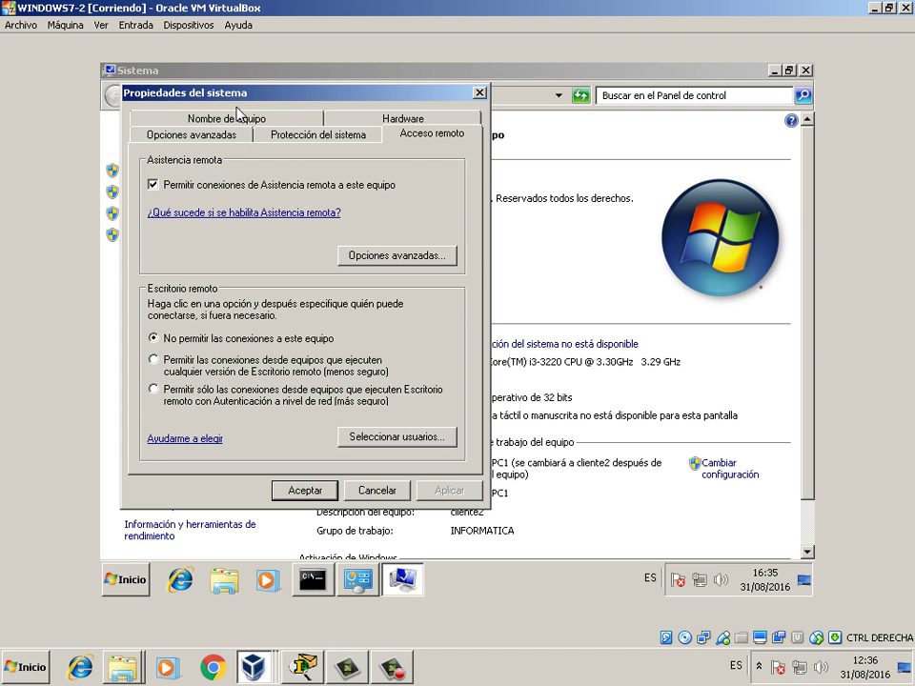
- Disable Asistencia remota, allow Escritorio remoto from any version with remoto permitted, and save
{"action": "left_click_drag", "start_coordinate": [179, 92], "coordinate": [217, 152]}
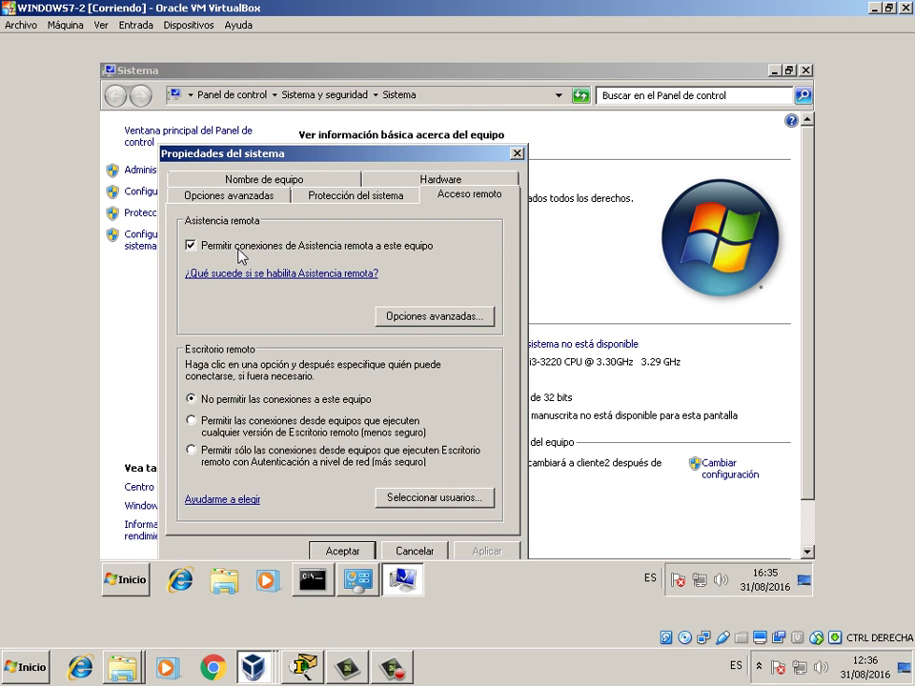
{"action": "left_click", "coordinate": [273, 246]}
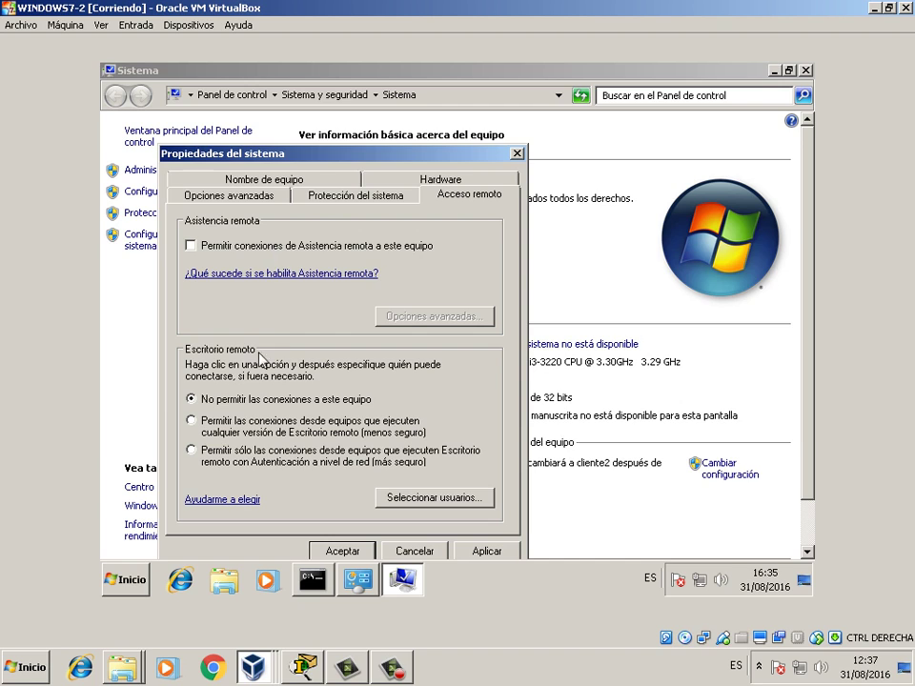
{"action": "left_click", "coordinate": [232, 433]}
{"action": "left_click_drag", "start_coordinate": [448, 155], "coordinate": [389, 127]}
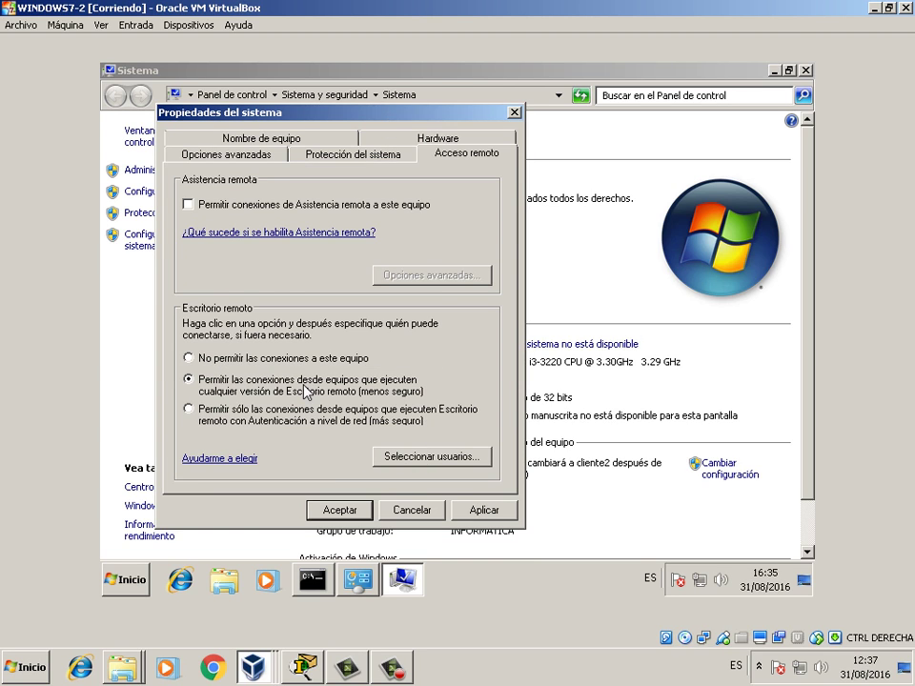
{"action": "left_click", "coordinate": [422, 458]}
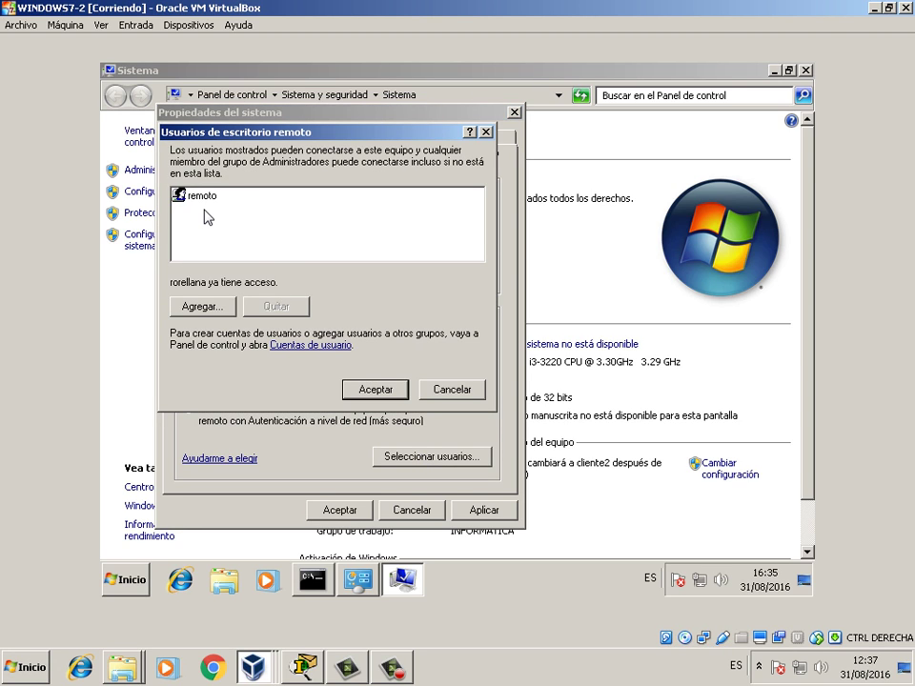
{"action": "left_click", "coordinate": [354, 389]}
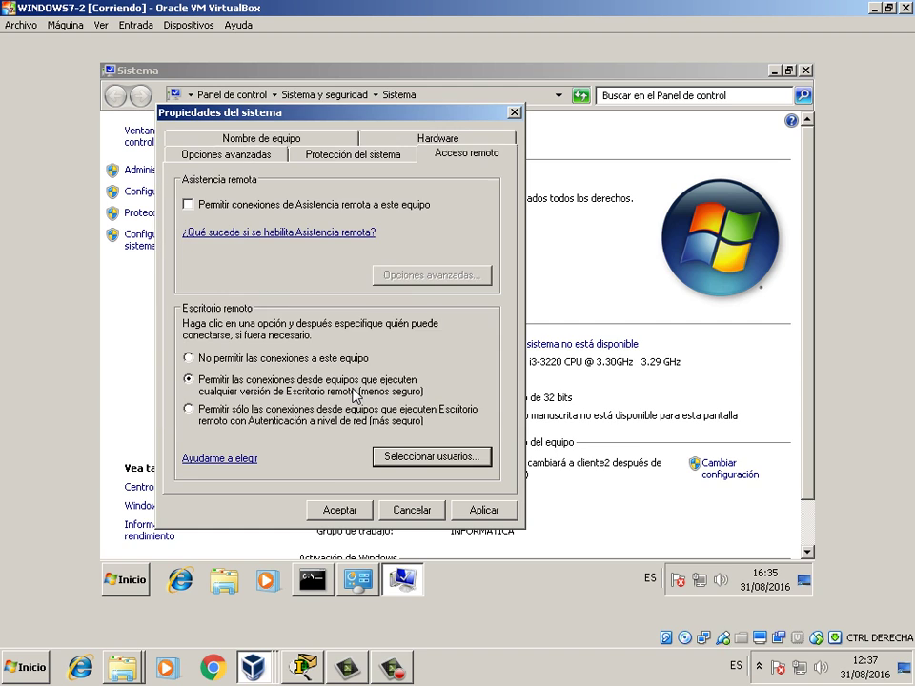
{"action": "left_click", "coordinate": [341, 511]}
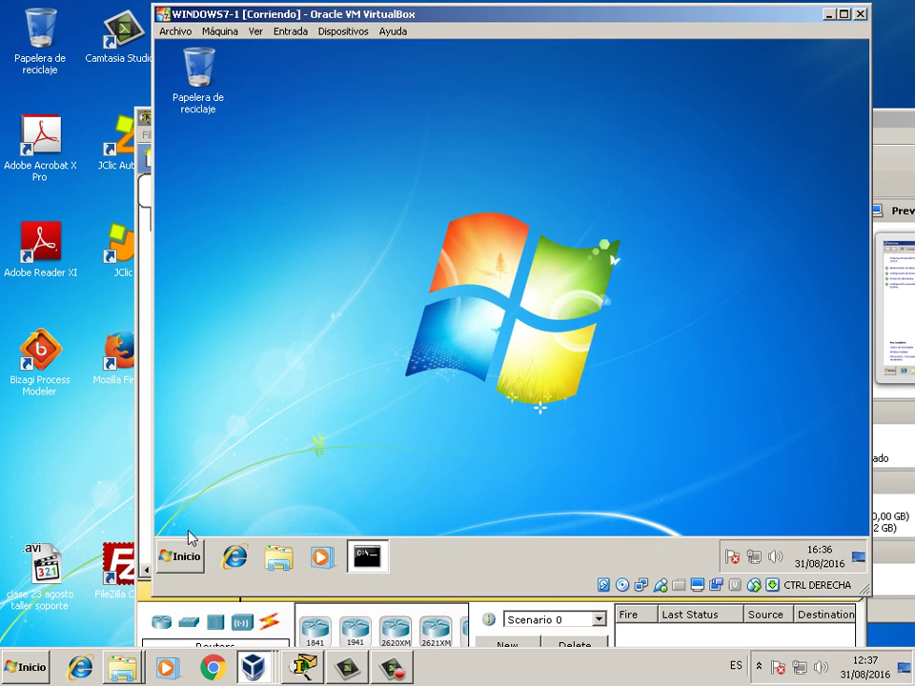
- Open WINDOWS7-1's Propiedades del sistema through Equipo > Propiedades > Cambiar configuración
{"action": "left_click", "coordinate": [187, 558]}
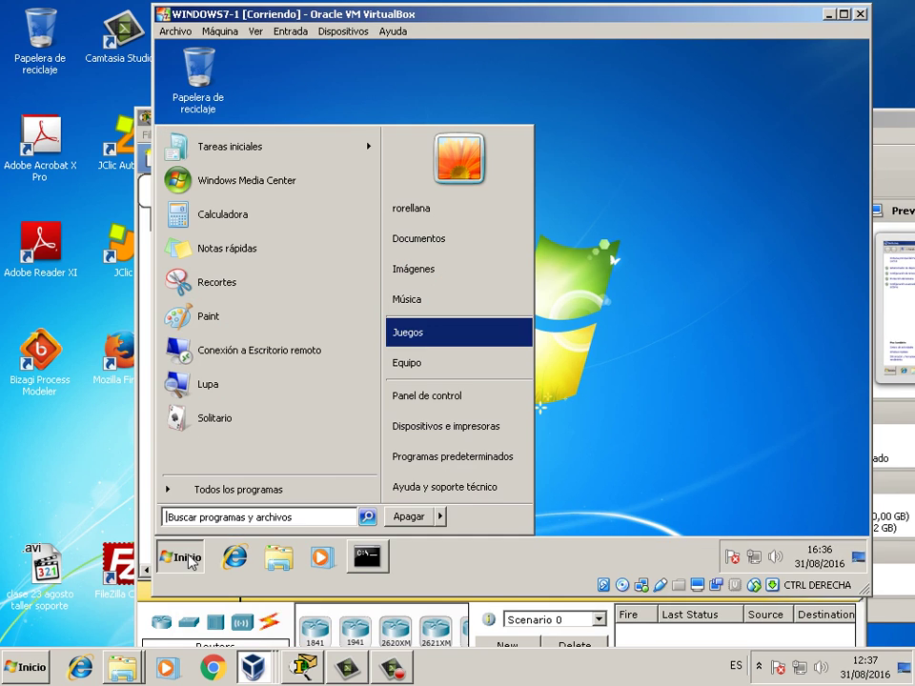
{"action": "right_click", "coordinate": [418, 367]}
{"action": "left_click", "coordinate": [445, 491]}
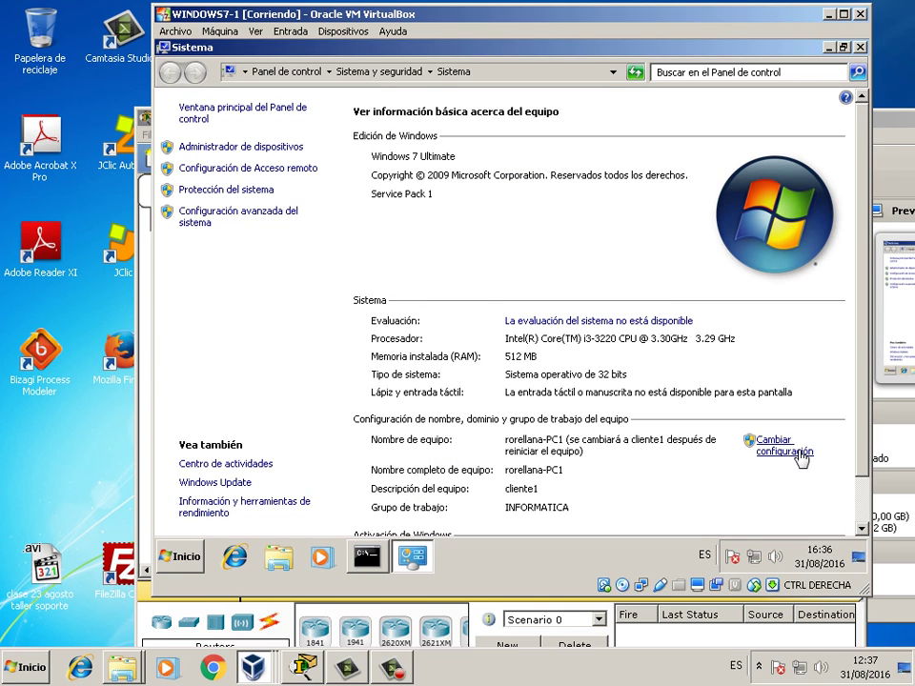
{"action": "left_click", "coordinate": [797, 454]}
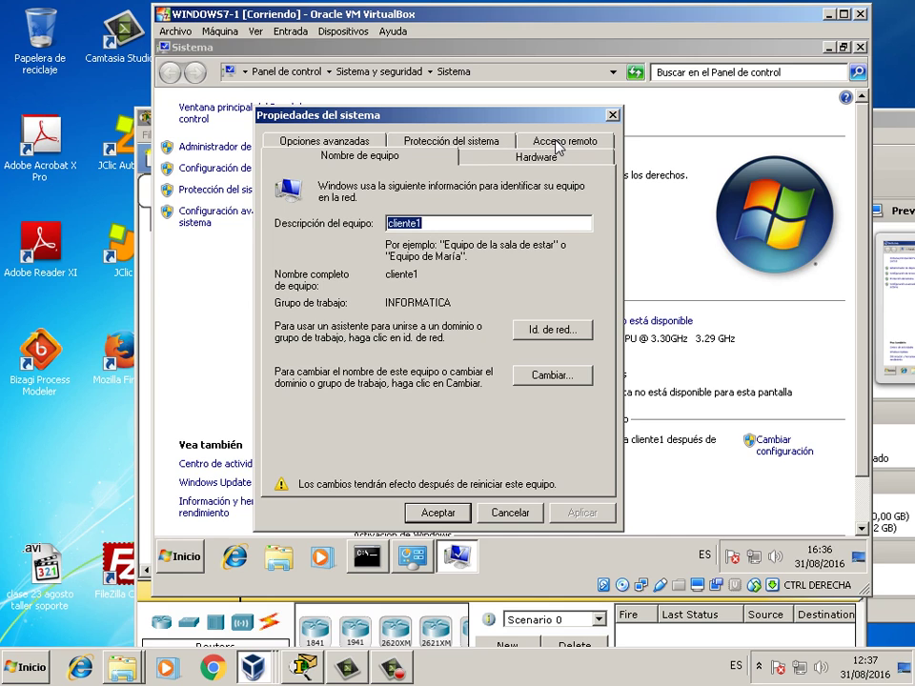
- On WINDOWS7-1's Acceso remoto page, disable Asistencia remota, confirm remoto as permitted user, save, and minimize Sistema
{"action": "left_click", "coordinate": [559, 143]}
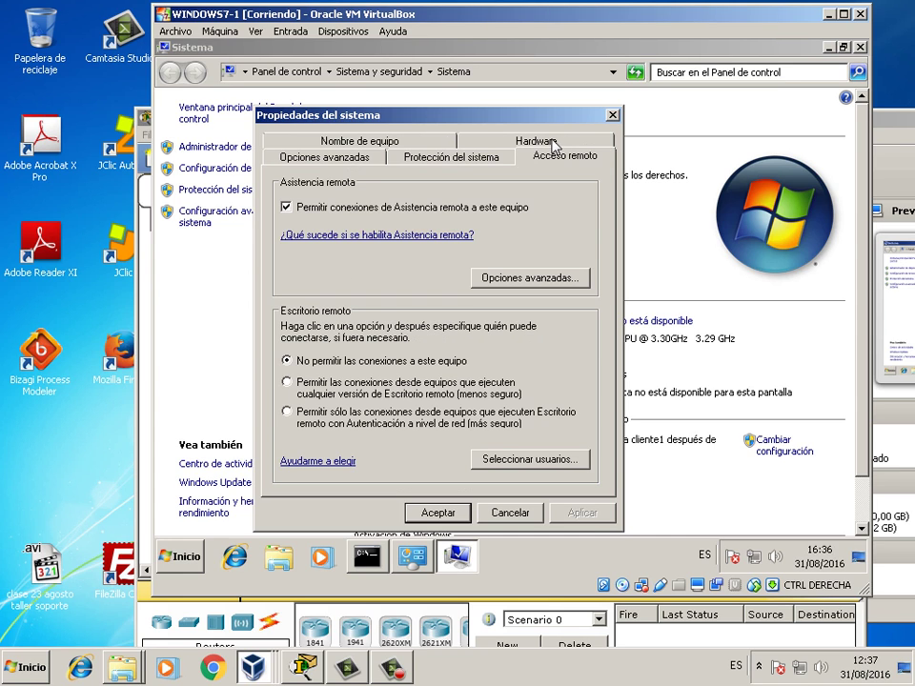
{"action": "left_click", "coordinate": [325, 212]}
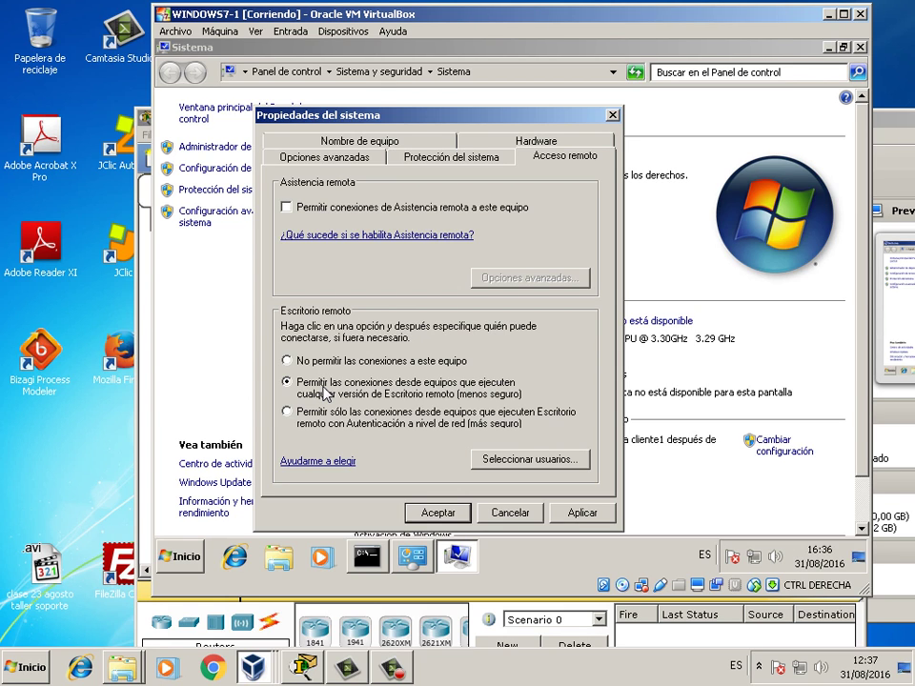
{"action": "left_click", "coordinate": [511, 459]}
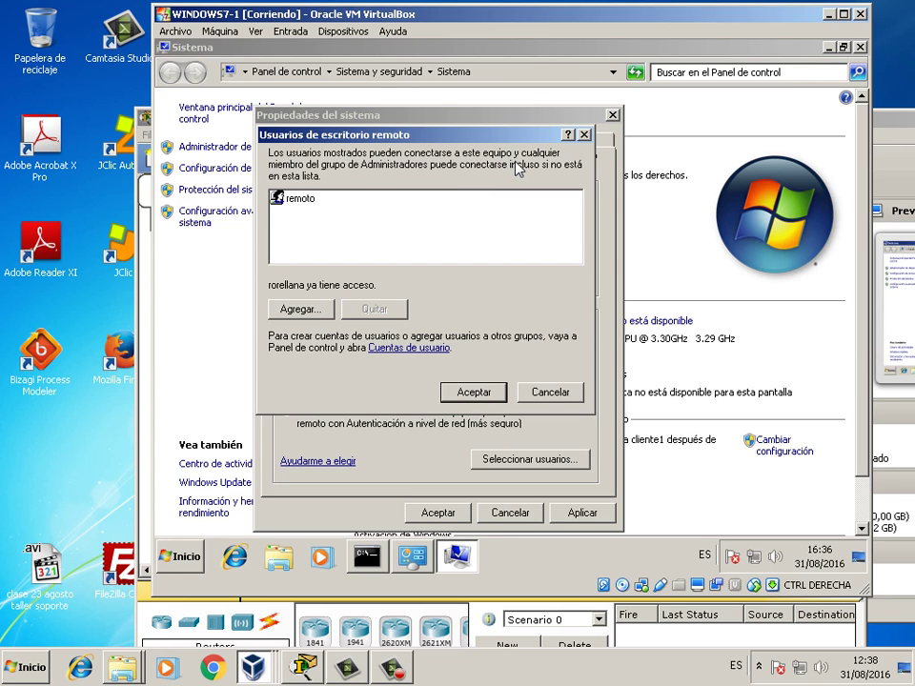
{"action": "left_click", "coordinate": [474, 392]}
{"action": "left_click", "coordinate": [438, 514]}
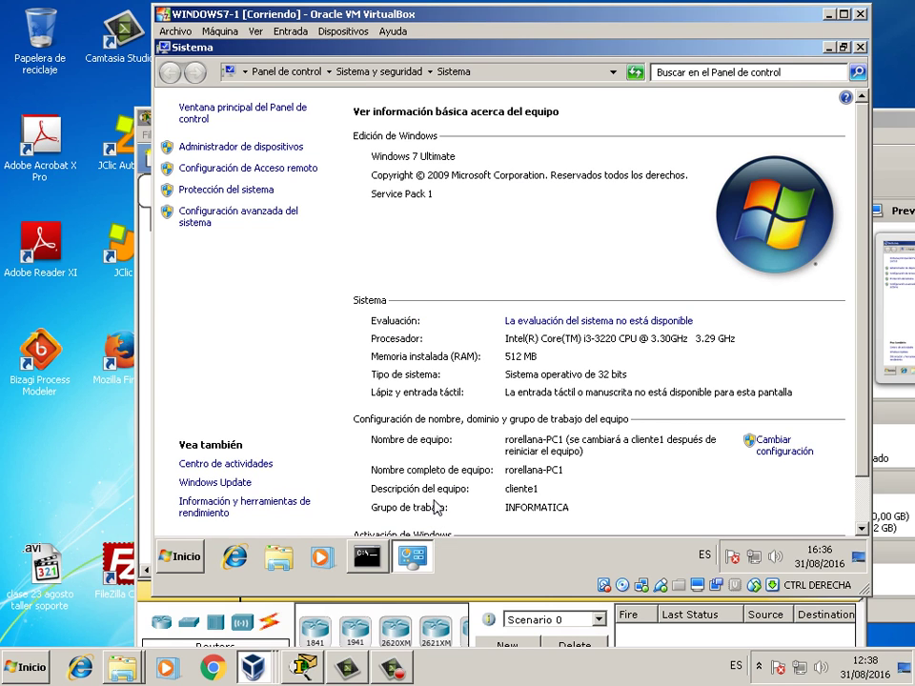
{"action": "left_click", "coordinate": [829, 47]}
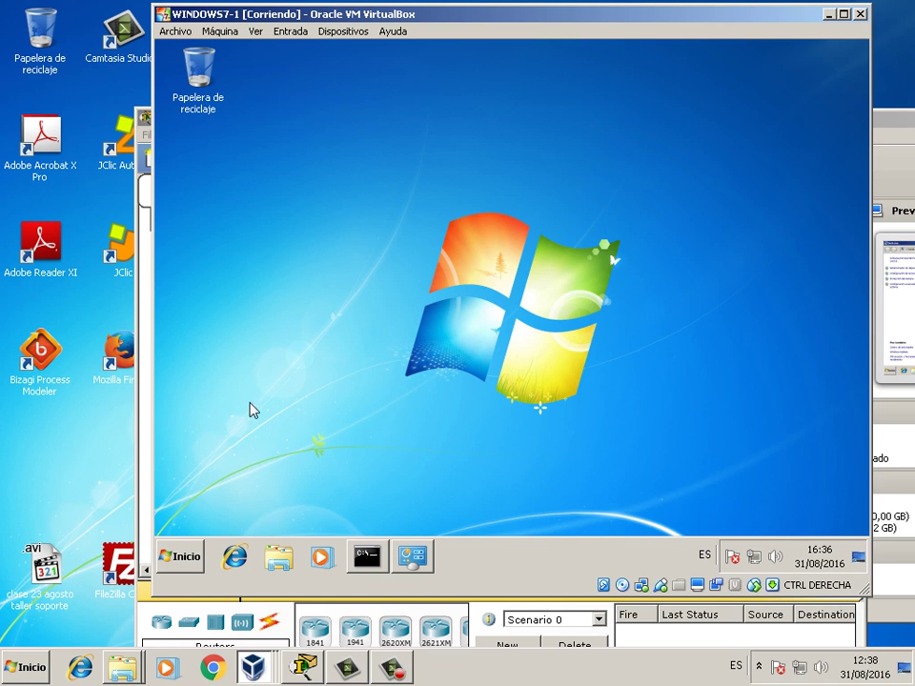
{"action": "key", "text": "alt+Tab"}
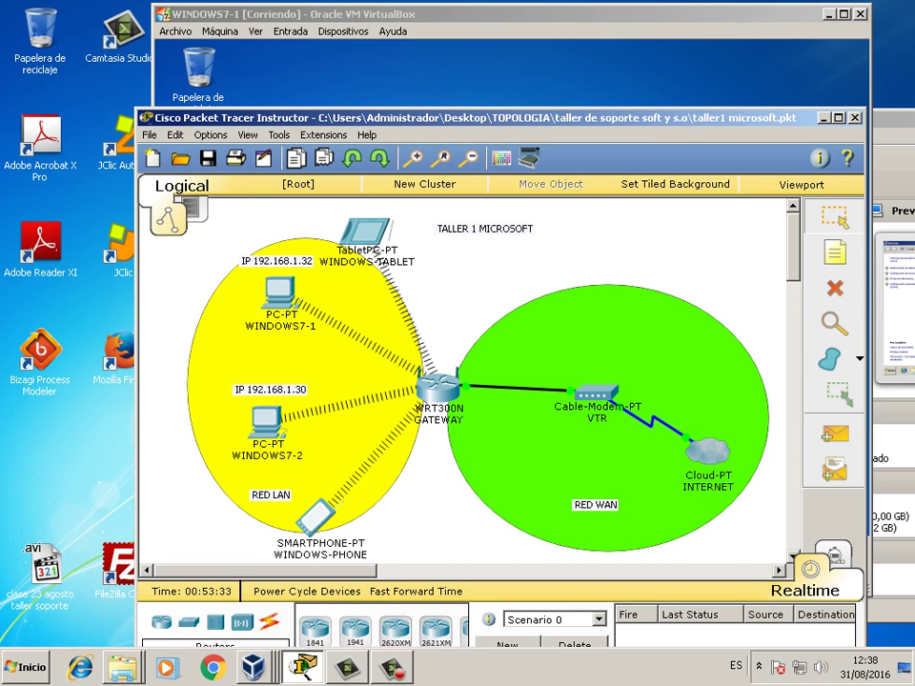
{"action": "mouse_move", "coordinate": [276, 291]}
{"action": "left_click", "coordinate": [277, 76]}
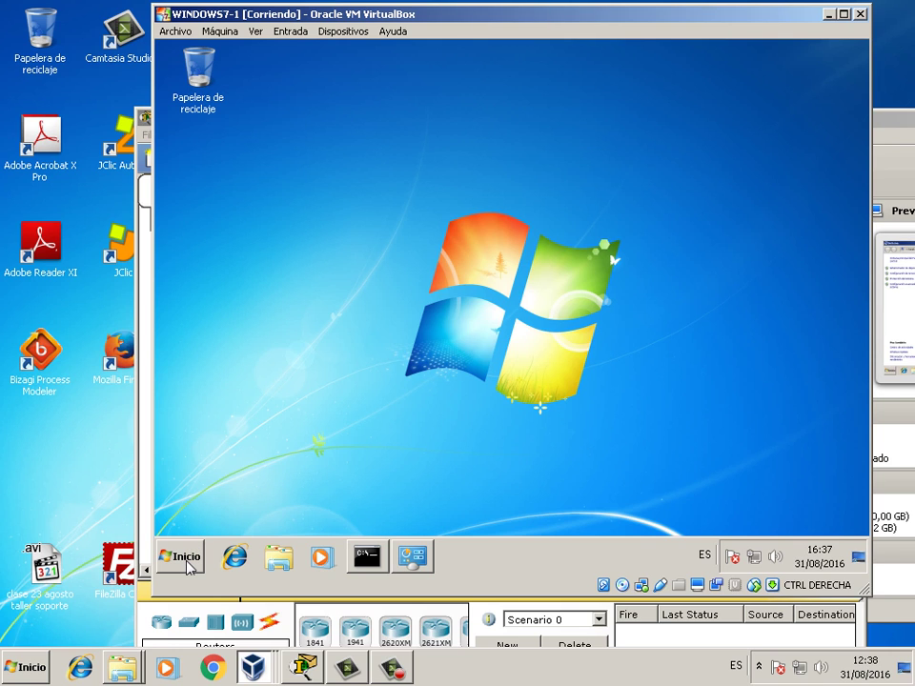
- Launch Conexión a Escritorio remoto in WINDOWS7-1 by searching 'esc' in the Inicio menu
{"action": "left_click", "coordinate": [187, 566]}
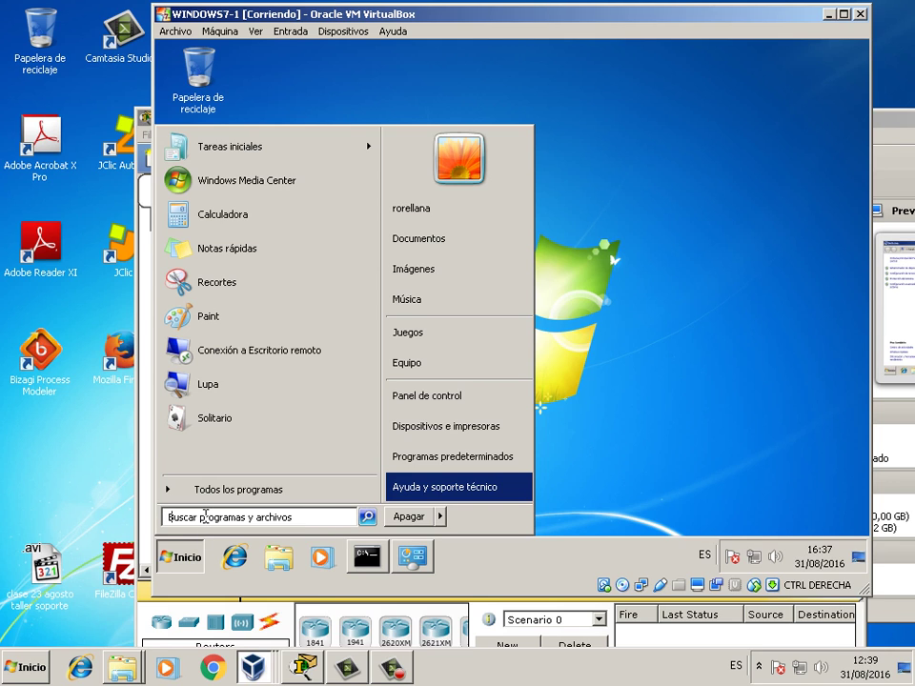
{"action": "type", "text": "esc"}
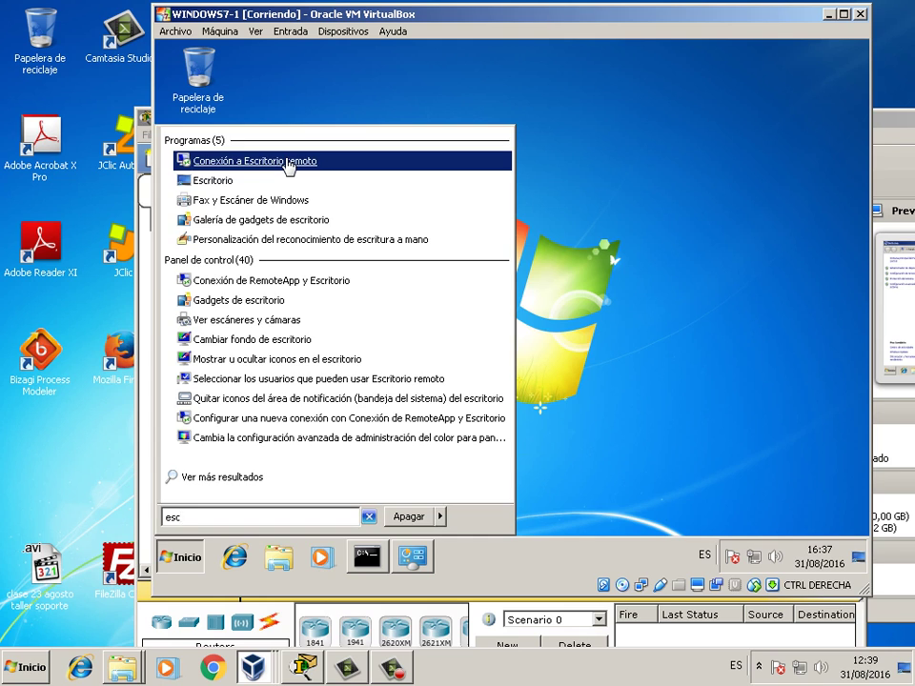
{"action": "left_click", "coordinate": [288, 162]}
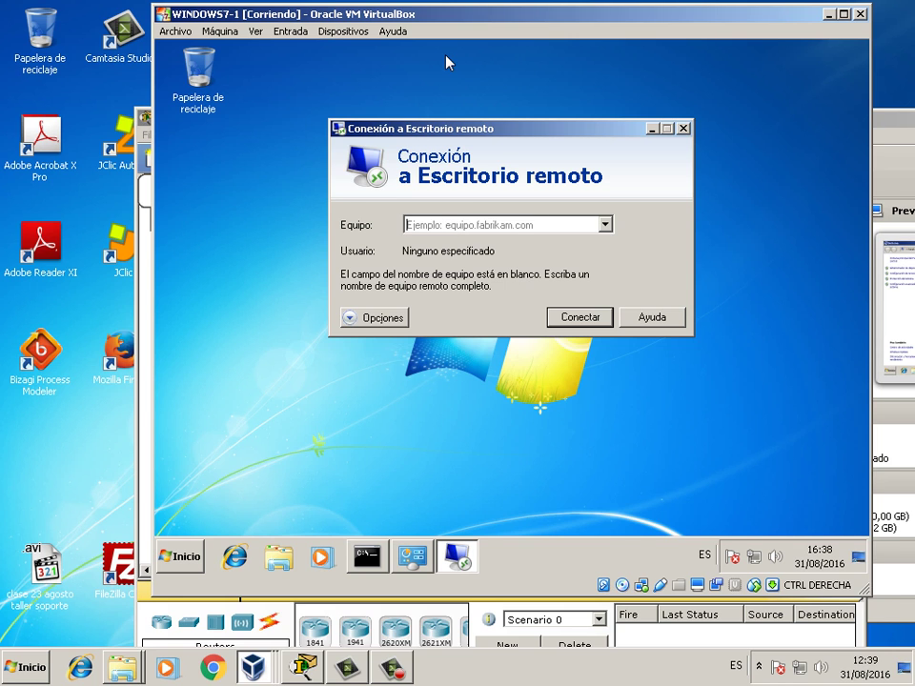
{"action": "left_click_drag", "start_coordinate": [445, 63], "coordinate": [440, 487]}
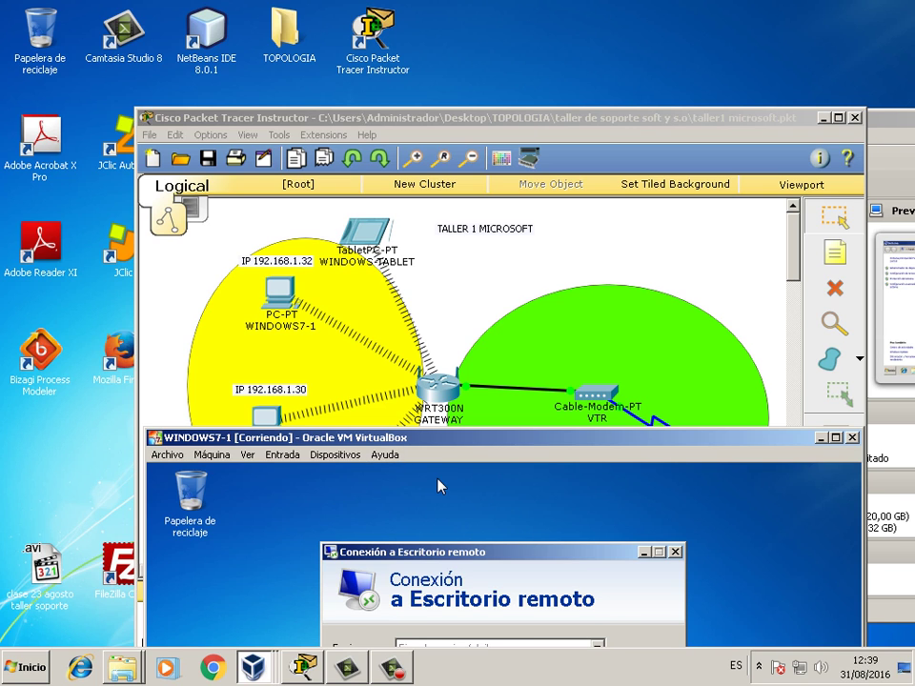
- Enter 192.168.1.30 as the Equipo in Conexión a Escritorio remoto
{"action": "left_click_drag", "start_coordinate": [439, 438], "coordinate": [459, 89]}
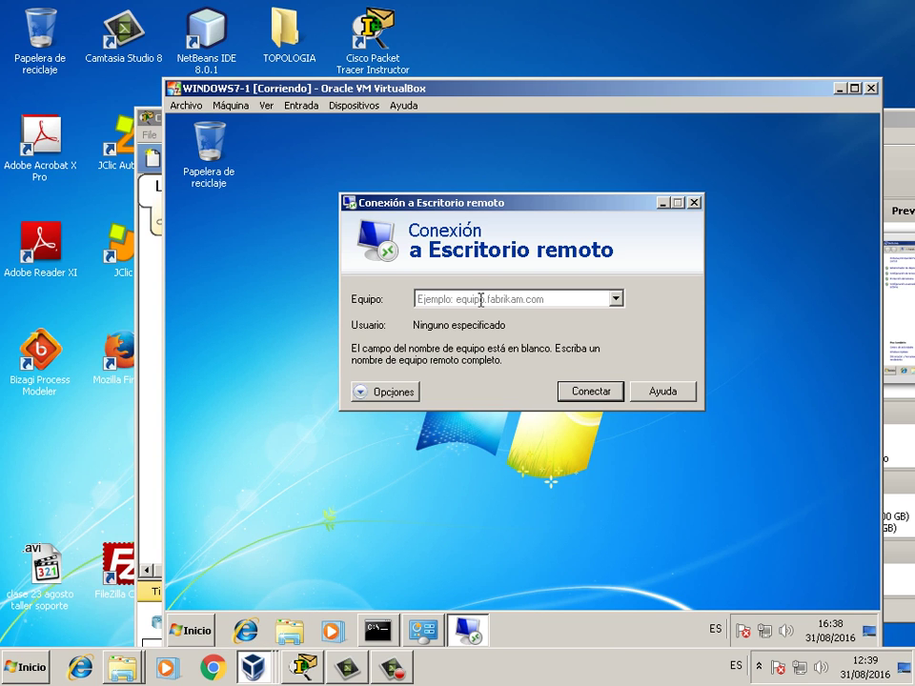
{"action": "type", "text": "192"}
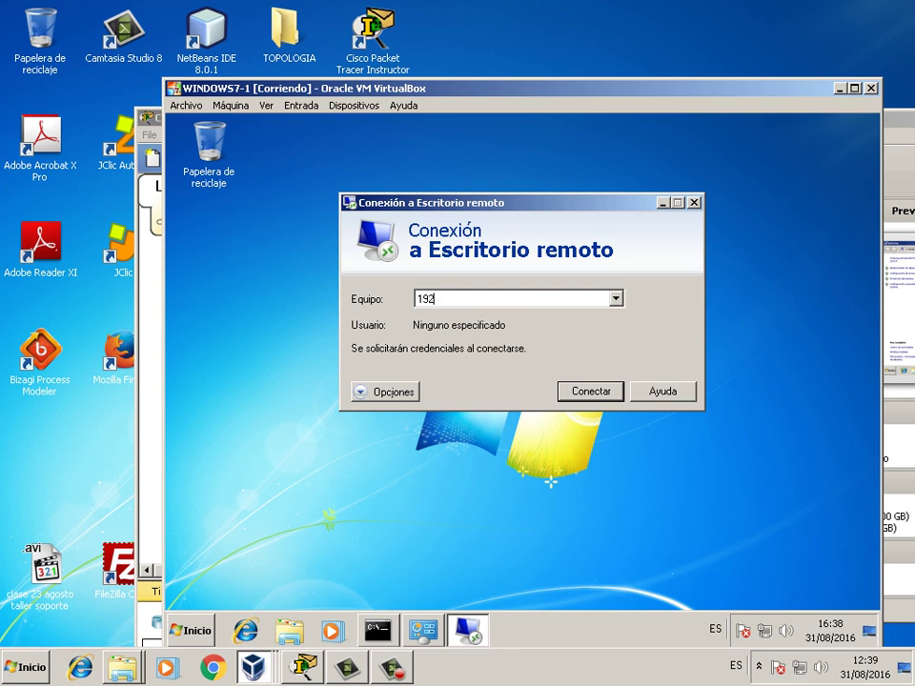
{"action": "type", "text": ".168.1.30"}
{"action": "left_click_drag", "start_coordinate": [467, 126], "coordinate": [560, 122]}
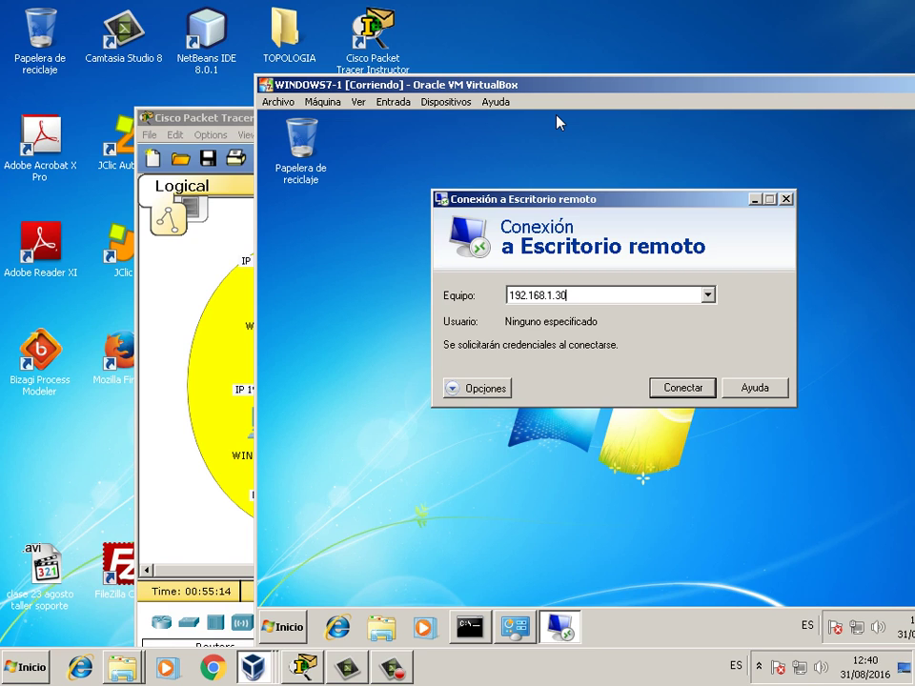
- Connect to 192.168.1.30 with another account: user remoto and its password
{"action": "left_click", "coordinate": [690, 390]}
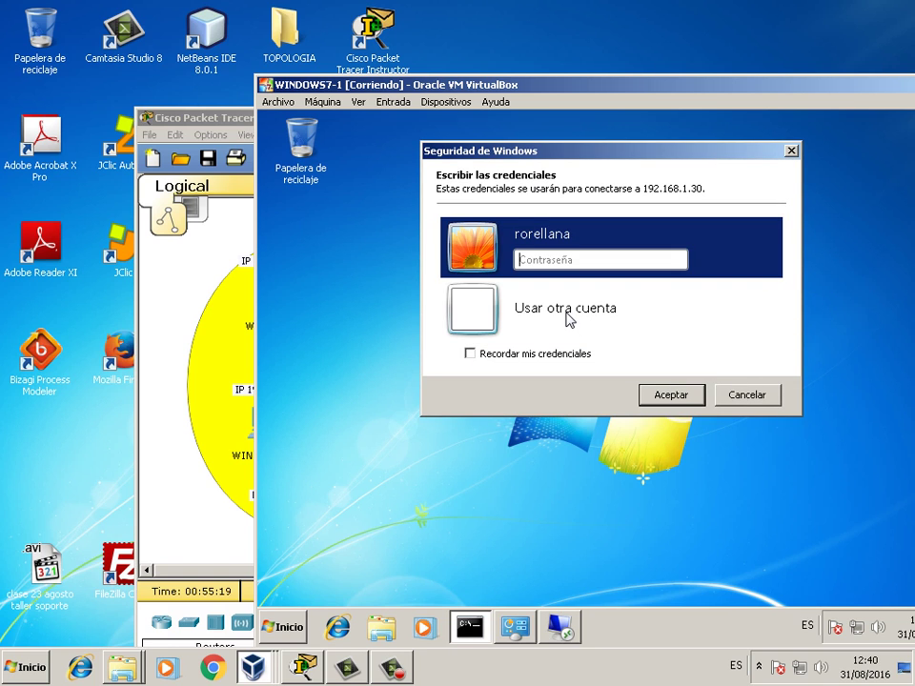
{"action": "left_click", "coordinate": [569, 320]}
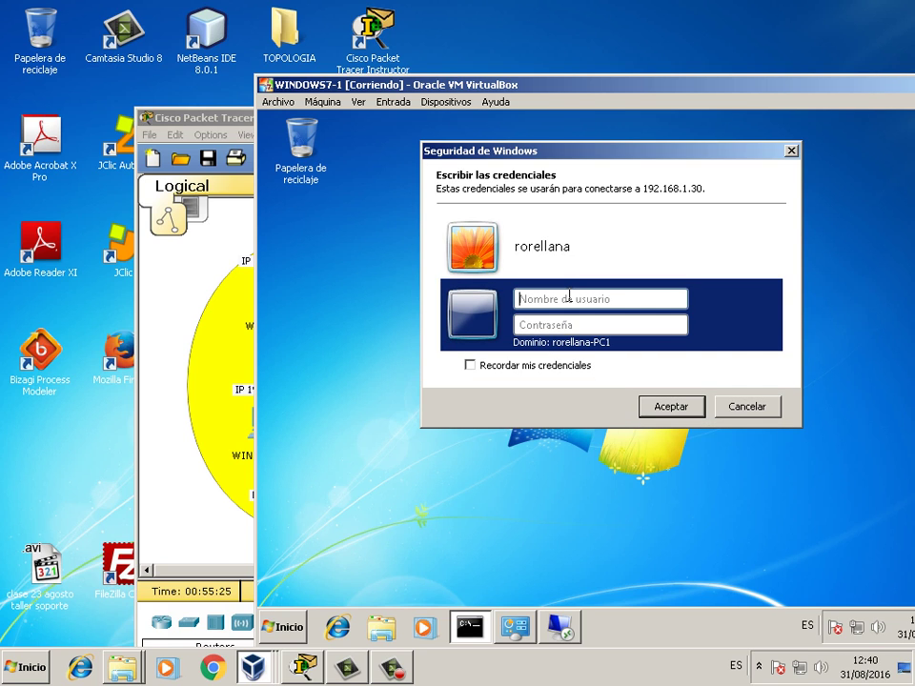
{"action": "type", "text": "remoto"}
{"action": "key", "text": "Tab"}
{"action": "type", "text": "********"}
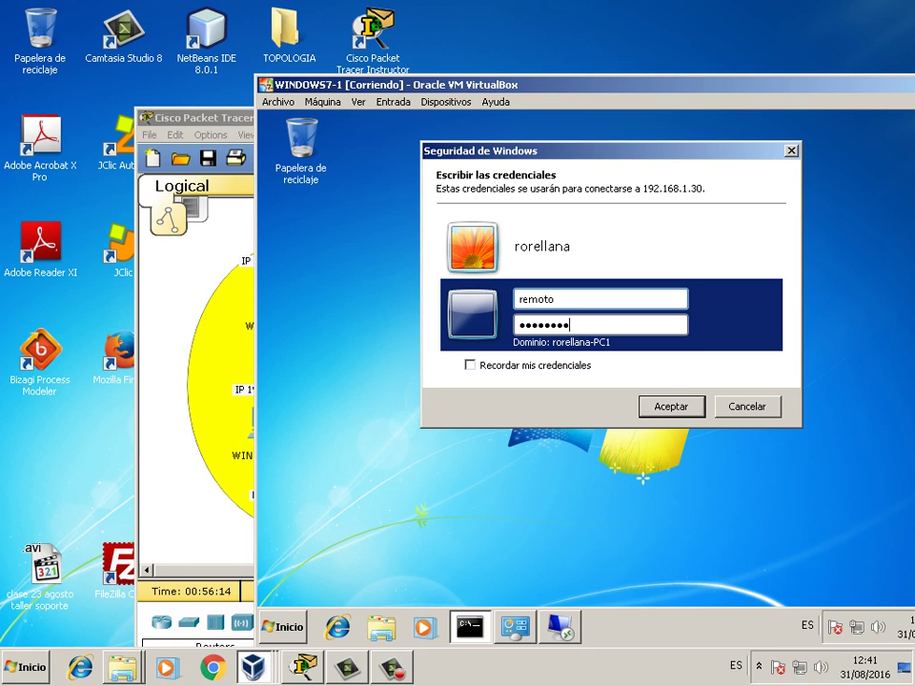
{"action": "left_click", "coordinate": [689, 409]}
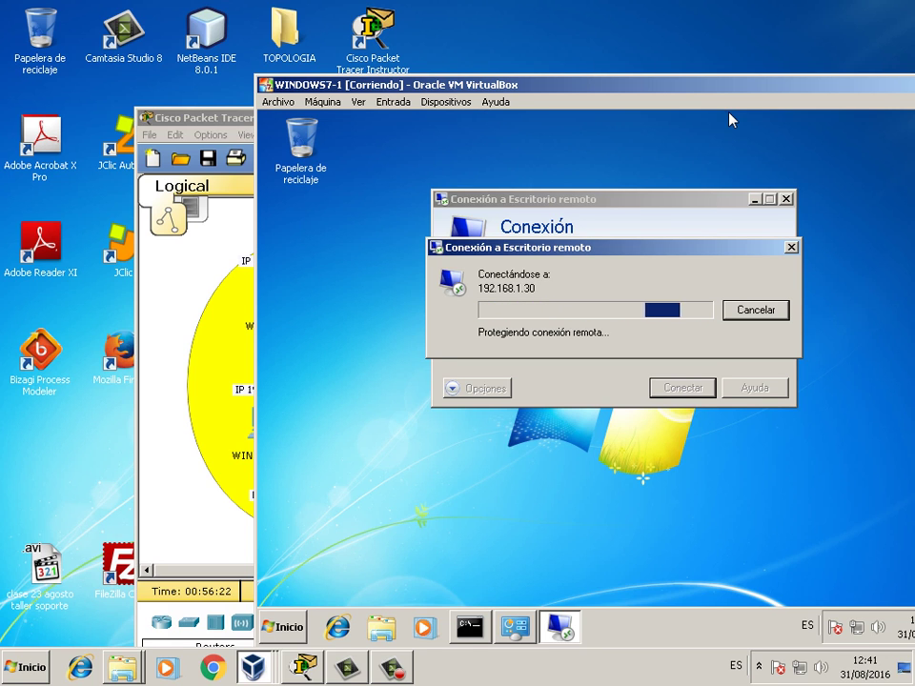
- Accept the certificate warning and the other-user logon message with Sí, then switch to WINDOWS7-2
{"action": "left_click_drag", "start_coordinate": [729, 119], "coordinate": [585, 92]}
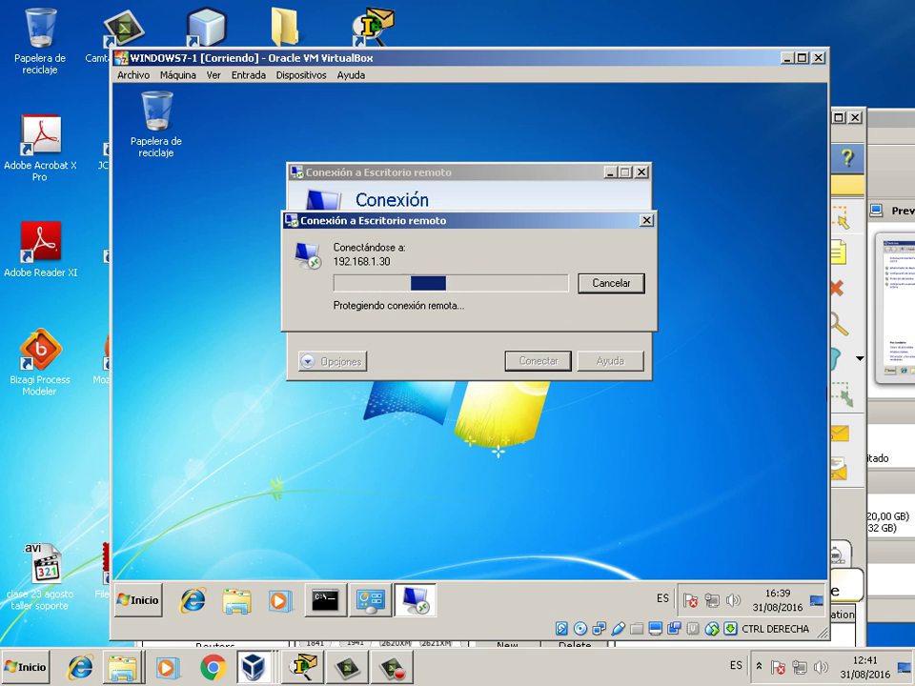
{"action": "left_click_drag", "start_coordinate": [615, 58], "coordinate": [348, 105]}
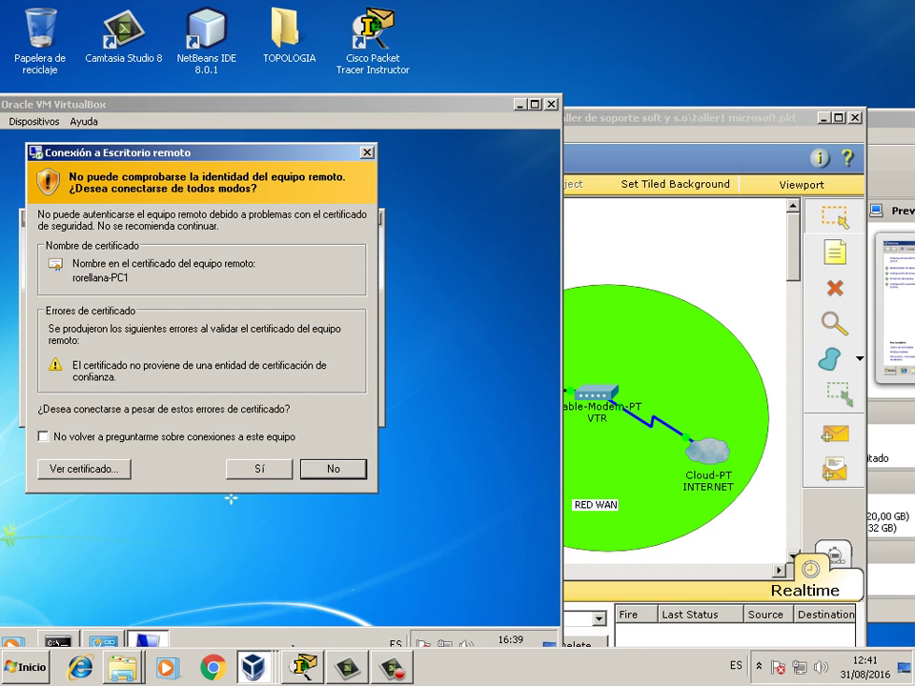
{"action": "left_click_drag", "start_coordinate": [362, 103], "coordinate": [592, 81]}
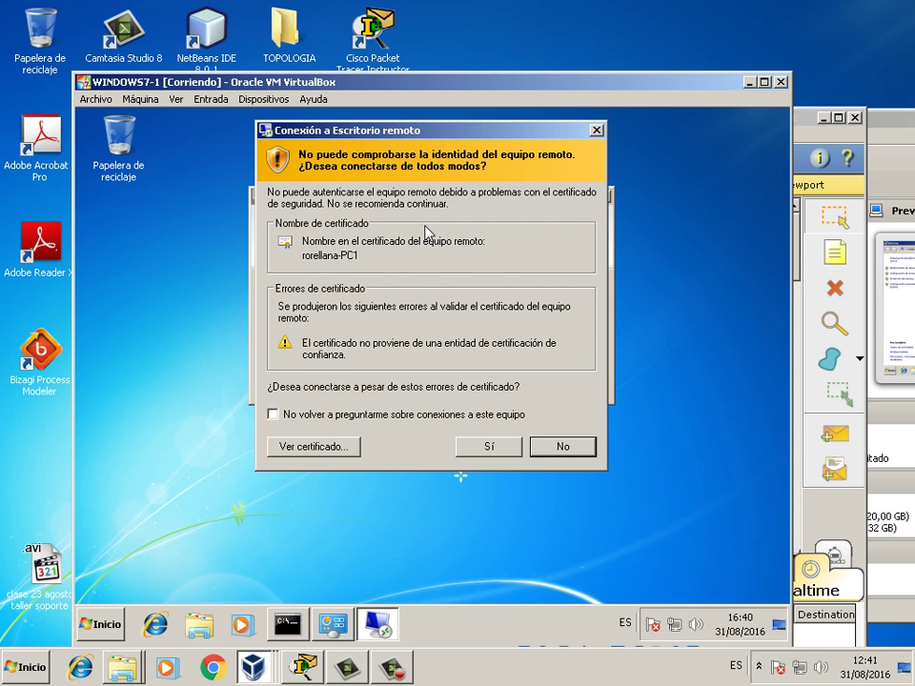
{"action": "left_click", "coordinate": [502, 448]}
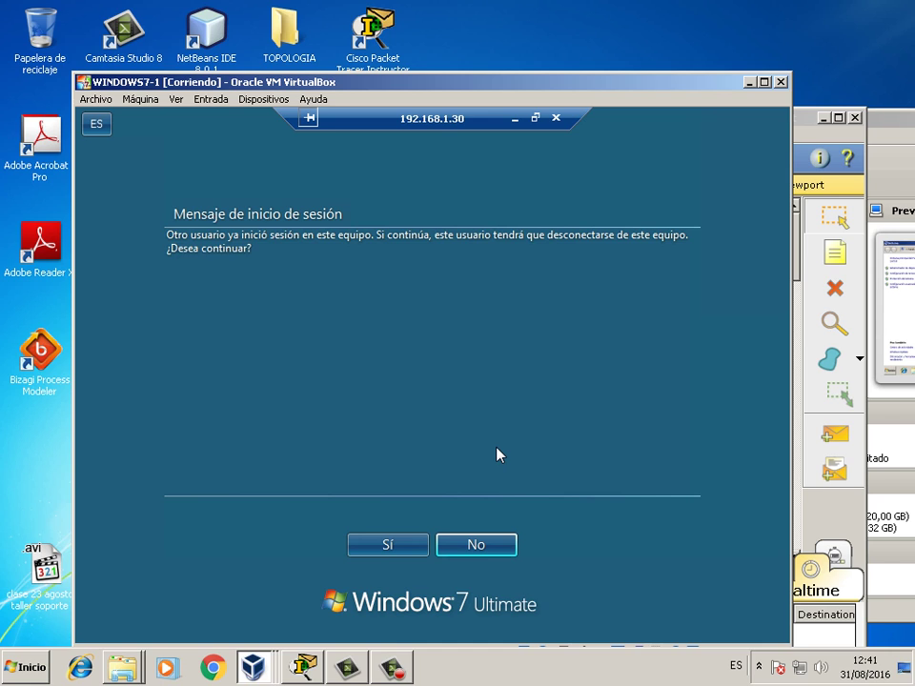
{"action": "left_click", "coordinate": [394, 546]}
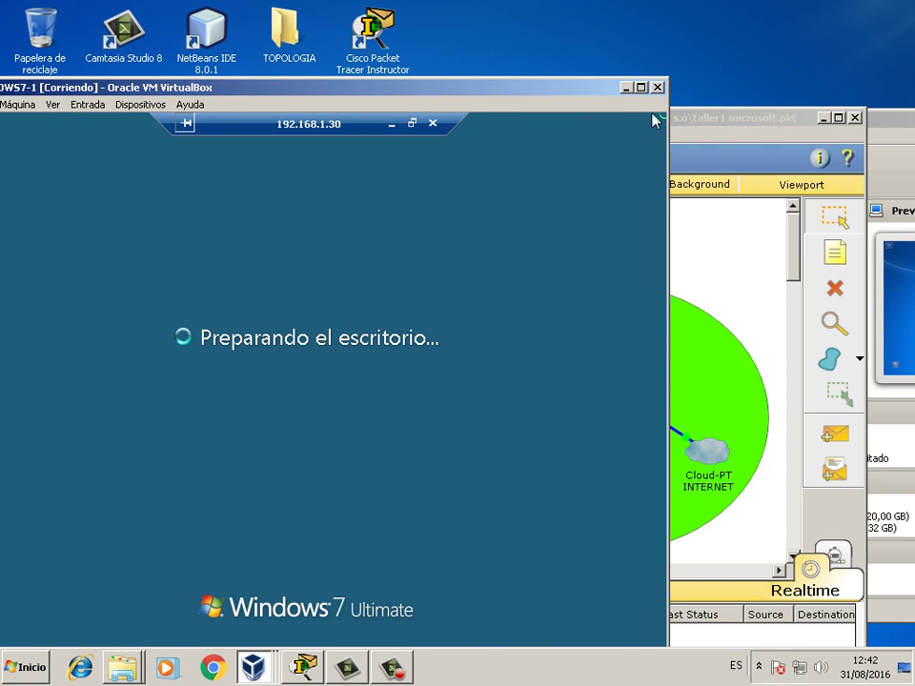
{"action": "left_click_drag", "start_coordinate": [470, 90], "coordinate": [542, 66]}
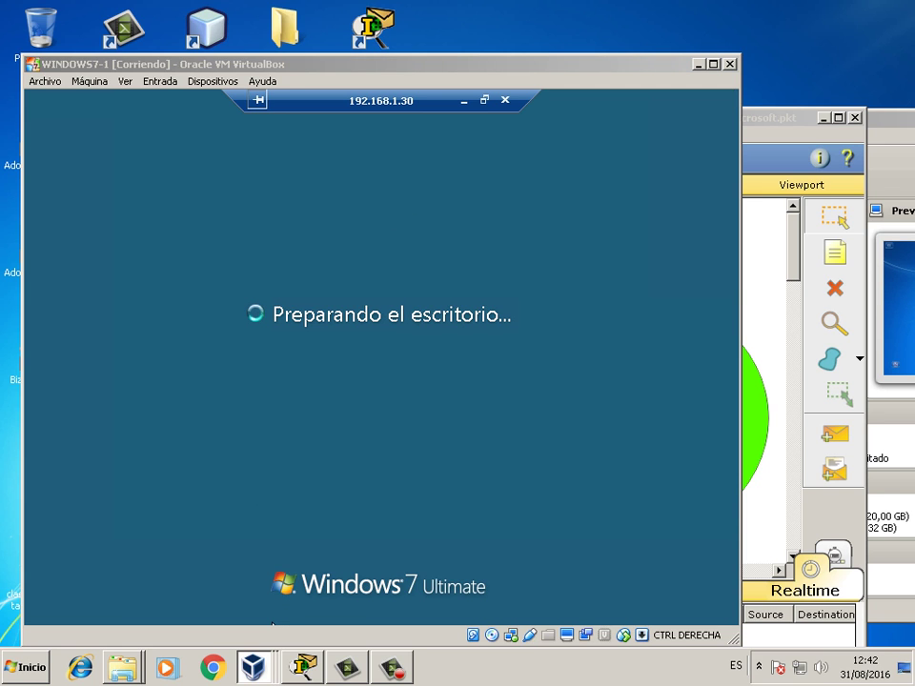
{"action": "key", "text": "alt+Tab"}
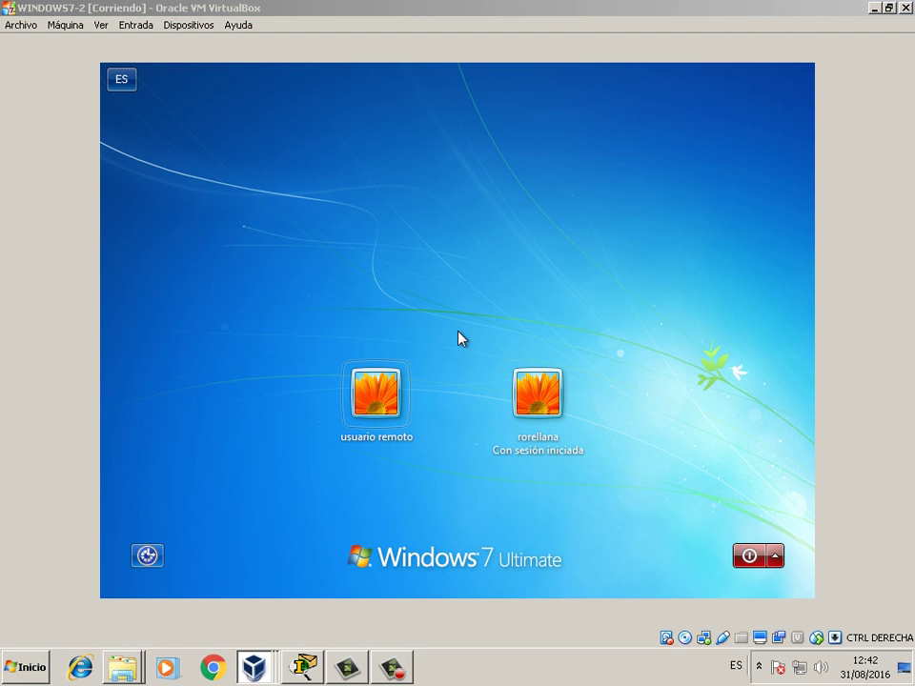
- Return to WINDOWS7-1 while the 192.168.1.30 remote desktop loads
{"action": "key", "text": "alt+Tab"}
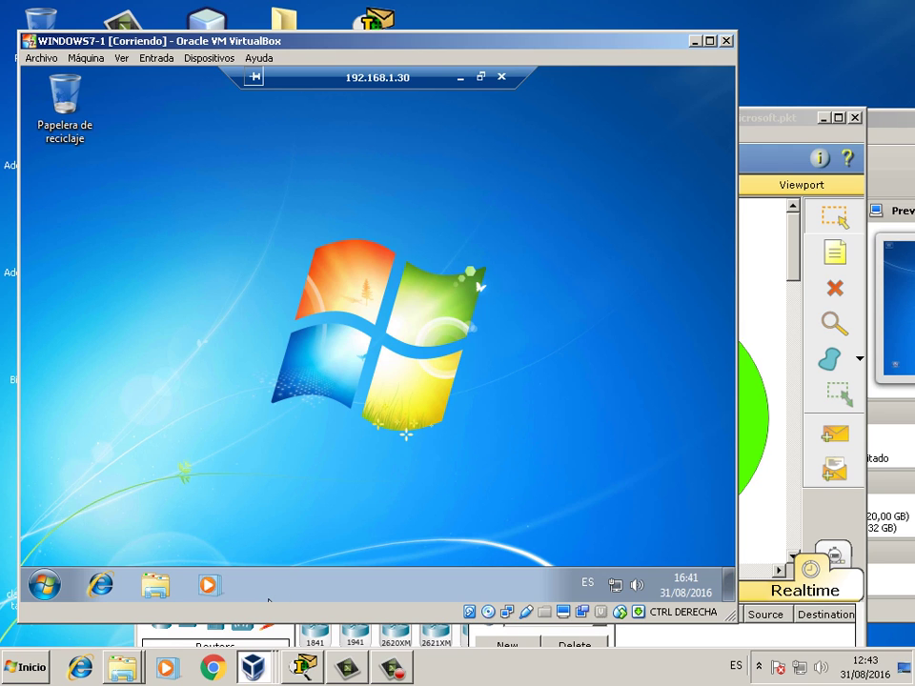
- Disconnect the remote session to 192.168.1.30 and bring up the host Start menu
{"action": "left_click", "coordinate": [482, 76]}
{"action": "left_click_drag", "start_coordinate": [472, 75], "coordinate": [417, 143]}
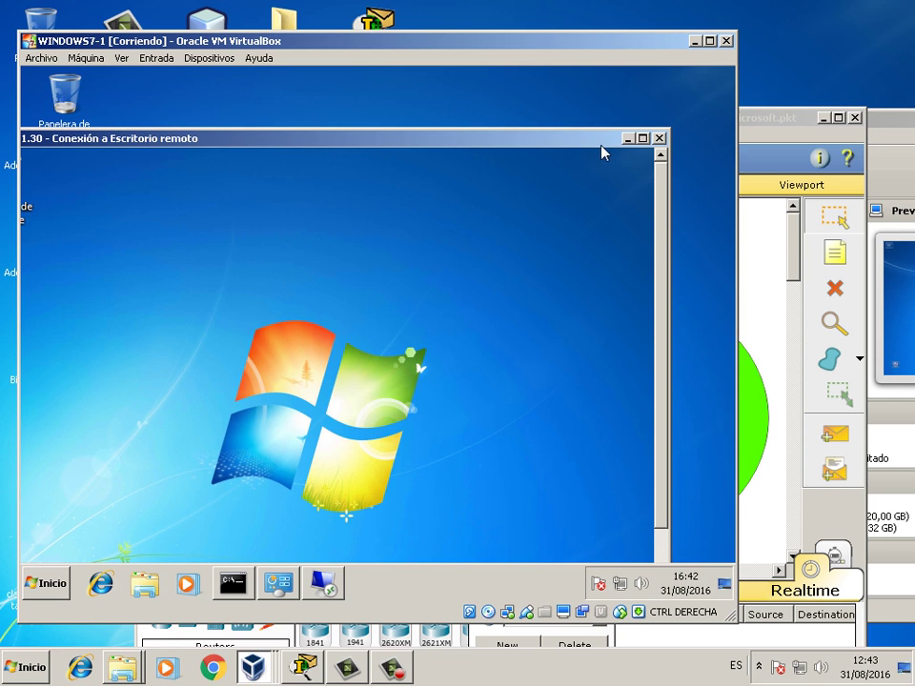
{"action": "left_click", "coordinate": [658, 138]}
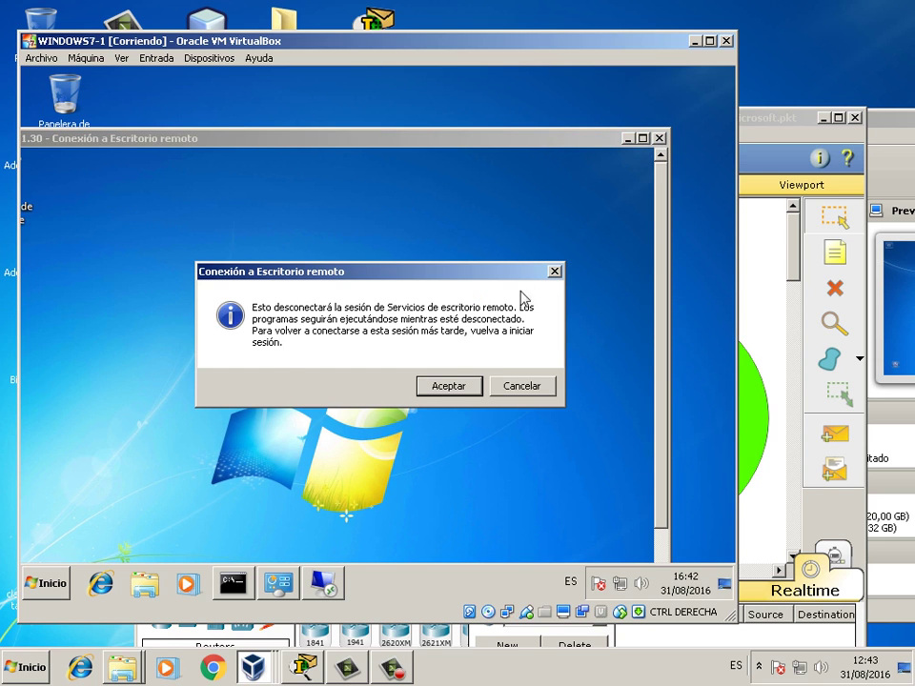
{"action": "left_click", "coordinate": [474, 386]}
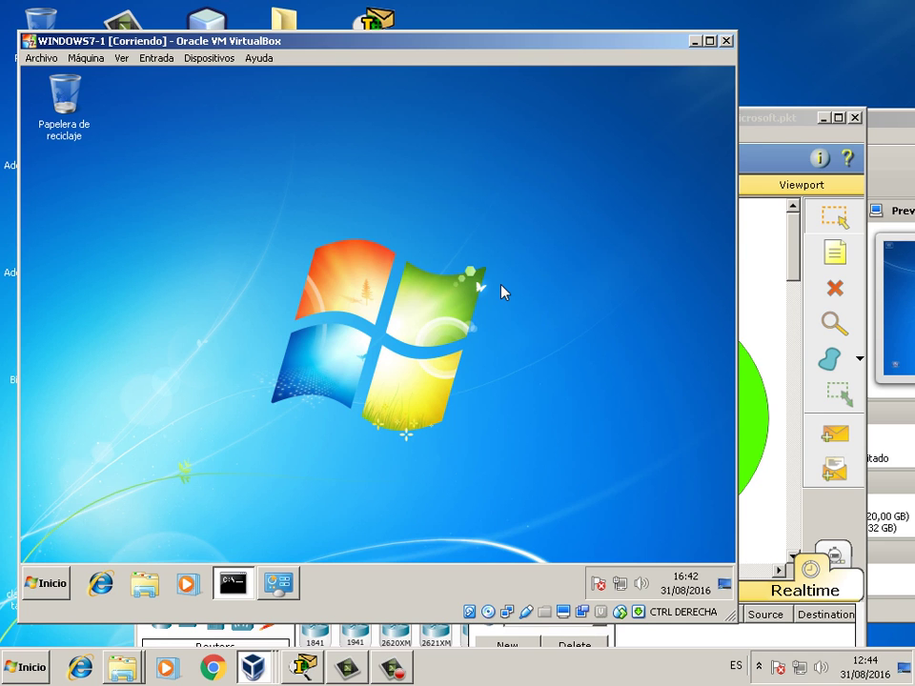
{"action": "left_click_drag", "start_coordinate": [396, 40], "coordinate": [624, 53]}
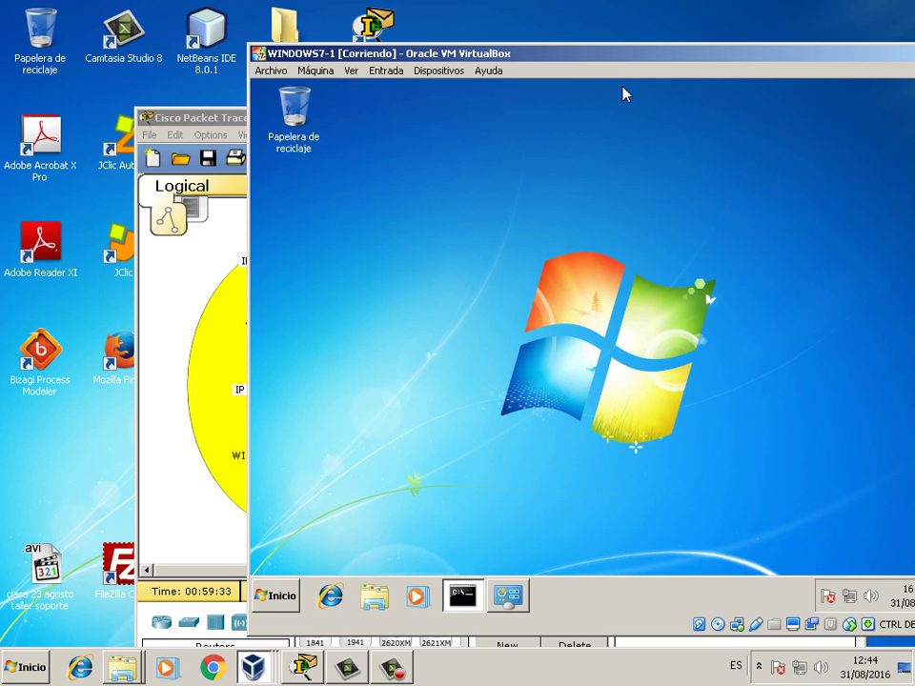
{"action": "key", "text": "super"}
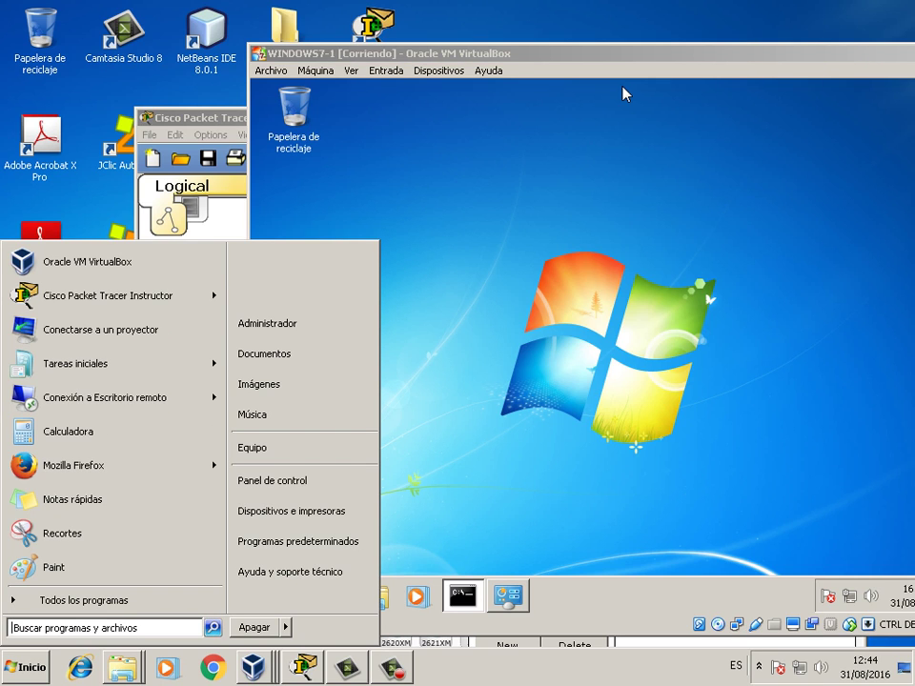
- Launch Remote Desktop Connection on the host and connect to 192.168.1.30
{"action": "key", "text": "Up"}
{"action": "key", "text": "Up"}
{"action": "key", "text": "Escape"}
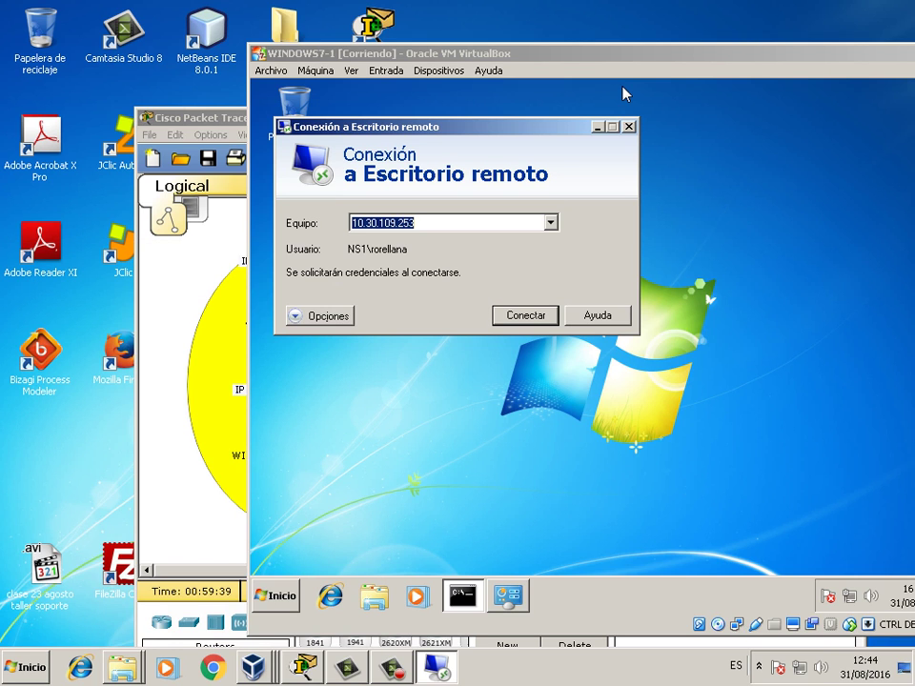
{"action": "left_click_drag", "start_coordinate": [330, 53], "coordinate": [204, 77]}
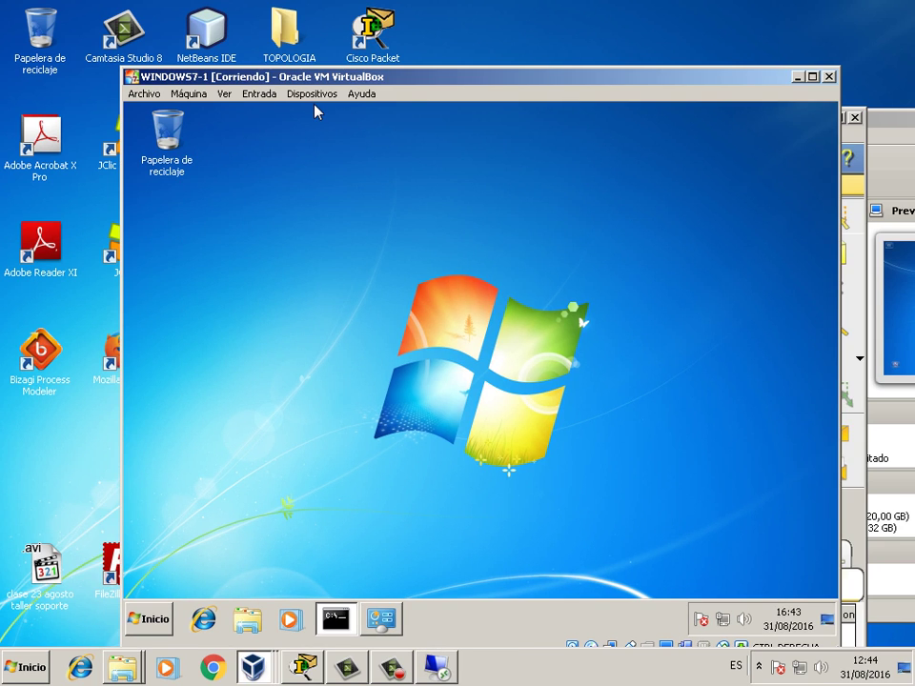
{"action": "key", "text": "super+Down"}
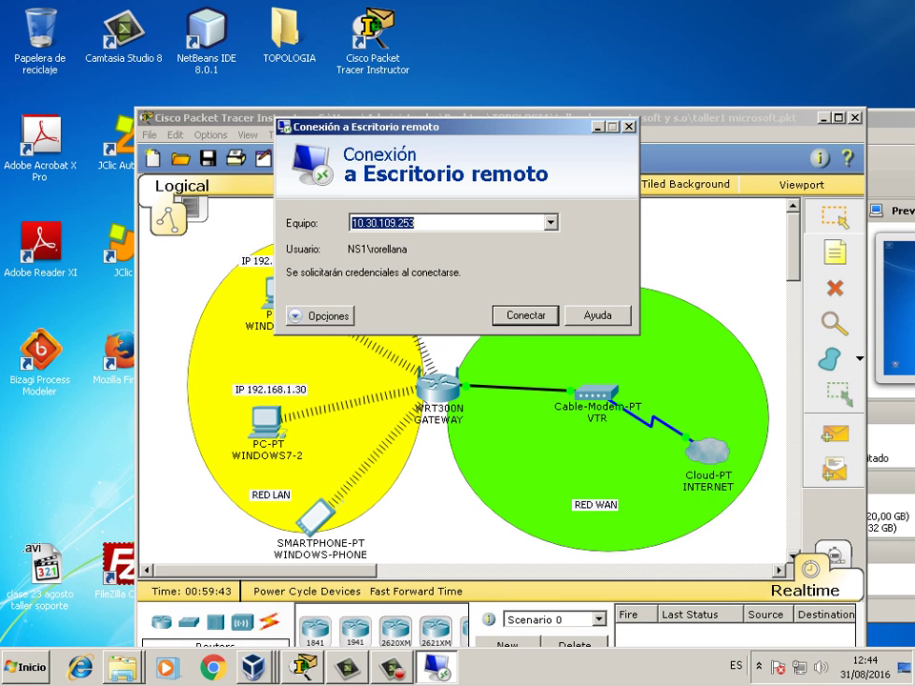
{"action": "type", "text": "192.1"}
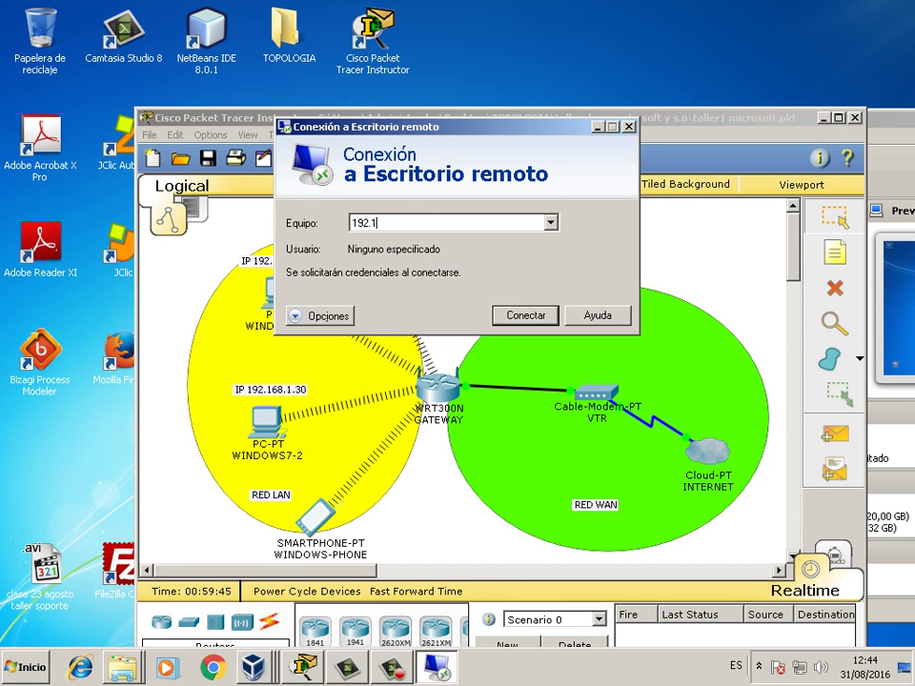
{"action": "type", "text": "68.1.30"}
{"action": "key", "text": "Return"}
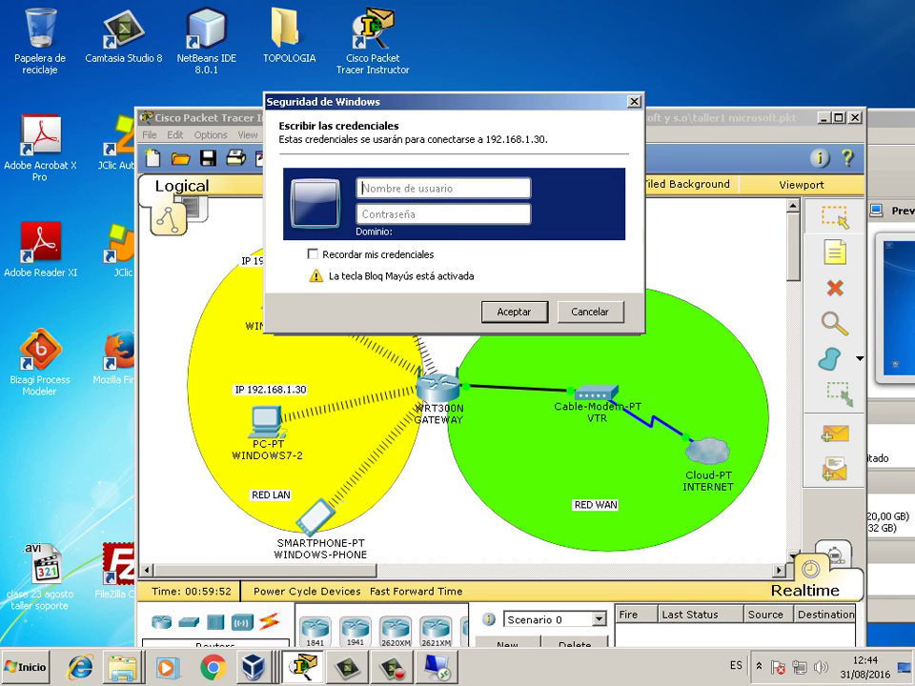
- Sign in as user remoto with its password
{"action": "type", "text": "R"}
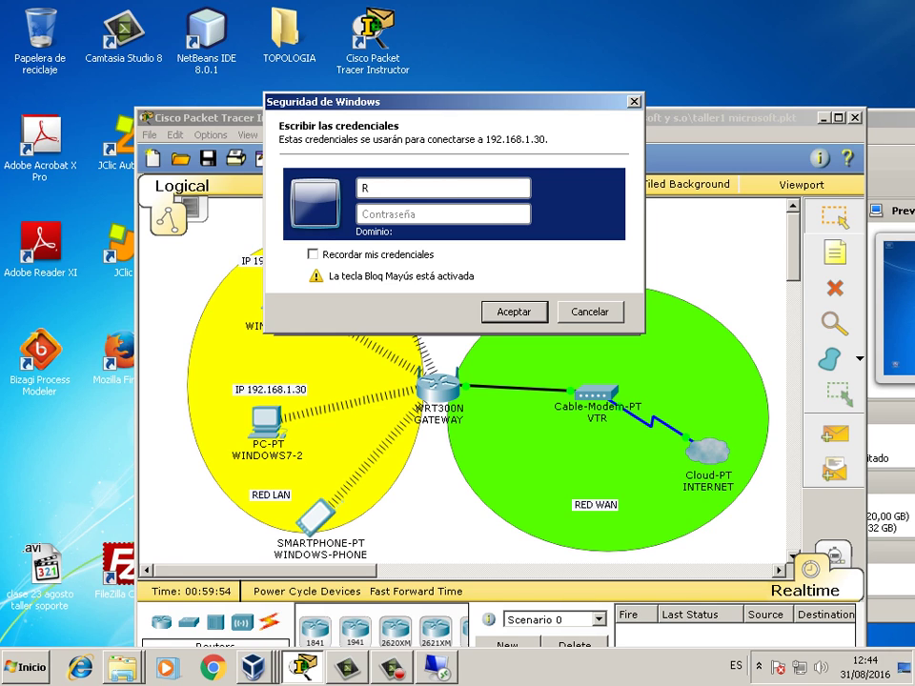
{"action": "key", "text": "BackSpace"}
{"action": "key", "text": "Caps_Lock"}
{"action": "type", "text": "remoto"}
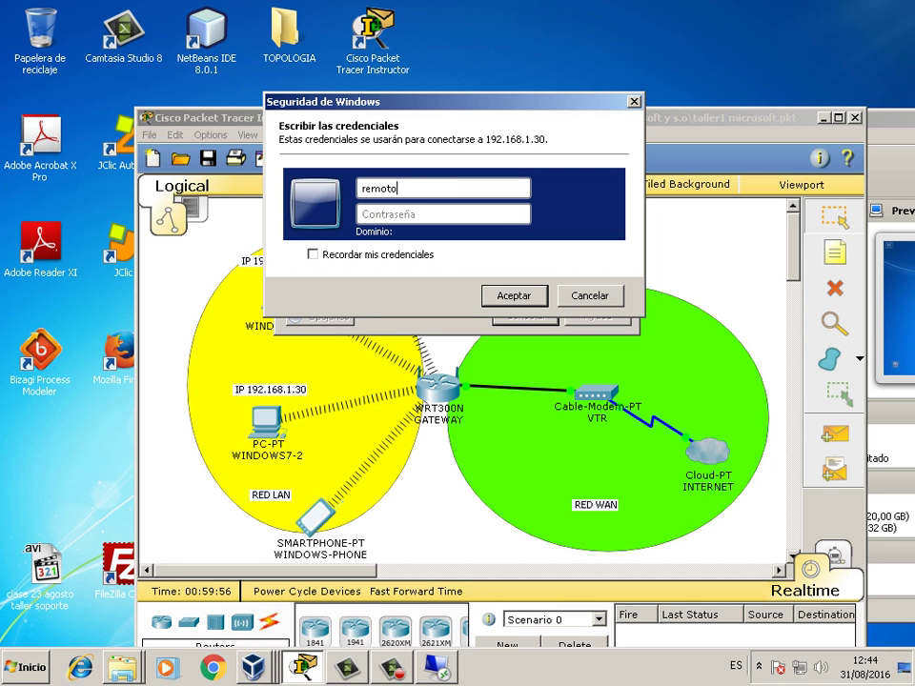
{"action": "key", "text": "Tab"}
{"action": "type", "text": "********"}
{"action": "key", "text": "Return"}
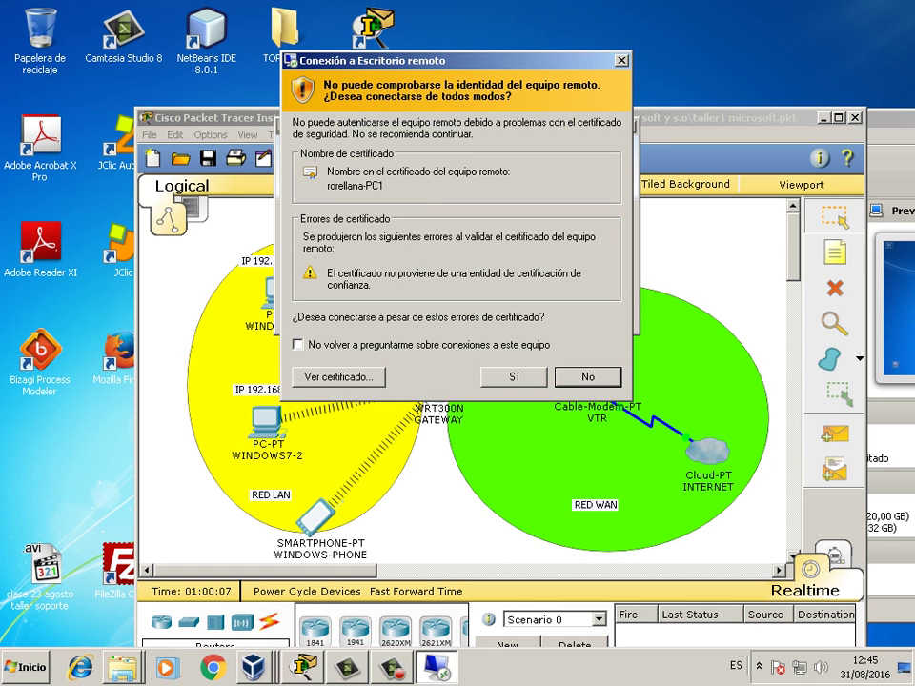
- Accept the certificate, window the 192.168.1.30 session, then close and disconnect it
{"action": "left_click", "coordinate": [514, 376]}
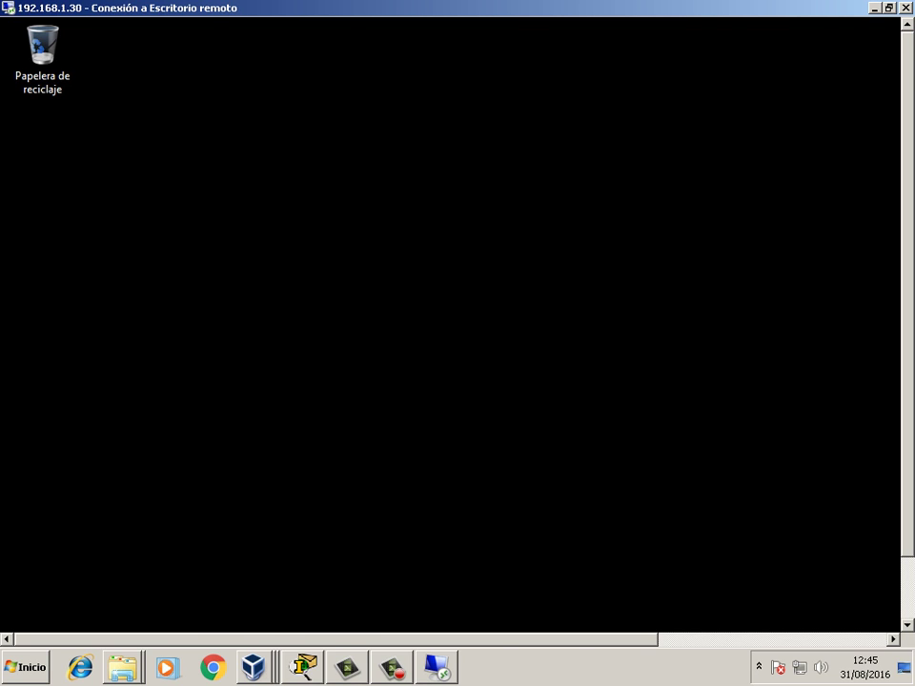
{"action": "key", "text": "super+Down"}
{"action": "left_click_drag", "start_coordinate": [534, 114], "coordinate": [385, 69]}
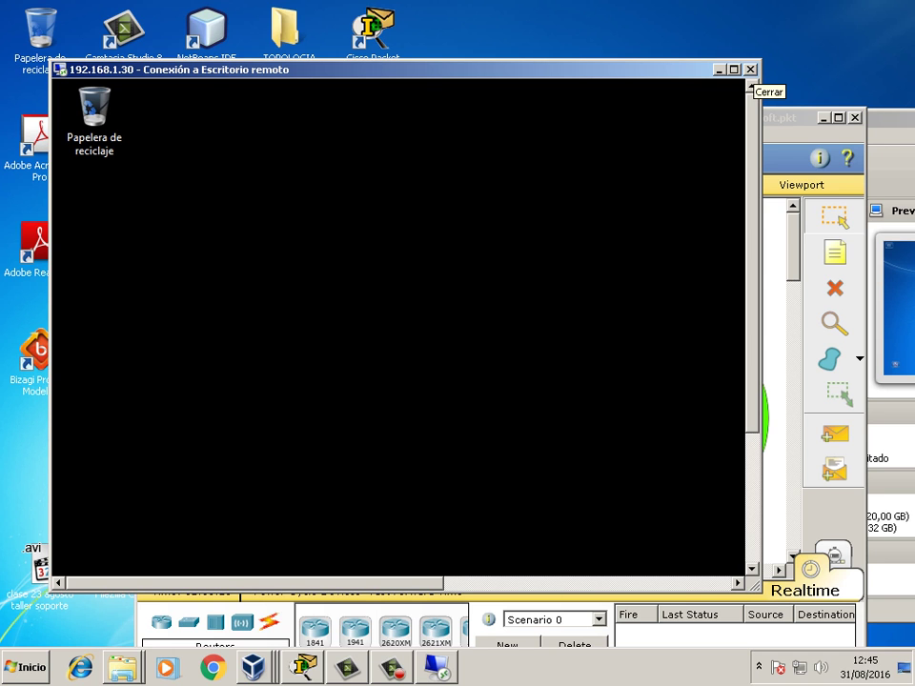
{"action": "left_click", "coordinate": [751, 70]}
{"action": "left_click", "coordinate": [527, 449]}
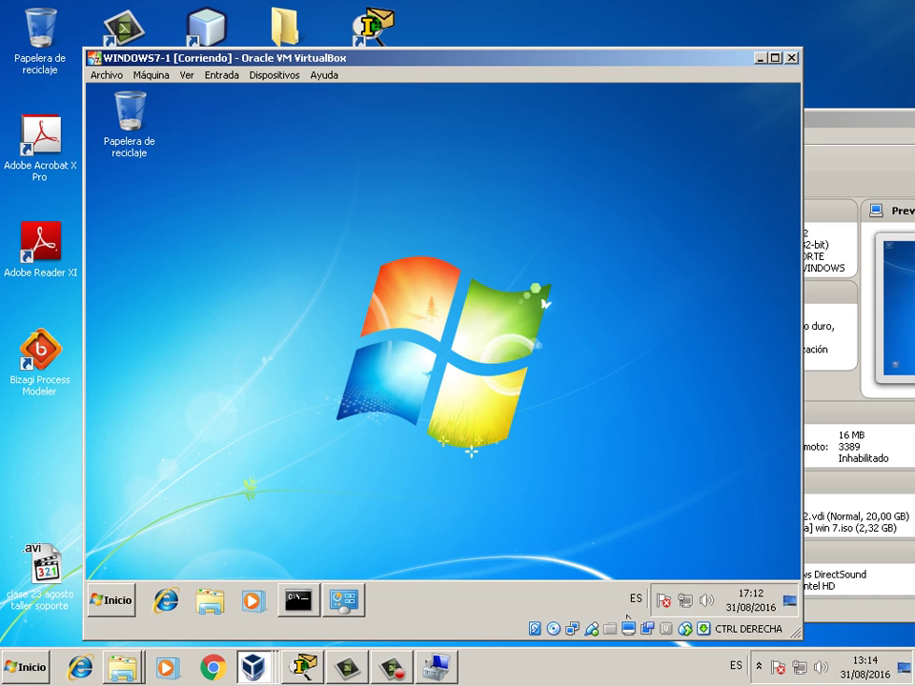
- Open Equipo in WINDOWS7-1, then shut the guest down via Inicio > Apagar
{"action": "left_click", "coordinate": [112, 601]}
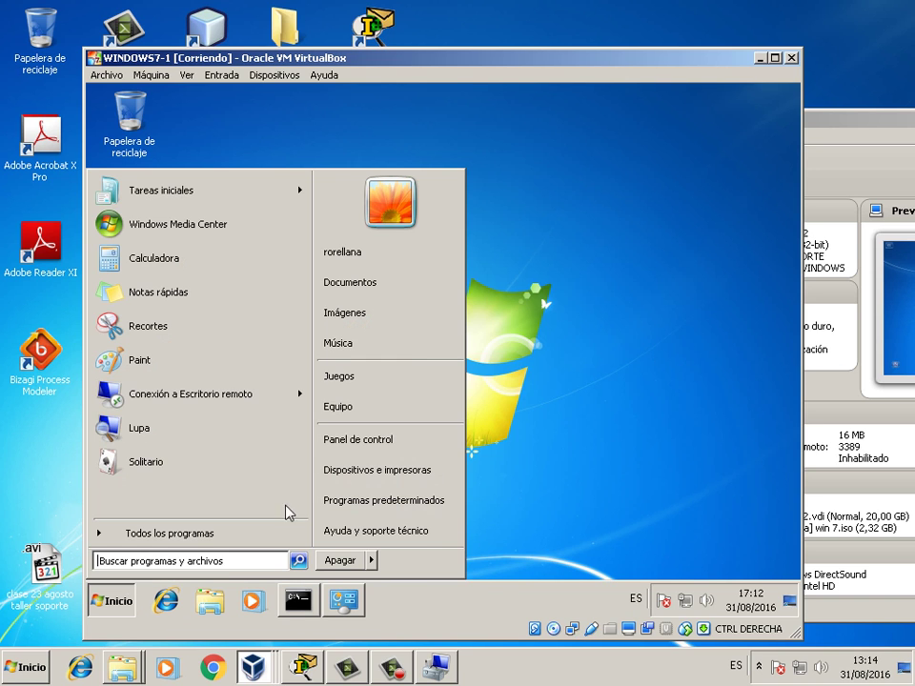
{"action": "left_click", "coordinate": [361, 417]}
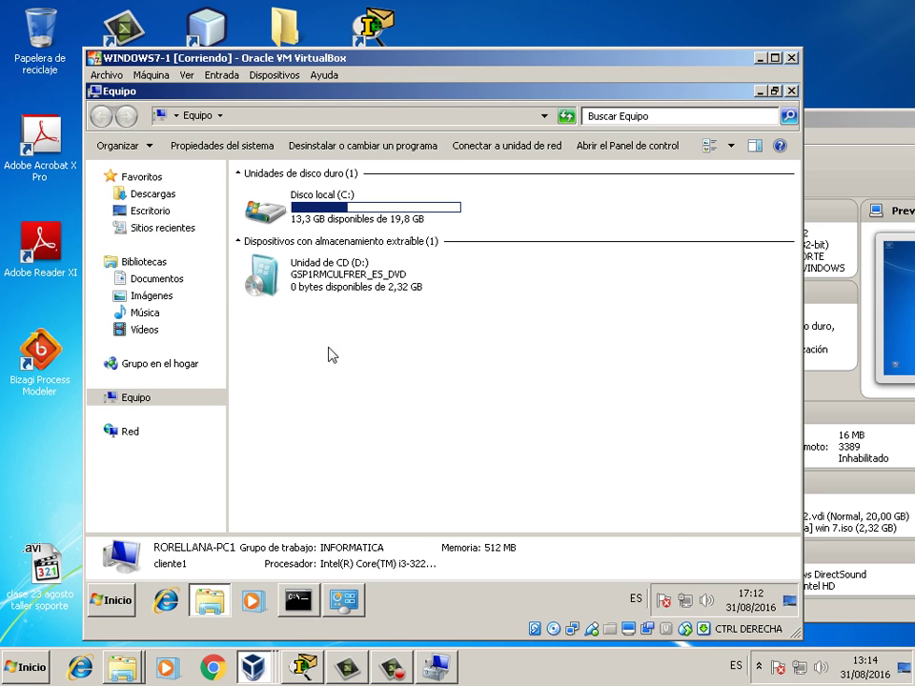
{"action": "left_click", "coordinate": [112, 600]}
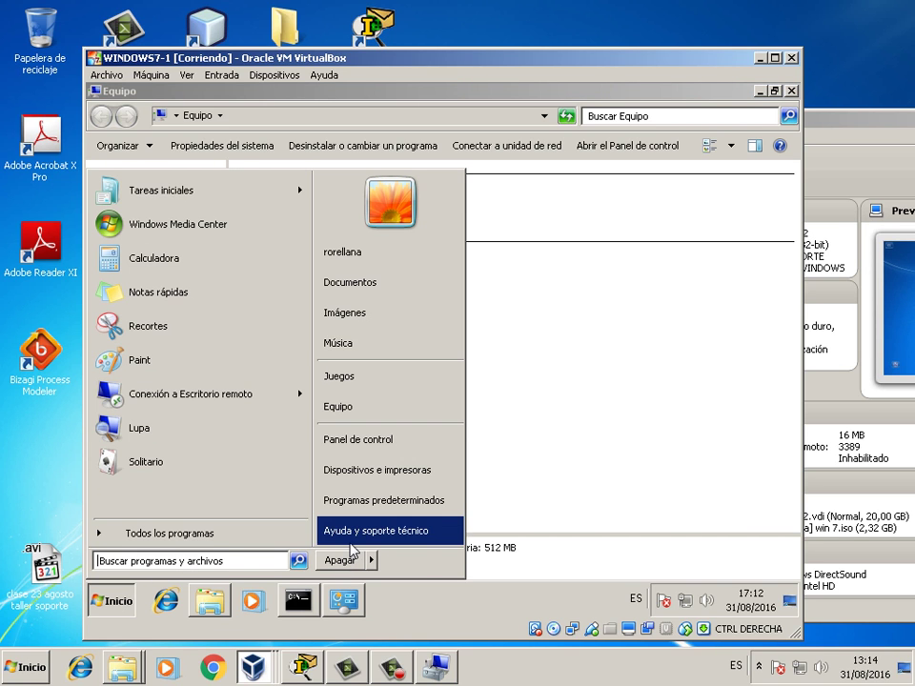
{"action": "left_click", "coordinate": [349, 561]}
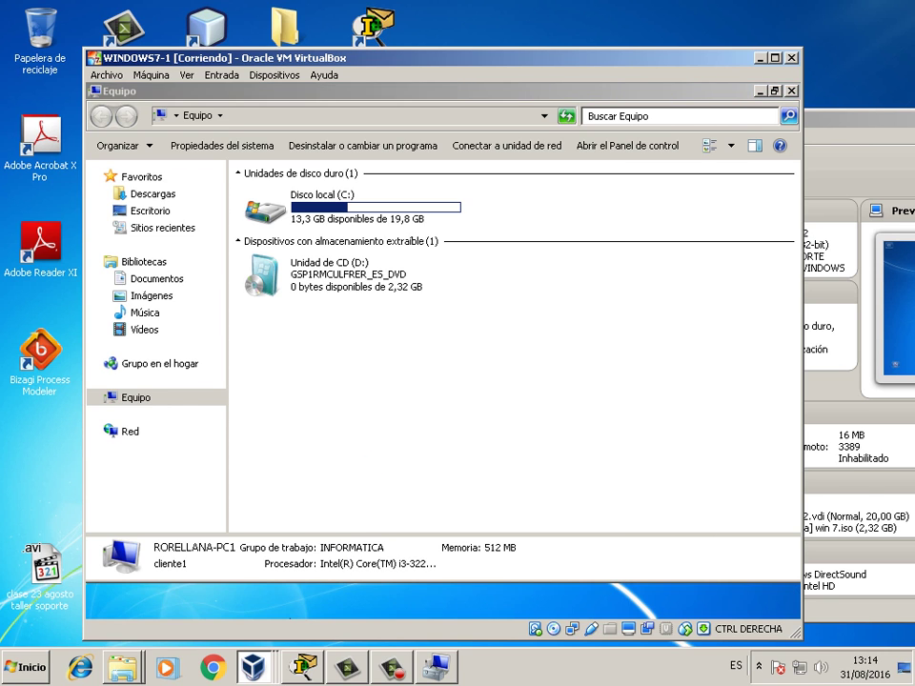
- Exit Packet Tracer via File > Exit and answer the save prompt
{"action": "key", "text": "alt+Tab"}
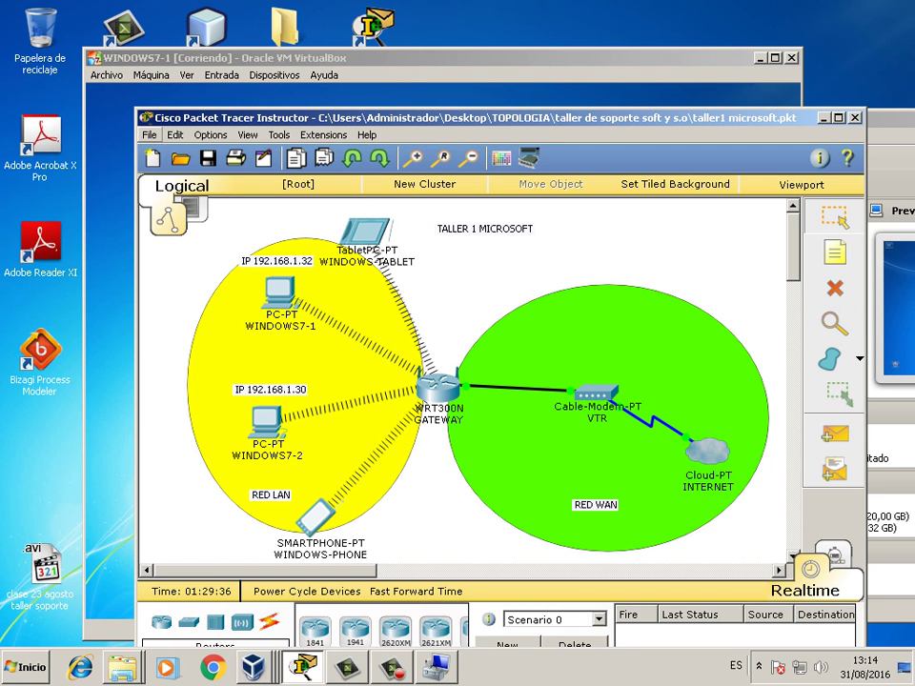
{"action": "left_click", "coordinate": [150, 134]}
{"action": "left_click", "coordinate": [166, 332]}
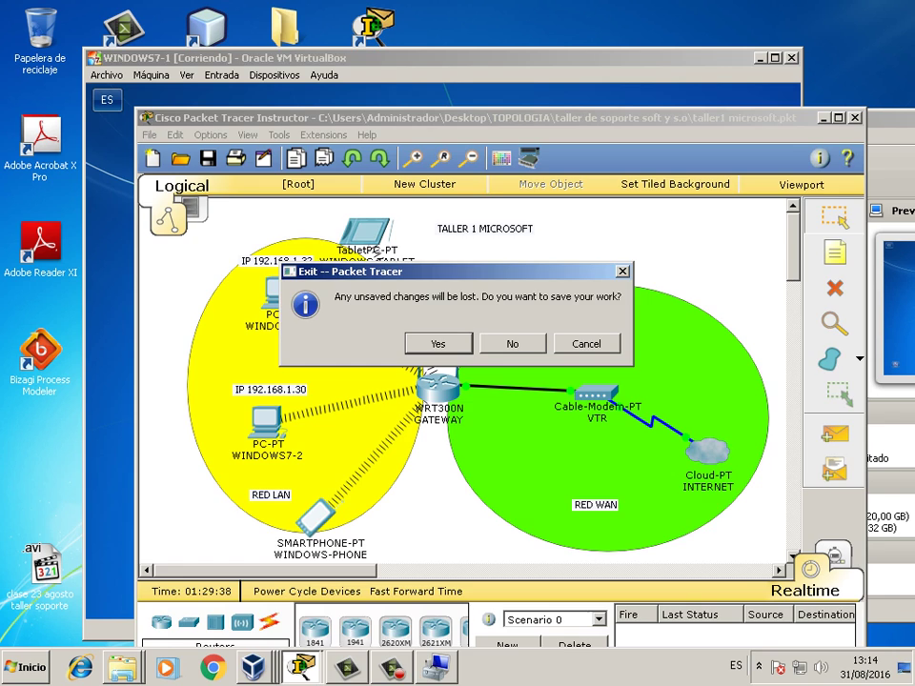
{"action": "key", "text": "Return"}
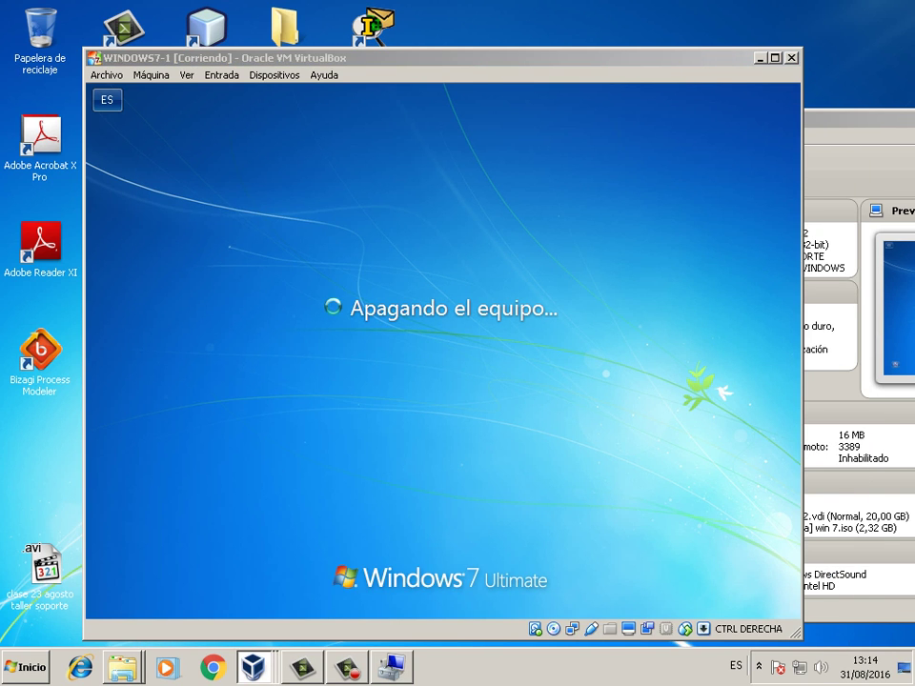
- Shut down WINDOWS7-2 from its login screen, confirming despite other logged-in users
{"action": "key", "text": "alt+Tab"}
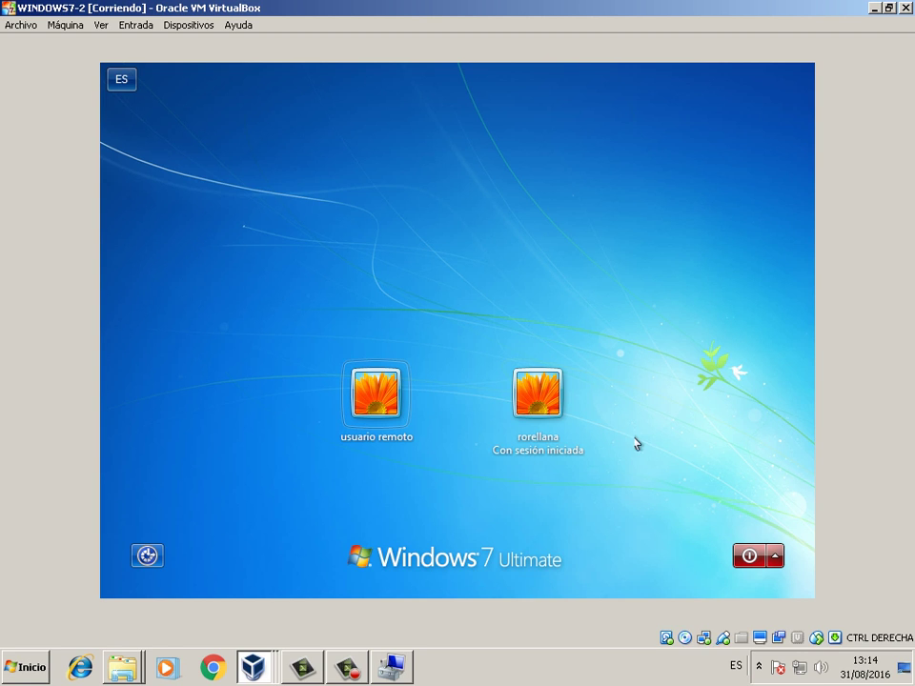
{"action": "left_click", "coordinate": [755, 558]}
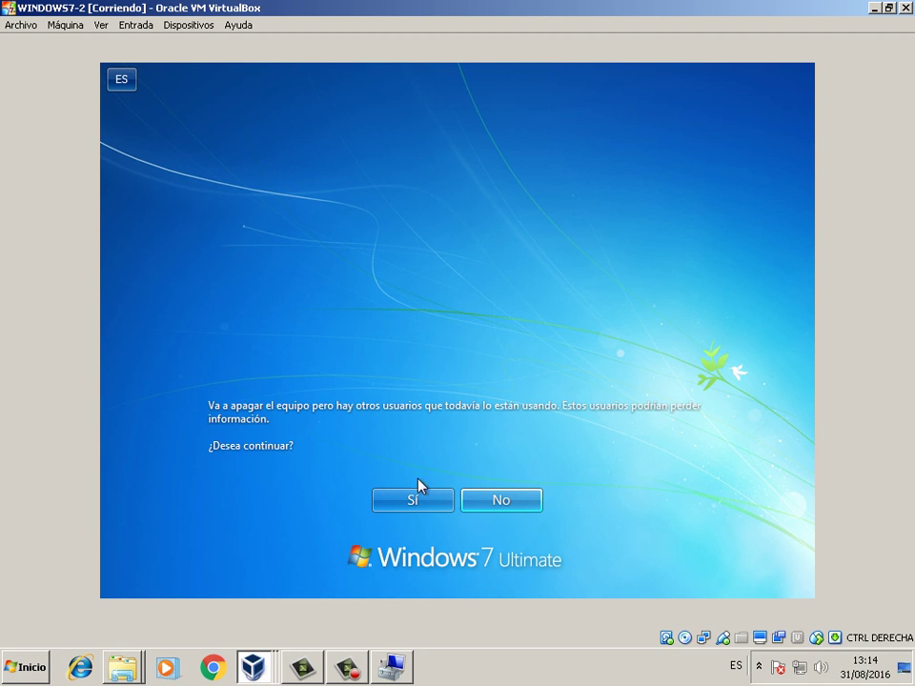
{"action": "left_click", "coordinate": [419, 497]}
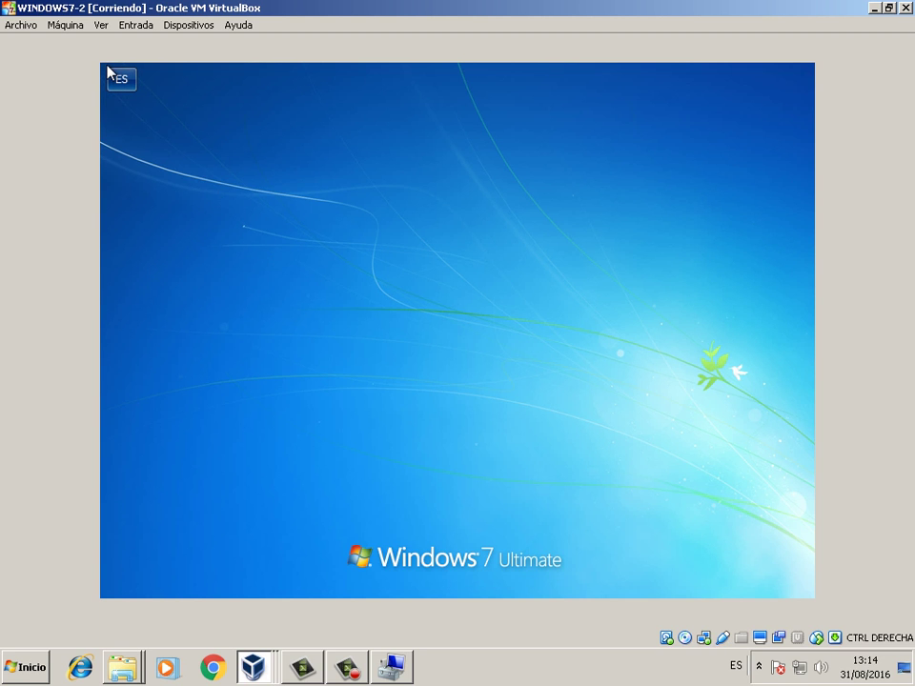
- Restore the WINDOWS7-2 window to normal size and move it aside
{"action": "key", "text": "super+Down"}
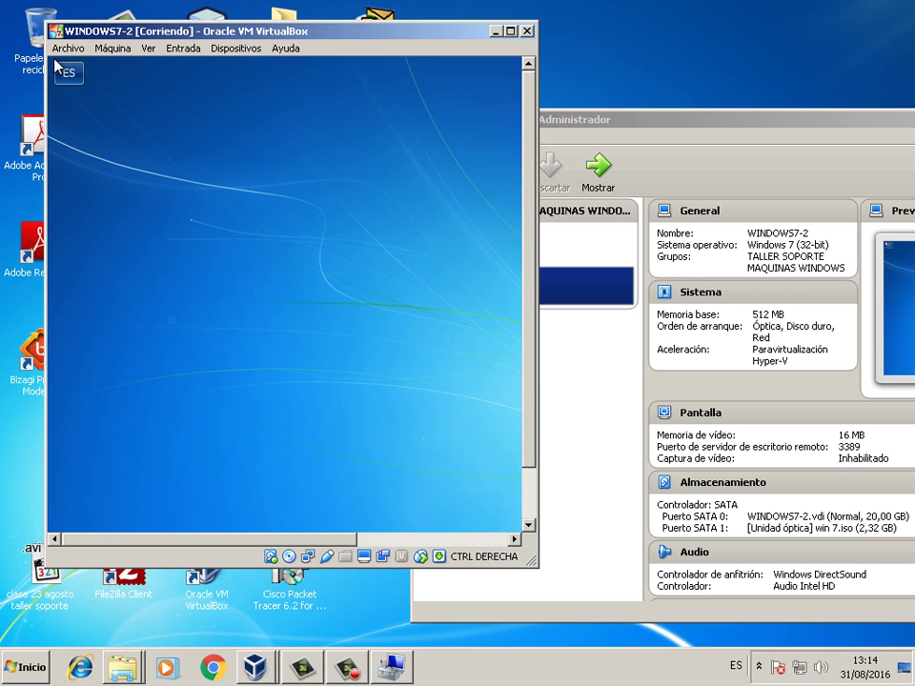
{"action": "left_click", "coordinate": [67, 48]}
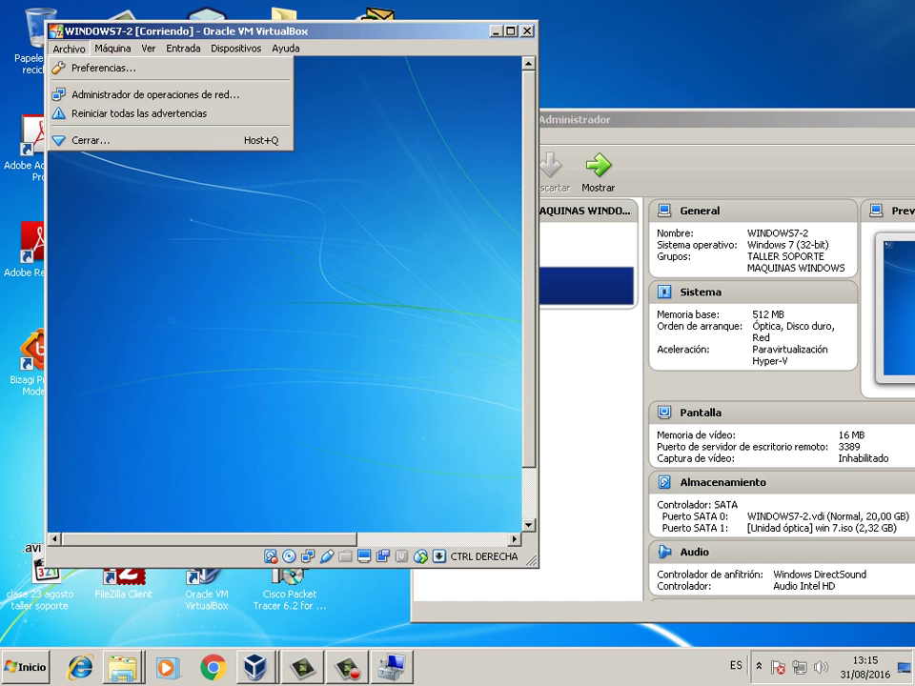
{"action": "left_click", "coordinate": [433, 65]}
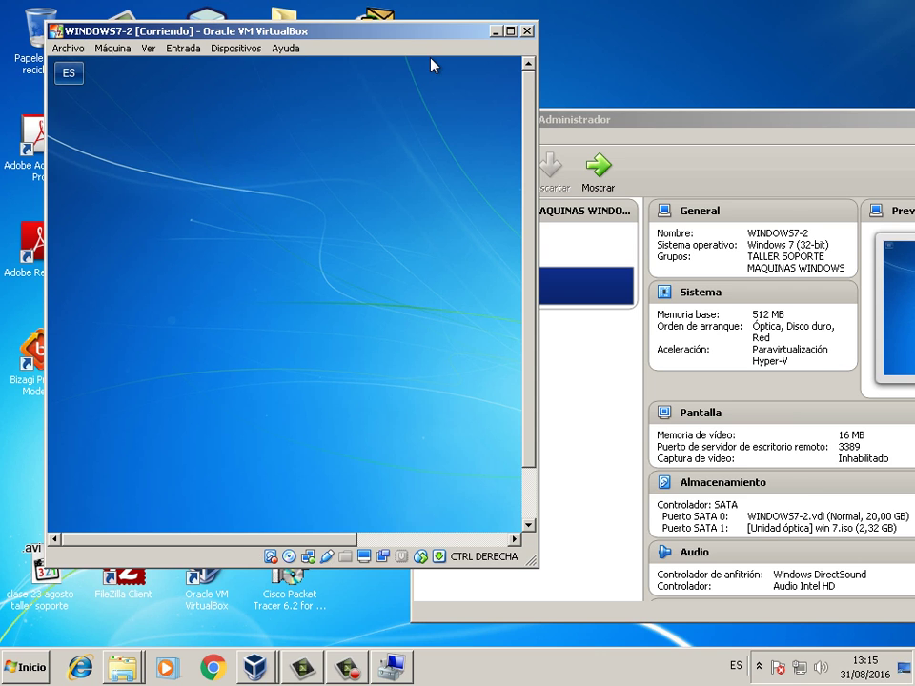
{"action": "left_click_drag", "start_coordinate": [433, 66], "coordinate": [682, 194]}
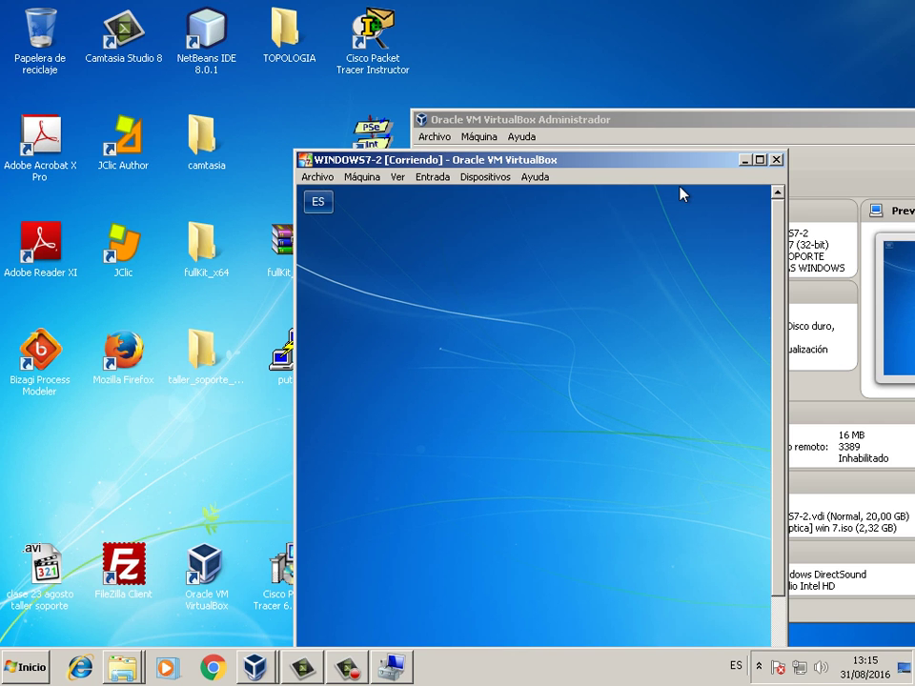
{"action": "left_click_drag", "start_coordinate": [681, 195], "coordinate": [526, 172]}
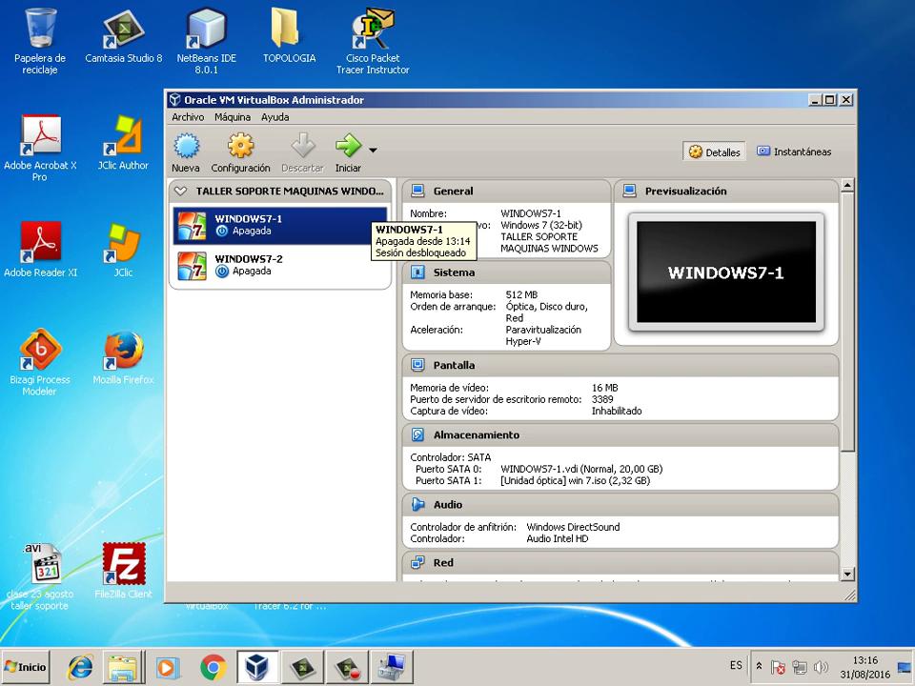
- Review WINDOWS7-1's Almacenamiento page (WINDOWS7-1.vdi on SATA 0, win 7.iso on SATA 1), then close the settings
{"action": "right_click", "coordinate": [317, 225]}
{"action": "key", "text": "Return"}
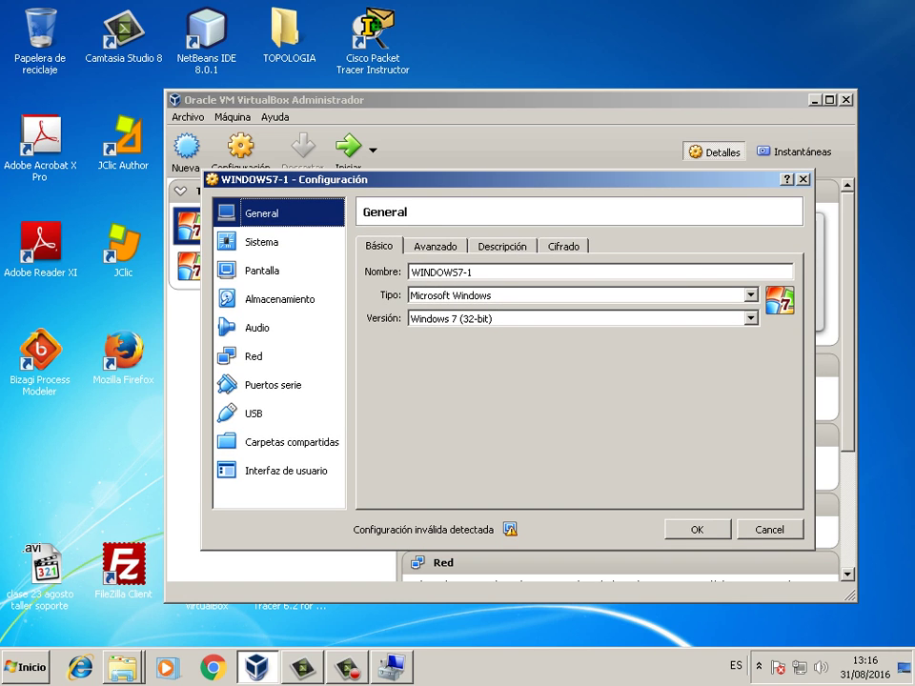
{"action": "key", "text": "Escape"}
{"action": "key", "text": "shift+F10"}
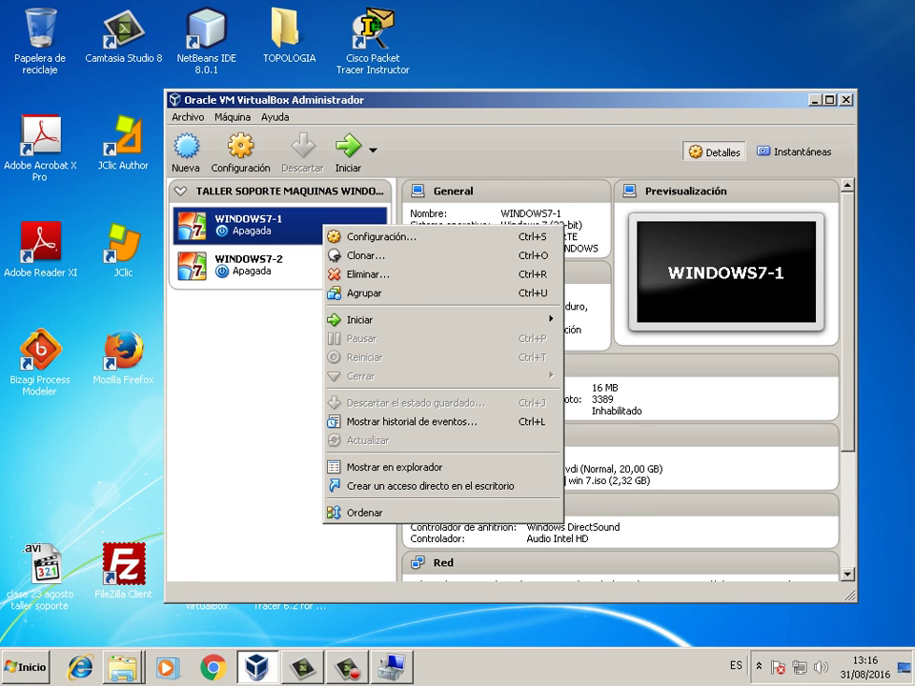
{"action": "key", "text": "Return"}
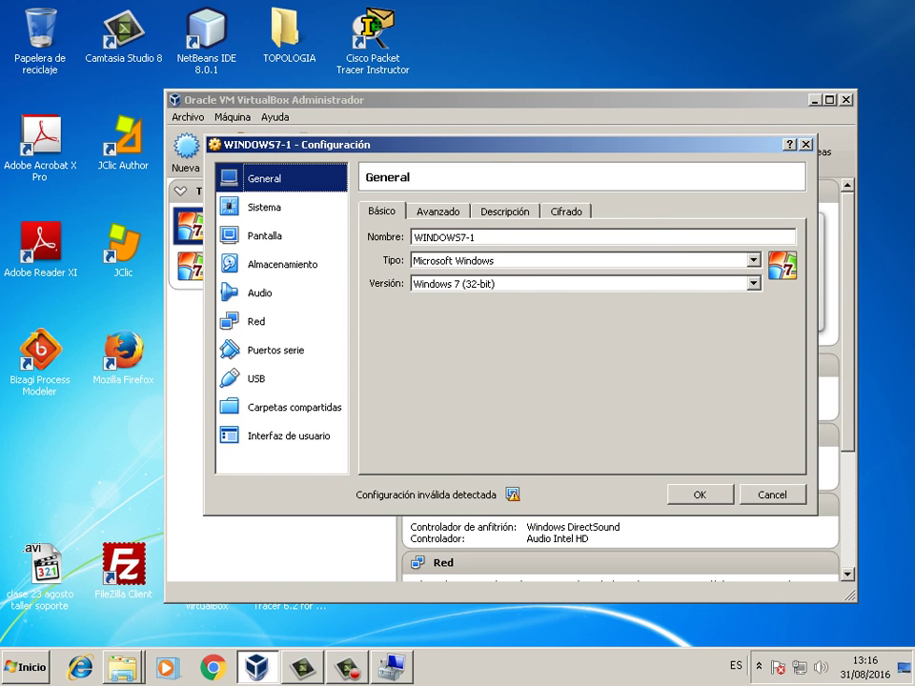
{"action": "left_click", "coordinate": [282, 264]}
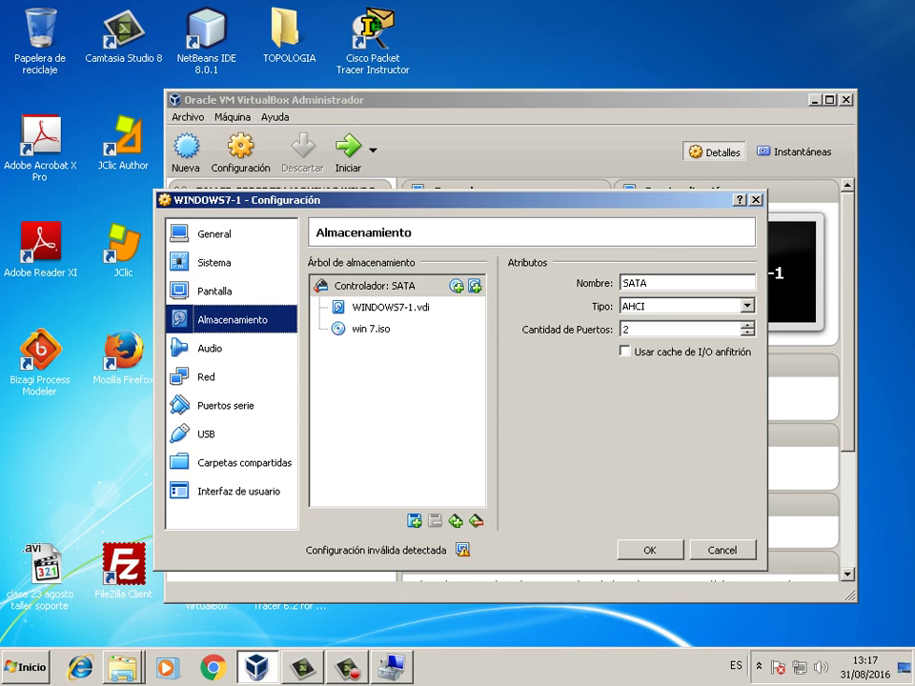
{"action": "key", "text": "Return"}
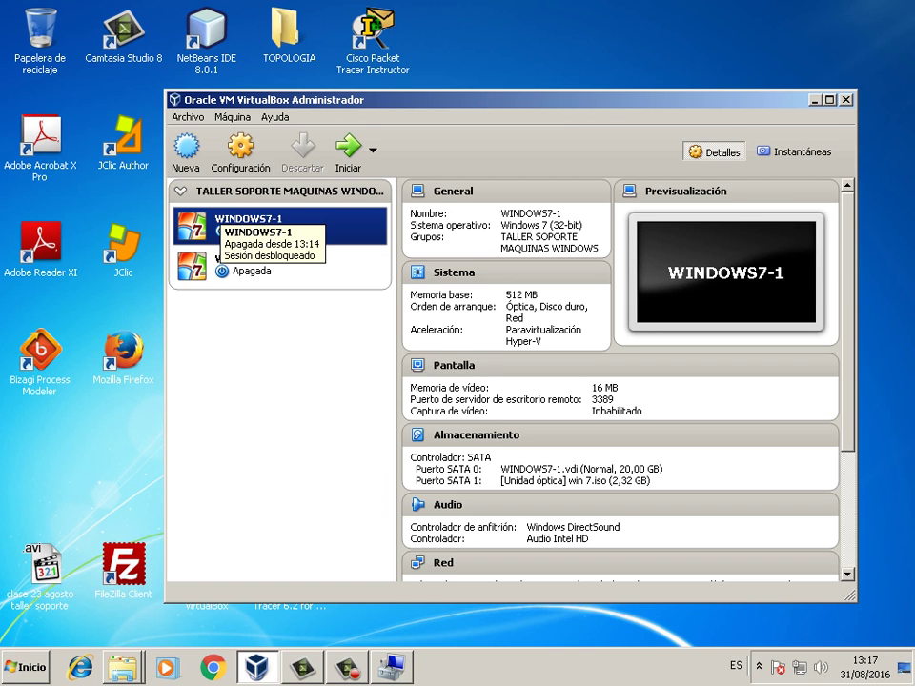
- Reopen WINDOWS7-1's Almacenamiento settings and select its AHCI SATA controller
{"action": "right_click", "coordinate": [219, 214]}
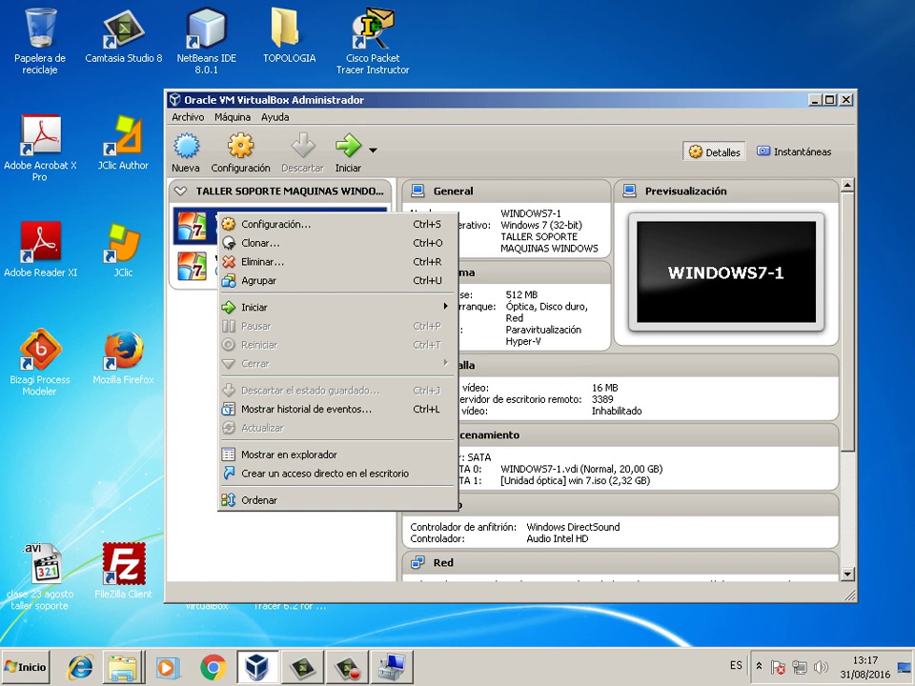
{"action": "left_click", "coordinate": [276, 224]}
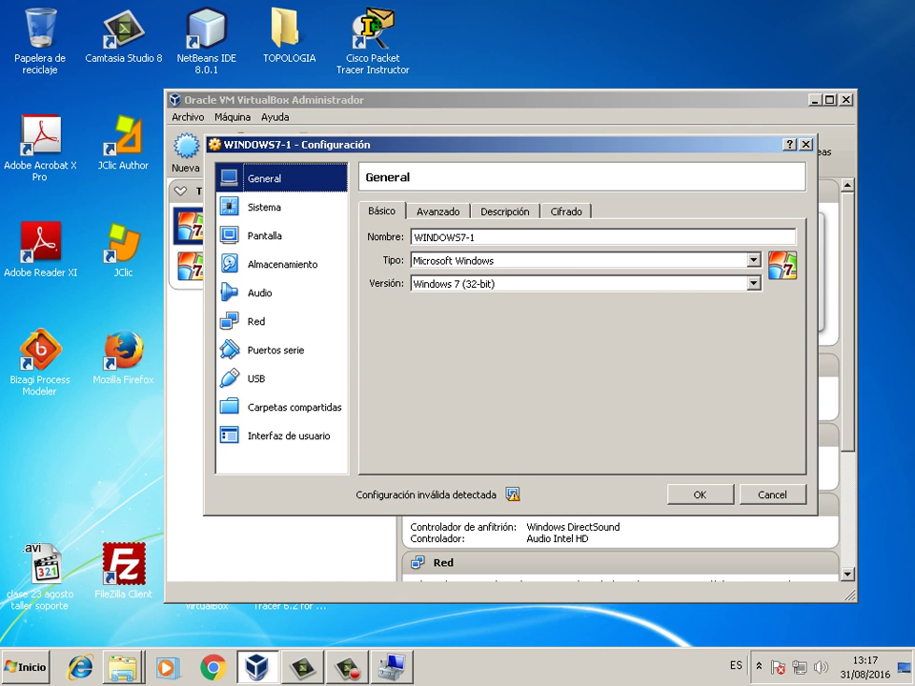
{"action": "left_click", "coordinate": [282, 264]}
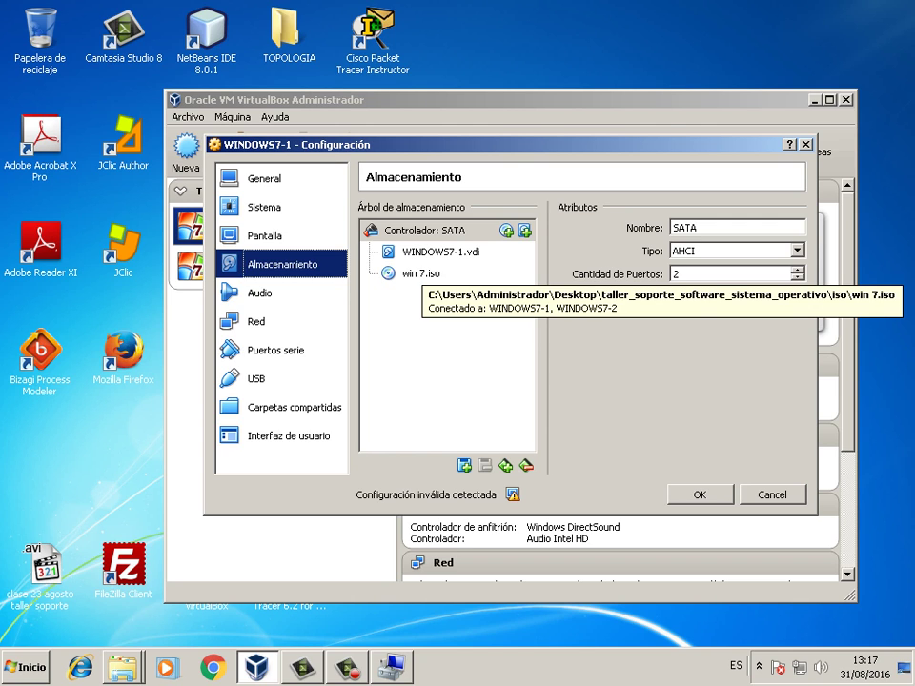
{"action": "key", "text": "Delete"}
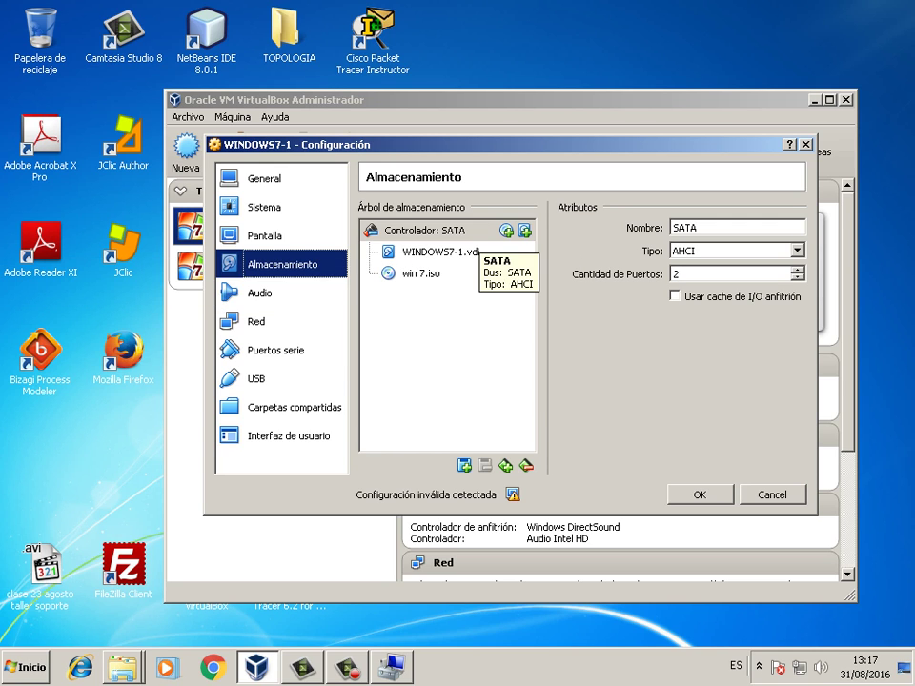
{"action": "left_click", "coordinate": [438, 230]}
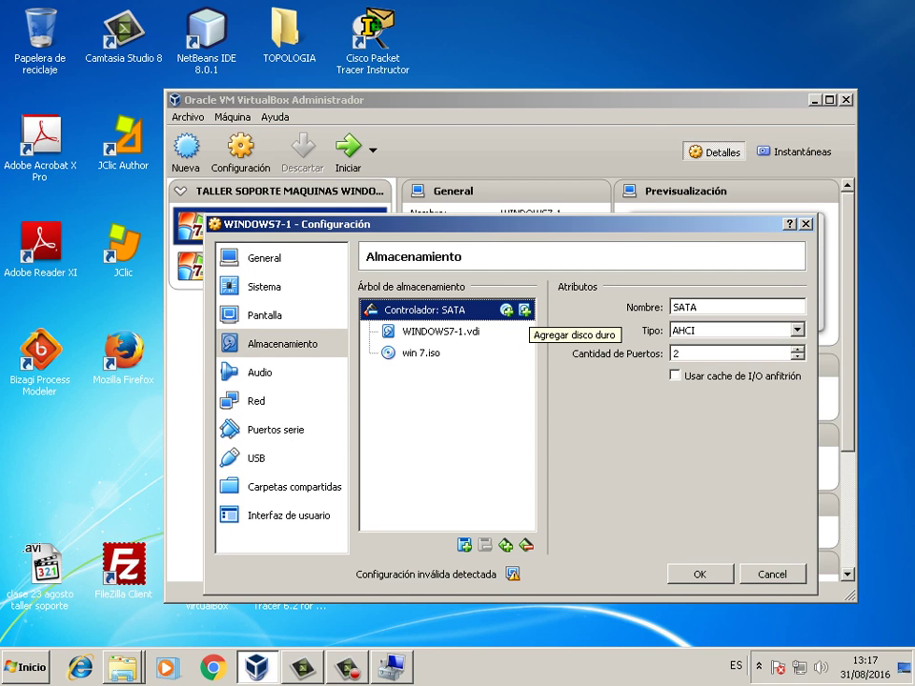
- Create a 20 GB dynamically allocated VDI disk named respaldo1 on the SATA controller
{"action": "left_click", "coordinate": [525, 310]}
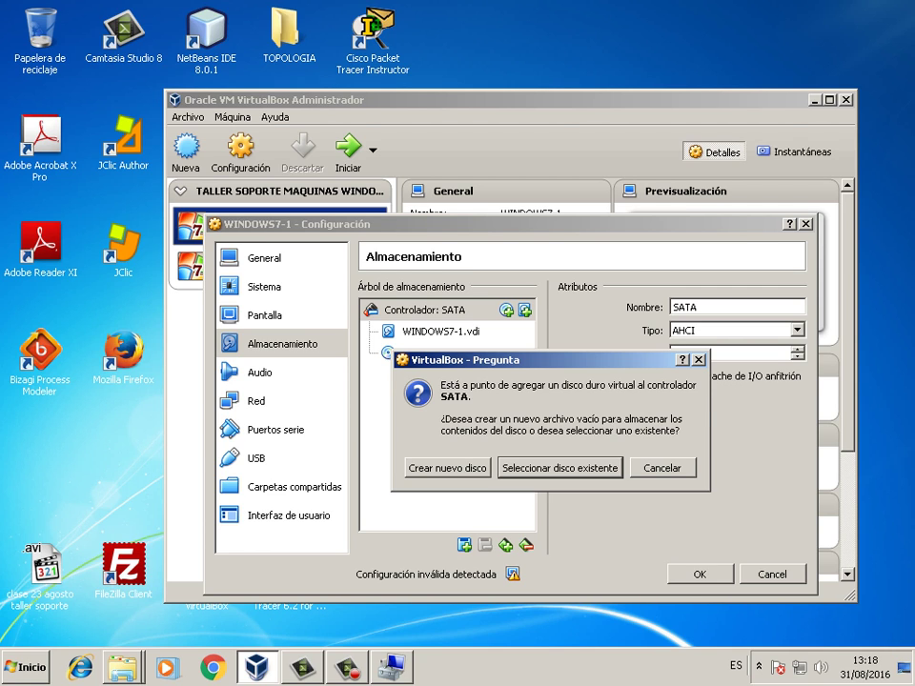
{"action": "left_click", "coordinate": [448, 468]}
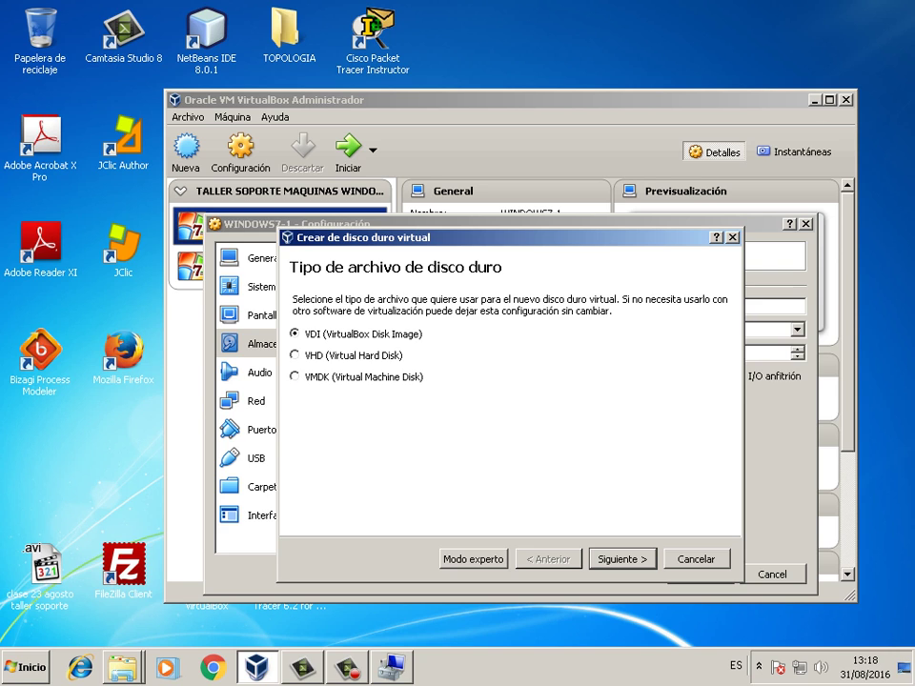
{"action": "key", "text": "Return"}
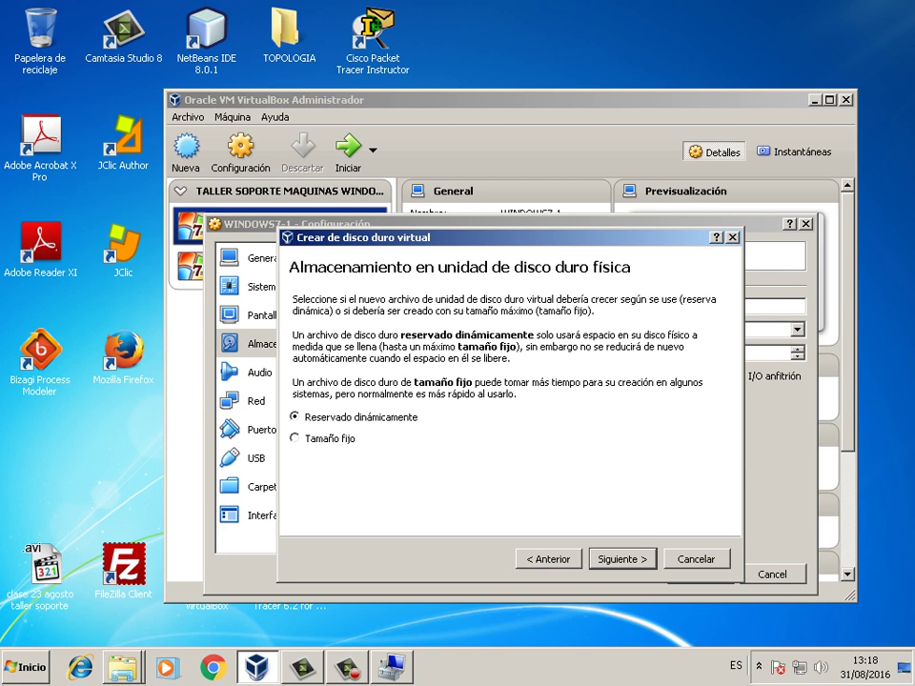
{"action": "key", "text": "Return"}
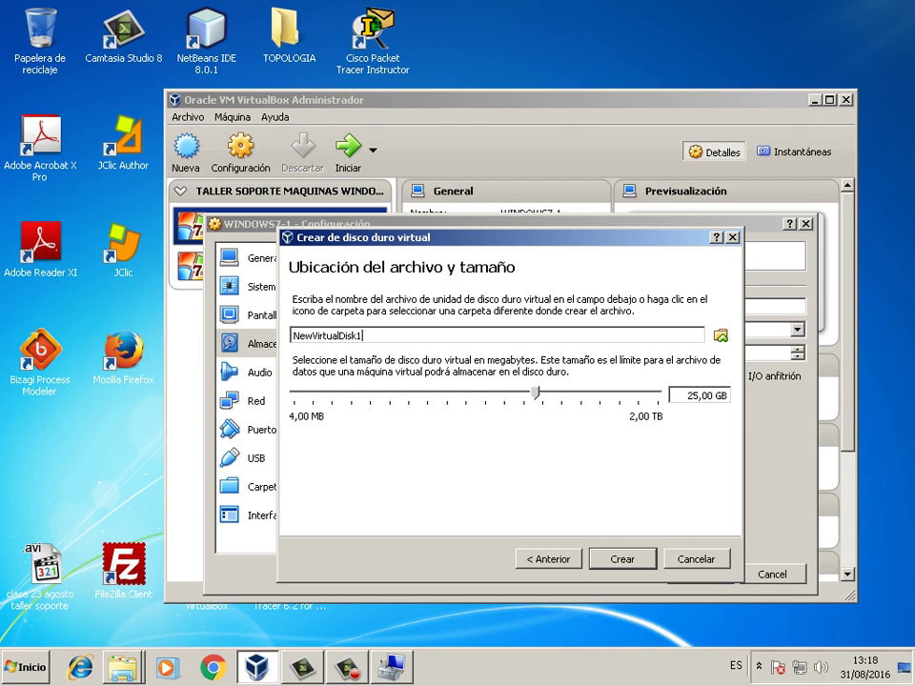
{"action": "key", "text": "BackSpace"}
{"action": "type", "text": "0"}
{"action": "key", "text": "shift+Tab"}
{"action": "key", "text": "shift+Tab"}
{"action": "key", "text": "shift+Tab"}
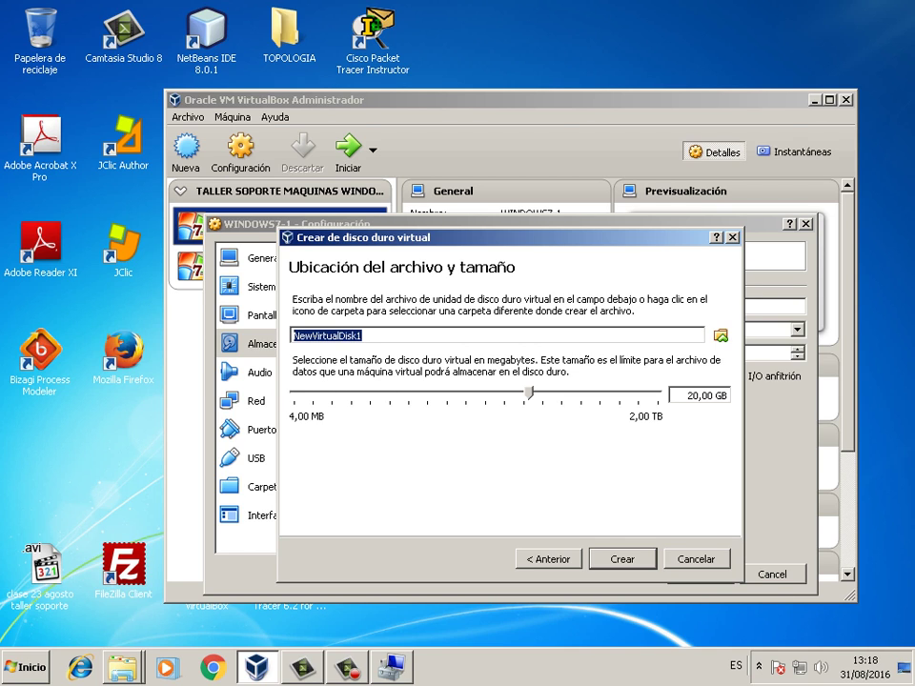
{"action": "type", "text": "res"}
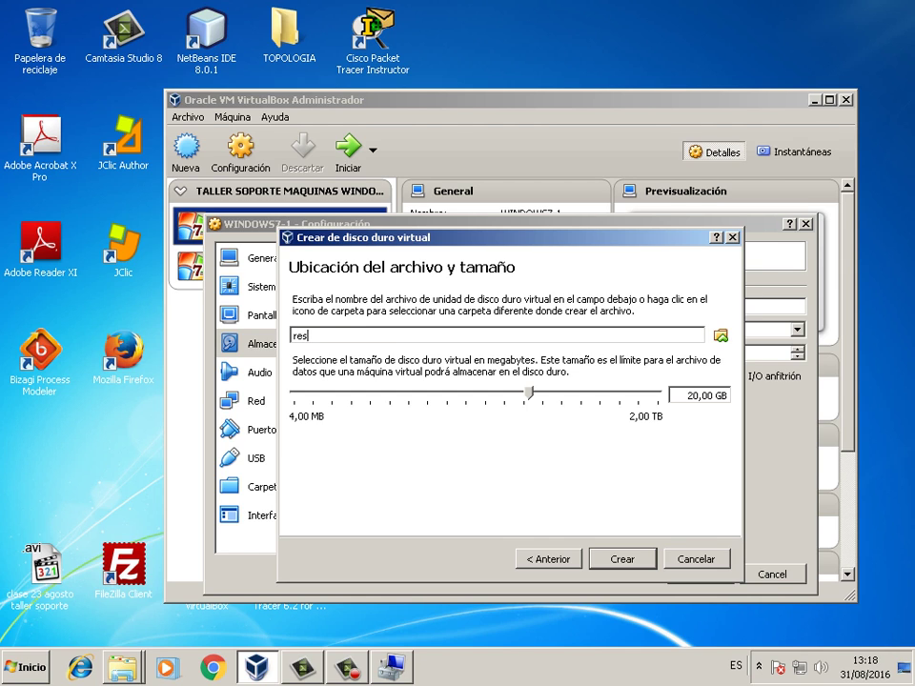
{"action": "type", "text": "paldo1"}
{"action": "key", "text": "Return"}
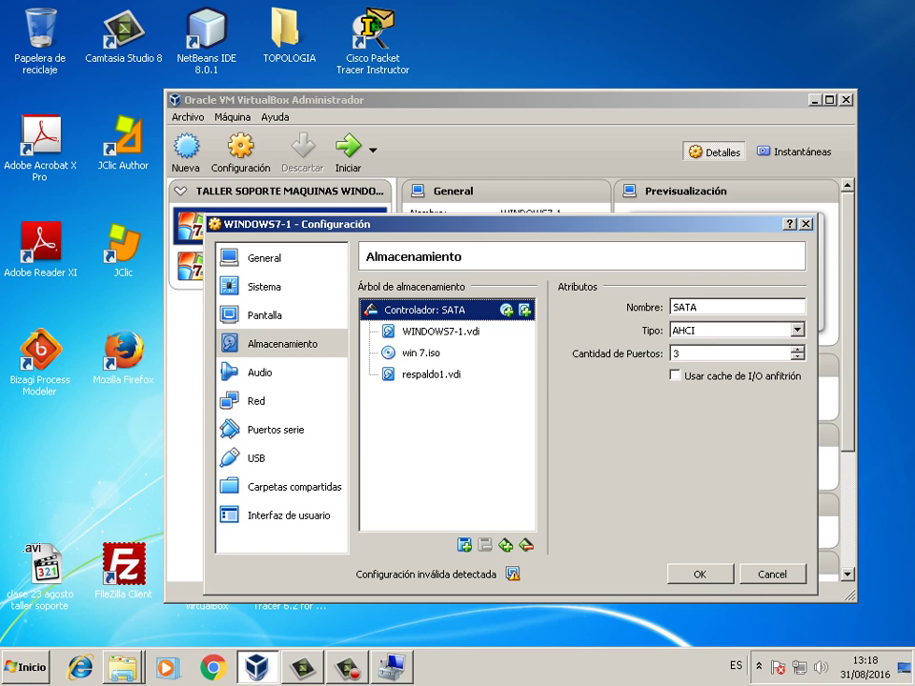
- Check the new respaldo1.vdi details and save WINDOWS7-1's settings
{"action": "left_click", "coordinate": [431, 374]}
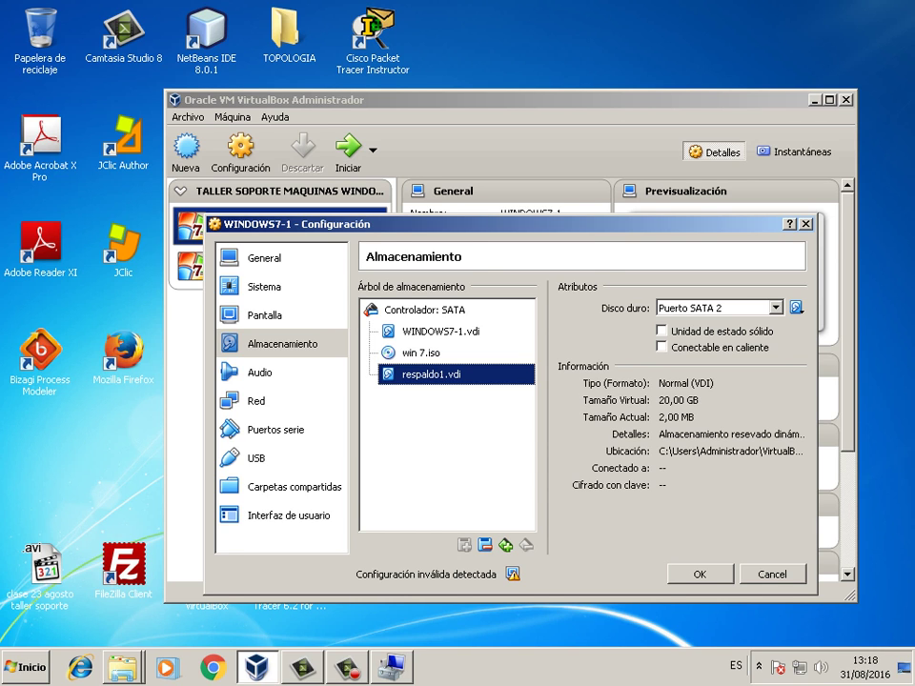
{"action": "key", "text": "Return"}
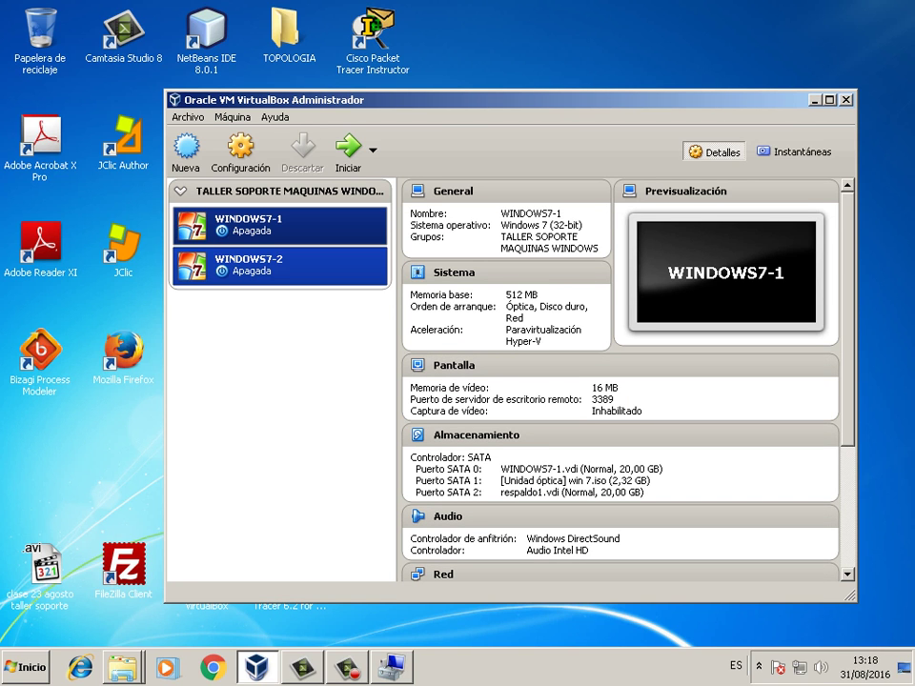
{"action": "left_click", "coordinate": [276, 265]}
- In WINDOWS7-2's storage settings, start a new dynamically allocated VDI disk on the SATA controller
{"action": "right_click", "coordinate": [283, 270]}
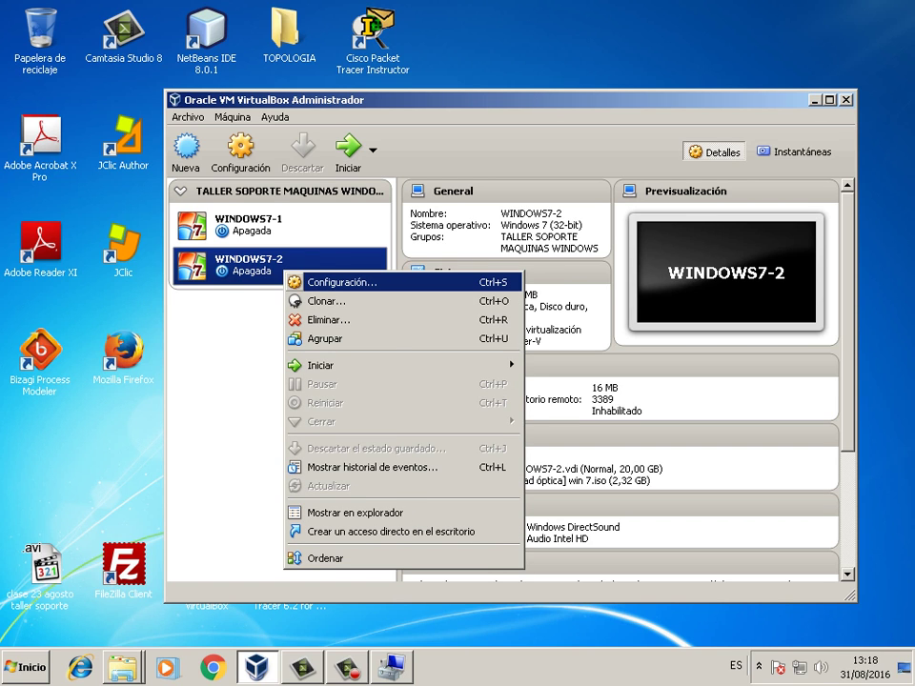
{"action": "key", "text": "Return"}
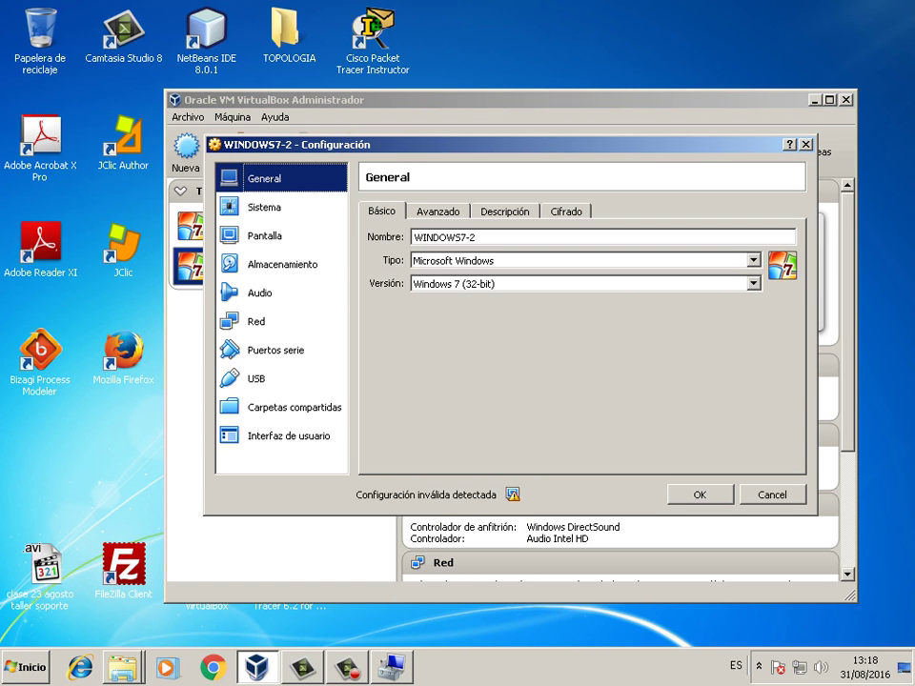
{"action": "left_click", "coordinate": [283, 264]}
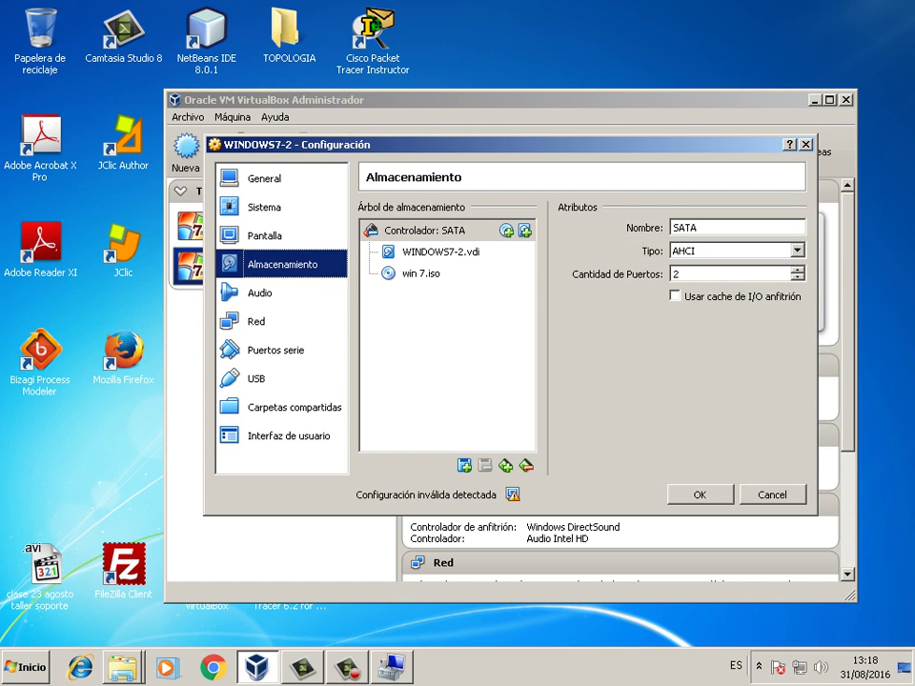
{"action": "left_click", "coordinate": [525, 230]}
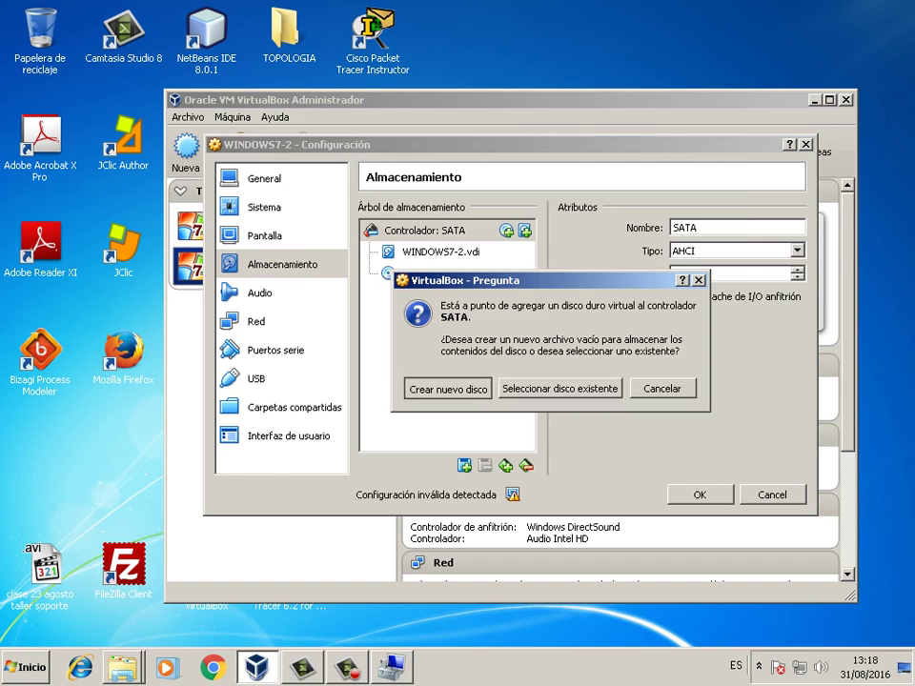
{"action": "left_click", "coordinate": [447, 389]}
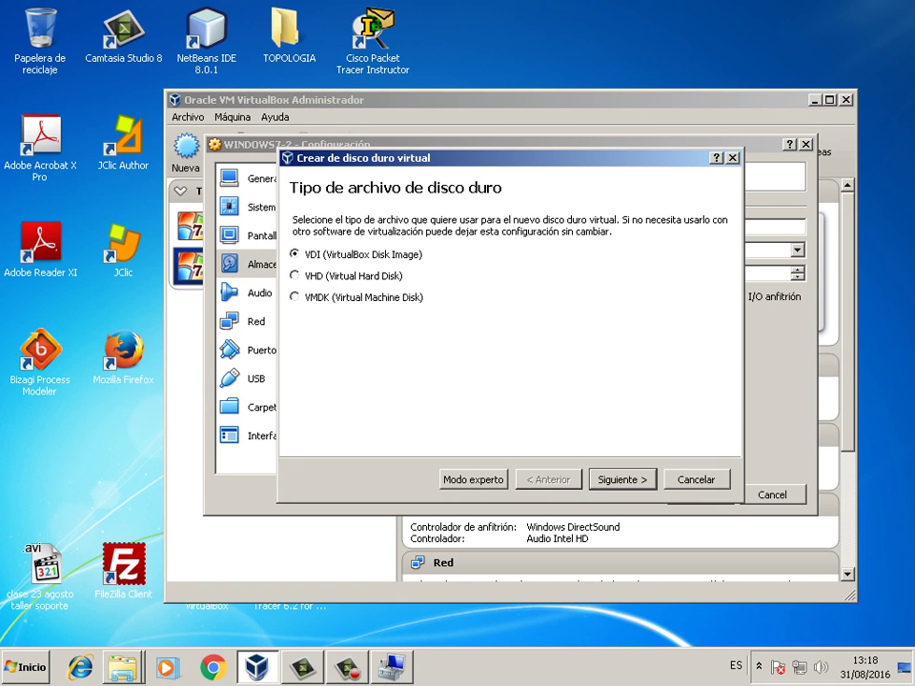
{"action": "key", "text": "Return"}
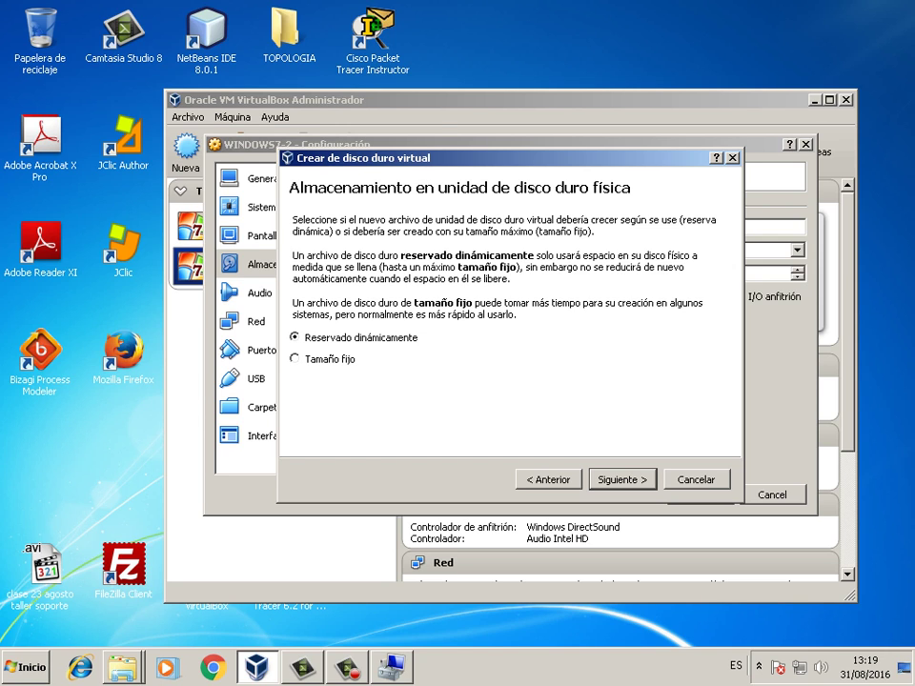
{"action": "key", "text": "Return"}
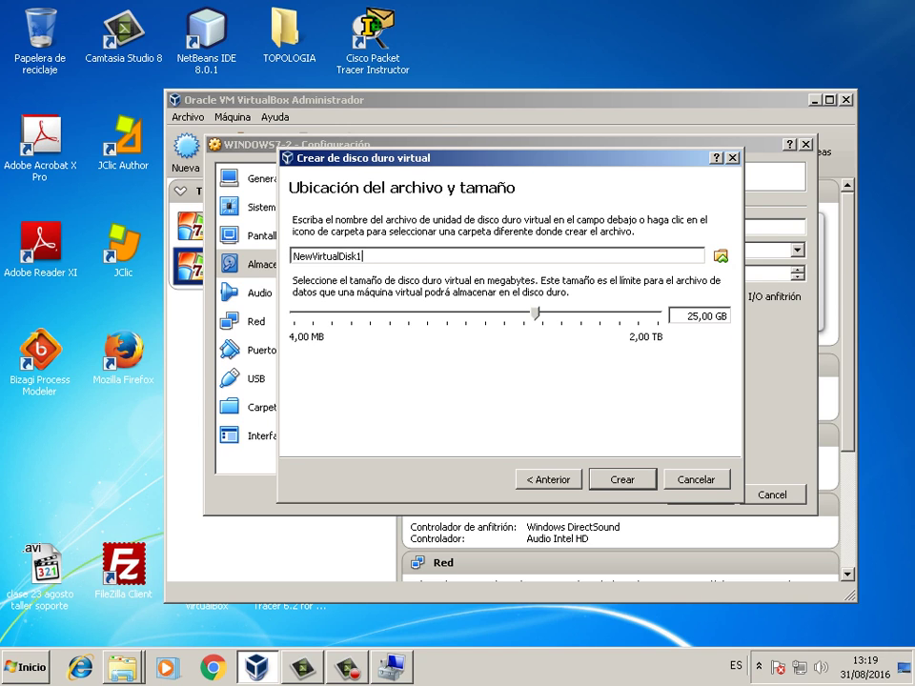
- Size the disk 20 GB, name it respaldo2, create it and save the settings
{"action": "key", "text": "BackSpace"}
{"action": "type", "text": "0"}
{"action": "key", "text": "shift+Tab"}
{"action": "key", "text": "shift+Tab"}
{"action": "key", "text": "shift+Tab"}
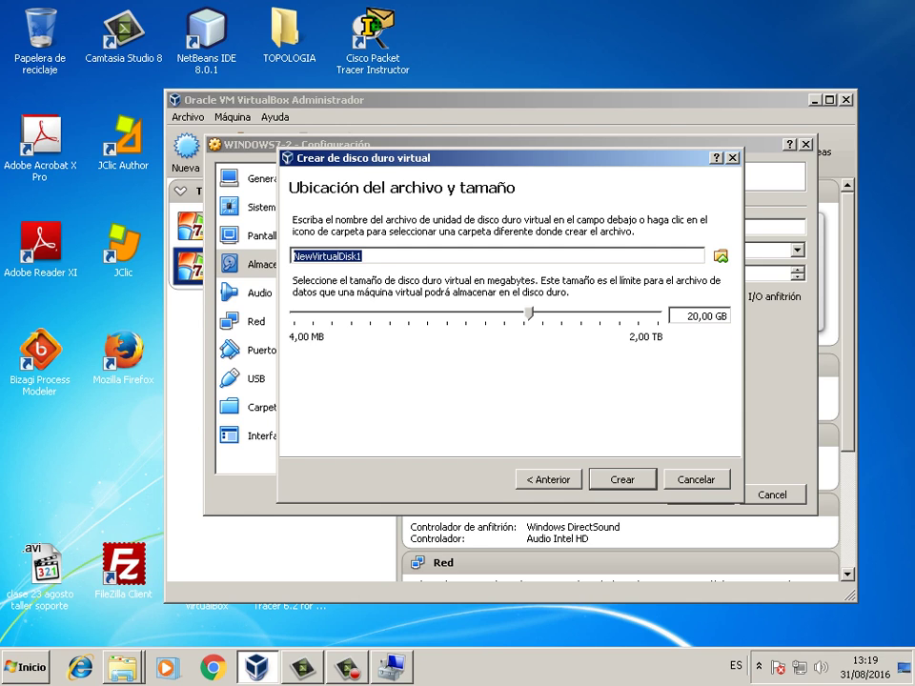
{"action": "type", "text": "respaldo2"}
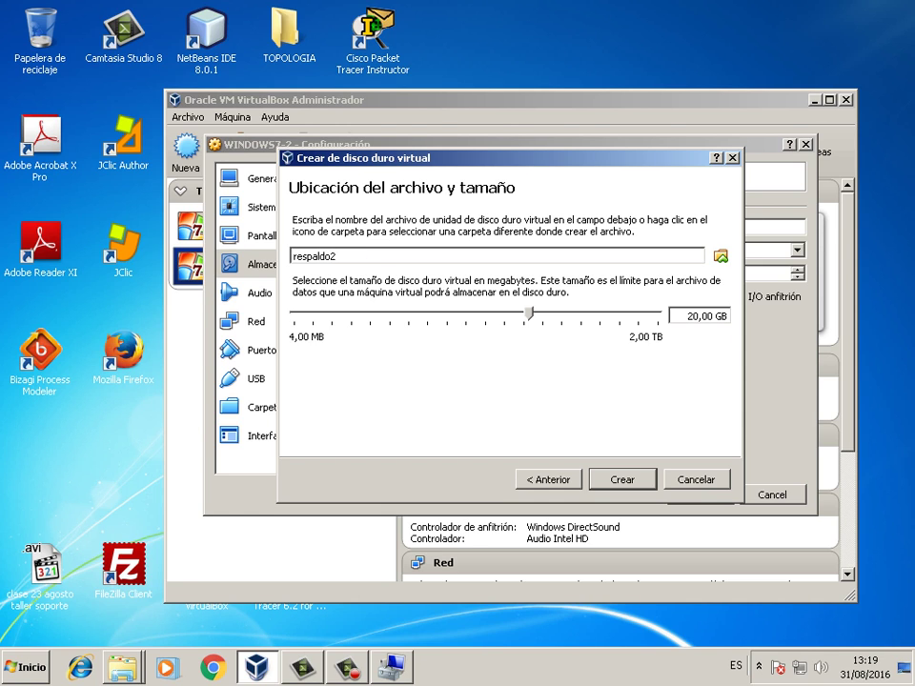
{"action": "key", "text": "Return"}
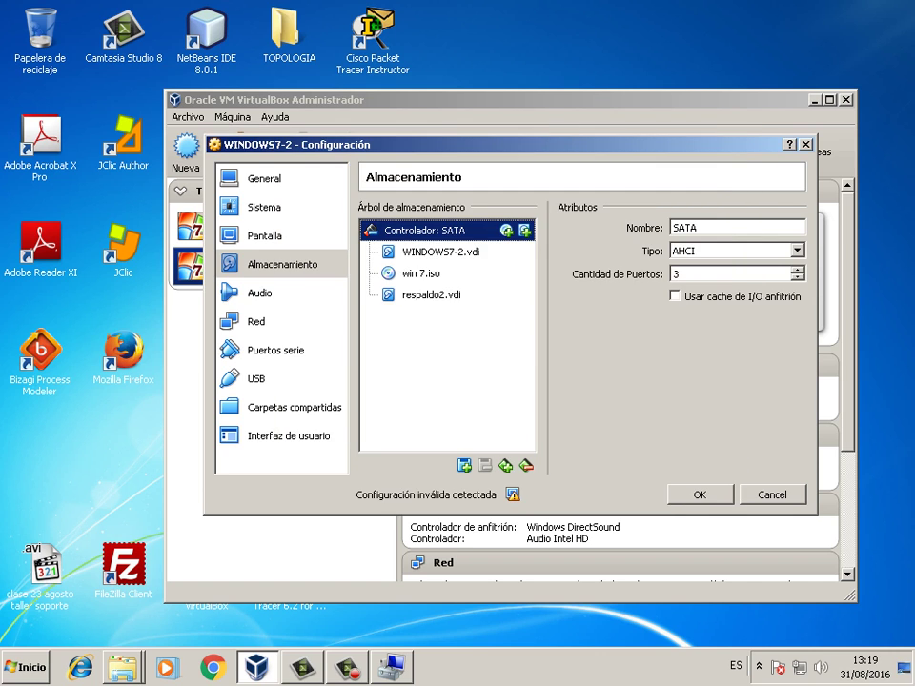
{"action": "key", "text": "Return"}
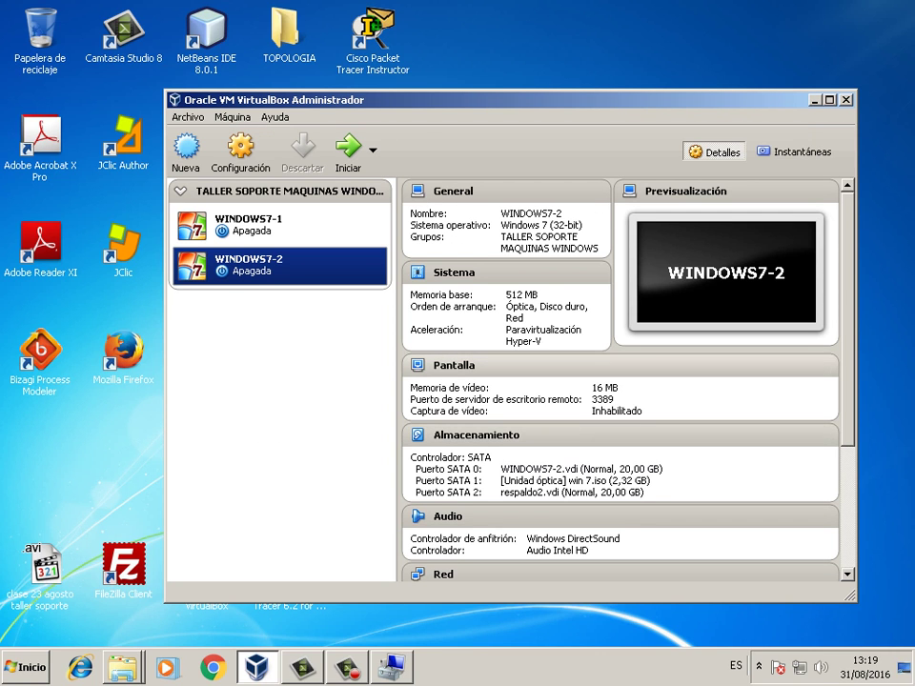
{"action": "left_click", "coordinate": [279, 225]}
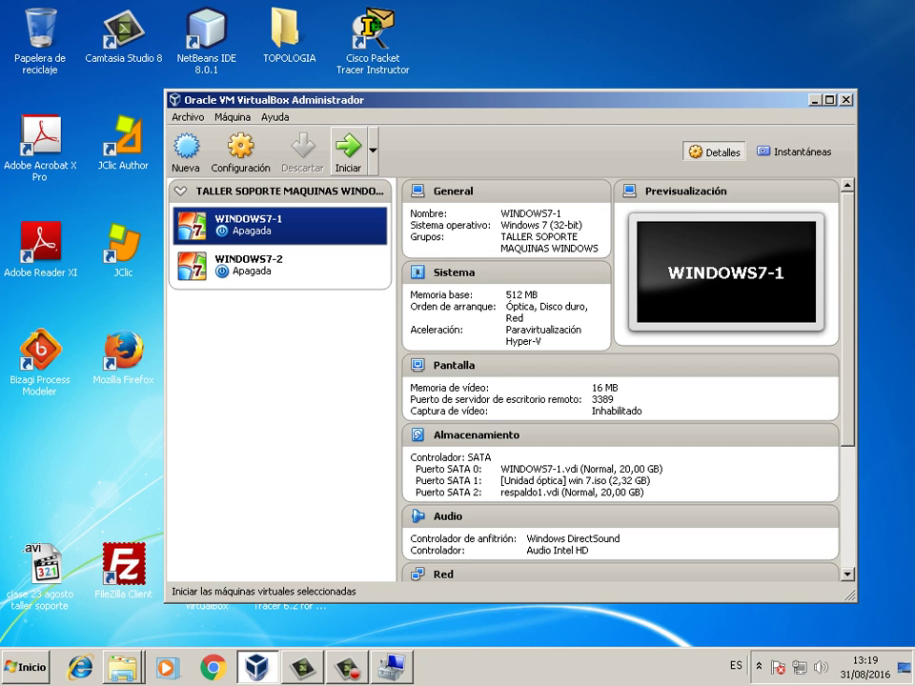
- Boot WINDOWS7-1 and log into Windows 7 with the personal account's password
{"action": "left_click", "coordinate": [348, 150]}
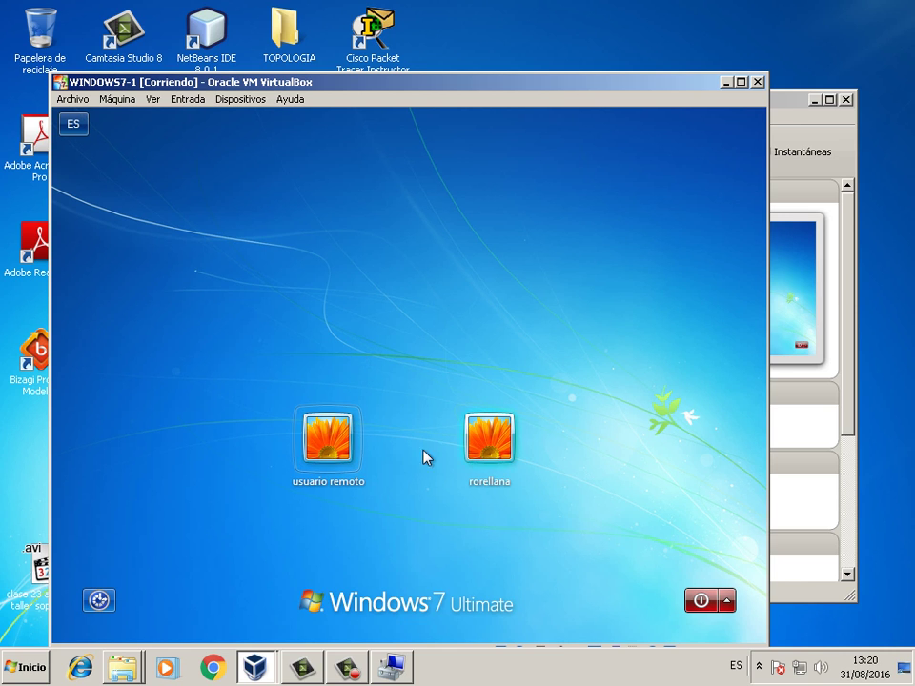
{"action": "left_click", "coordinate": [491, 438]}
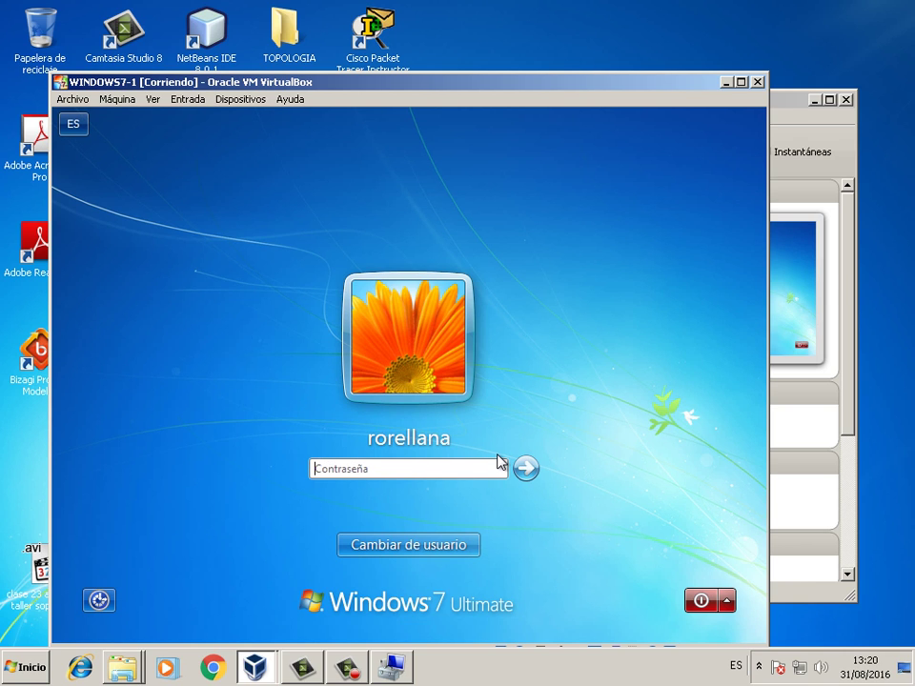
{"action": "type", "text": "********"}
{"action": "key", "text": "Return"}
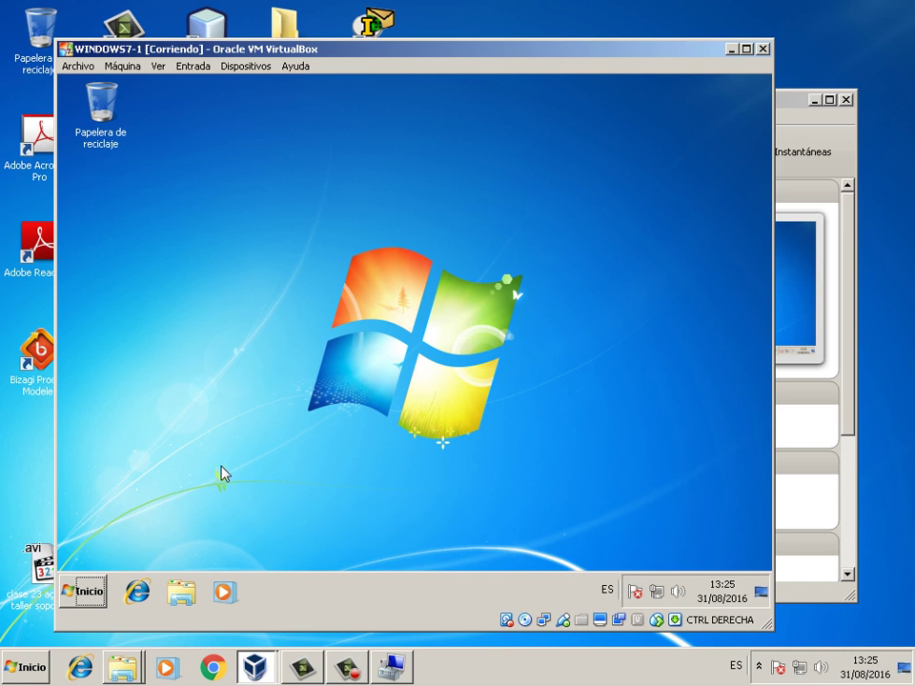
- Open Computer Management from Equipo and go to Administración de discos
{"action": "left_click", "coordinate": [82, 591]}
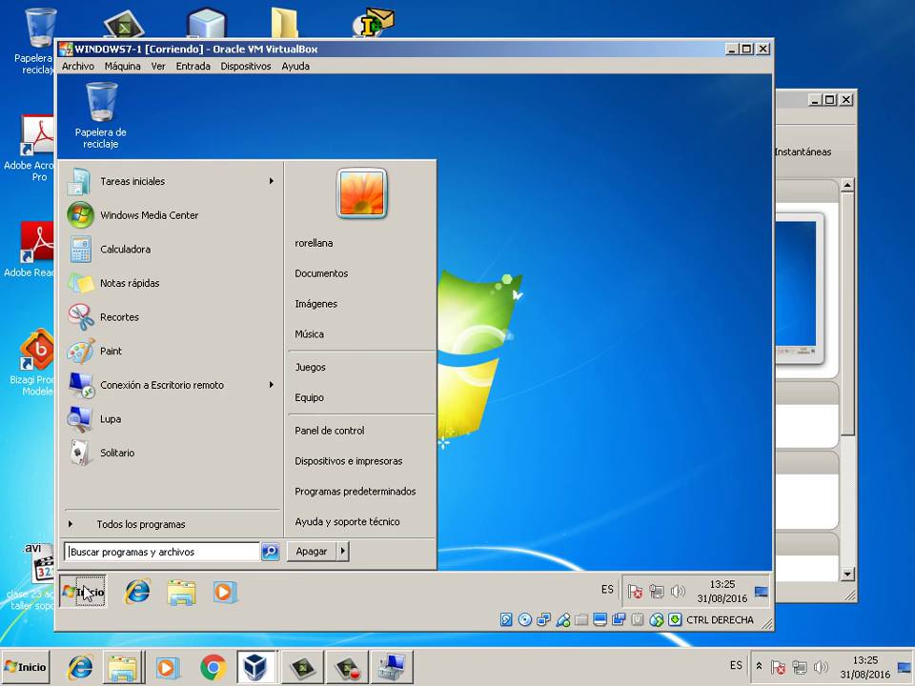
{"action": "right_click", "coordinate": [323, 400]}
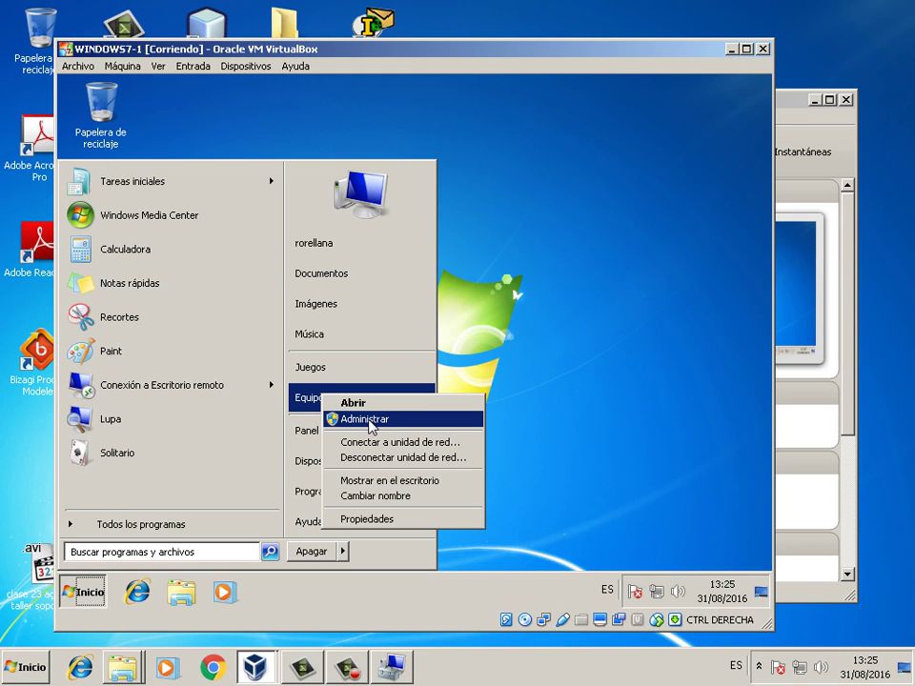
{"action": "left_click", "coordinate": [369, 421]}
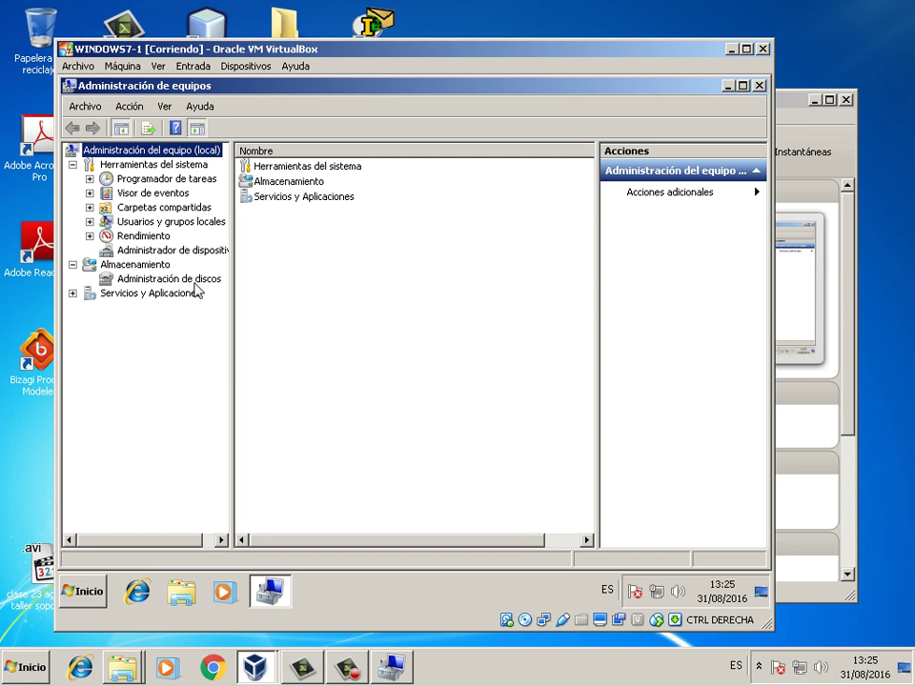
{"action": "left_click", "coordinate": [179, 279]}
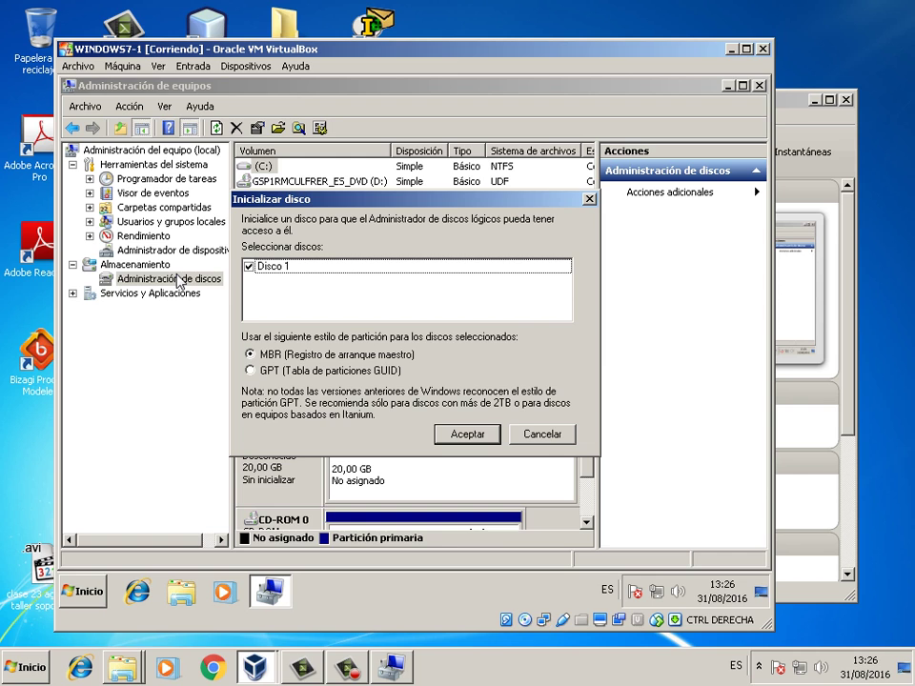
- Dismiss the initialization prompt, then initialize Disco 1 with the MBR partition style
{"action": "left_click", "coordinate": [542, 434]}
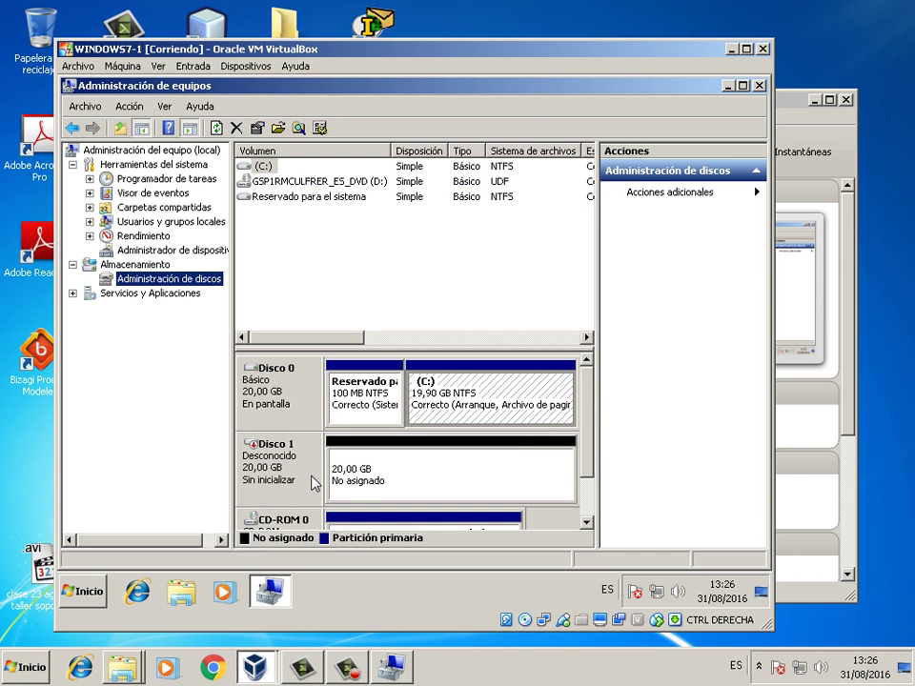
{"action": "left_click", "coordinate": [590, 422]}
{"action": "scroll", "coordinate": [591, 421], "scroll_direction": "down", "scroll_amount": 2}
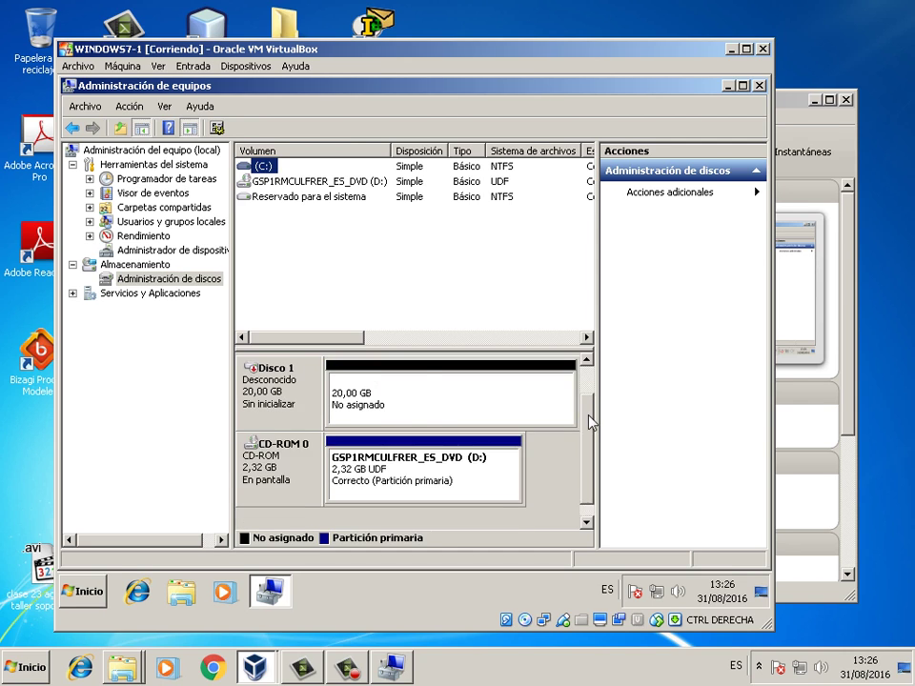
{"action": "scroll", "coordinate": [592, 392], "scroll_direction": "up", "scroll_amount": 2}
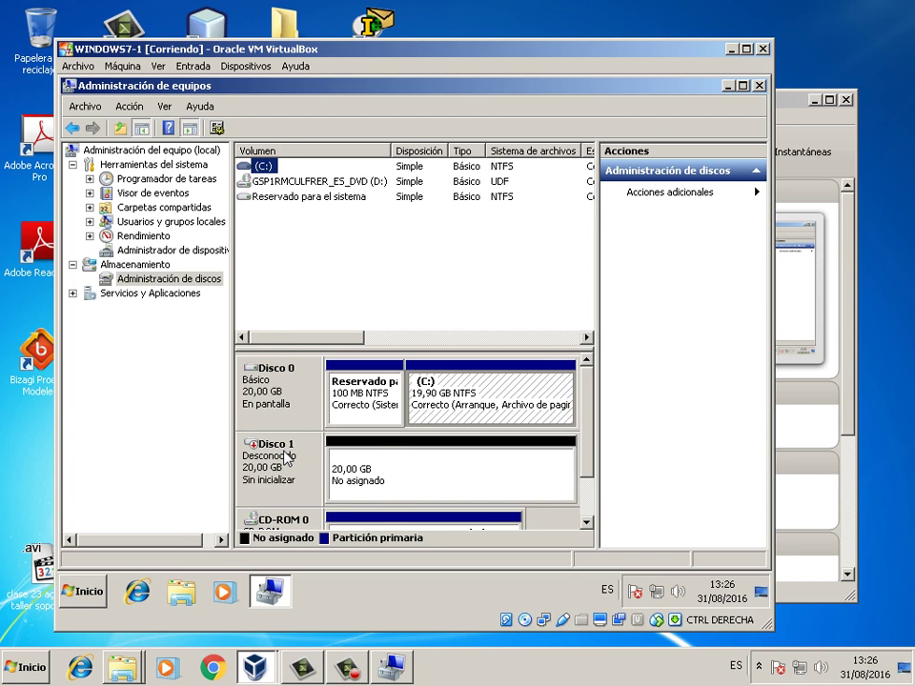
{"action": "right_click", "coordinate": [286, 459]}
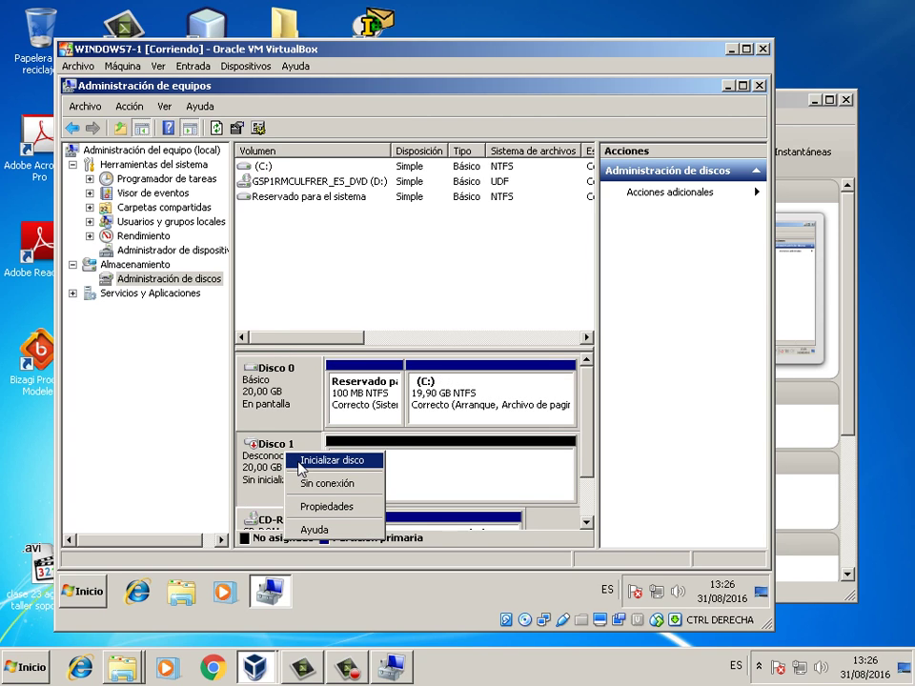
{"action": "left_click", "coordinate": [302, 462]}
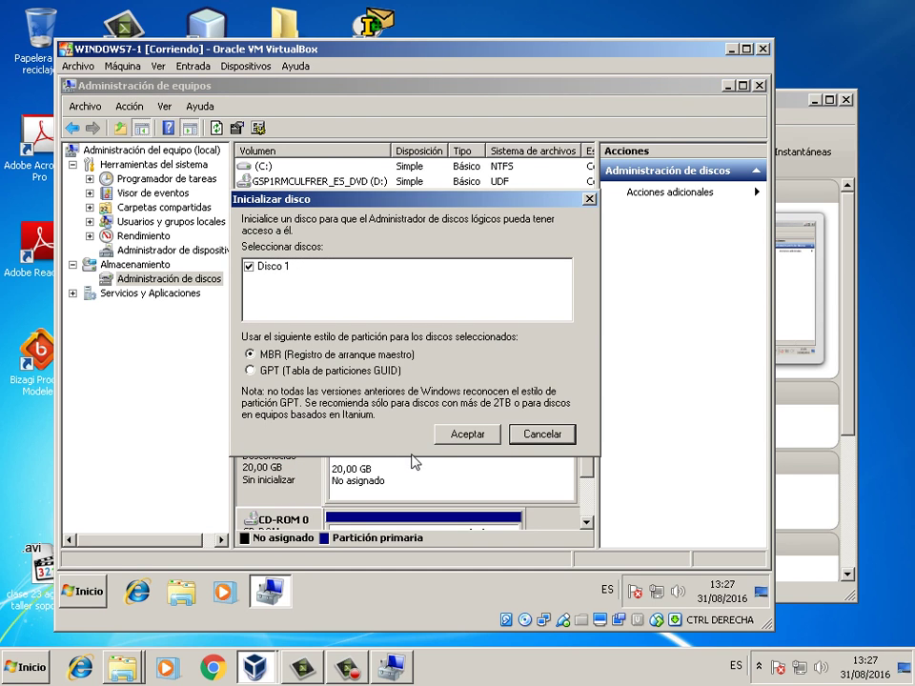
{"action": "left_click", "coordinate": [517, 437]}
{"action": "right_click", "coordinate": [307, 457]}
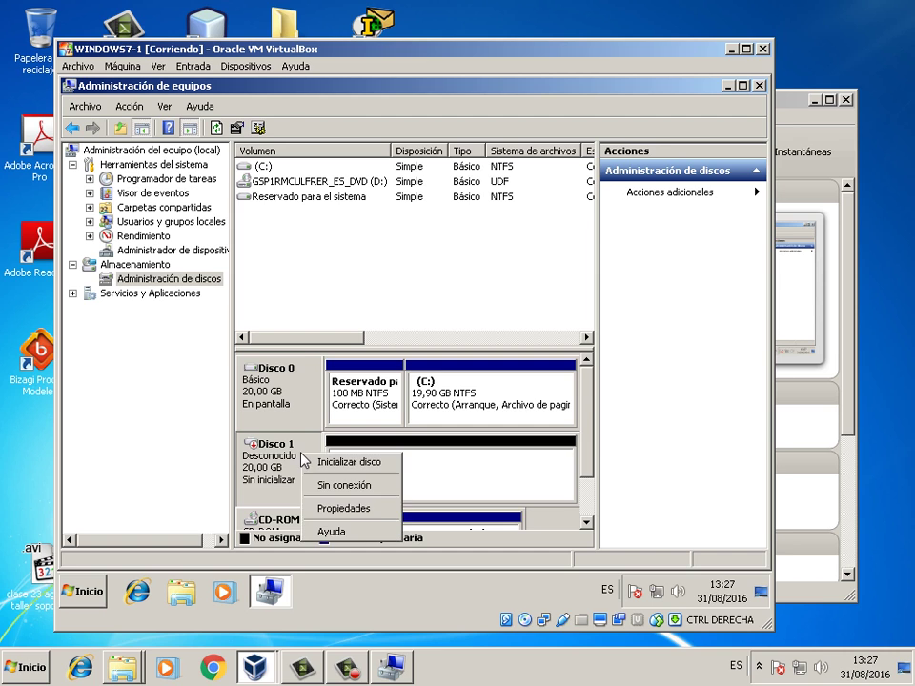
{"action": "left_click", "coordinate": [326, 463]}
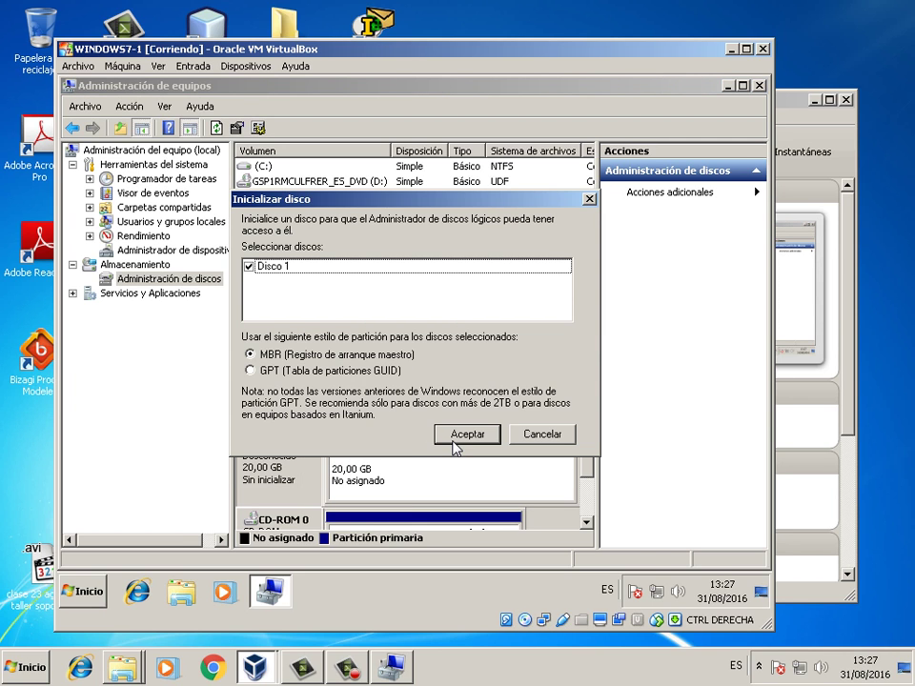
{"action": "left_click", "coordinate": [454, 440]}
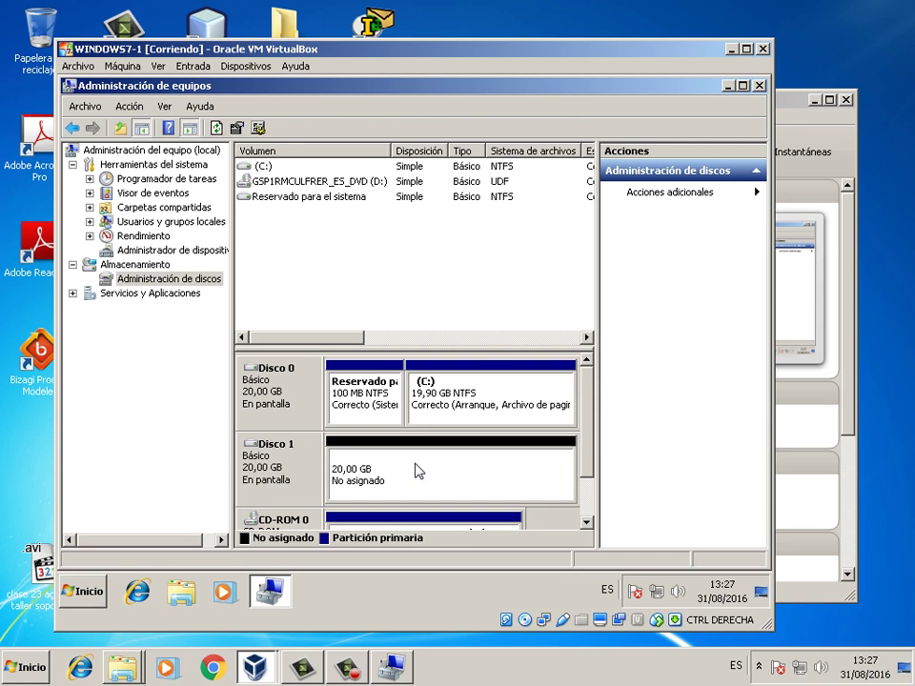
- Create a full 20477 MB NTFS simple volume on Disco 1 as drive A: labelled respaldo1
{"action": "right_click", "coordinate": [419, 471]}
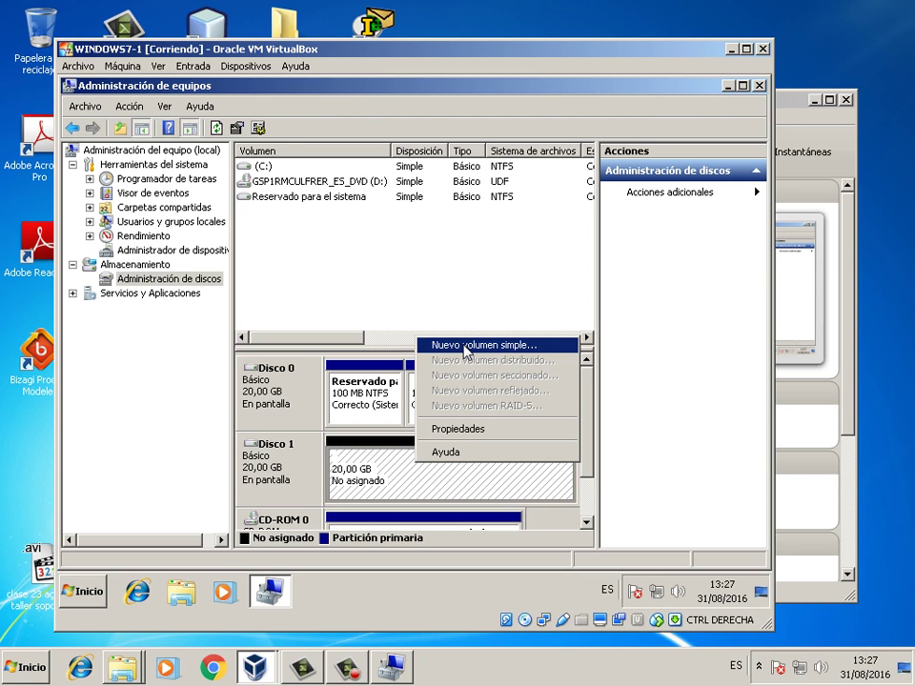
{"action": "left_click", "coordinate": [466, 353]}
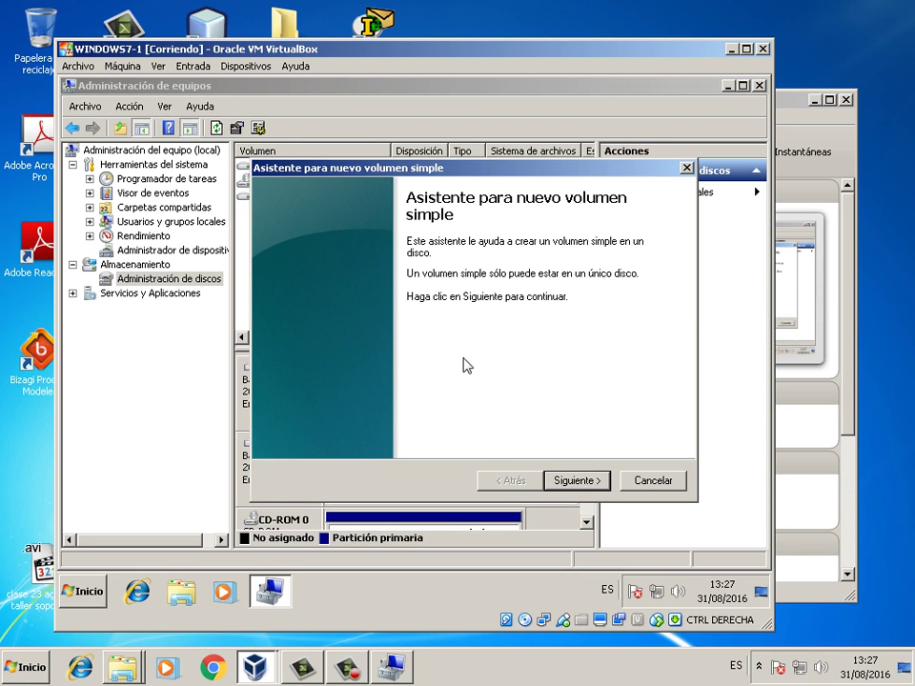
{"action": "left_click", "coordinate": [574, 482]}
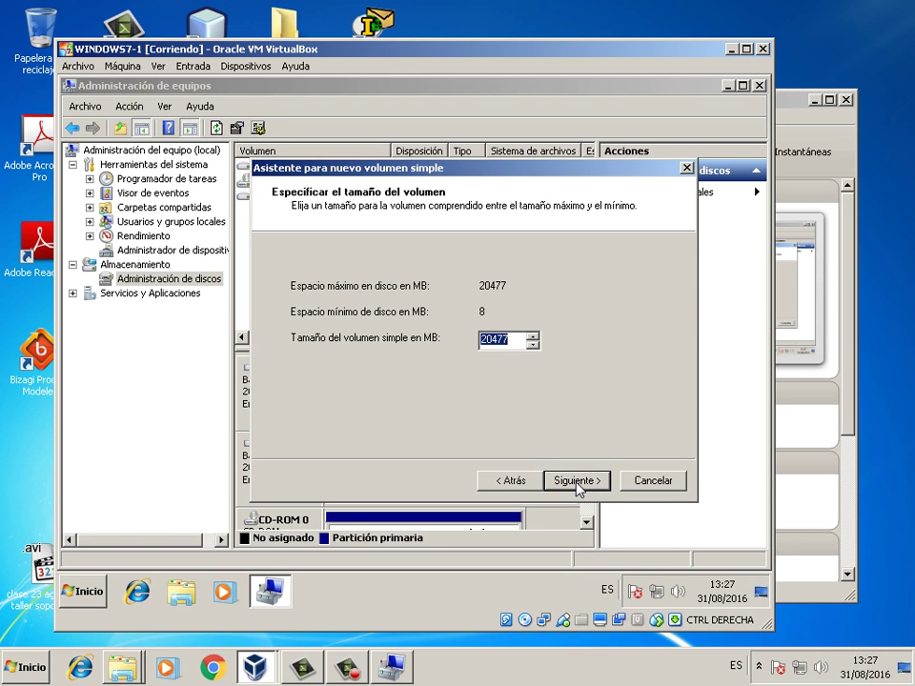
{"action": "left_click", "coordinate": [576, 482]}
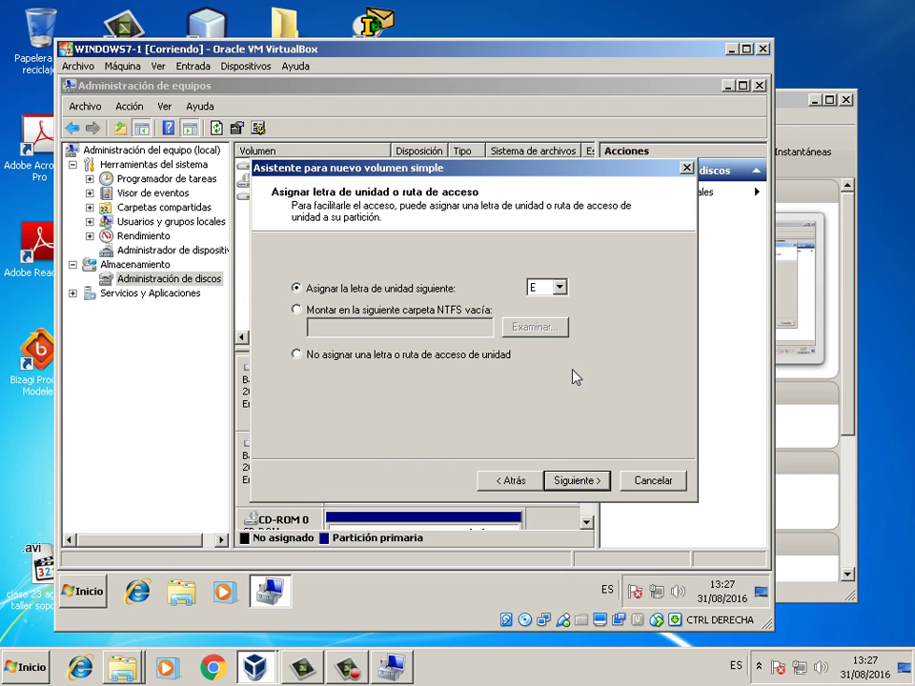
{"action": "left_click", "coordinate": [551, 291]}
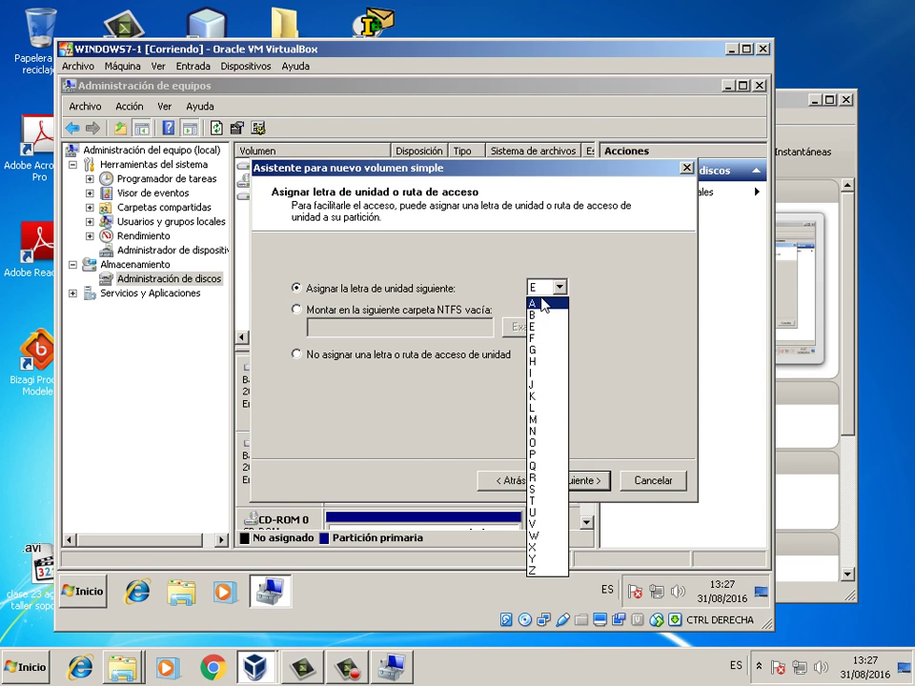
{"action": "left_click", "coordinate": [542, 305]}
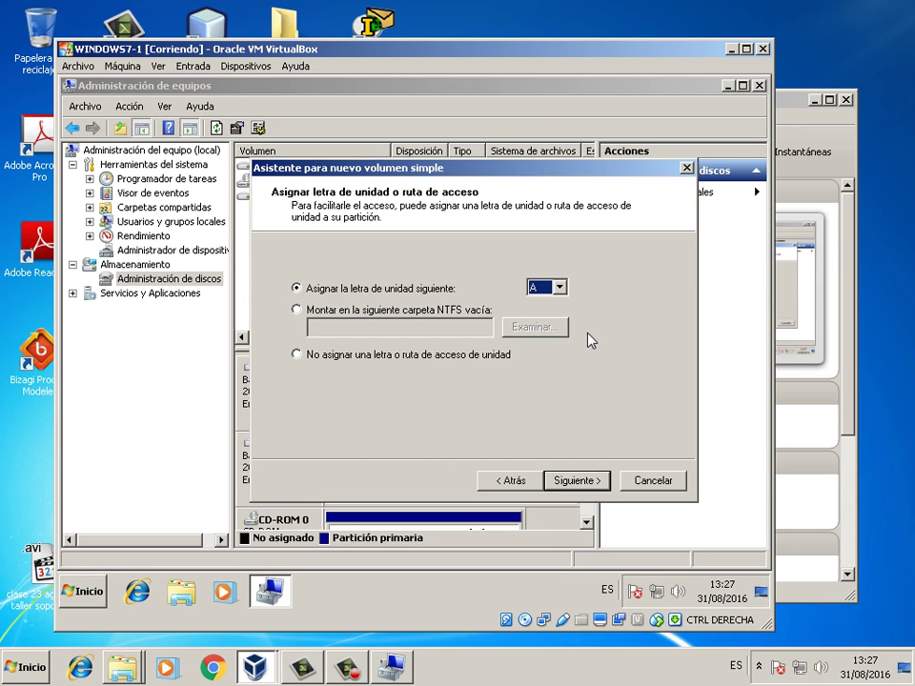
{"action": "left_click", "coordinate": [588, 481]}
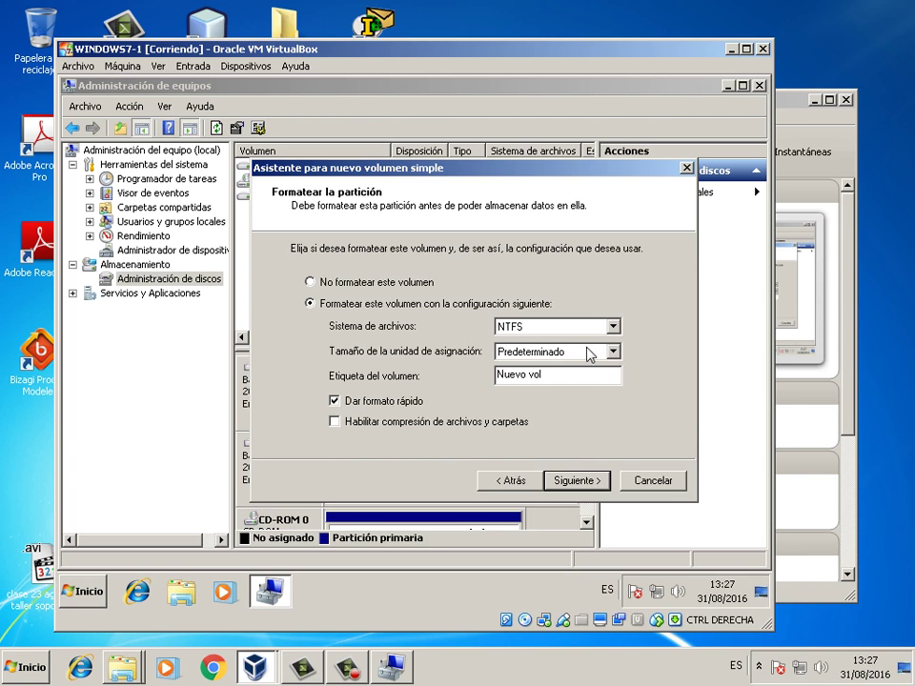
{"action": "left_click_drag", "start_coordinate": [570, 376], "coordinate": [400, 384]}
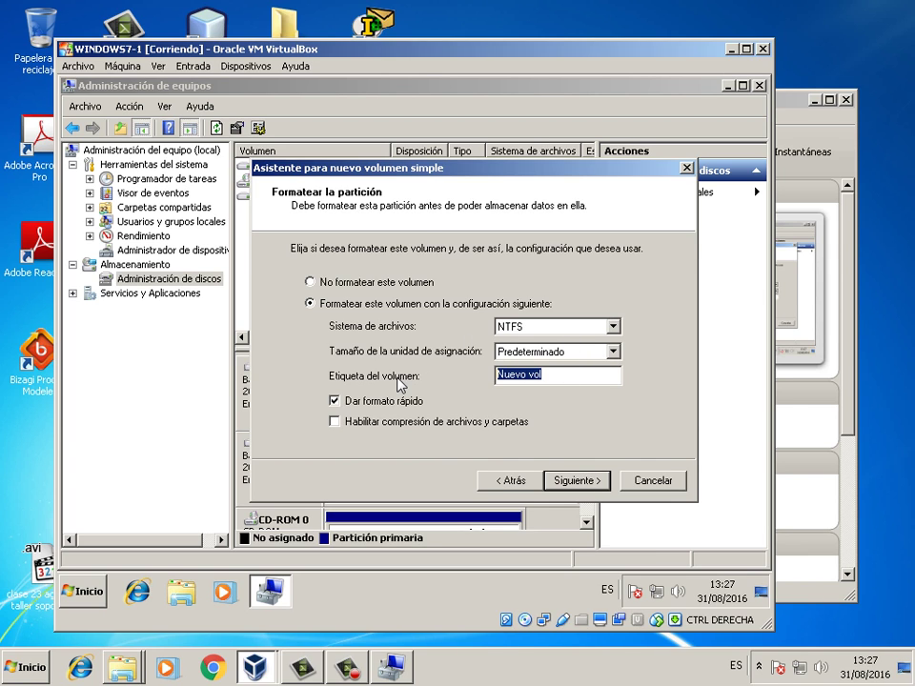
{"action": "type", "text": "respal"}
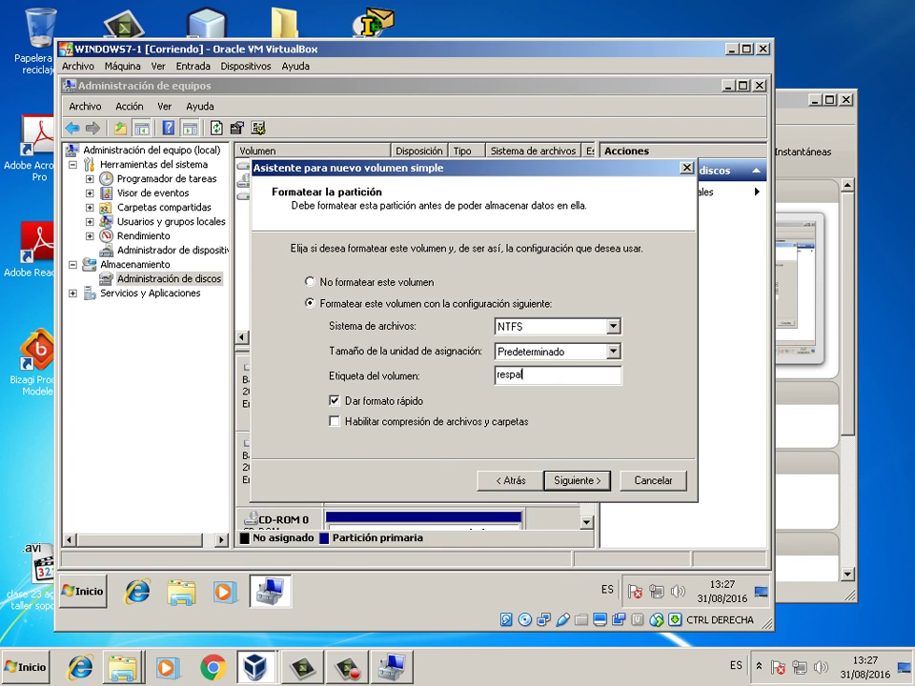
{"action": "type", "text": "do1"}
{"action": "left_click", "coordinate": [579, 481]}
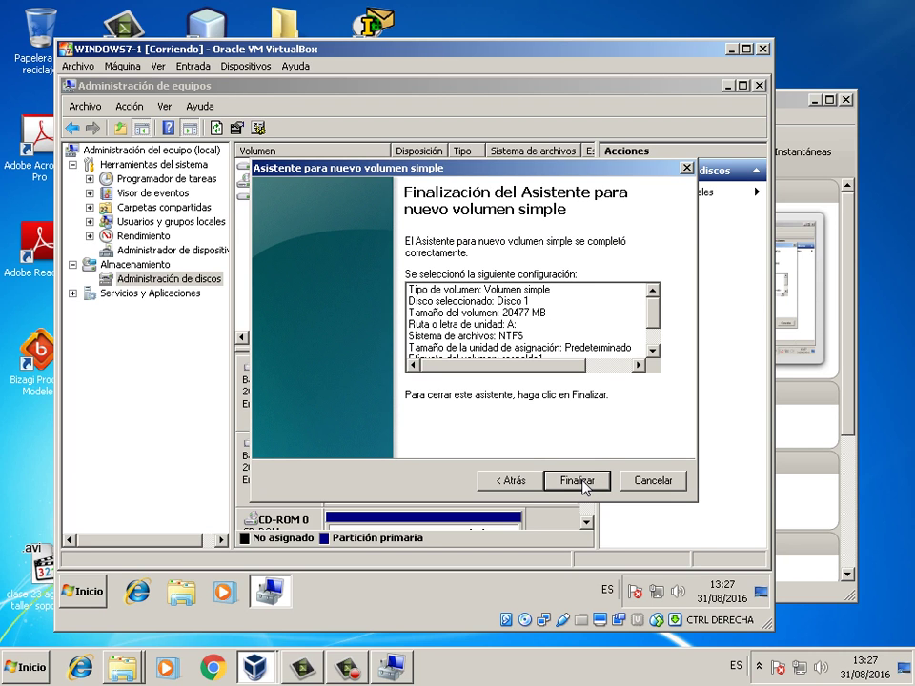
{"action": "left_click", "coordinate": [579, 482]}
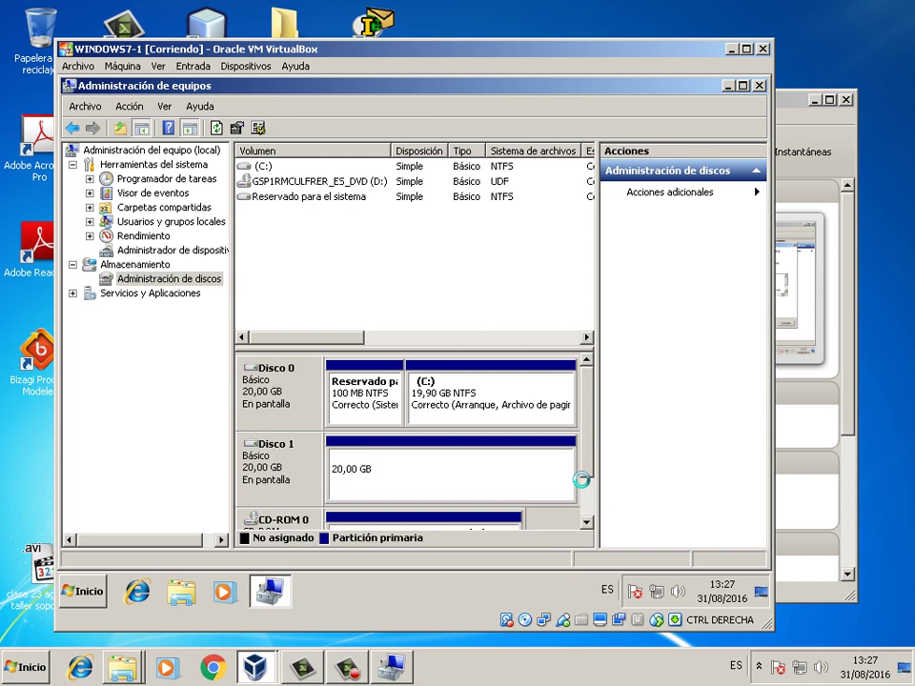
- Close the Reproducción automática window for respaldo1 (A:) without choosing an action
{"action": "left_click", "coordinate": [586, 461]}
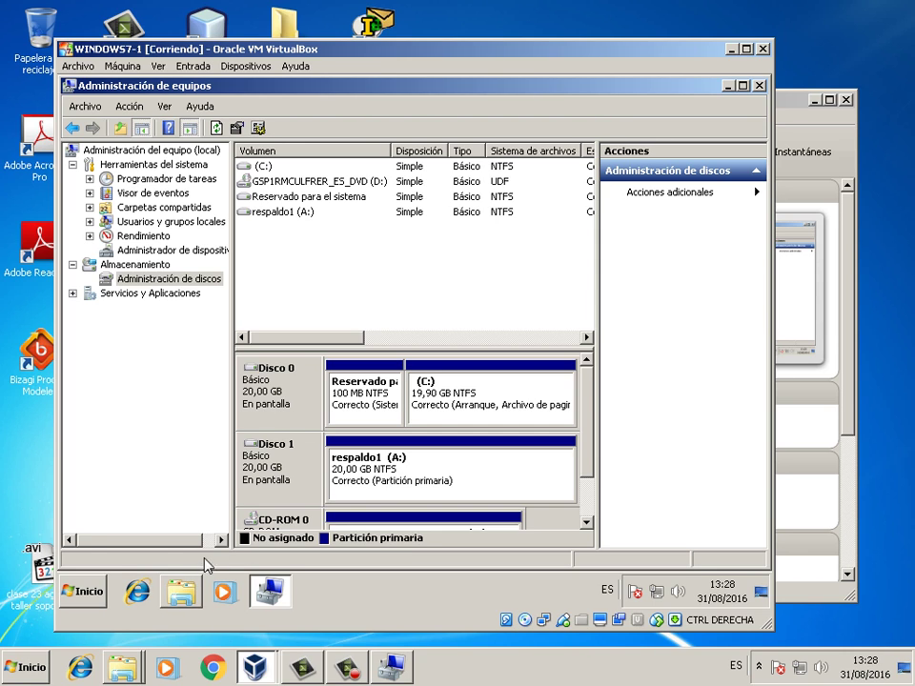
{"action": "mouse_move", "coordinate": [186, 590]}
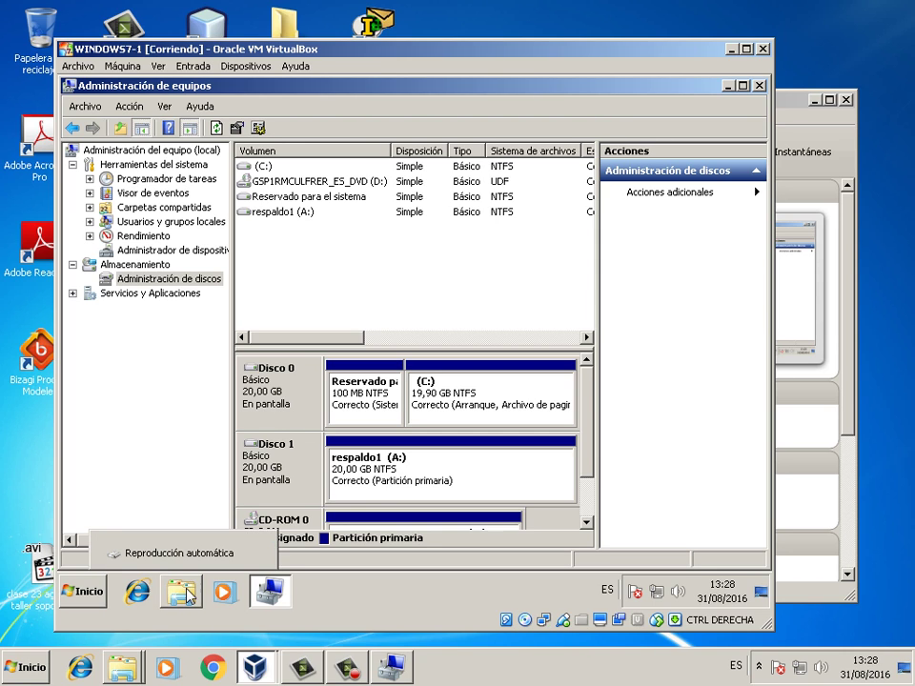
{"action": "left_click", "coordinate": [182, 593]}
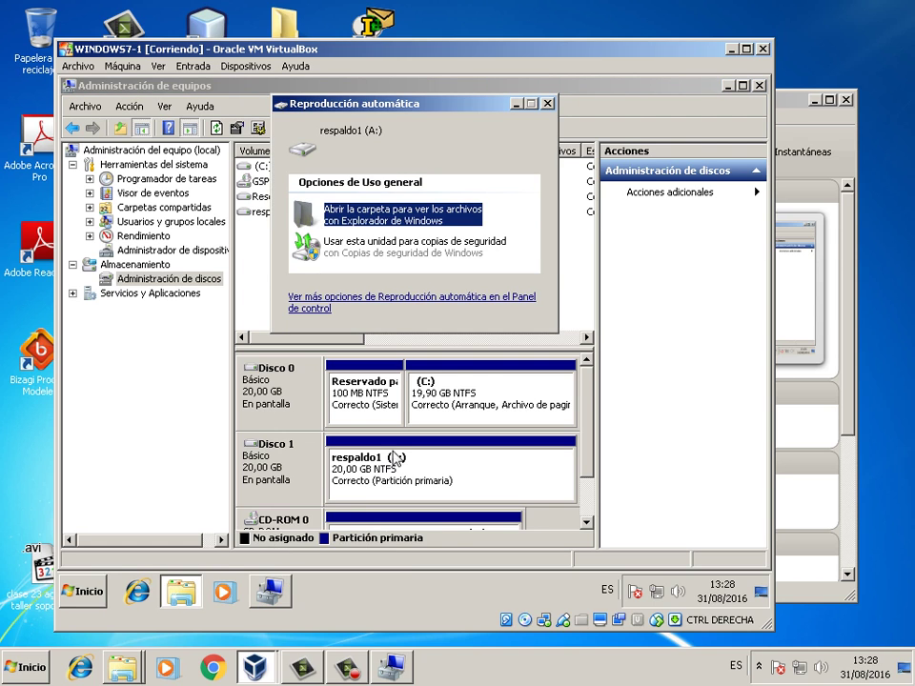
{"action": "left_click", "coordinate": [545, 103]}
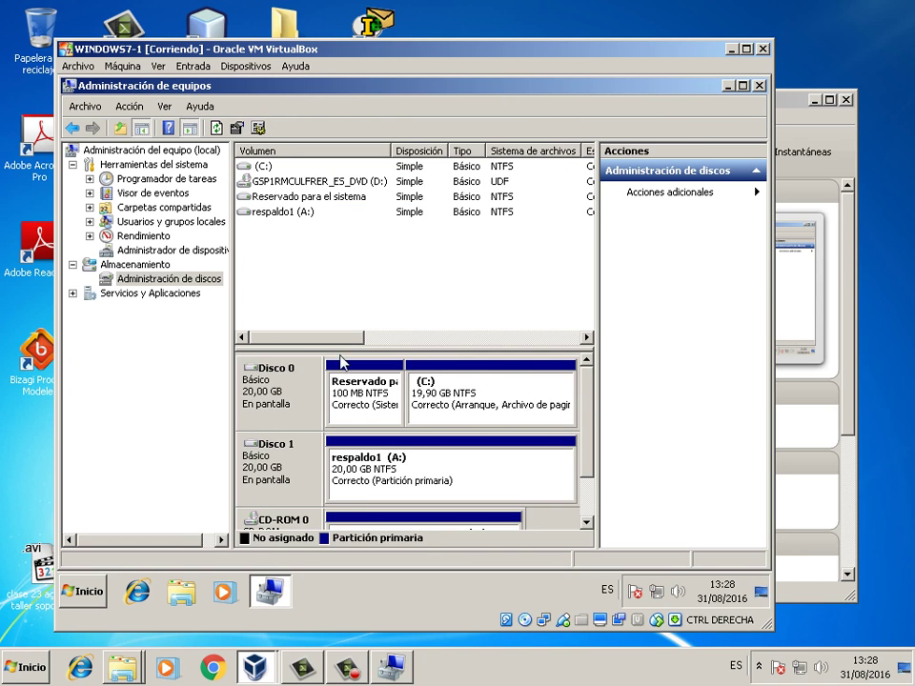
- Confirm in the guest's Equipo window that respaldo1 (A:) shows 19,9 GB free
{"action": "left_click", "coordinate": [82, 591]}
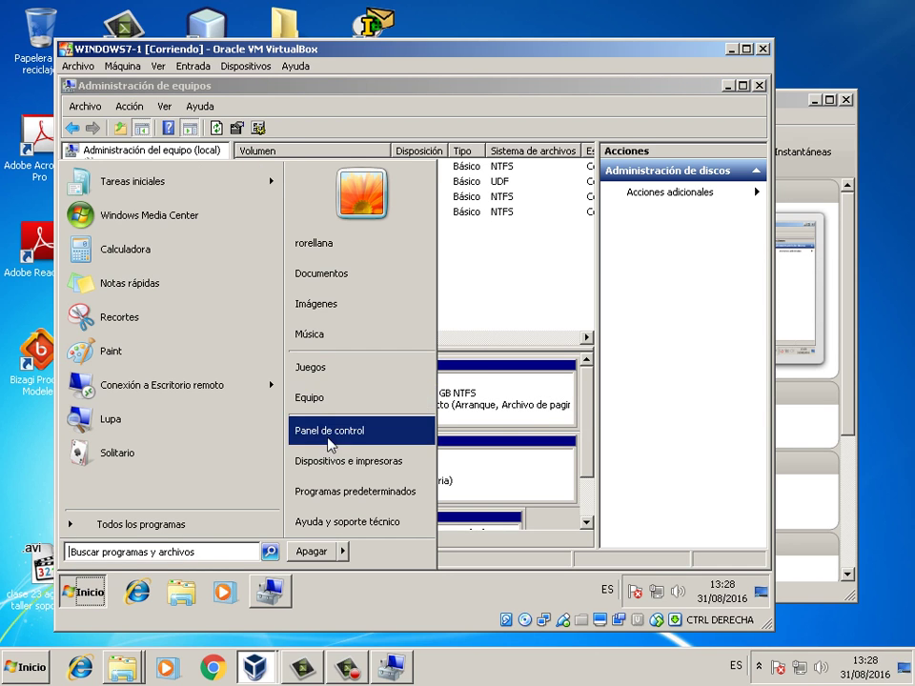
{"action": "left_click", "coordinate": [317, 407]}
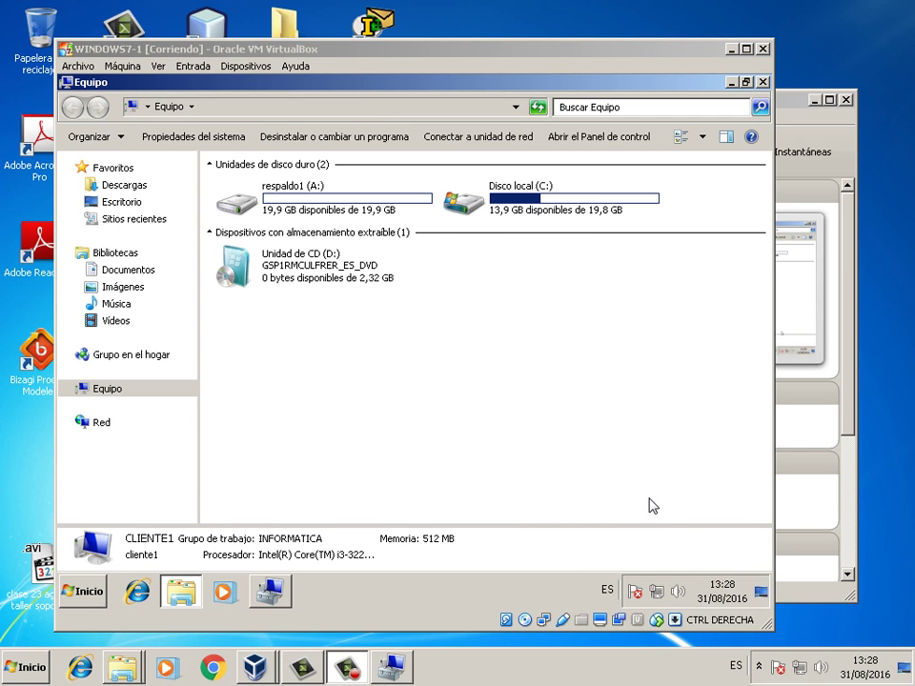
{"action": "left_click", "coordinate": [255, 667]}
- Boot the WINDOWS7-2 VM and log in to the main user account with its password
{"action": "left_click", "coordinate": [348, 148]}
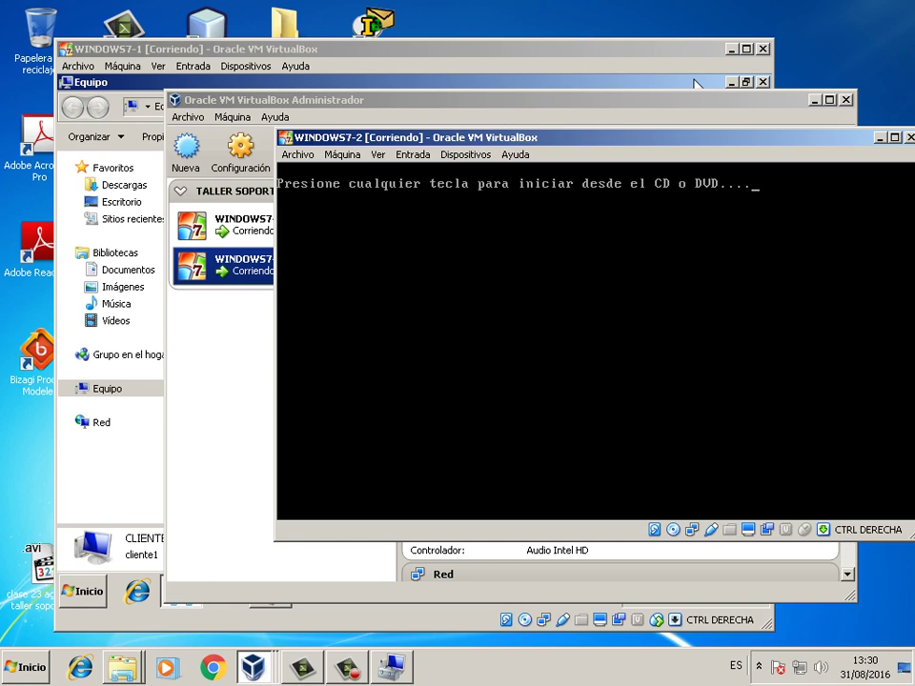
{"action": "key", "text": "Return"}
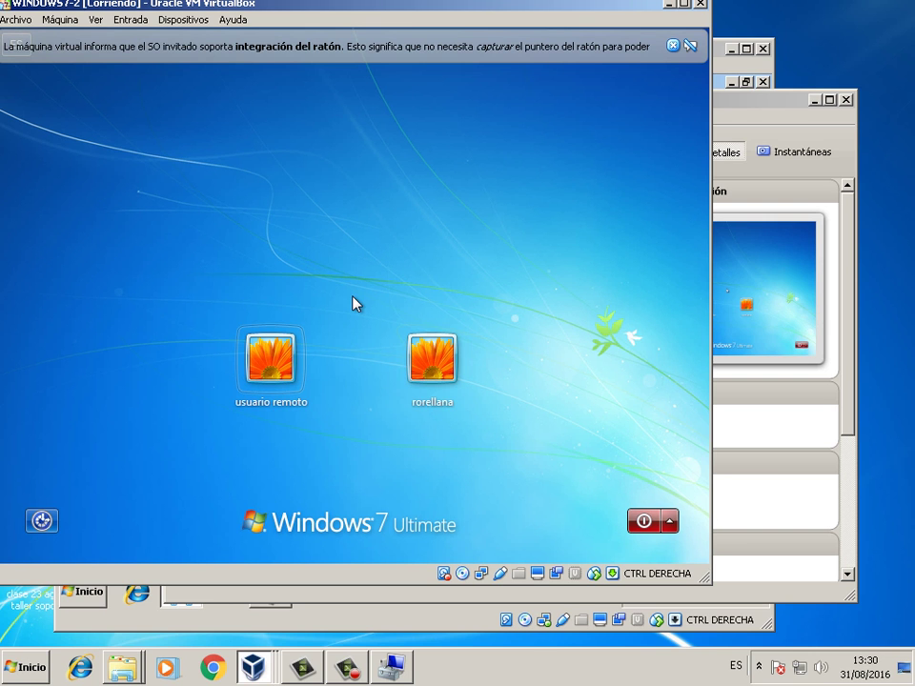
{"action": "left_click", "coordinate": [452, 363]}
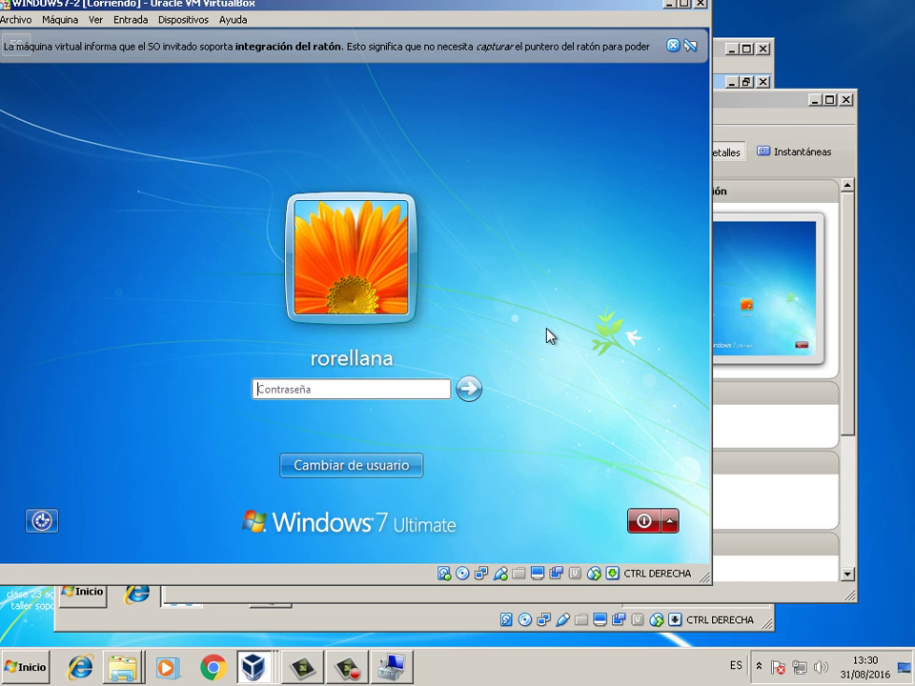
{"action": "type", "text": "••••••••"}
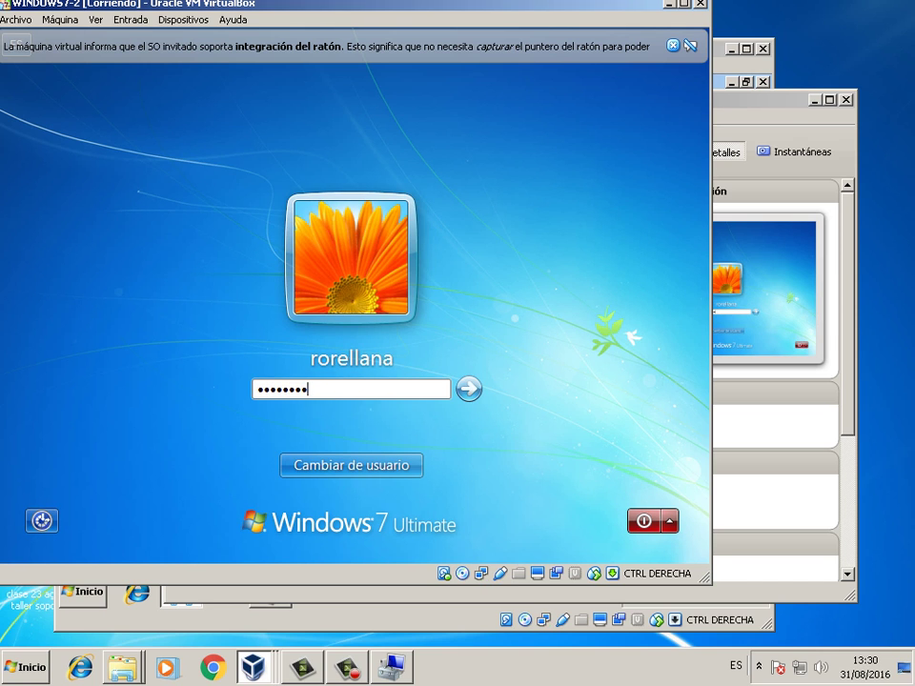
{"action": "key", "text": "Return"}
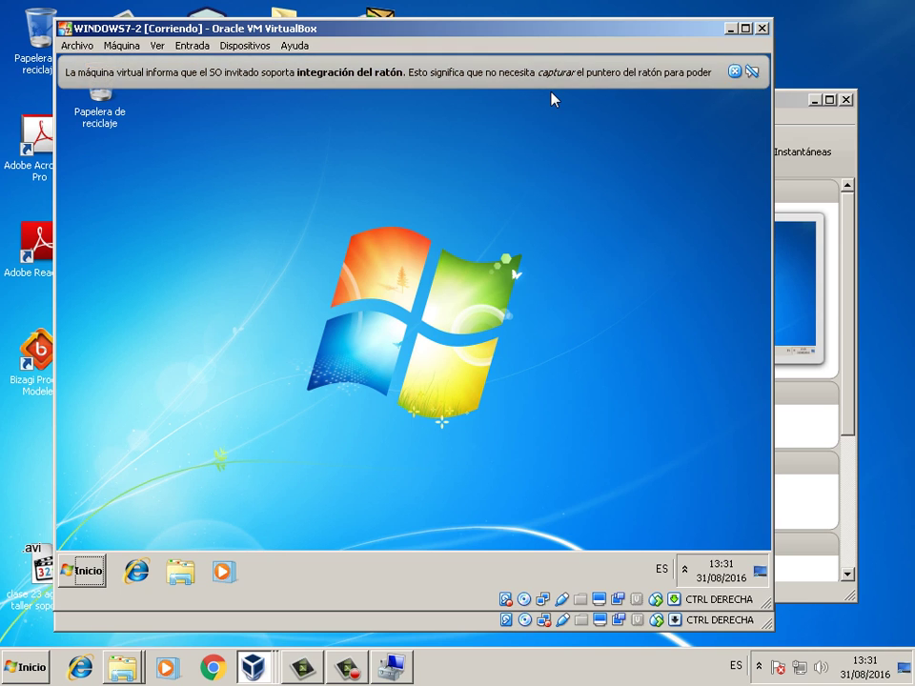
{"action": "left_click", "coordinate": [735, 73]}
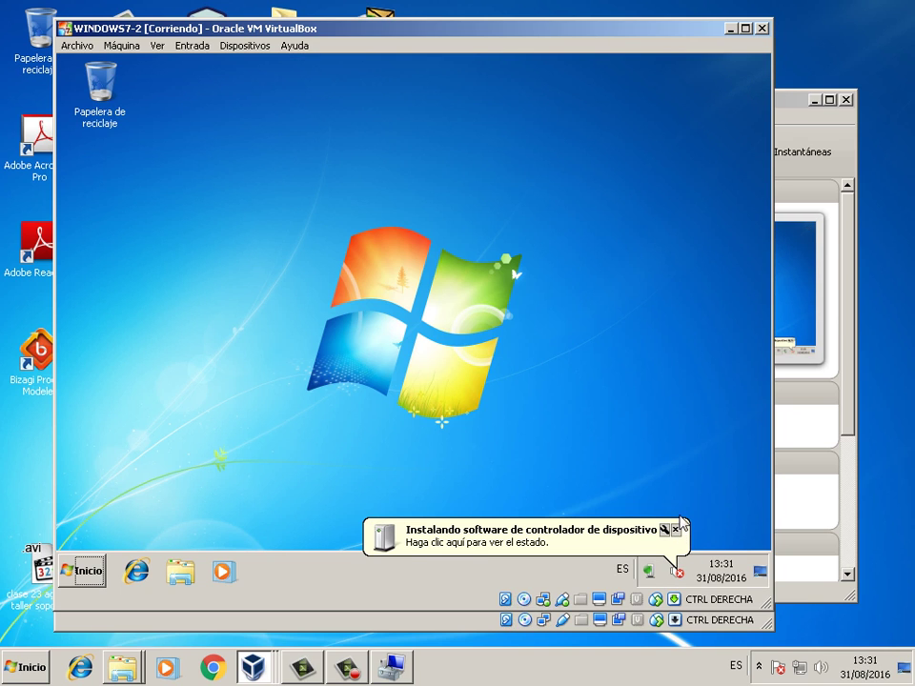
- Open WINDOWS7-2's Computer Management from Equipo and show Disk Management
{"action": "left_click", "coordinate": [648, 530]}
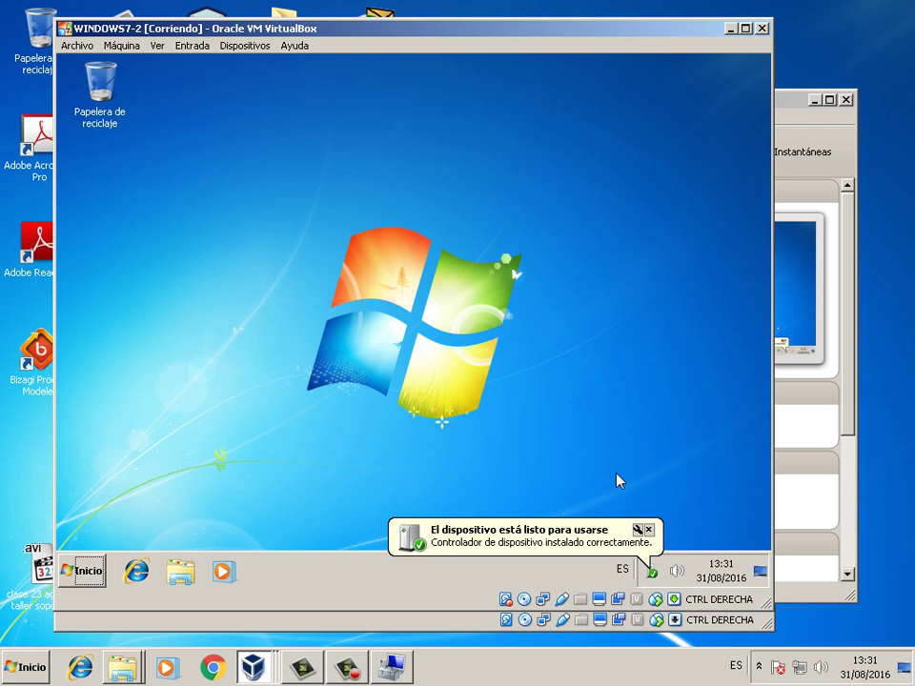
{"action": "left_click", "coordinate": [90, 570]}
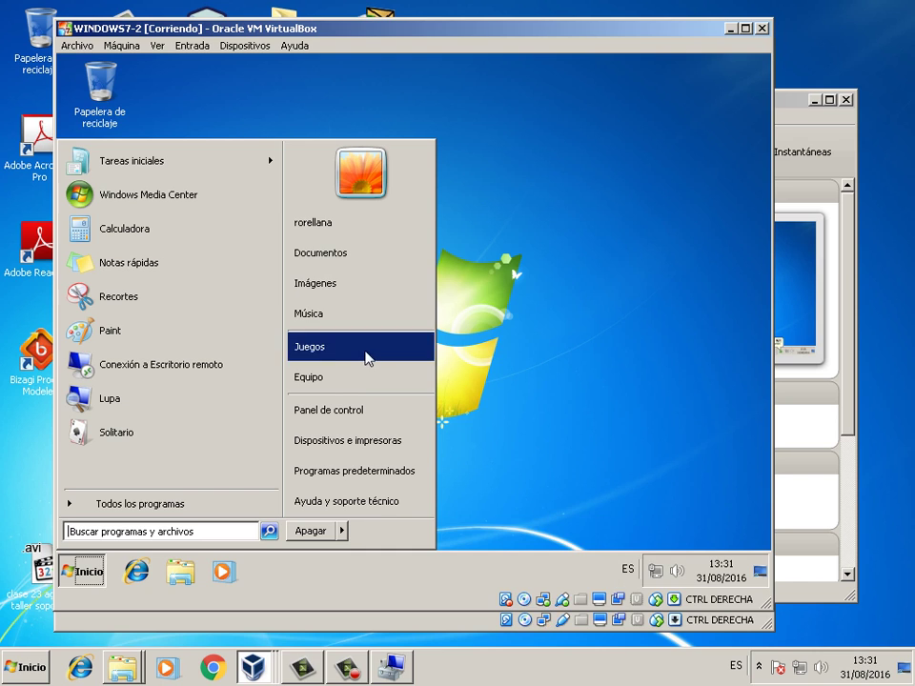
{"action": "right_click", "coordinate": [329, 378]}
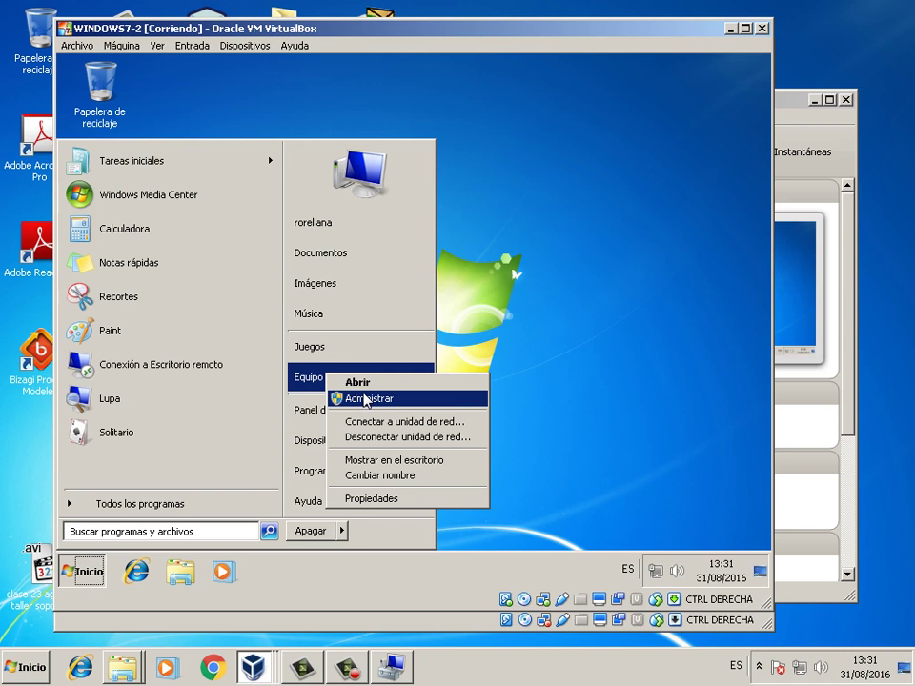
{"action": "key", "text": "Up"}
{"action": "key", "text": "Escape"}
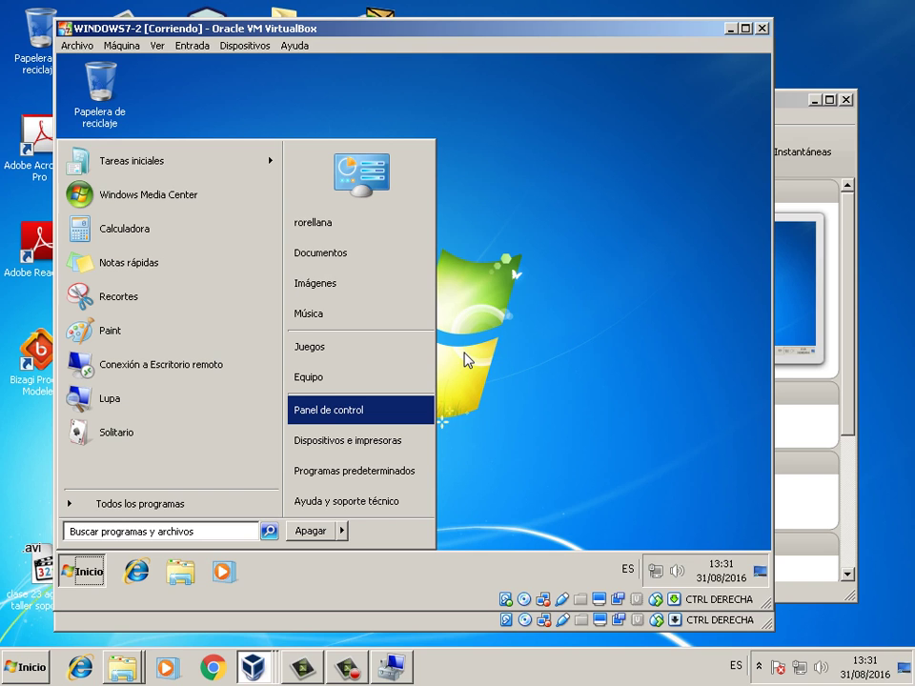
{"action": "left_click", "coordinate": [465, 358]}
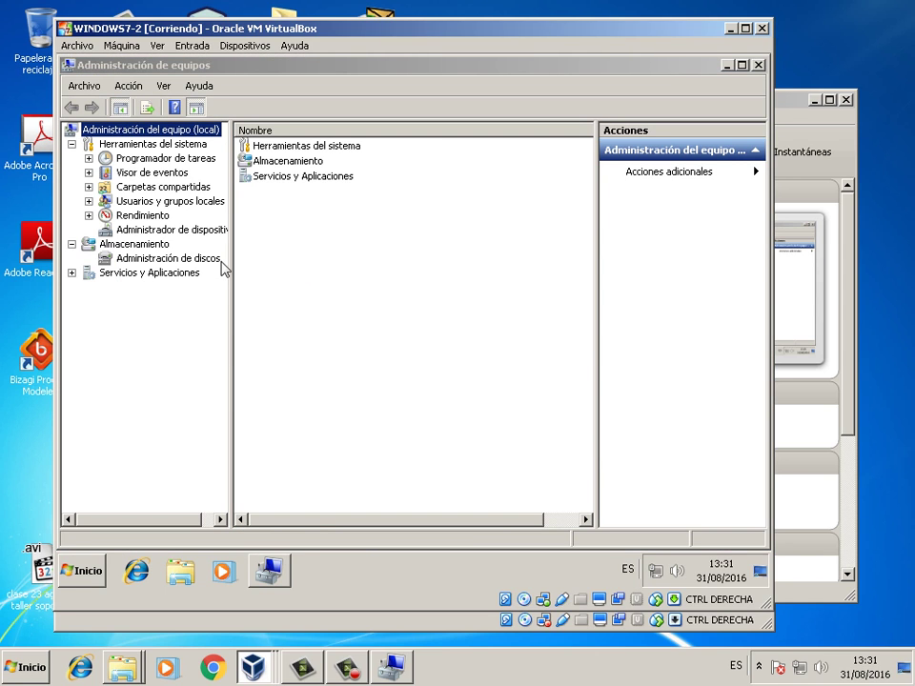
{"action": "left_click", "coordinate": [212, 266]}
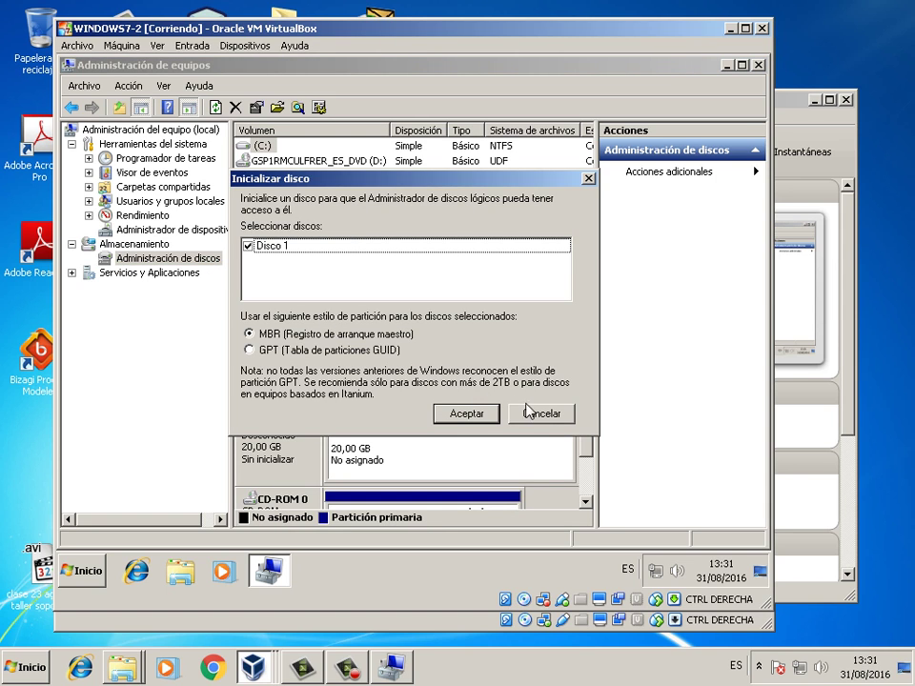
- Initialize Disco 1 as MBR, then bring up options for its 20,00 GB unallocated space
{"action": "left_click", "coordinate": [543, 416]}
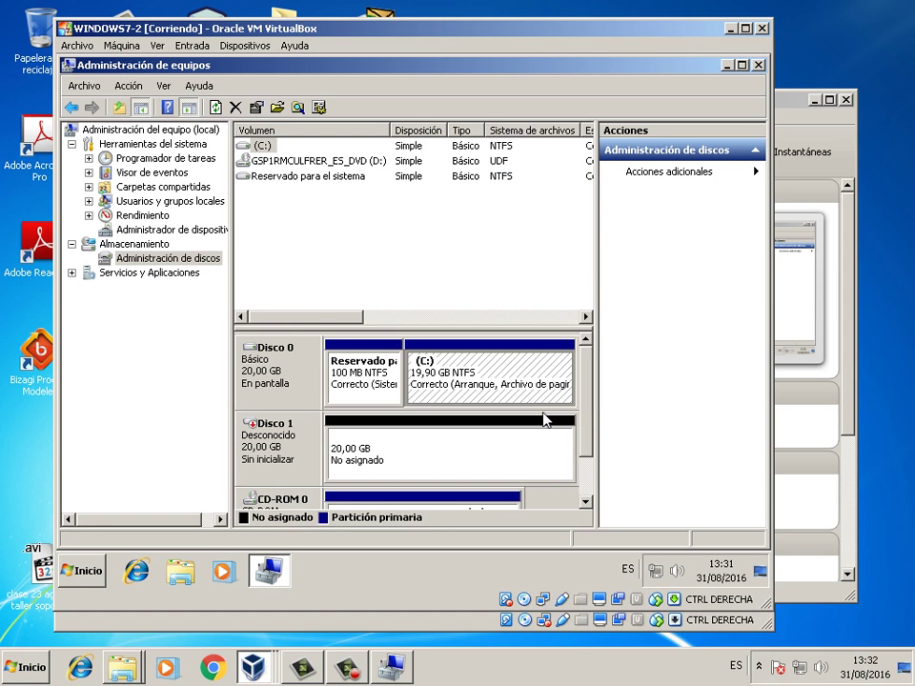
{"action": "right_click", "coordinate": [280, 457]}
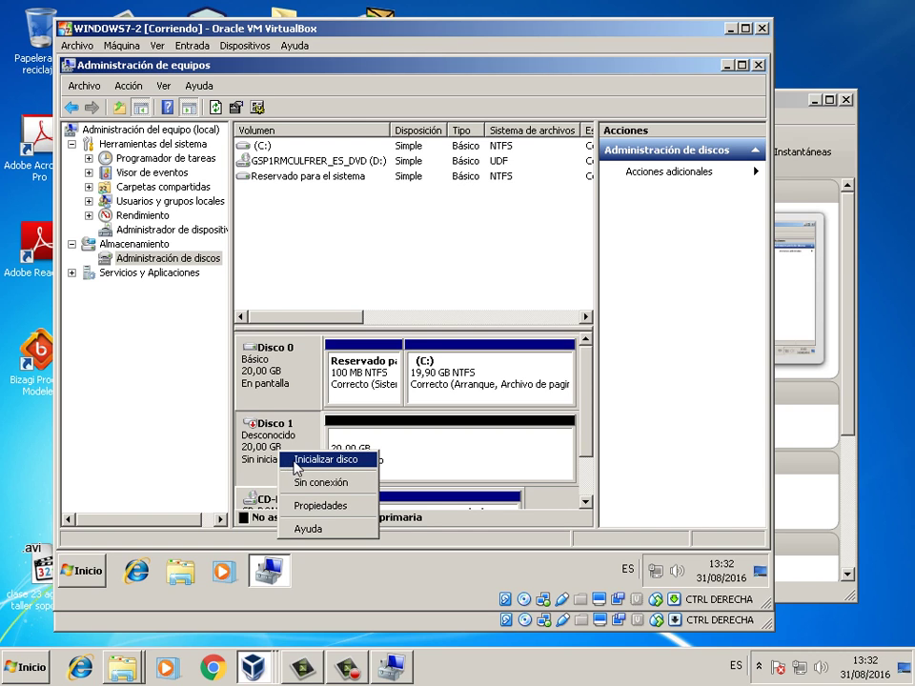
{"action": "left_click", "coordinate": [294, 465]}
{"action": "left_click", "coordinate": [467, 414]}
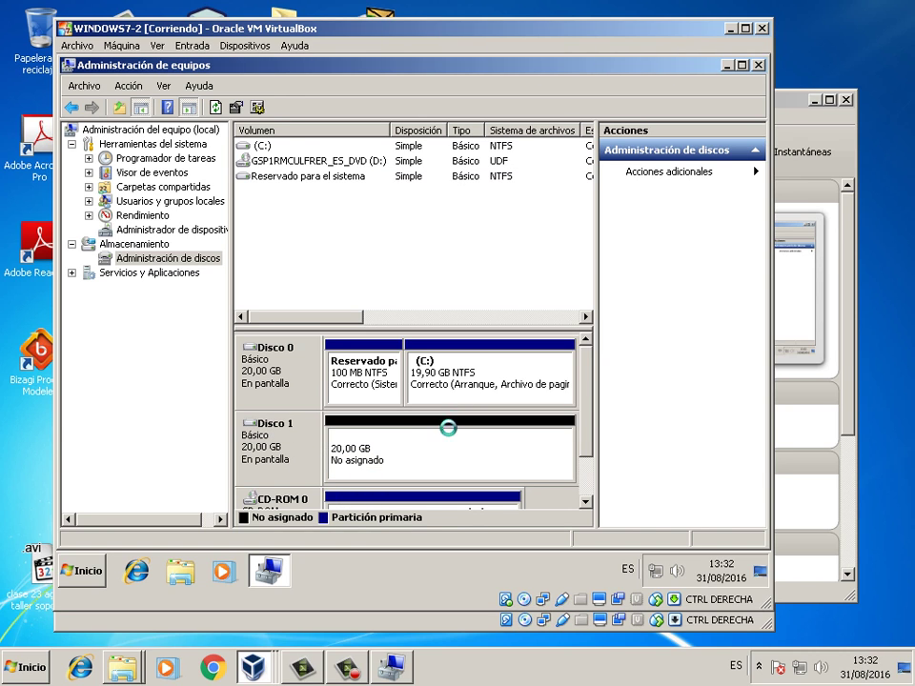
{"action": "right_click", "coordinate": [433, 452]}
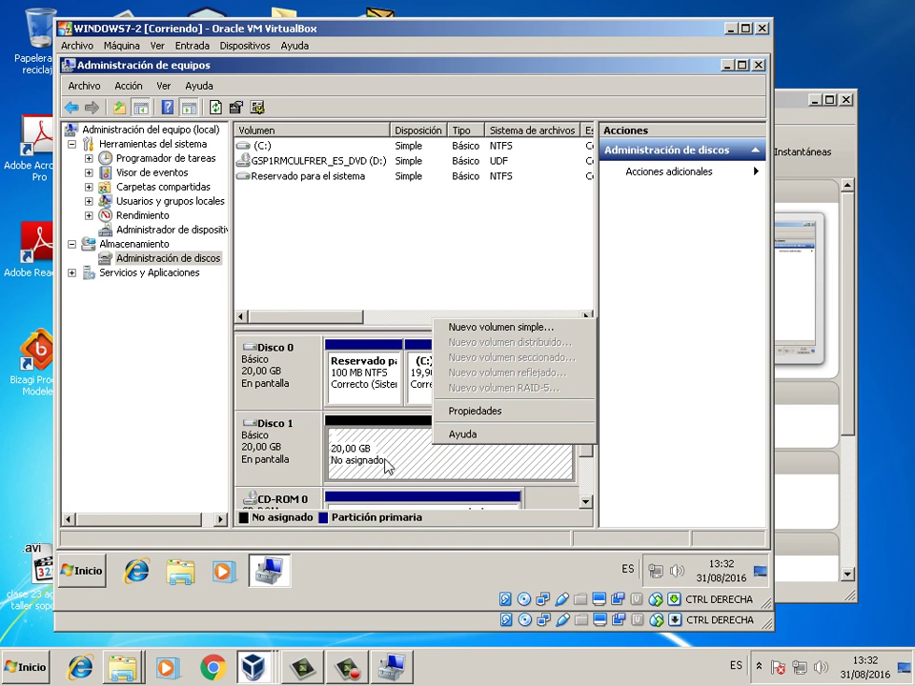
- Start a new simple volume on Disco 1 using the full 20477 MB and drive letter V
{"action": "left_click", "coordinate": [481, 328]}
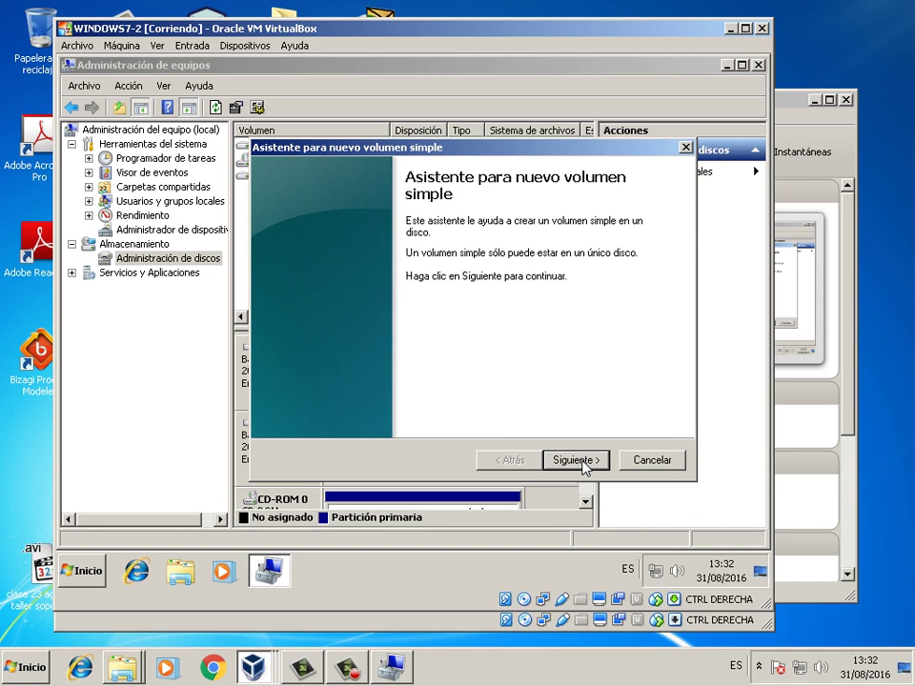
{"action": "left_click", "coordinate": [582, 462]}
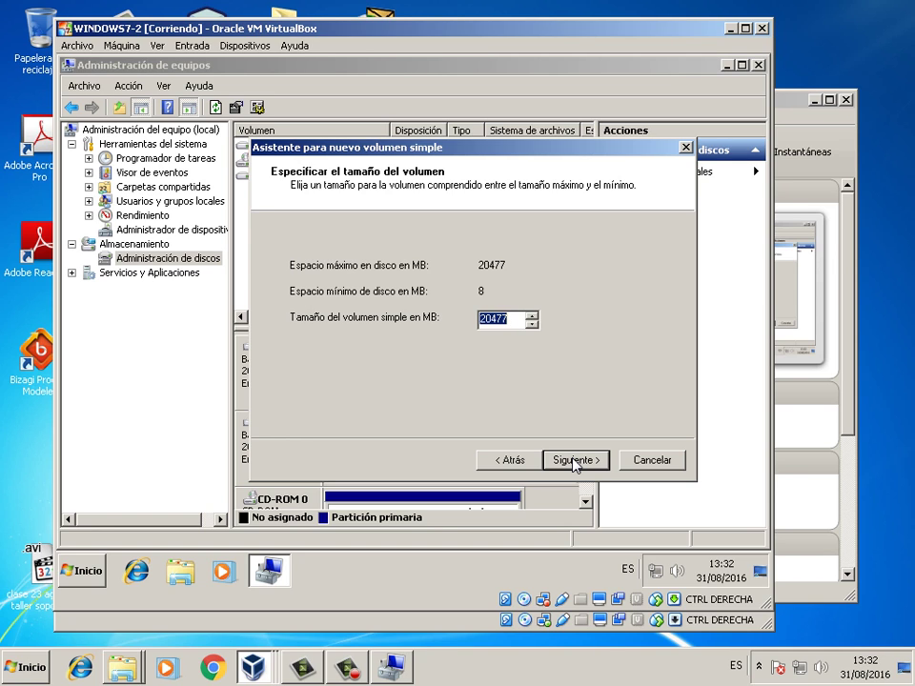
{"action": "left_click", "coordinate": [576, 462]}
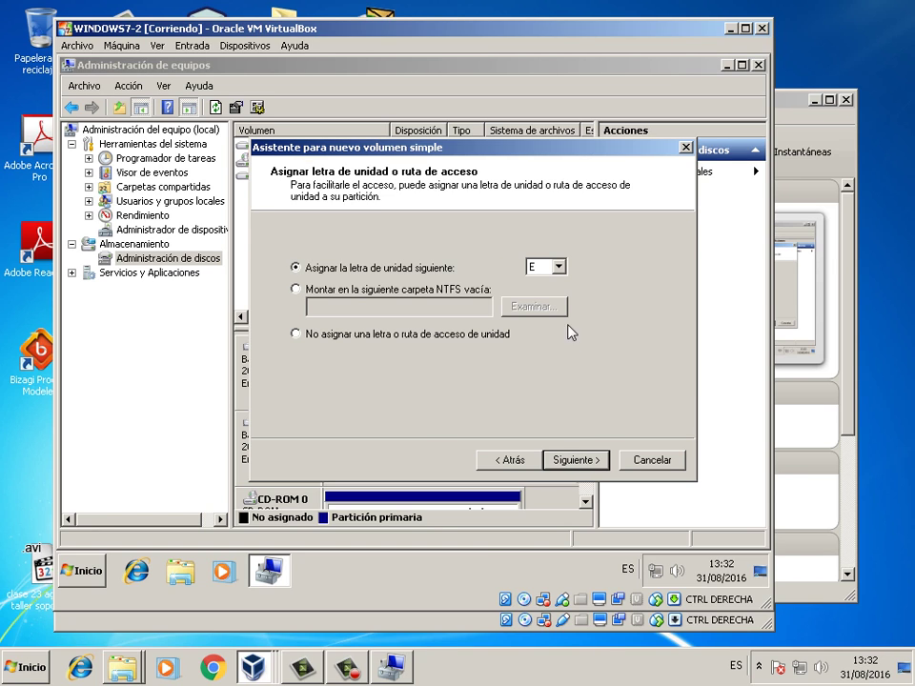
{"action": "left_click", "coordinate": [560, 268]}
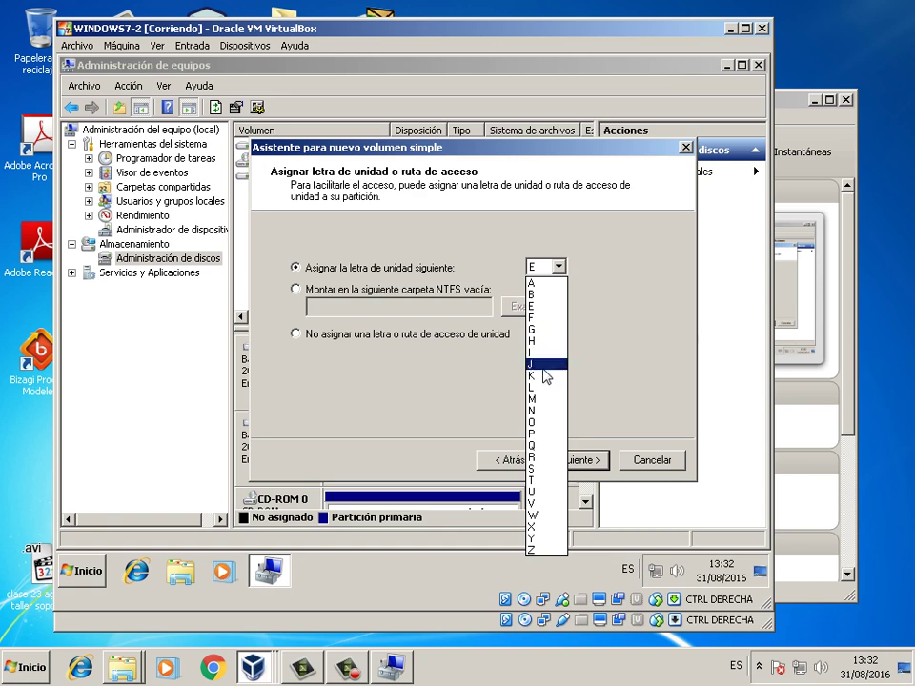
{"action": "left_click", "coordinate": [541, 492]}
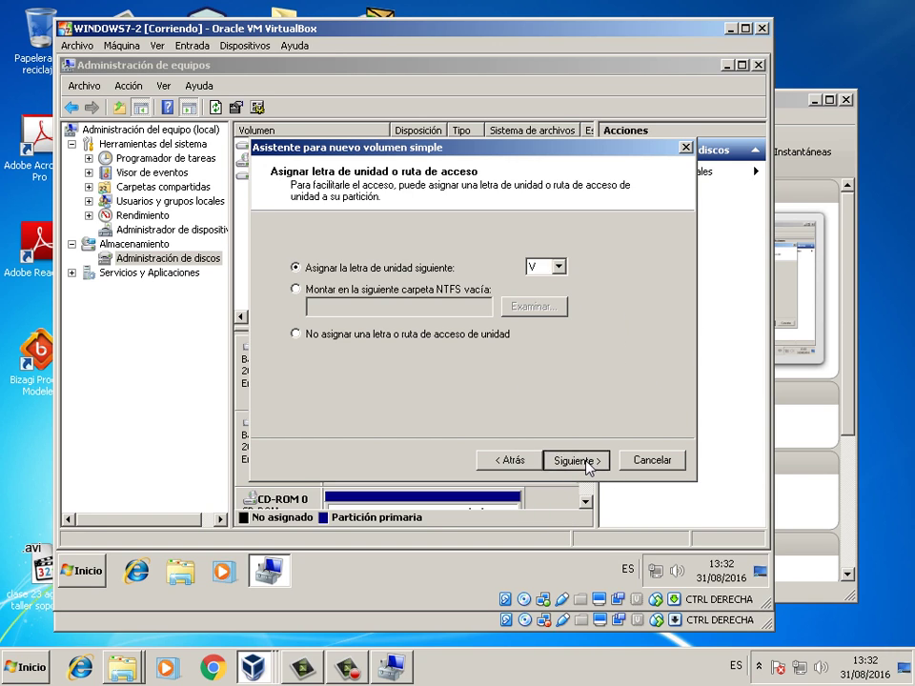
{"action": "left_click", "coordinate": [589, 461]}
- Label the volume respaldo2, finish the wizard and review Disco 0 and Disco 1
{"action": "type", "text": "resapa"}
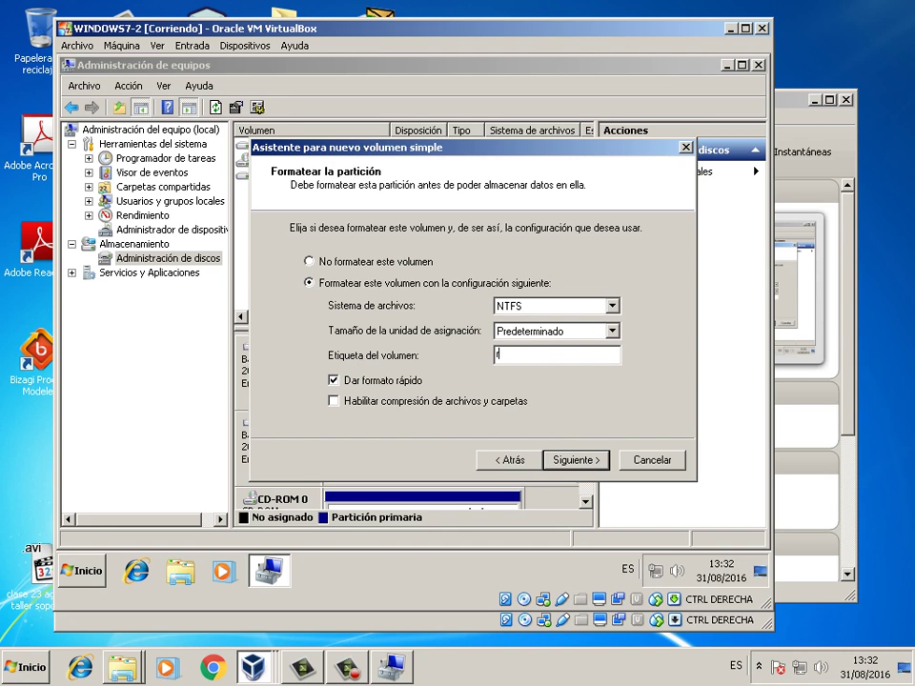
{"action": "key", "text": "BackSpace"}
{"action": "type", "text": "pa"}
{"action": "type", "text": "pal"}
{"action": "type", "text": "do2"}
{"action": "left_click", "coordinate": [580, 463]}
{"action": "left_click", "coordinate": [577, 462]}
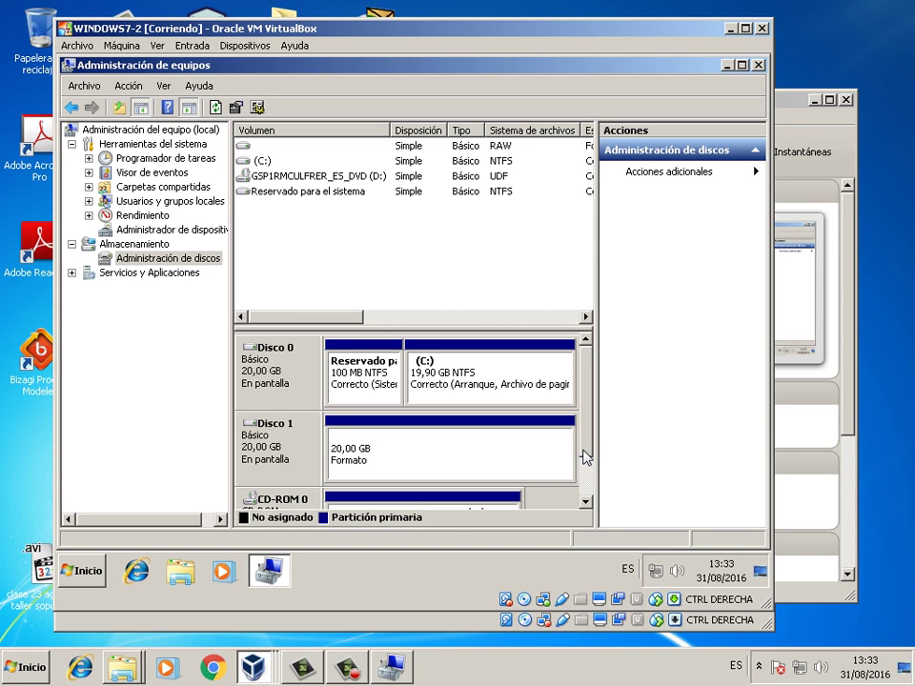
{"action": "left_click_drag", "start_coordinate": [590, 434], "coordinate": [590, 459]}
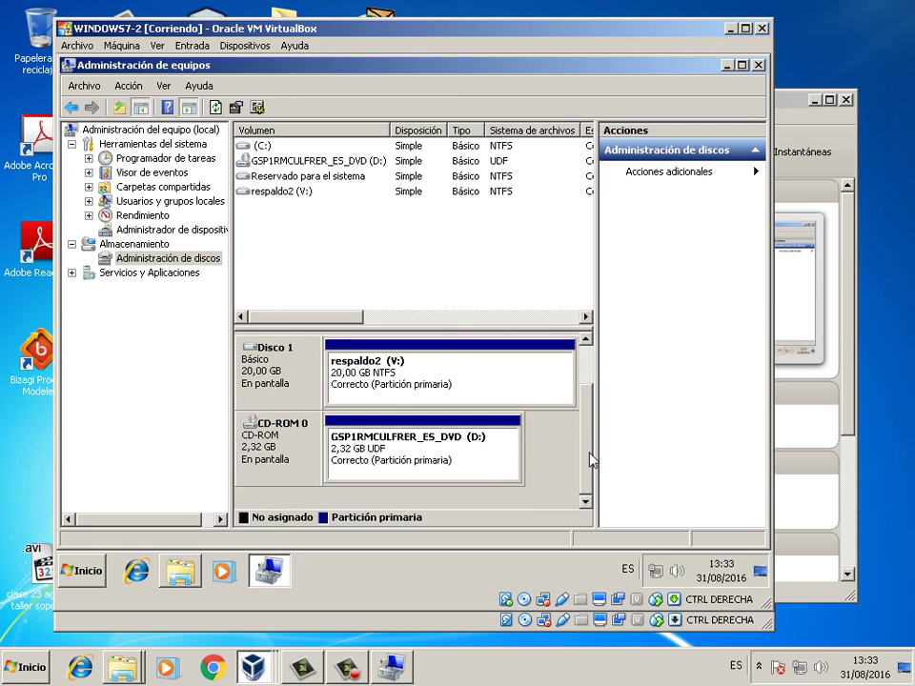
{"action": "left_click_drag", "start_coordinate": [590, 456], "coordinate": [590, 416]}
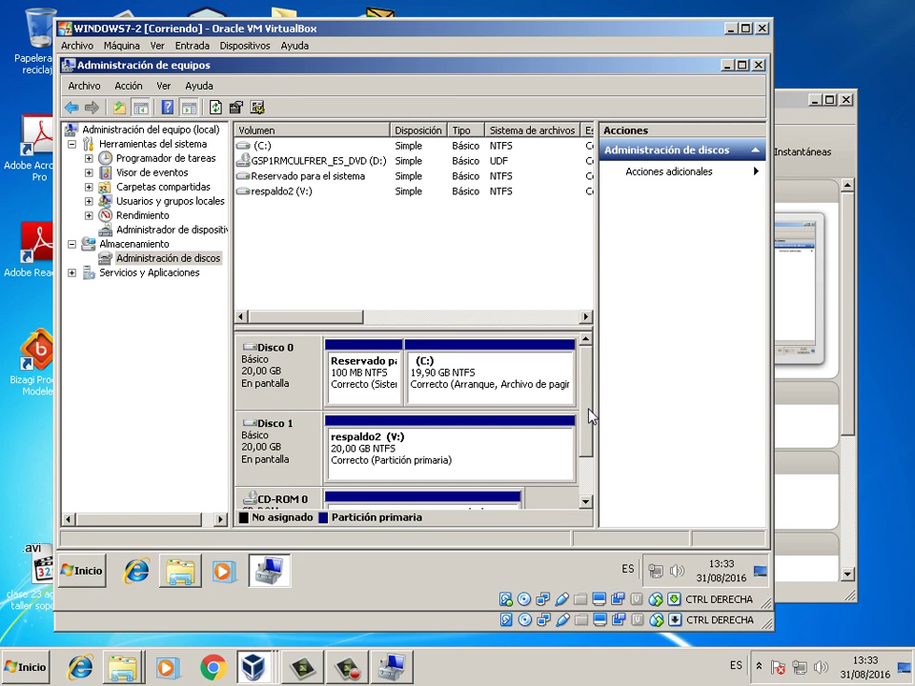
- Check respaldo2 (V:) in WINDOWS7-2's Equipo, then bring WINDOWS7-1 forward and minimize its Computer Management
{"action": "left_click", "coordinate": [759, 65]}
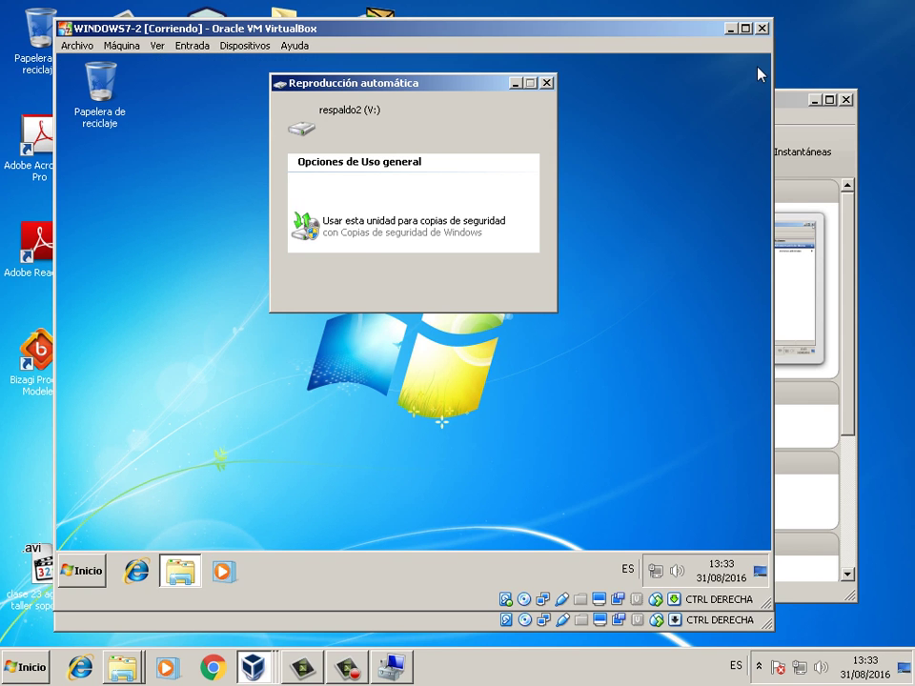
{"action": "left_click", "coordinate": [546, 84]}
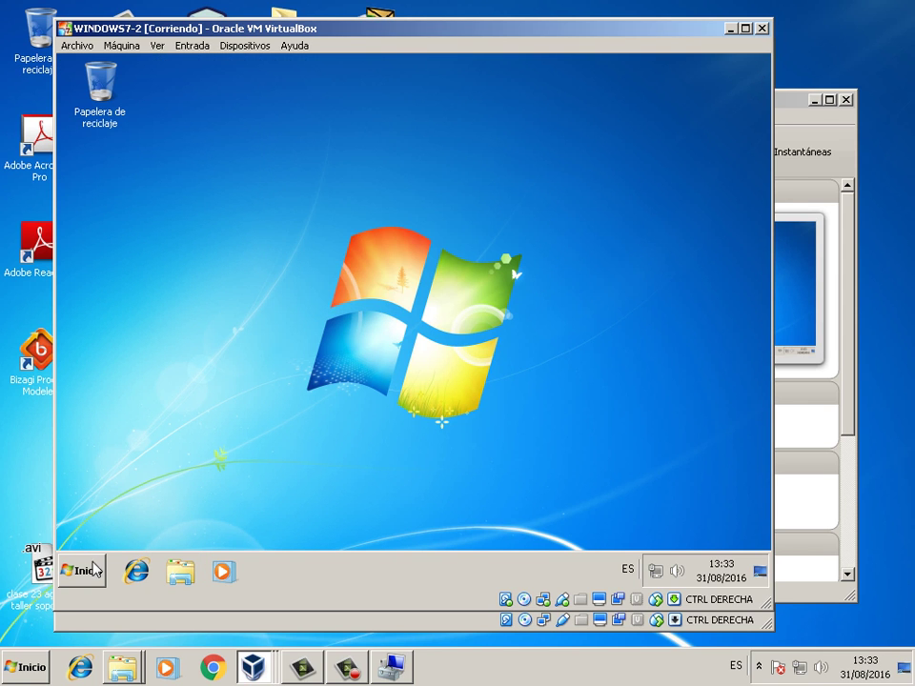
{"action": "left_click", "coordinate": [78, 571]}
{"action": "left_click", "coordinate": [312, 378]}
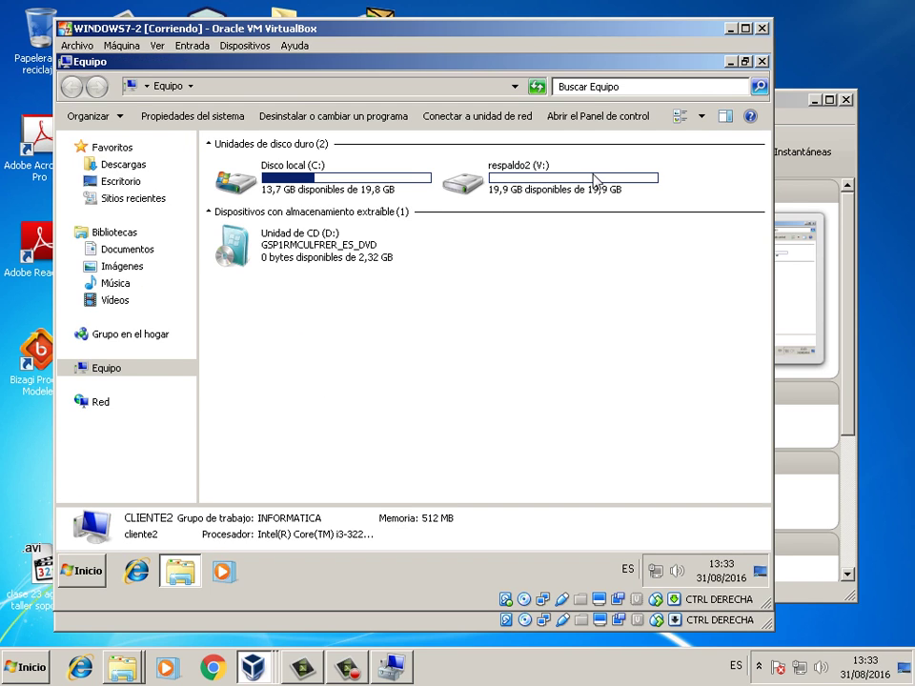
{"action": "left_click", "coordinate": [761, 62]}
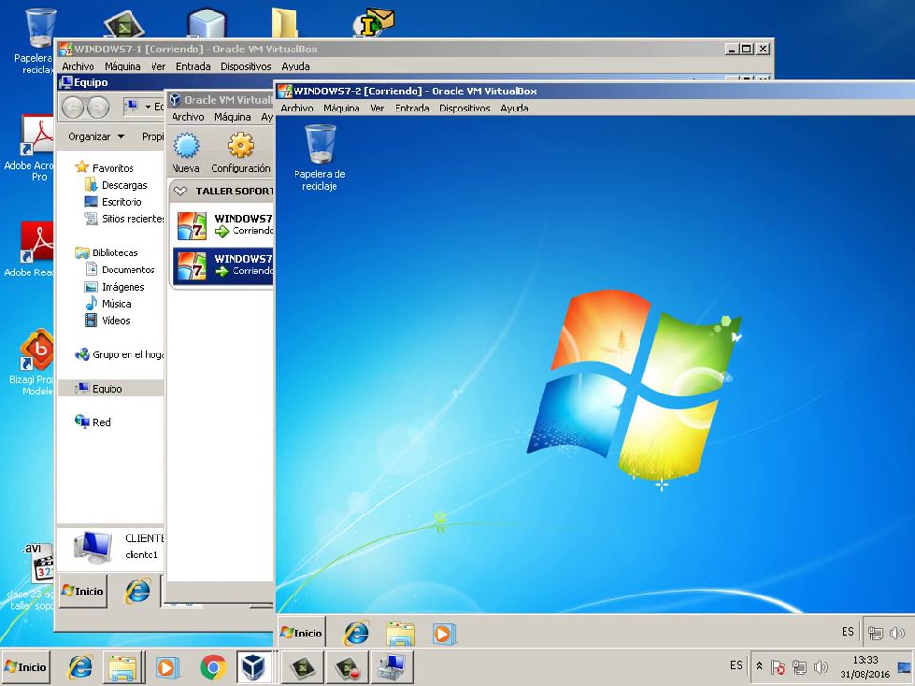
{"action": "left_click", "coordinate": [275, 236]}
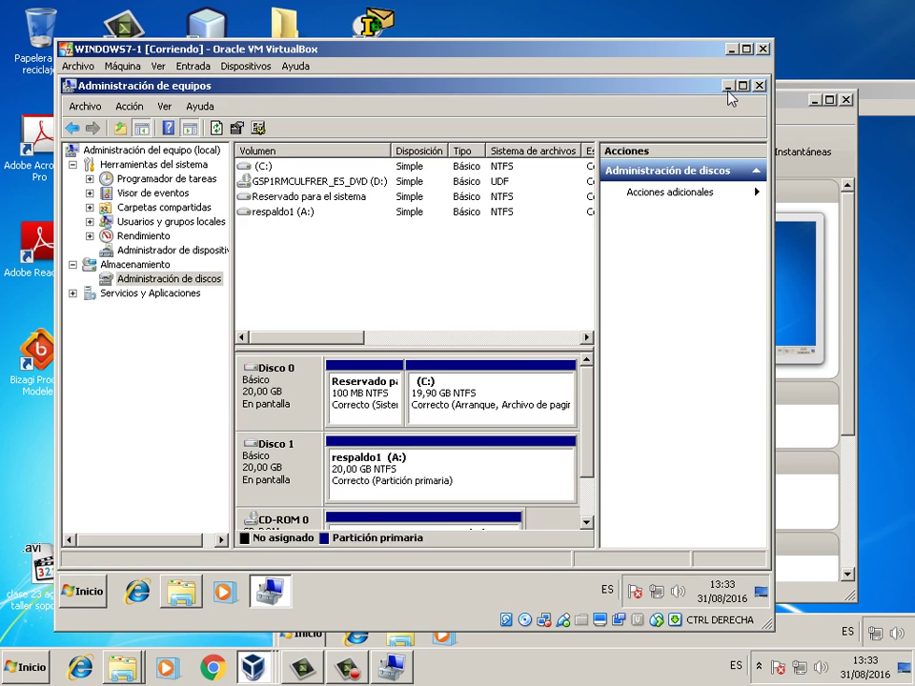
{"action": "left_click", "coordinate": [728, 86]}
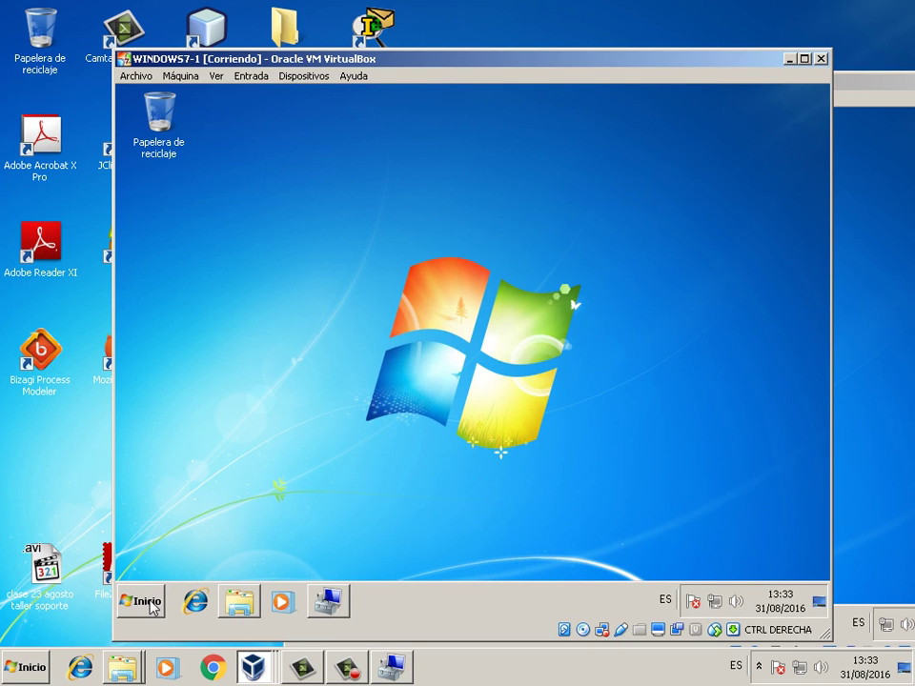
- Close WINDOWS7-1's Computer Management, open Equipo and show the context menu for respaldo1 (A:)
{"action": "left_click", "coordinate": [329, 601]}
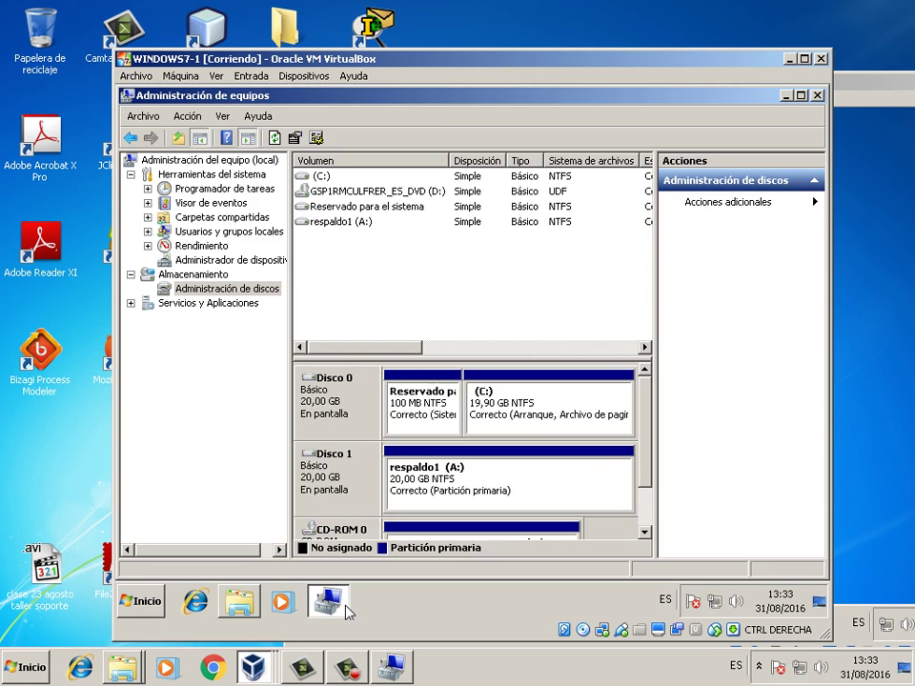
{"action": "left_click", "coordinate": [817, 95]}
{"action": "left_click", "coordinate": [141, 597]}
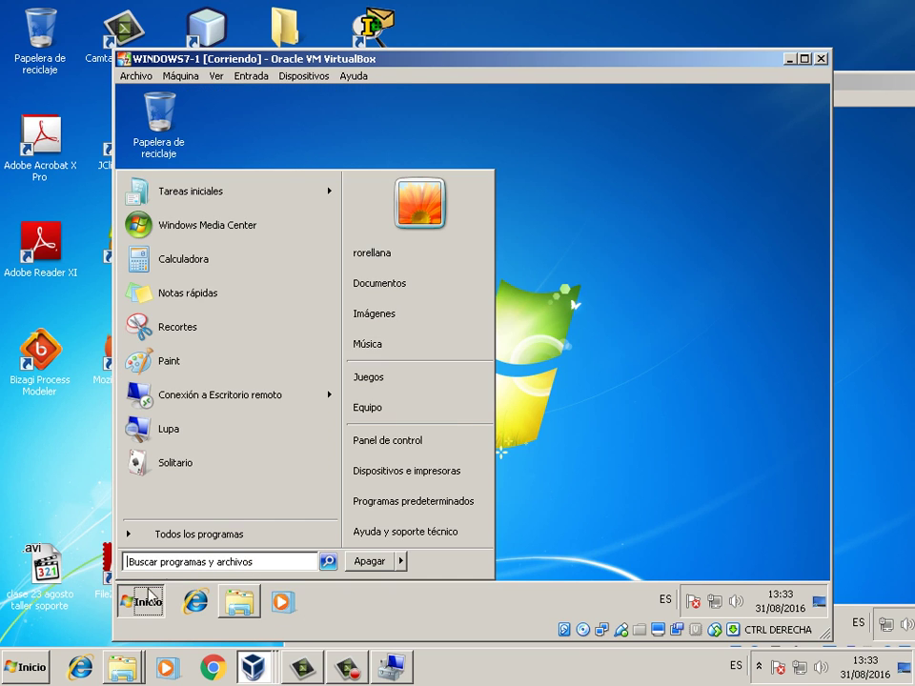
{"action": "left_click", "coordinate": [403, 411]}
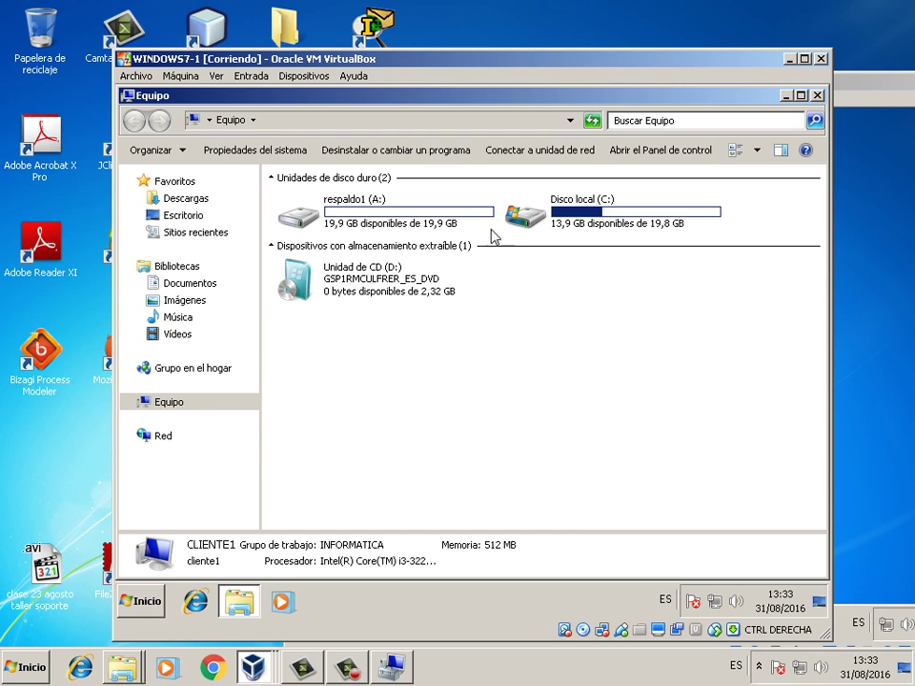
{"action": "left_click", "coordinate": [330, 223]}
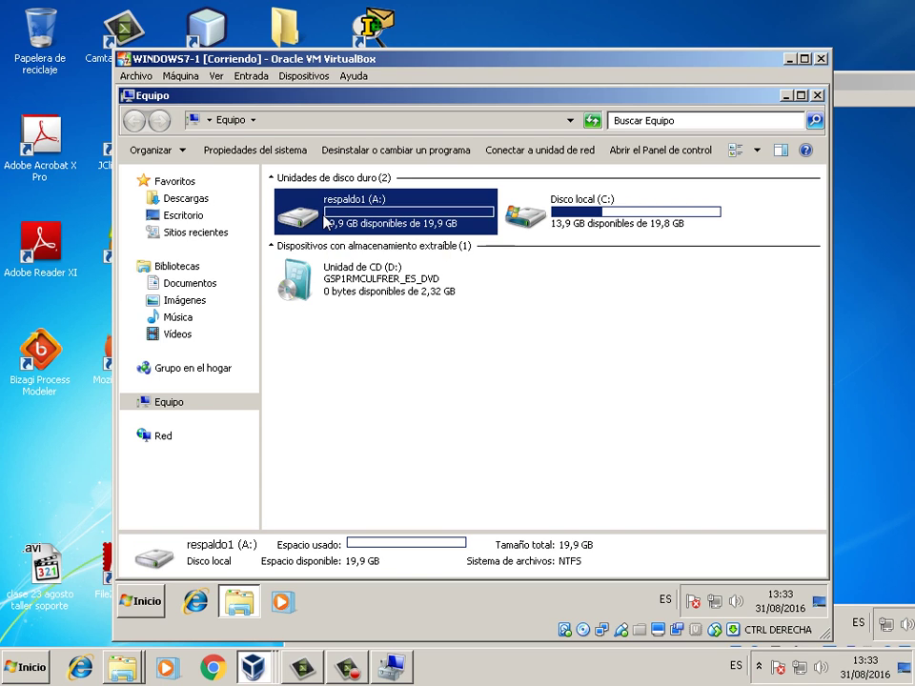
{"action": "right_click", "coordinate": [325, 222]}
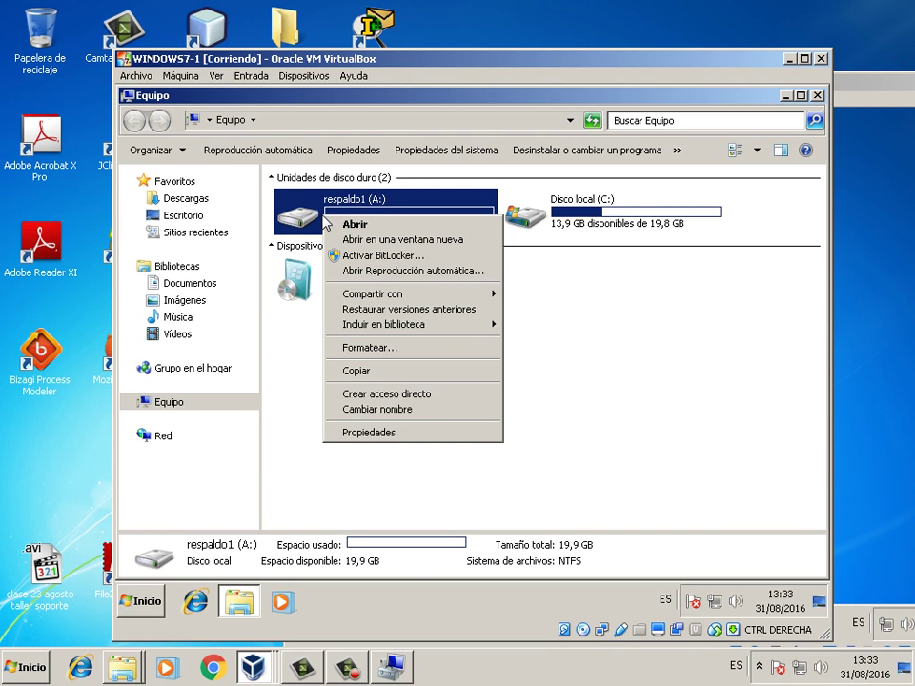
{"action": "left_click", "coordinate": [523, 363]}
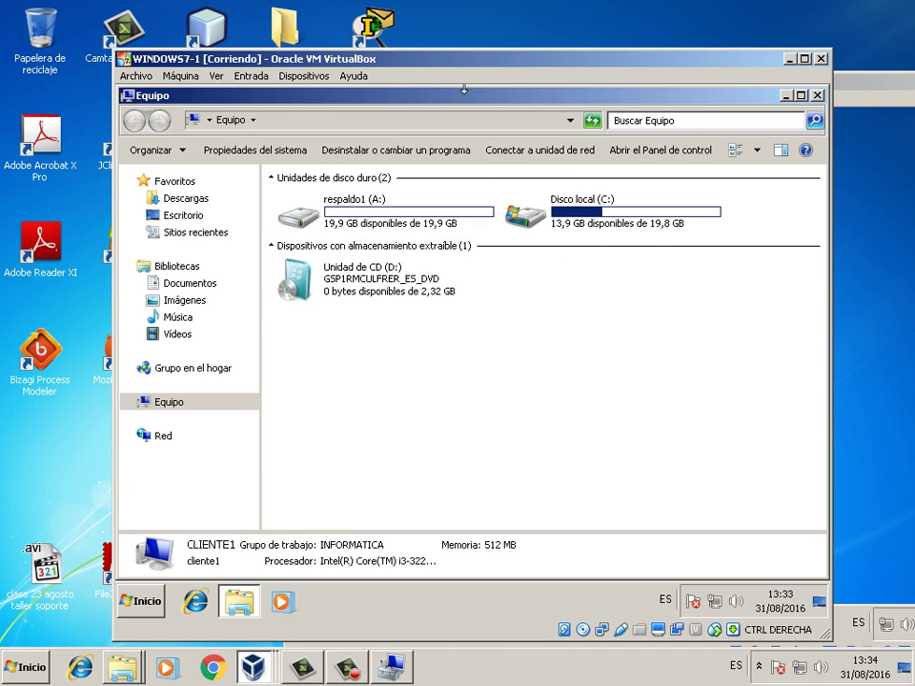
{"action": "left_click_drag", "start_coordinate": [465, 88], "coordinate": [449, 188]}
{"action": "right_click", "coordinate": [288, 323]}
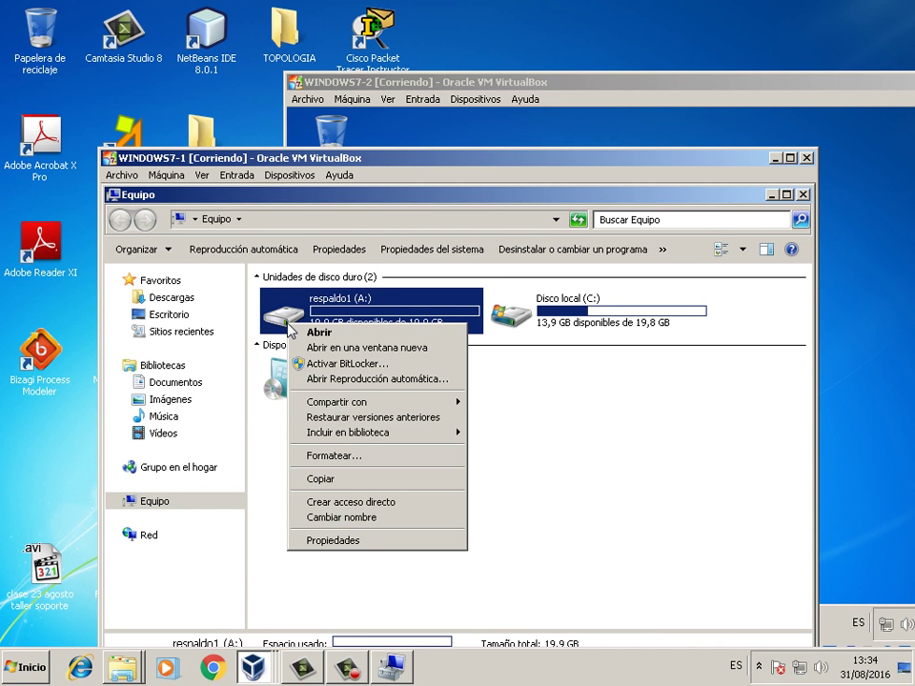
- Enable advanced sharing of respaldo1 (A:) as share A with a 20-user limit and open Permisos
{"action": "left_click", "coordinate": [355, 543]}
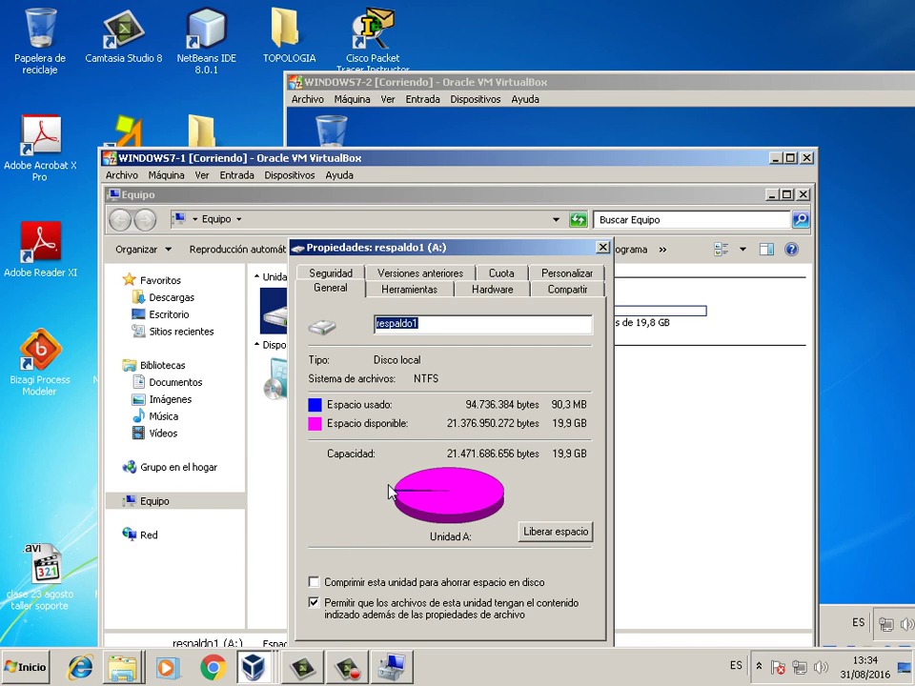
{"action": "left_click", "coordinate": [568, 295]}
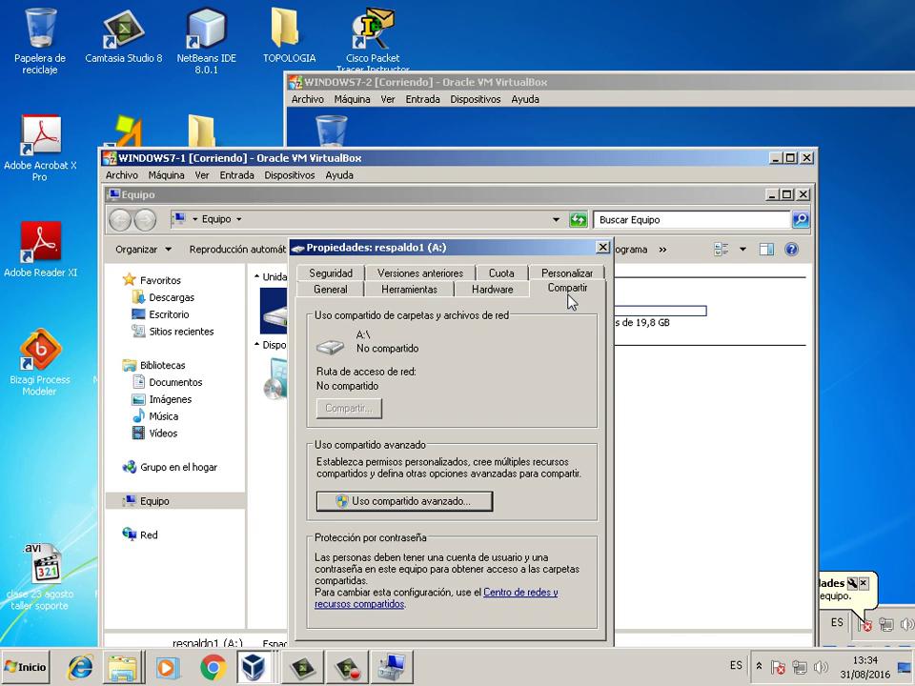
{"action": "left_click_drag", "start_coordinate": [425, 162], "coordinate": [404, 77]}
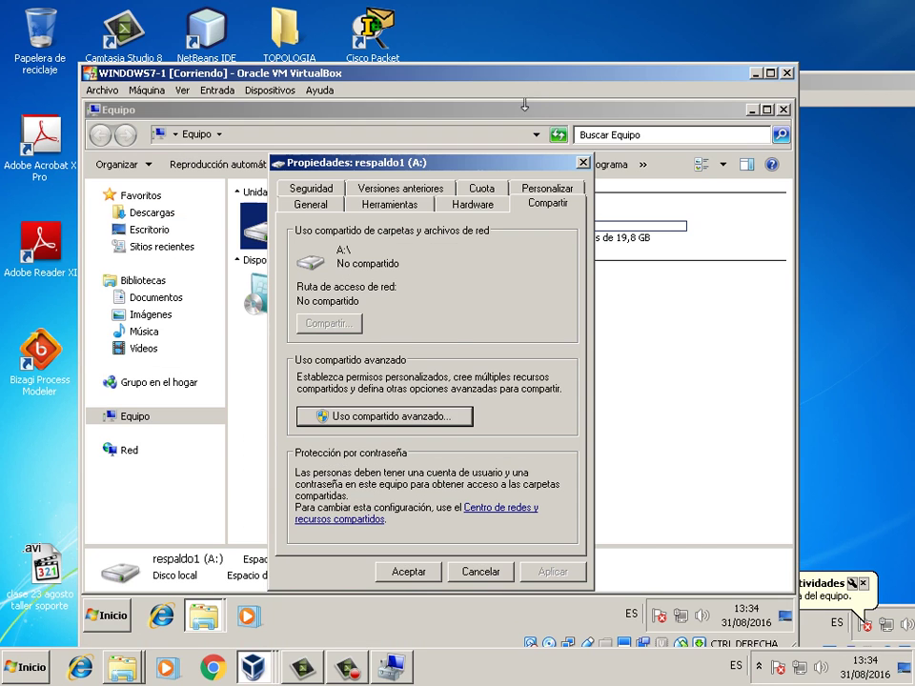
{"action": "left_click", "coordinate": [410, 417]}
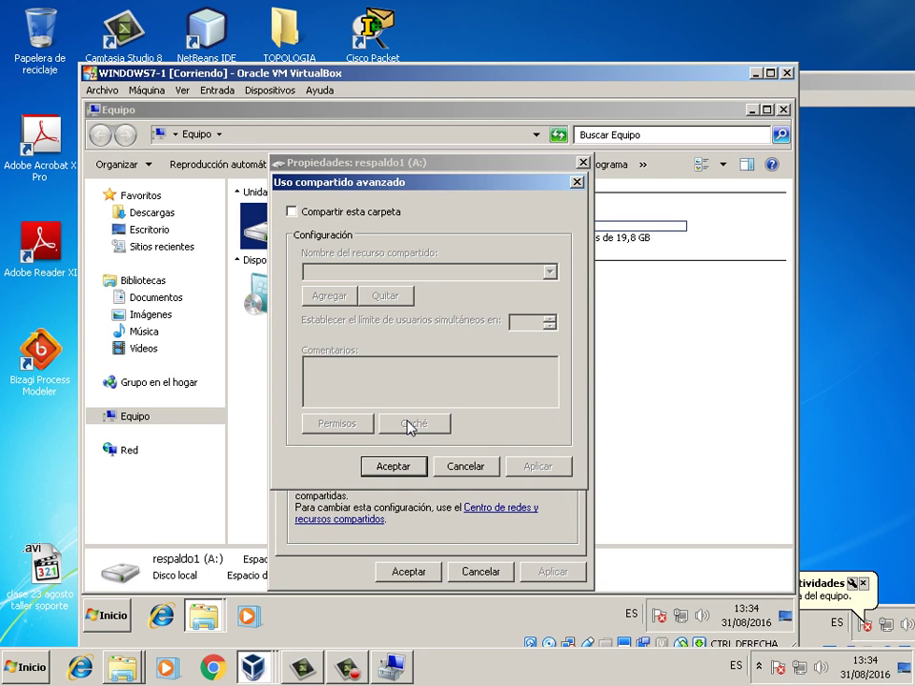
{"action": "left_click", "coordinate": [342, 213]}
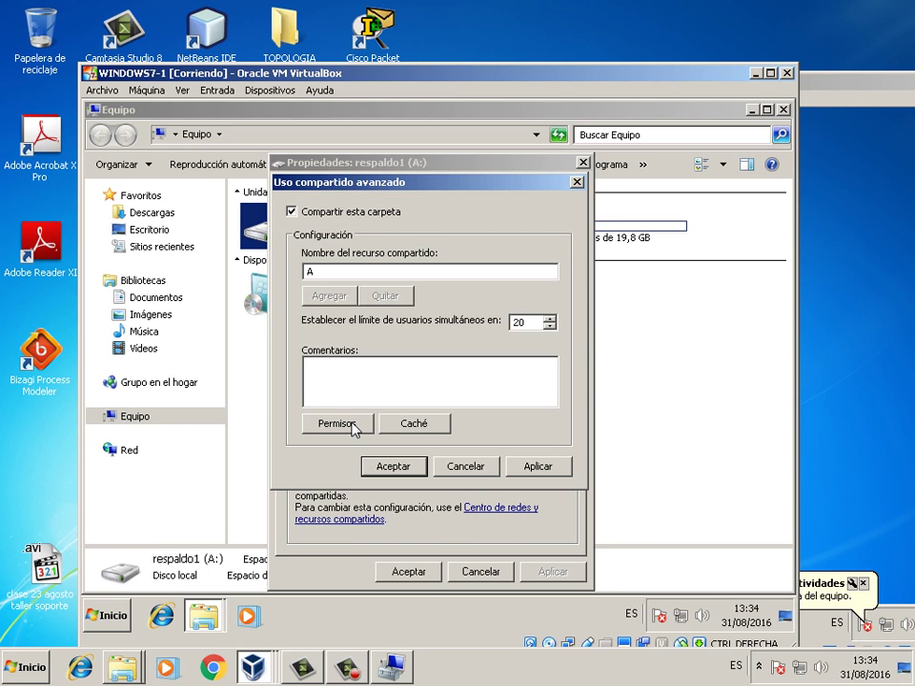
{"action": "left_click", "coordinate": [352, 425]}
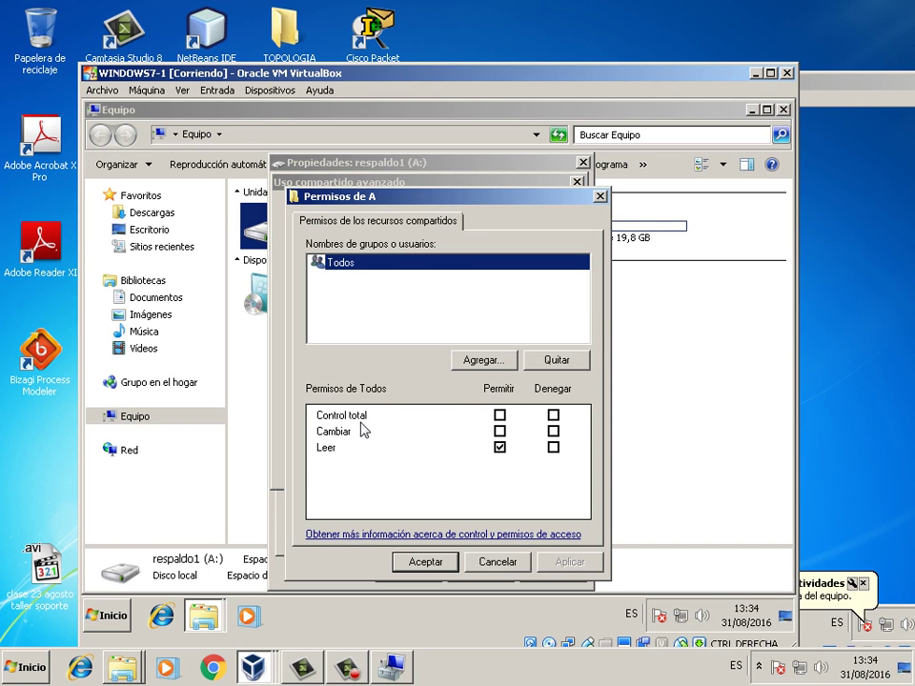
- Give Todos and the added user CLIENTE1\remoto Control total on share A
{"action": "left_click", "coordinate": [500, 416]}
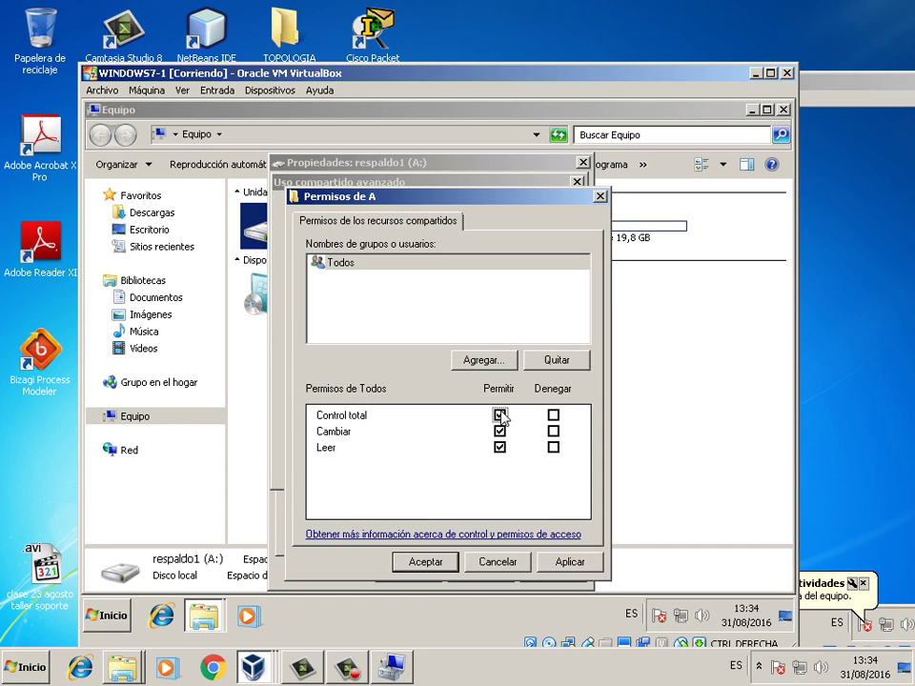
{"action": "left_click", "coordinate": [483, 362]}
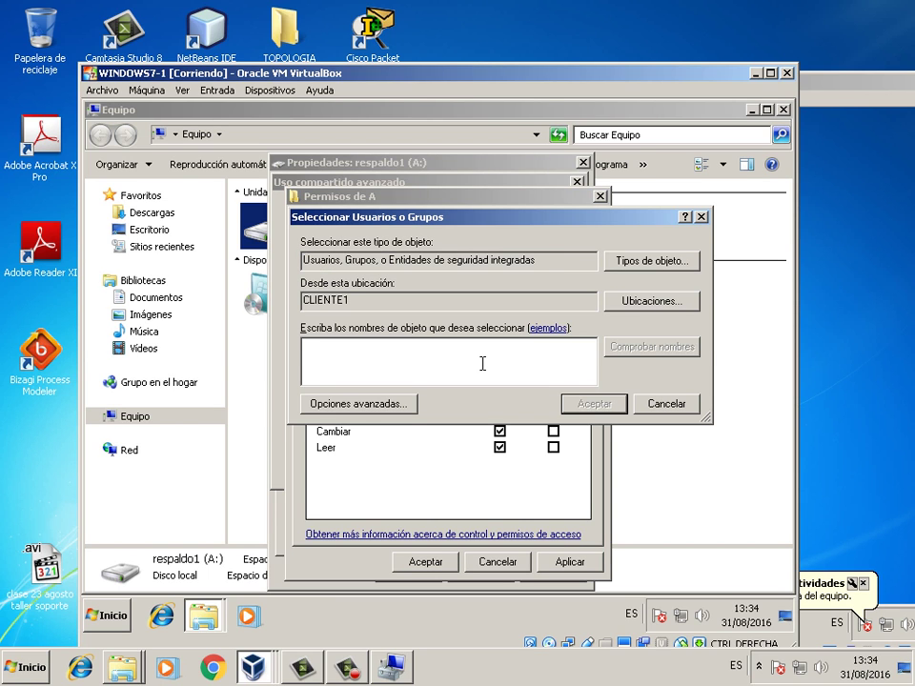
{"action": "left_click", "coordinate": [375, 404]}
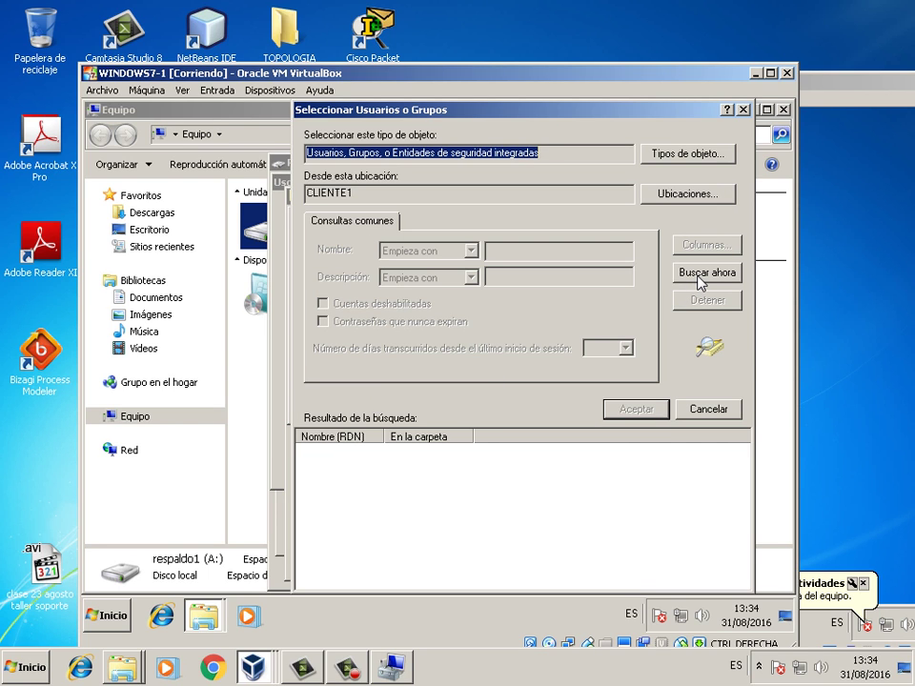
{"action": "left_click", "coordinate": [702, 273]}
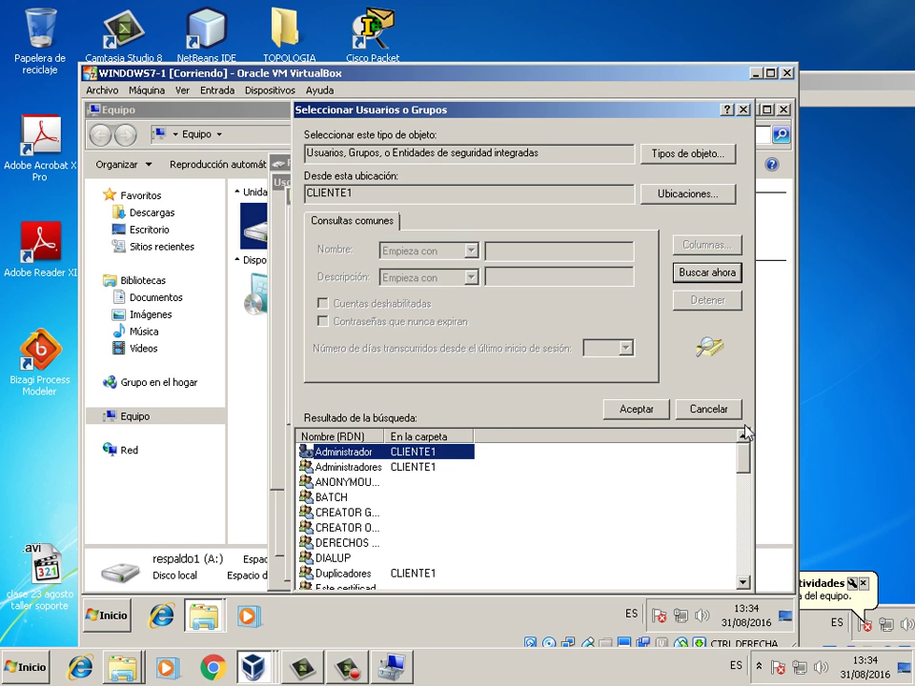
{"action": "left_click_drag", "start_coordinate": [746, 448], "coordinate": [746, 531]}
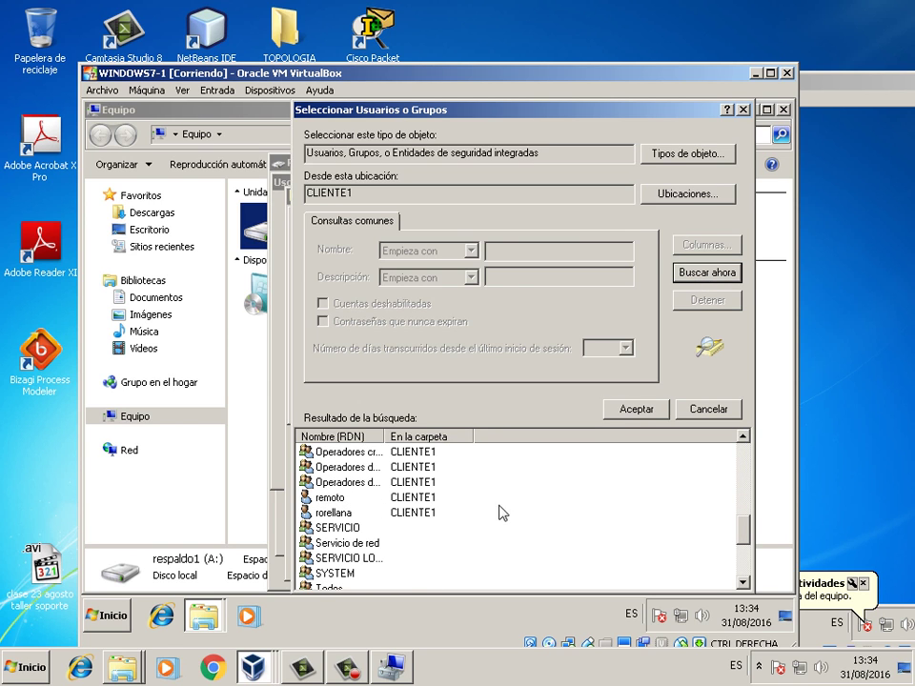
{"action": "left_click", "coordinate": [355, 498]}
{"action": "left_click", "coordinate": [637, 409]}
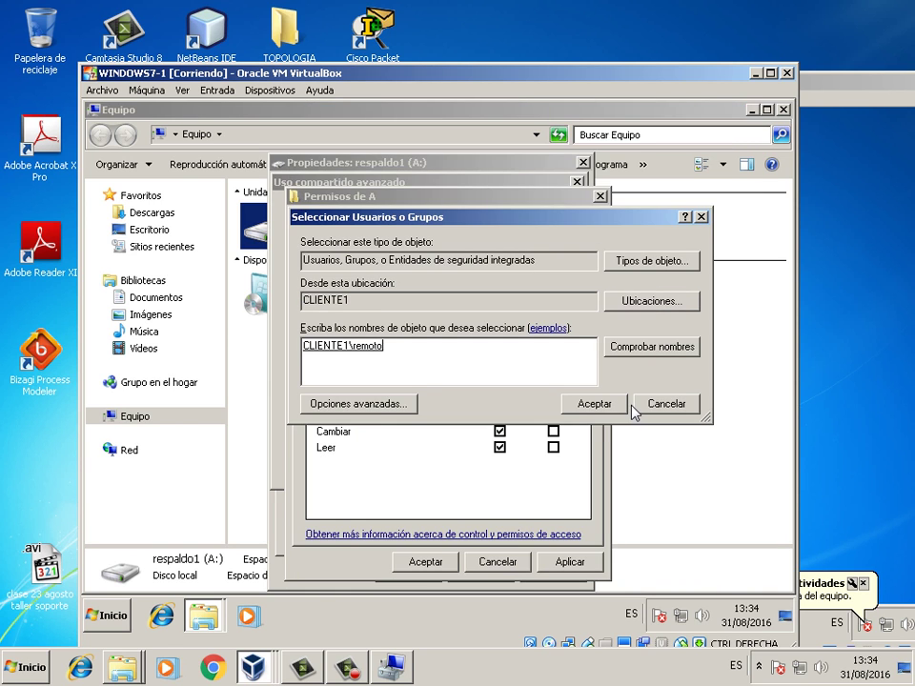
{"action": "left_click", "coordinate": [591, 404]}
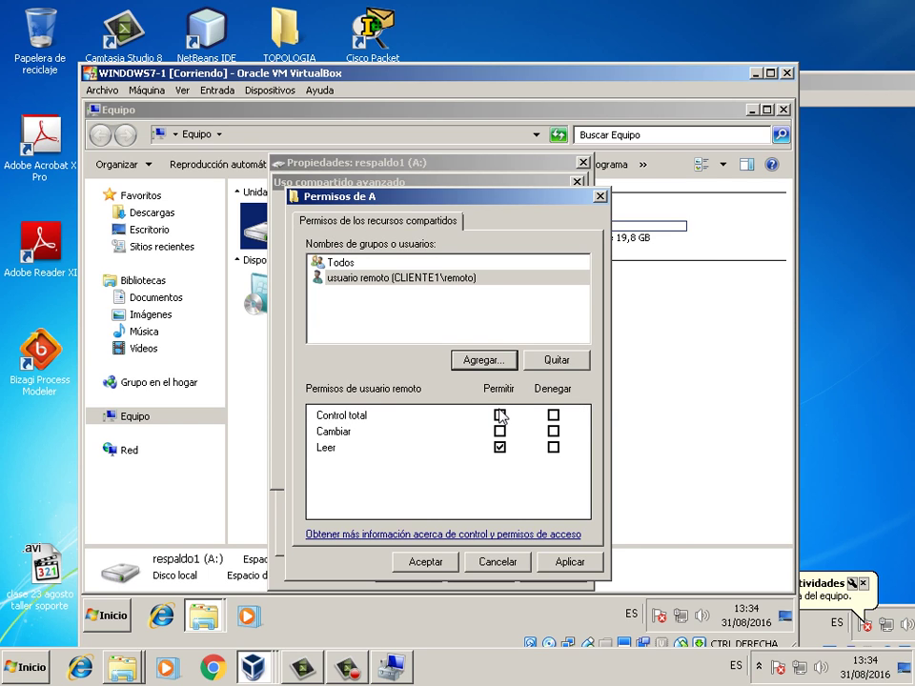
{"action": "left_click", "coordinate": [500, 431]}
{"action": "left_click", "coordinate": [500, 416]}
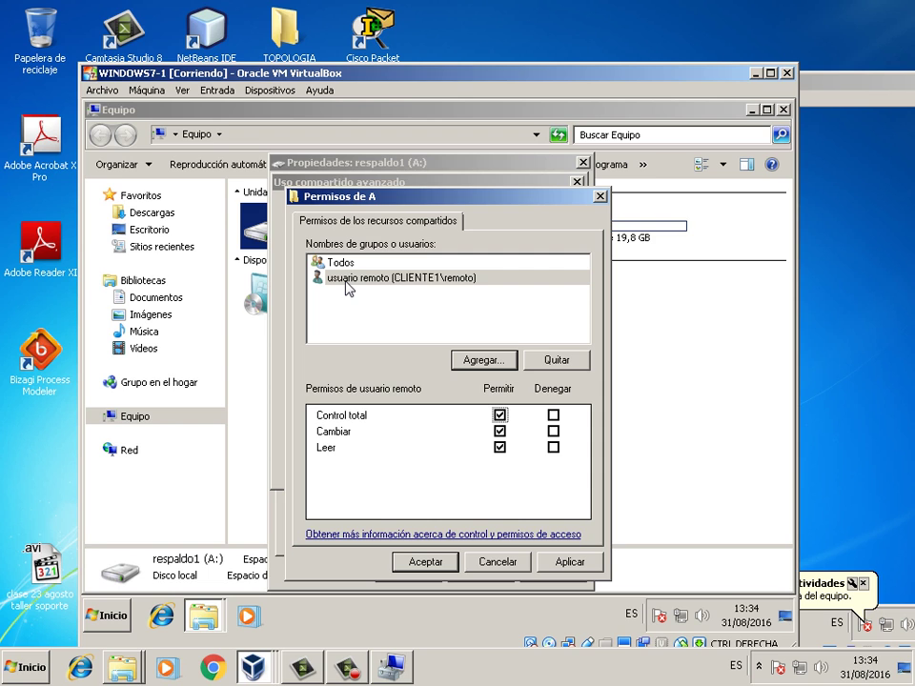
- Apply the share settings, close the A: drive properties and bring WINDOWS7-2 to the front
{"action": "left_click", "coordinate": [570, 563]}
{"action": "left_click", "coordinate": [450, 559]}
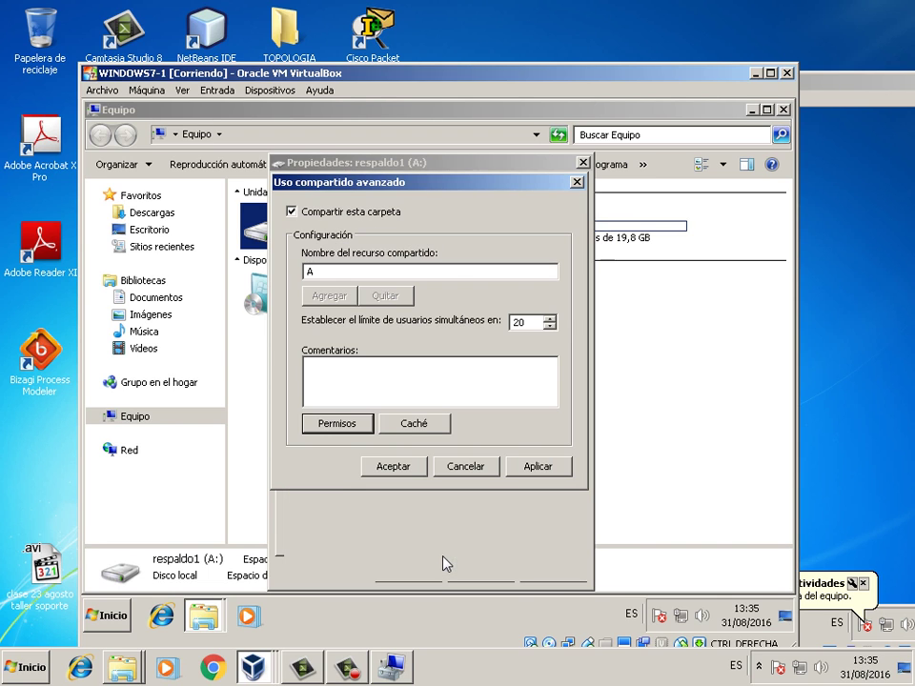
{"action": "left_click", "coordinate": [420, 467]}
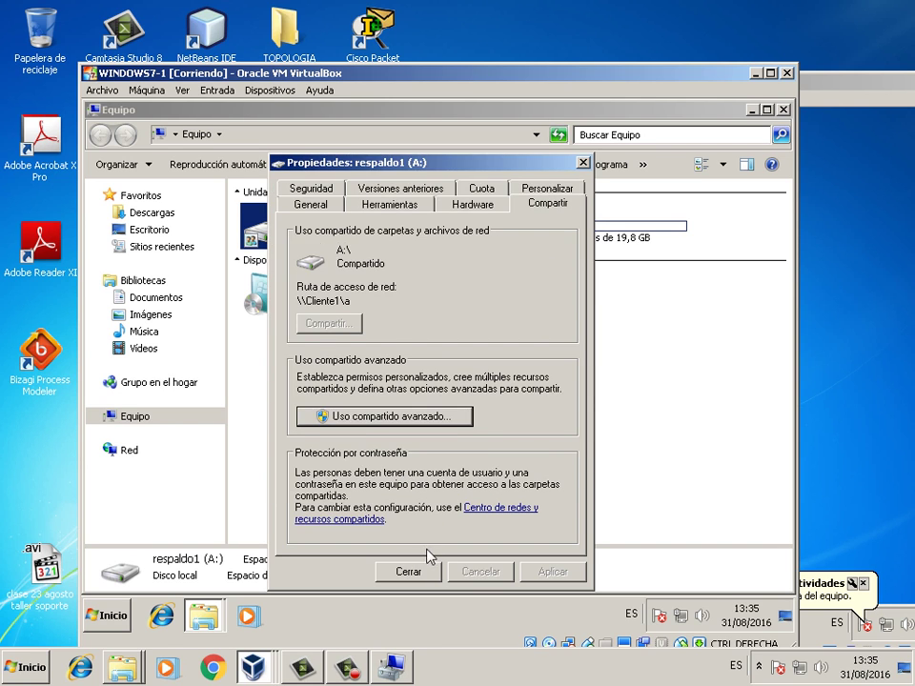
{"action": "left_click", "coordinate": [425, 572]}
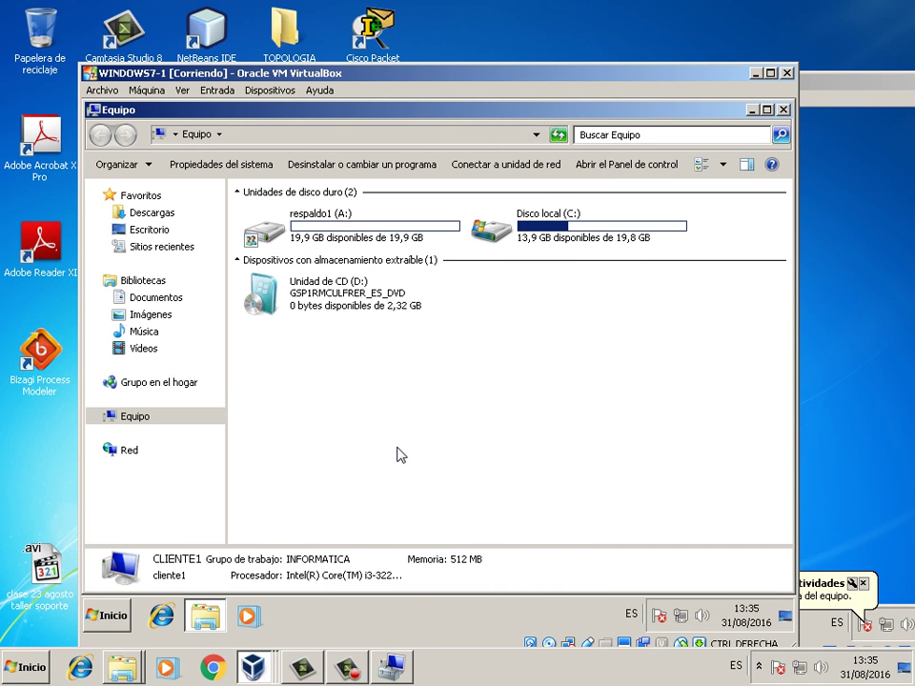
{"action": "left_click", "coordinate": [813, 321]}
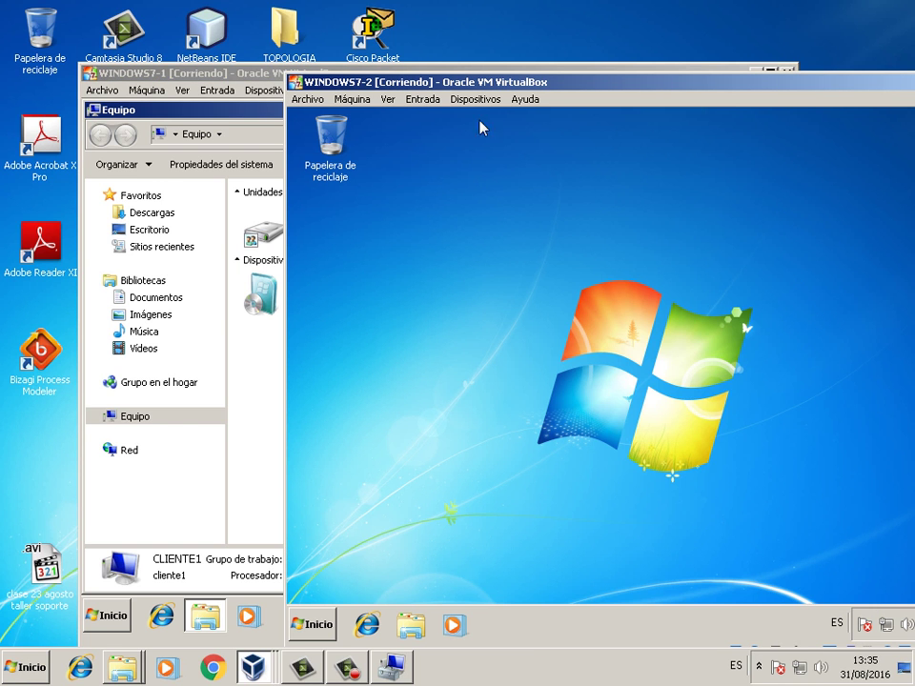
- Open respaldo2 (V:) Properties from WINDOWS7-2's Equipo and show its Compartir settings
{"action": "left_click_drag", "start_coordinate": [429, 82], "coordinate": [378, 53]}
{"action": "left_click", "coordinate": [266, 594]}
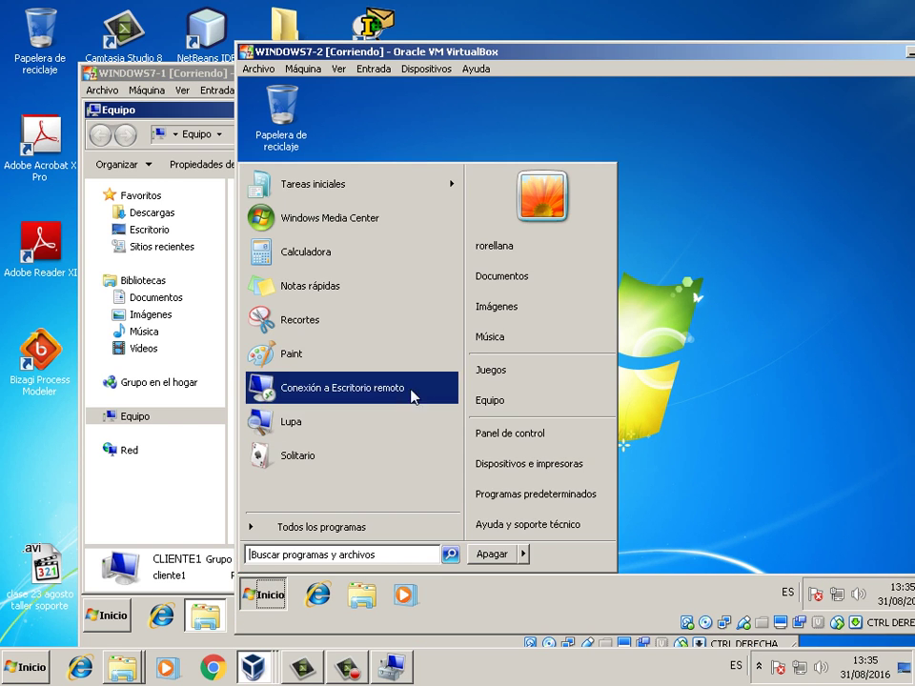
{"action": "left_click", "coordinate": [486, 396]}
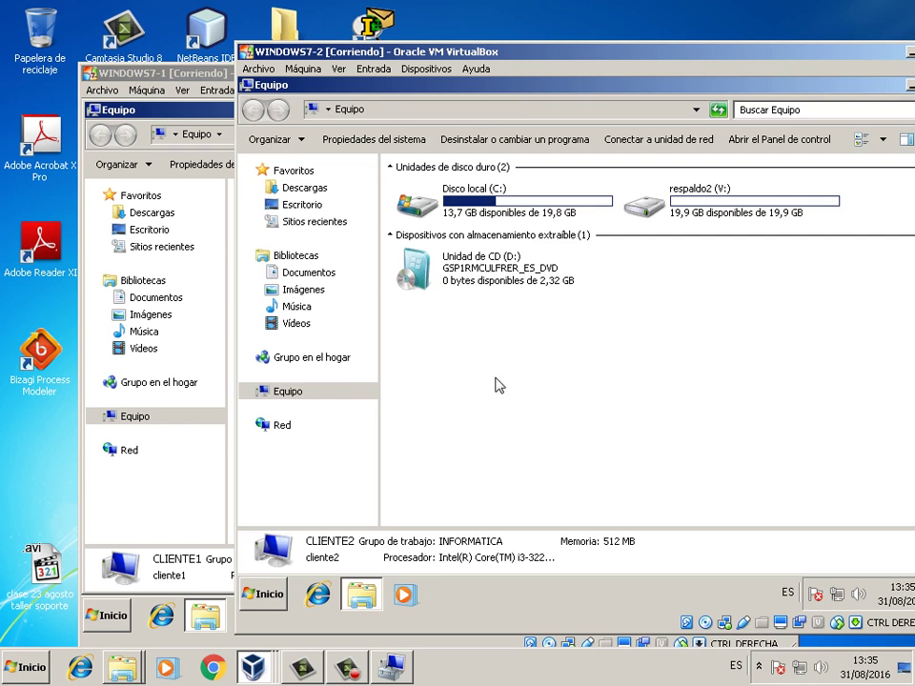
{"action": "right_click", "coordinate": [657, 202]}
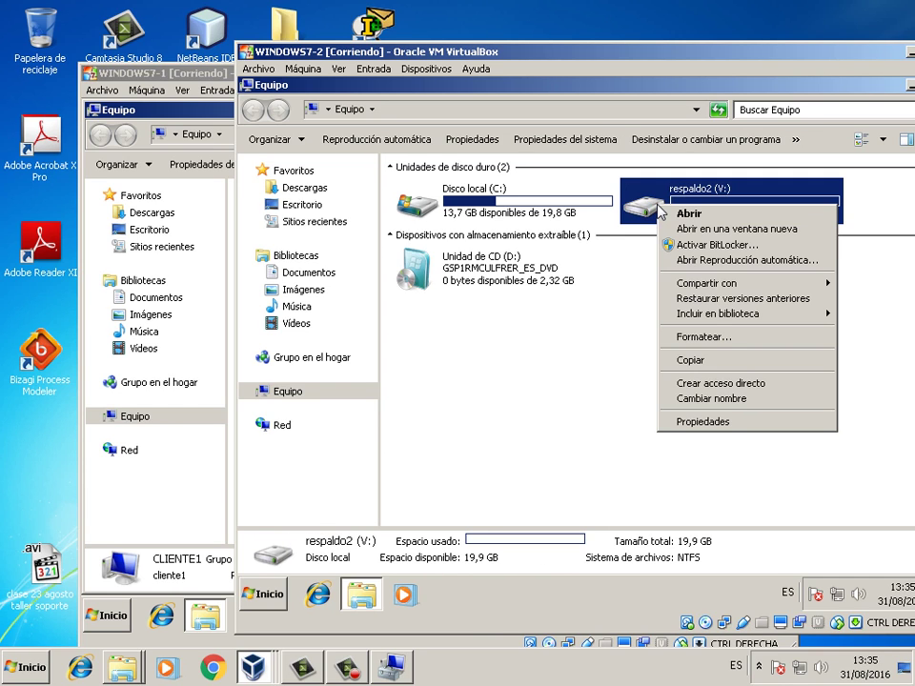
{"action": "left_click", "coordinate": [712, 422]}
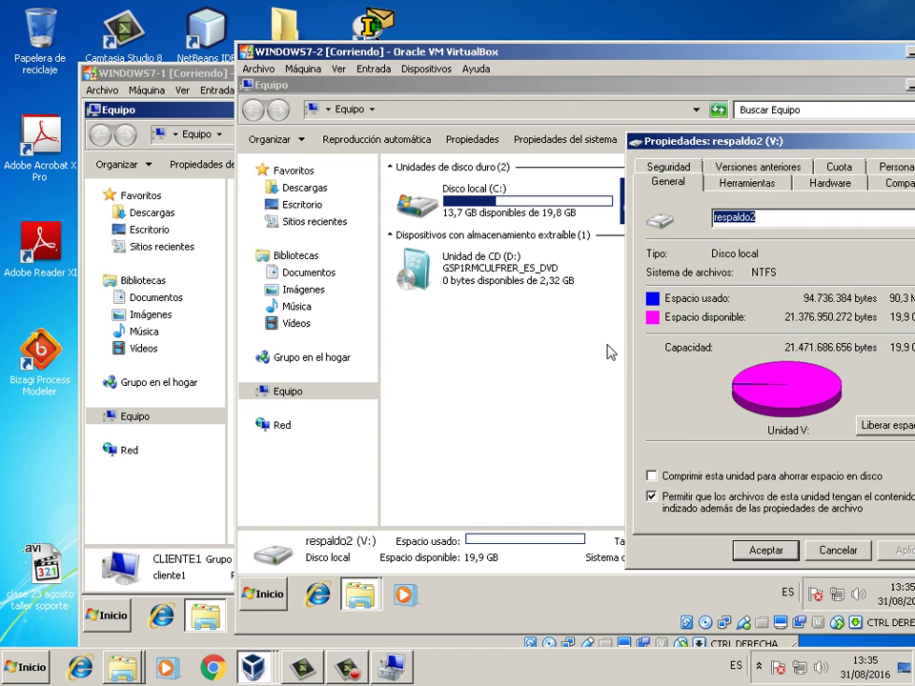
{"action": "left_click_drag", "start_coordinate": [727, 145], "coordinate": [600, 145]}
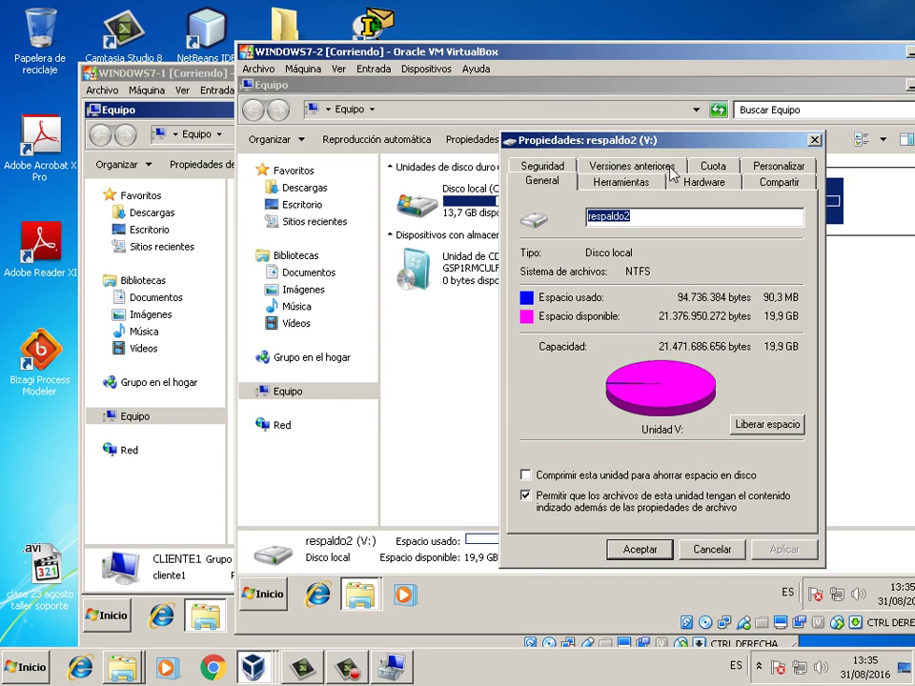
{"action": "left_click", "coordinate": [769, 184]}
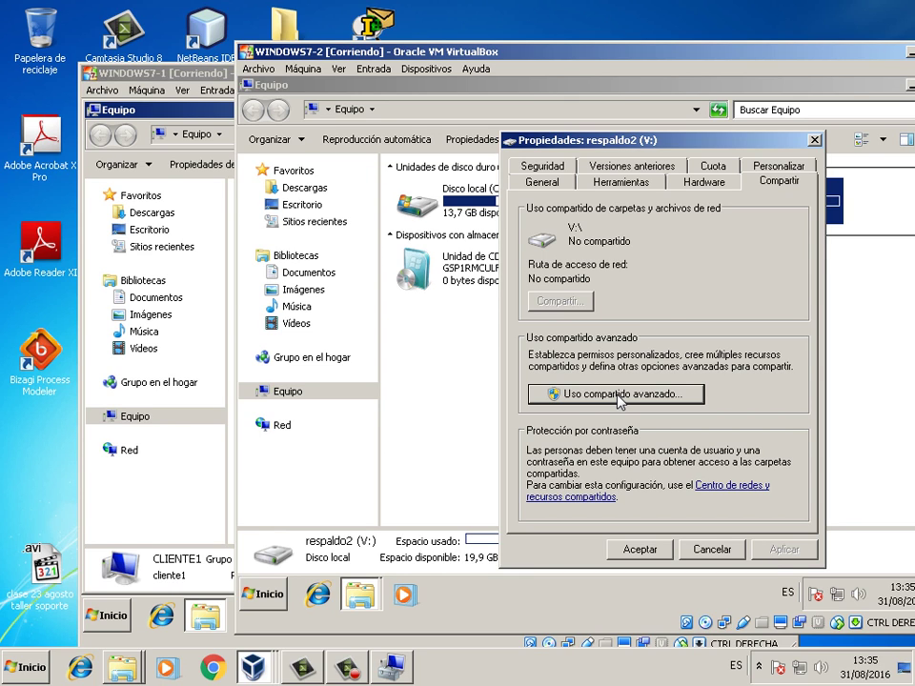
- Turn on advanced sharing of V: and give Todos Control total in its permissions
{"action": "left_click", "coordinate": [617, 395]}
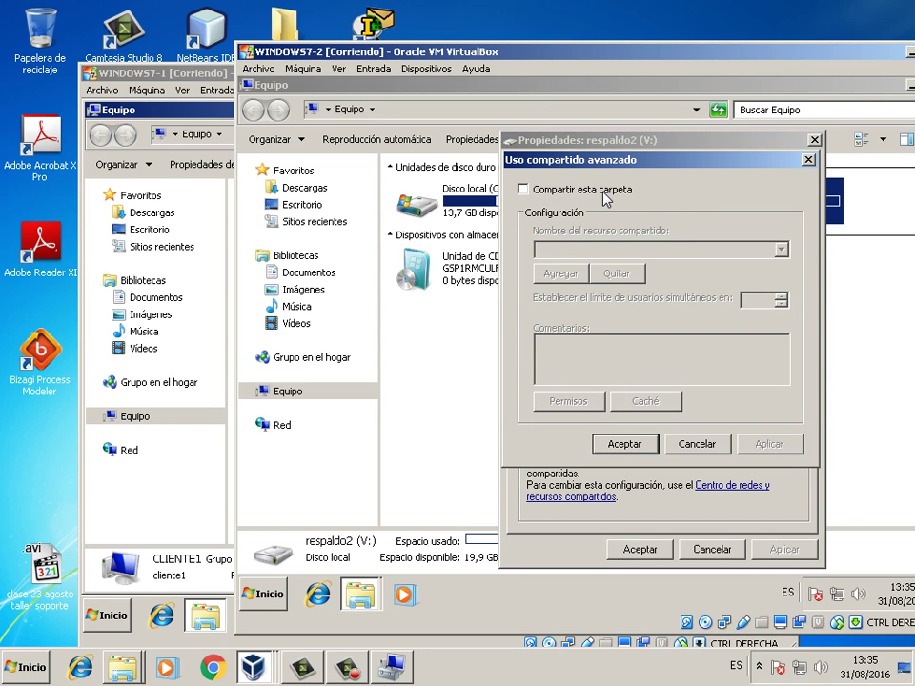
{"action": "left_click", "coordinate": [605, 196]}
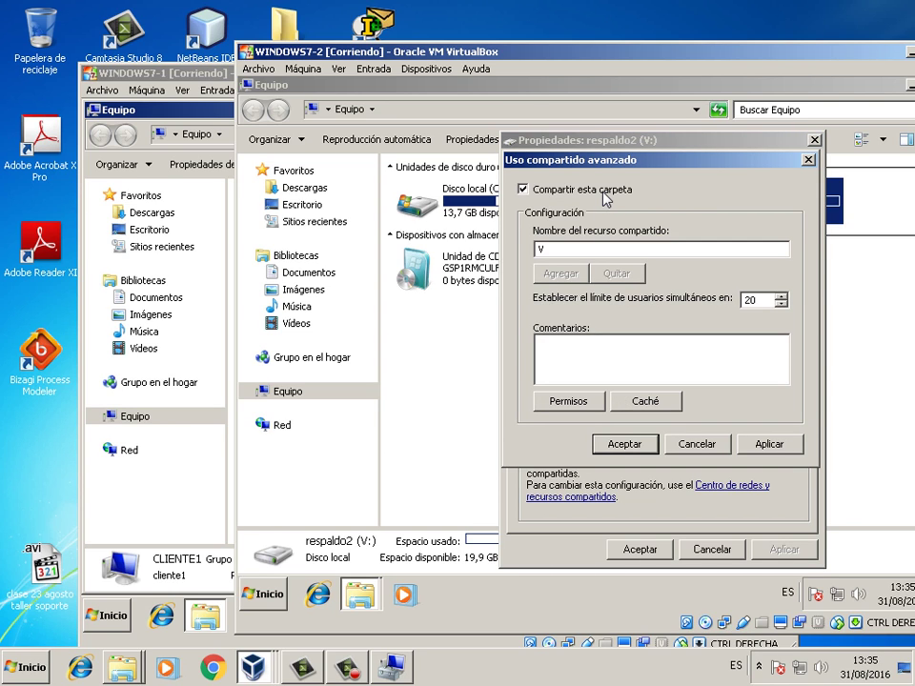
{"action": "left_click", "coordinate": [576, 402]}
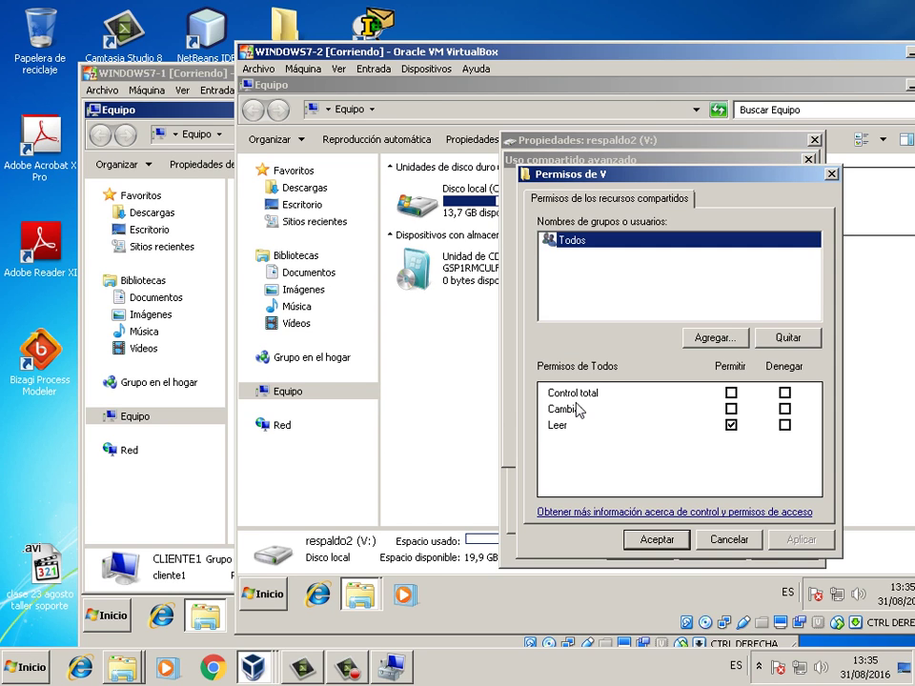
{"action": "left_click", "coordinate": [732, 393]}
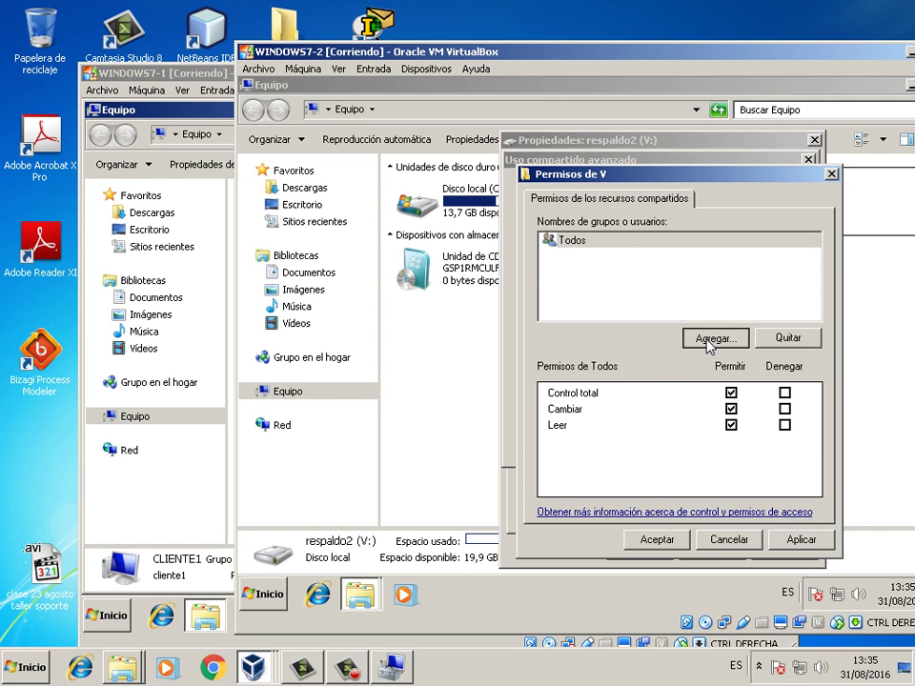
- Add the remoto user from CLIENTE2 and give it Control total on share V
{"action": "left_click", "coordinate": [708, 340]}
{"action": "left_click", "coordinate": [624, 381]}
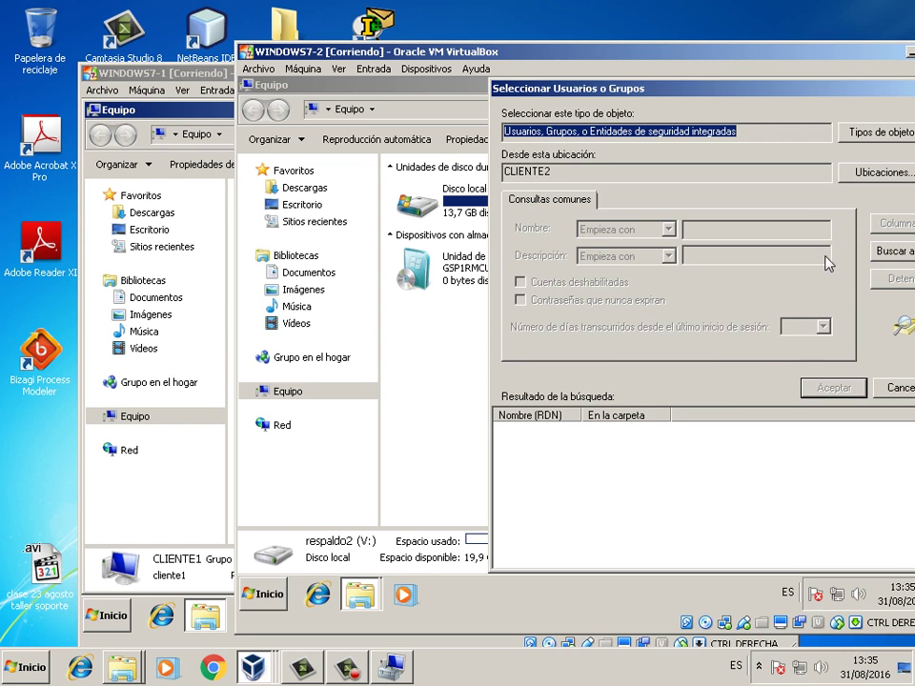
{"action": "left_click_drag", "start_coordinate": [726, 95], "coordinate": [605, 100]}
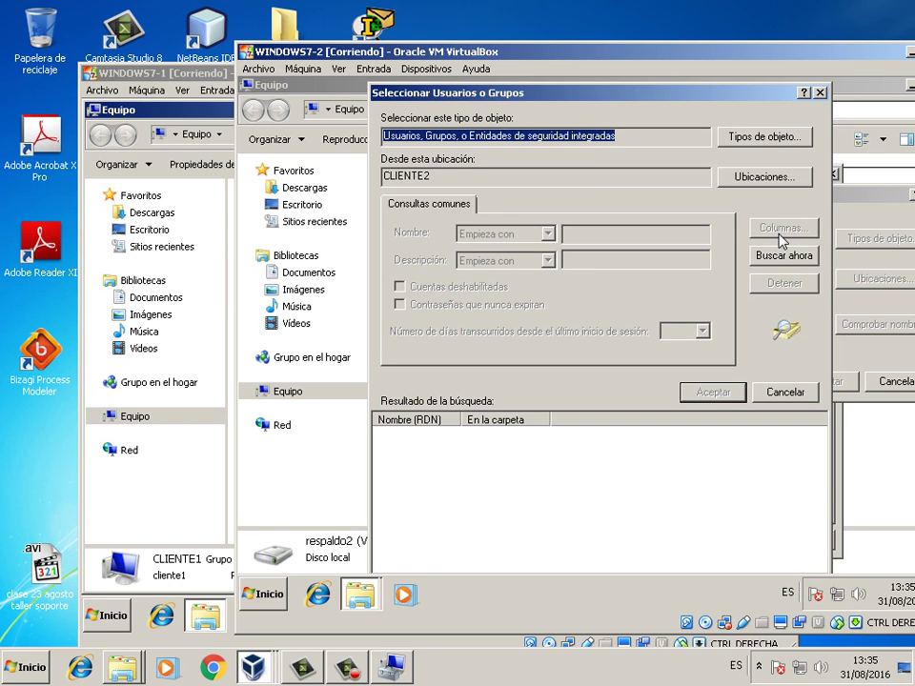
{"action": "left_click", "coordinate": [784, 256]}
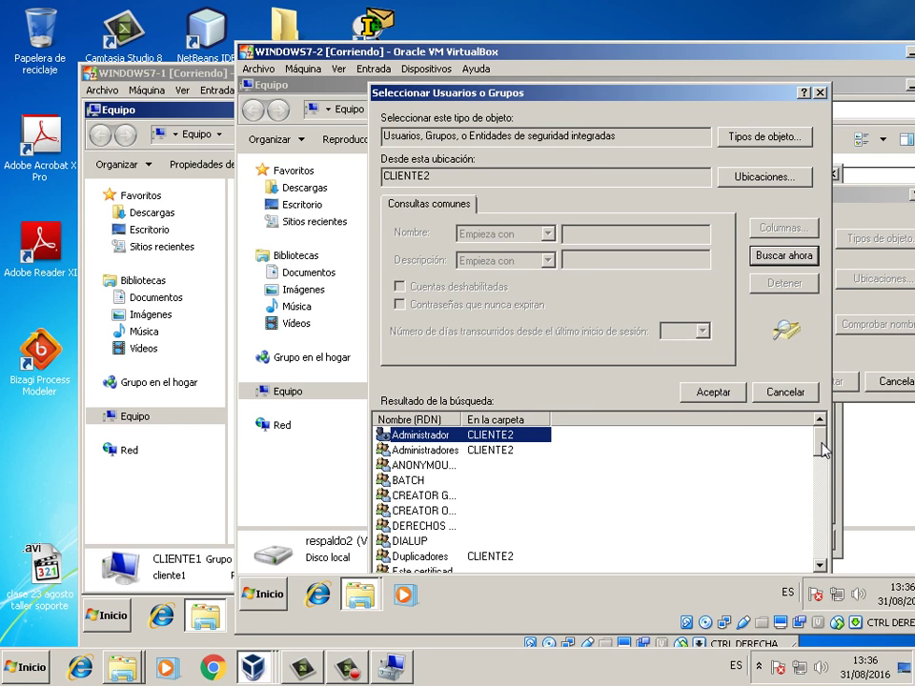
{"action": "scroll", "coordinate": [821, 450], "scroll_direction": "down", "scroll_amount": 10}
{"action": "scroll", "coordinate": [822, 450], "scroll_direction": "up", "scroll_amount": 10}
{"action": "scroll", "coordinate": [439, 522], "scroll_direction": "down", "scroll_amount": 5}
{"action": "scroll", "coordinate": [438, 522], "scroll_direction": "up", "scroll_amount": 1}
{"action": "left_click", "coordinate": [482, 497]}
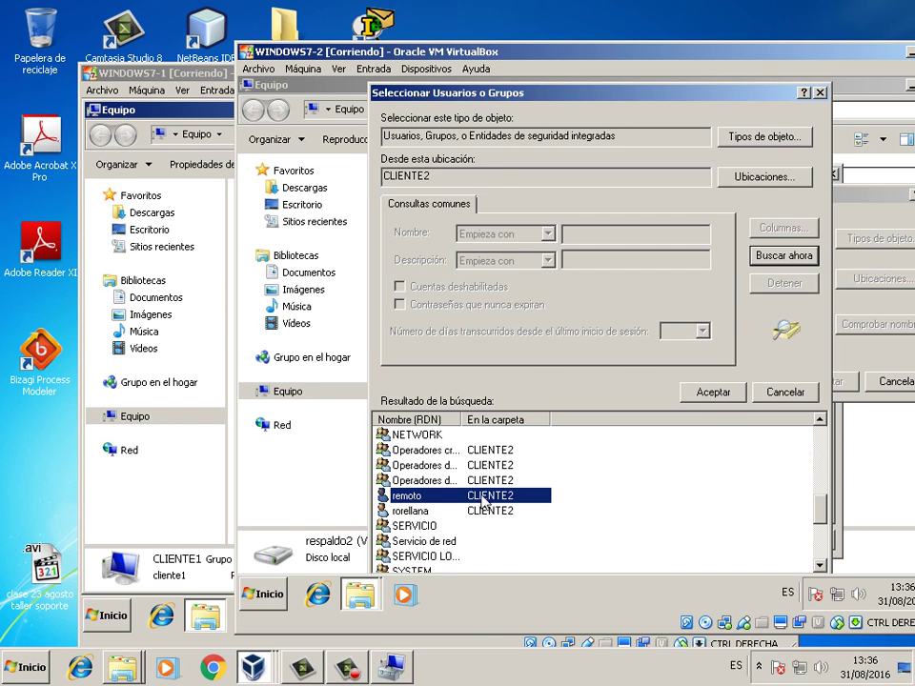
{"action": "left_click", "coordinate": [713, 392]}
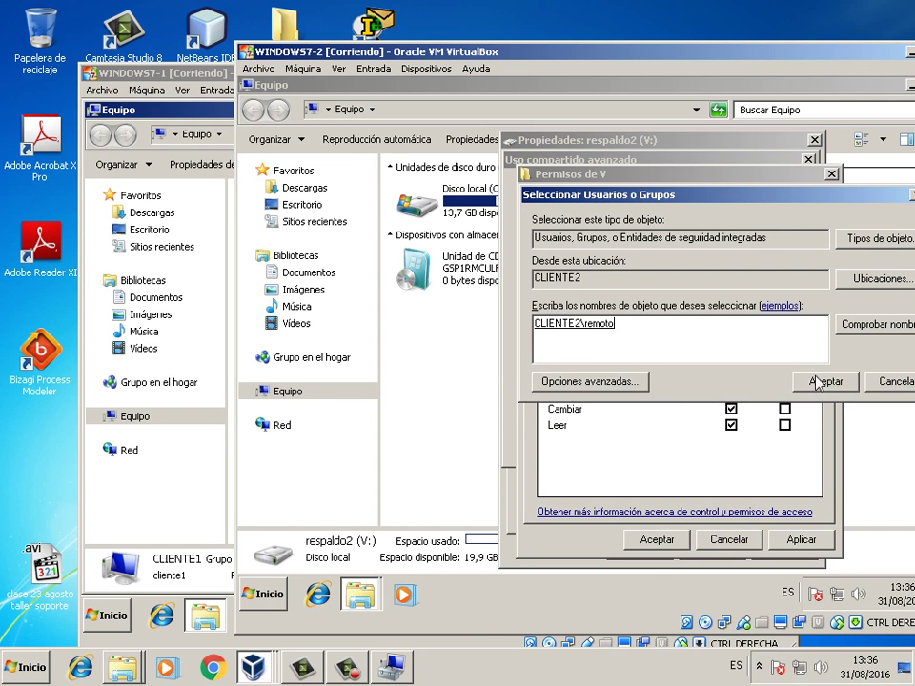
{"action": "left_click", "coordinate": [817, 383]}
{"action": "left_click", "coordinate": [731, 393]}
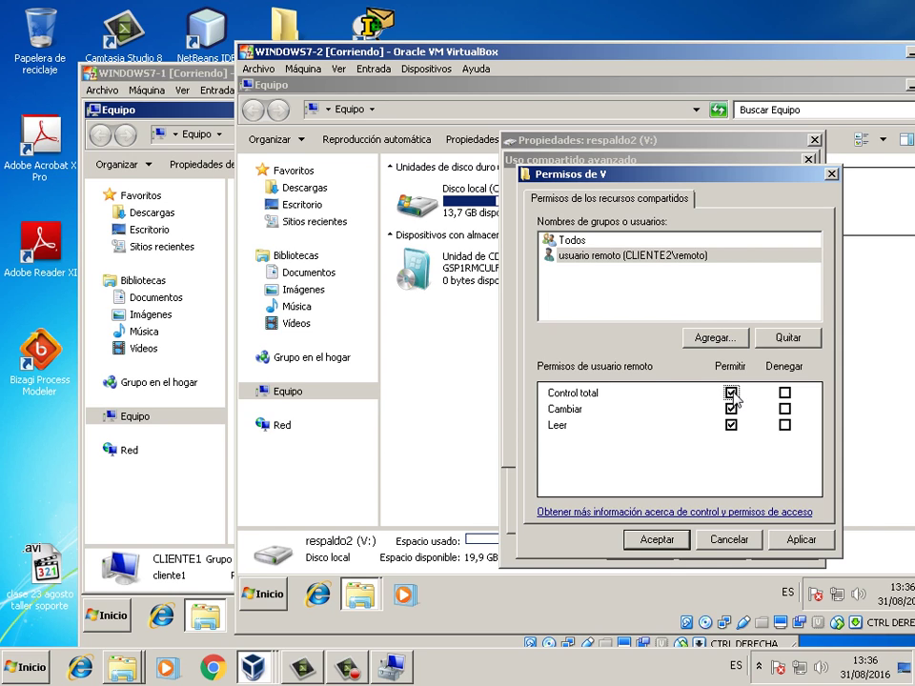
- Apply and confirm the V share permissions and advanced sharing settings
{"action": "left_click", "coordinate": [788, 540]}
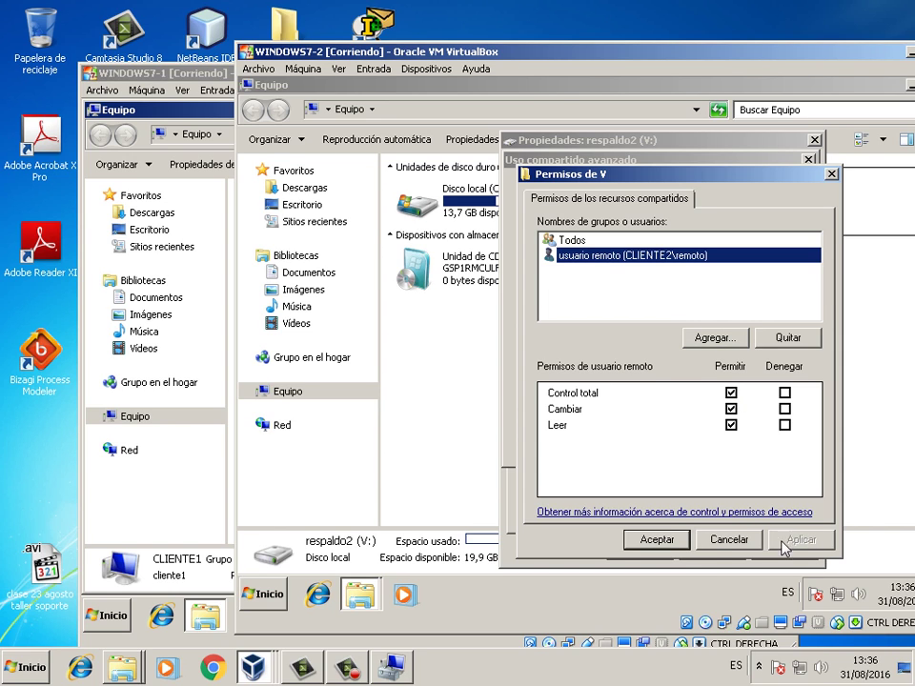
{"action": "left_click", "coordinate": [662, 540]}
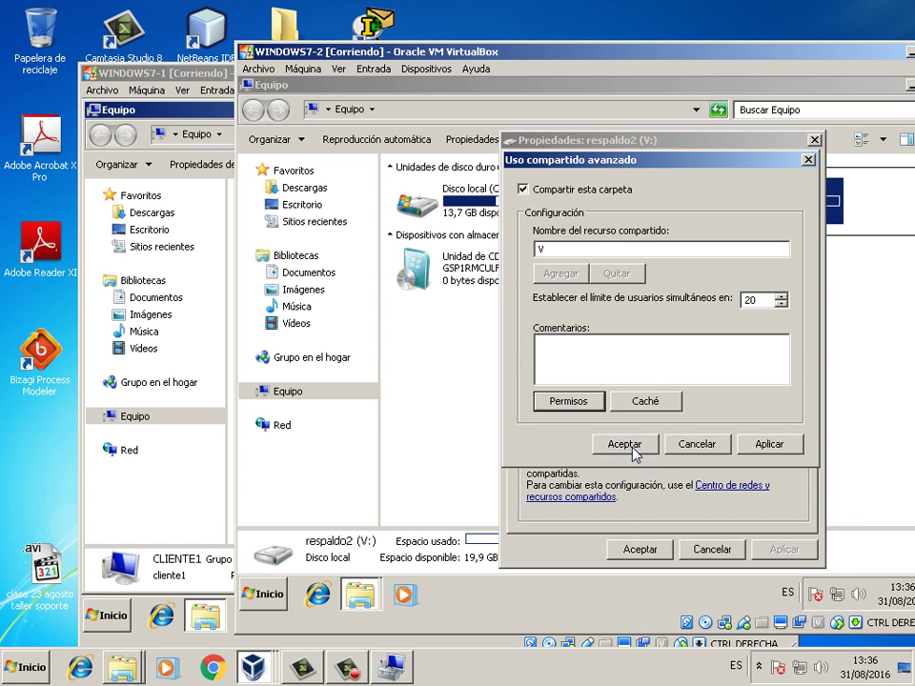
{"action": "left_click", "coordinate": [762, 445]}
{"action": "left_click", "coordinate": [627, 445]}
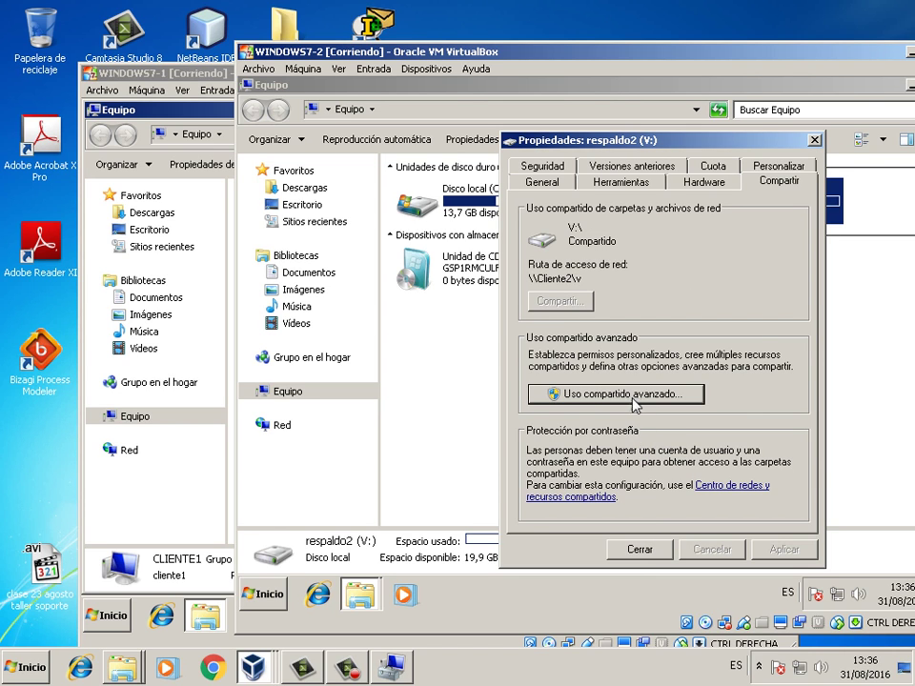
- Recheck the V share permissions, then close the sharing dialogs and the V: drive properties
{"action": "left_click", "coordinate": [633, 396]}
{"action": "left_click", "coordinate": [582, 402]}
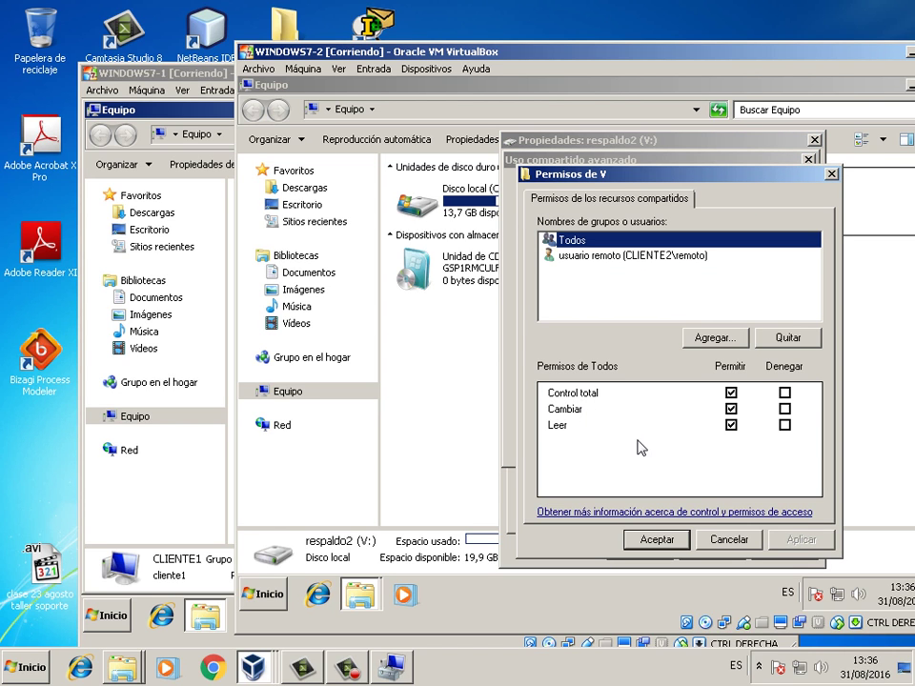
{"action": "left_click", "coordinate": [658, 538]}
{"action": "left_click", "coordinate": [626, 444]}
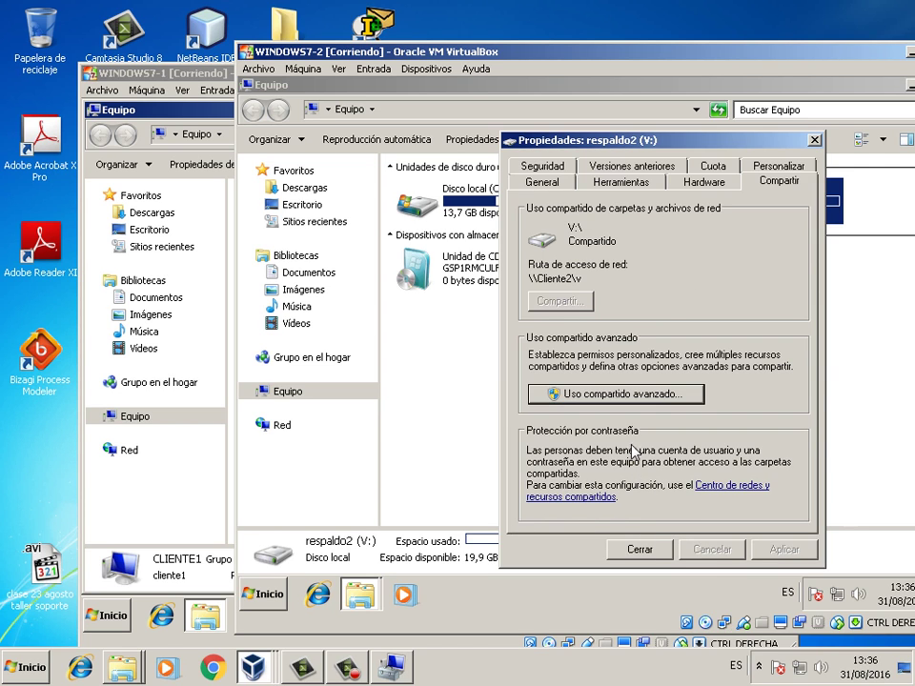
{"action": "left_click", "coordinate": [640, 549]}
{"action": "left_click", "coordinate": [719, 356]}
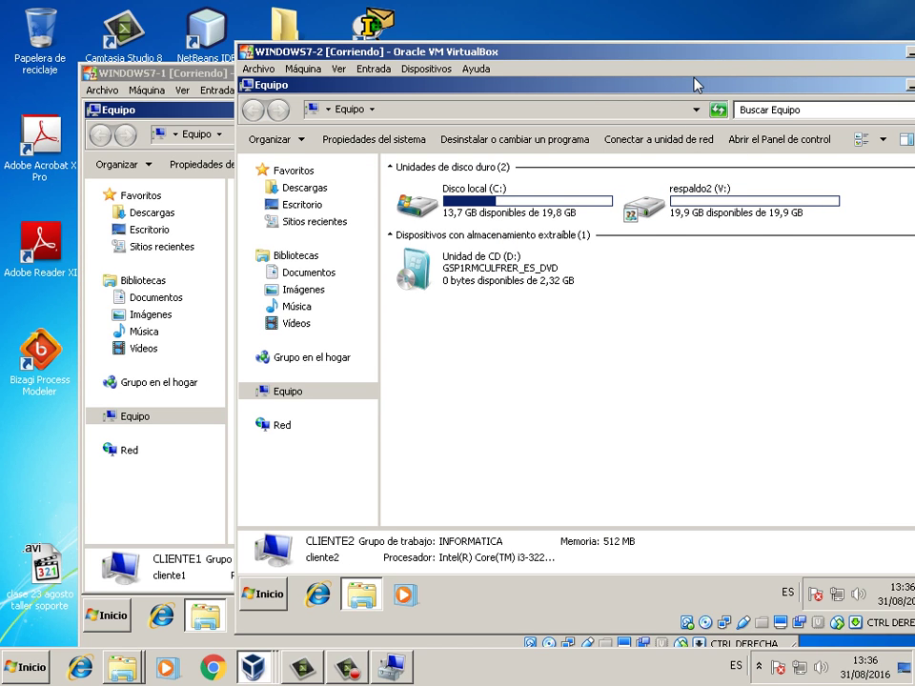
- Minimize the Equipo windows on WINDOWS7-2 and WINDOWS7-1, leaving WINDOWS7-1's desktop active in front
{"action": "left_click", "coordinate": [828, 86]}
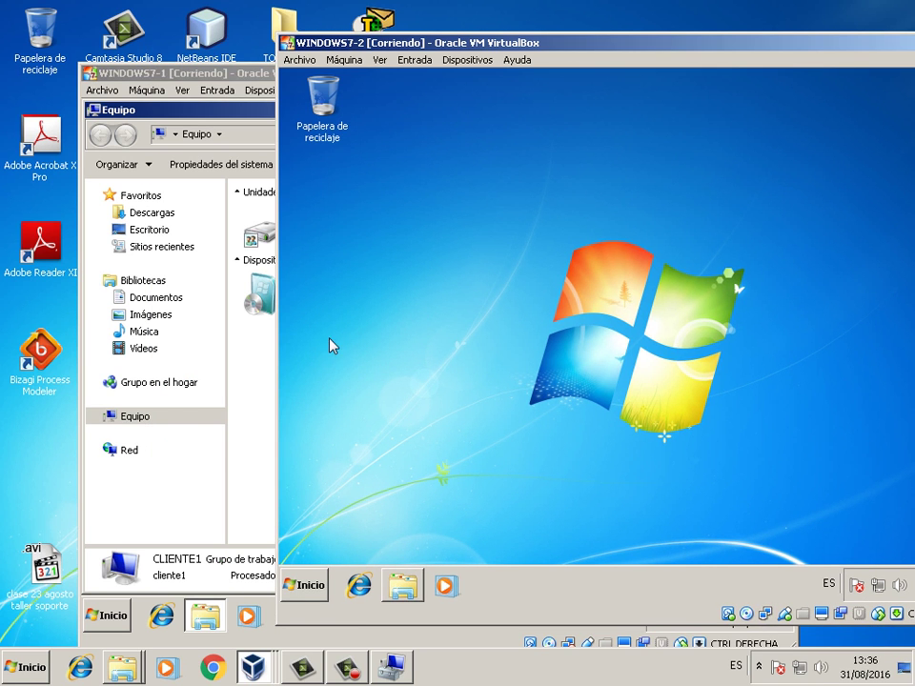
{"action": "left_click", "coordinate": [245, 376]}
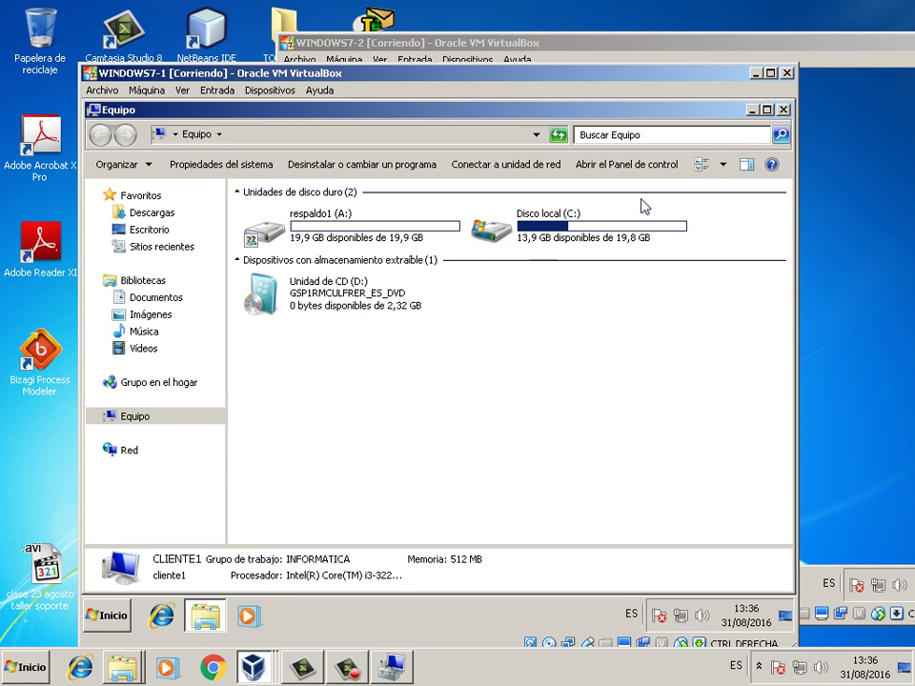
{"action": "left_click", "coordinate": [759, 110]}
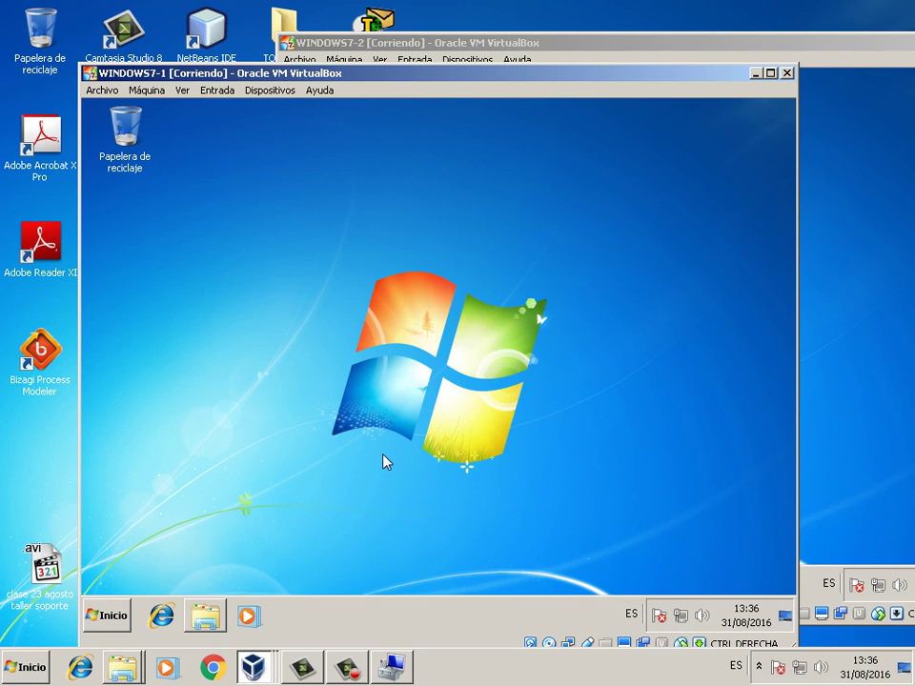
{"action": "left_click", "coordinate": [369, 631]}
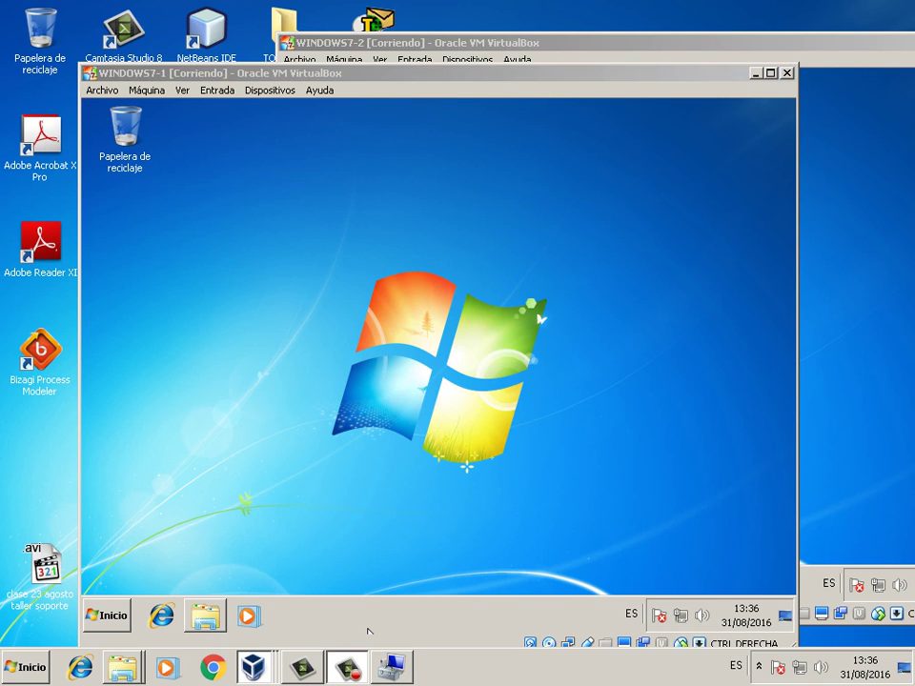